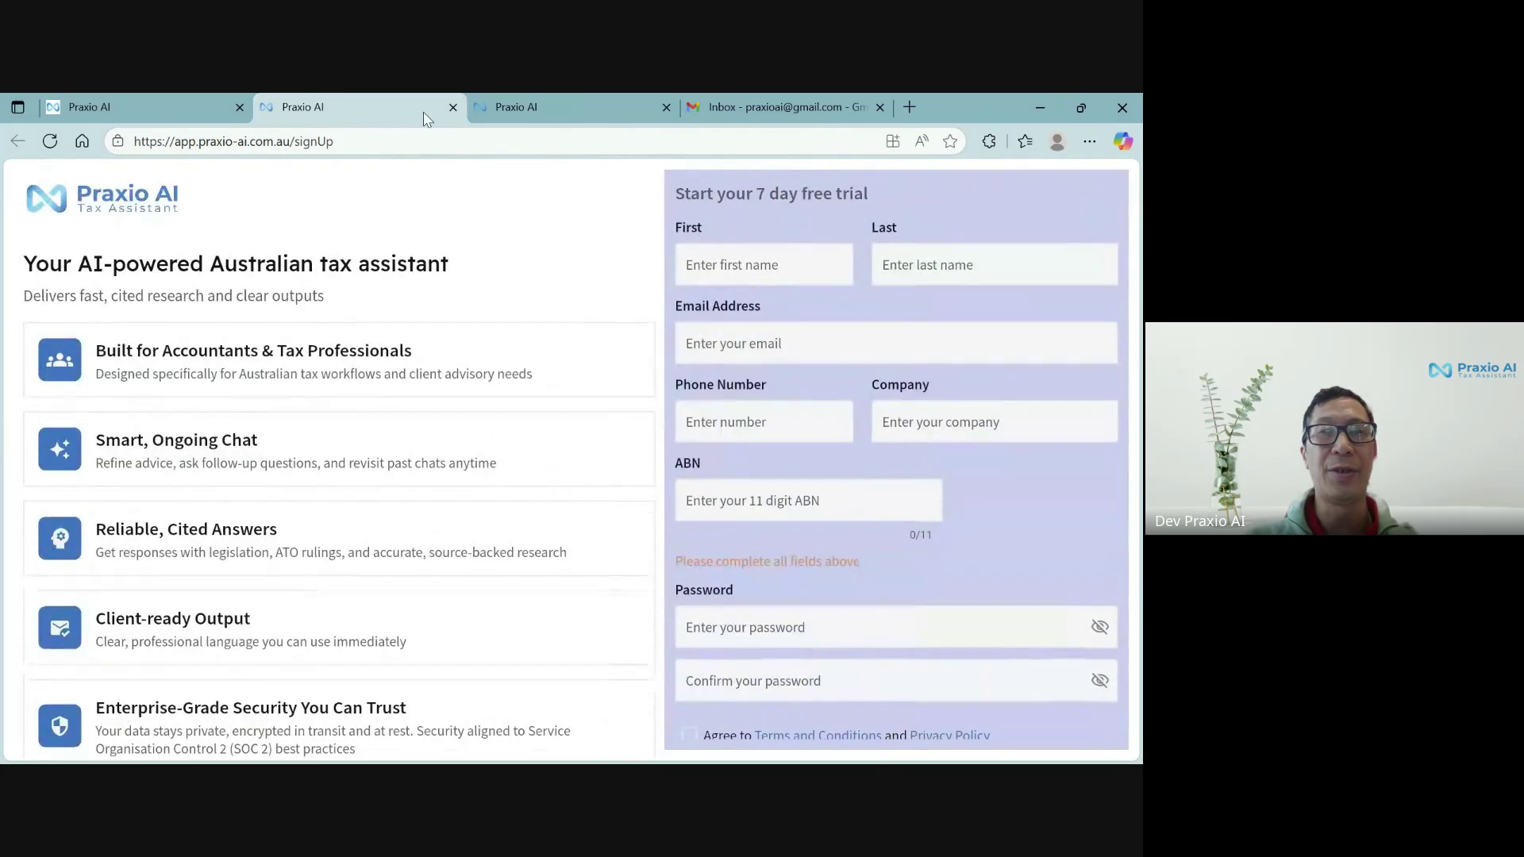
# Accept the Terms and Conditions and Privacy Policy on the completed sign-up form, create the 7-day trial account and dismiss the email verification notice
pyautogui.click(453, 108)
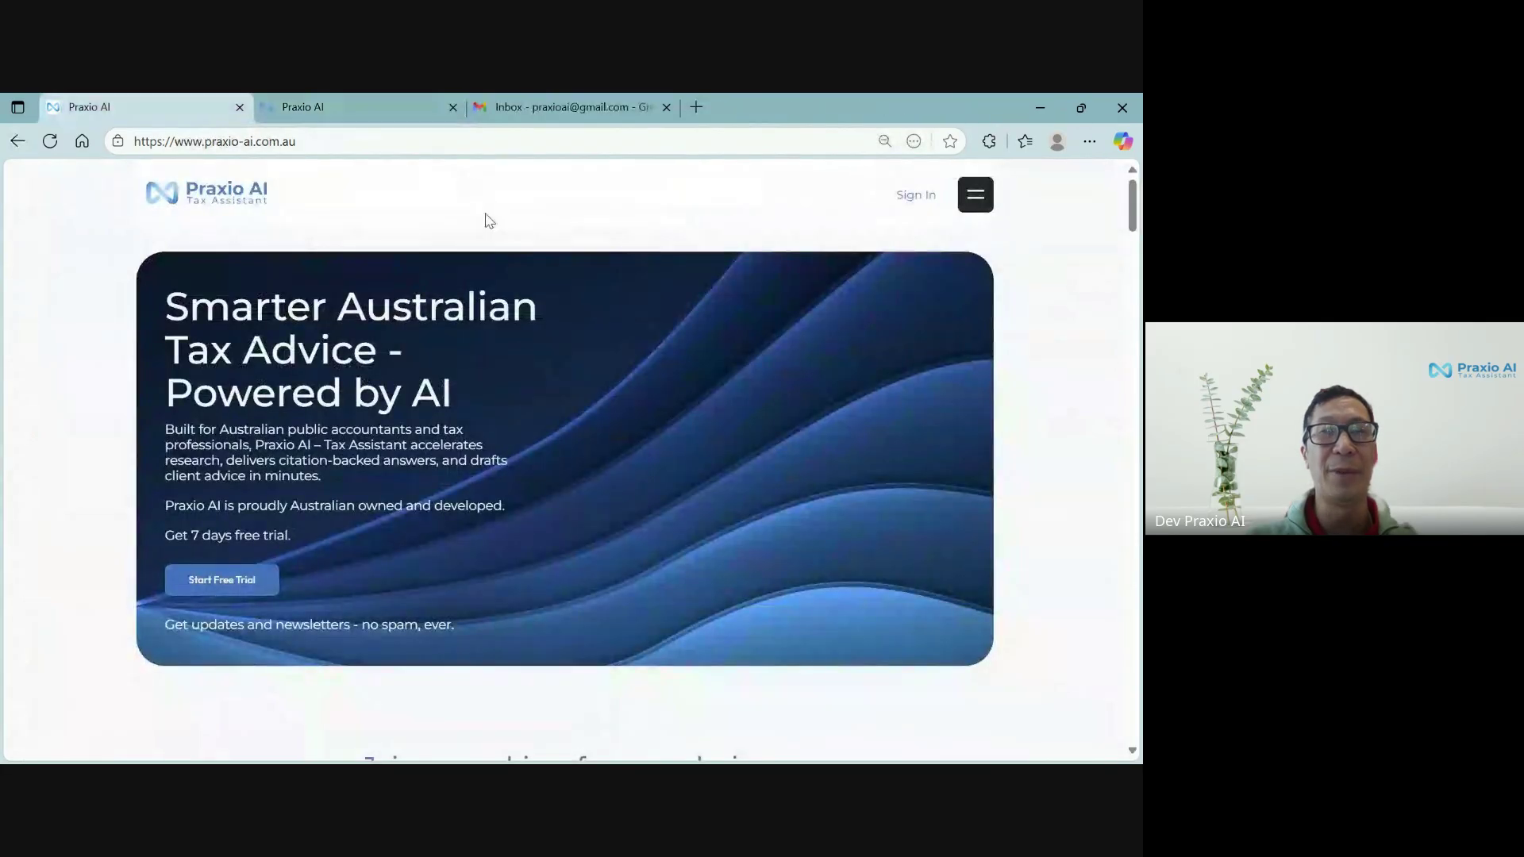
pyautogui.click(365, 107)
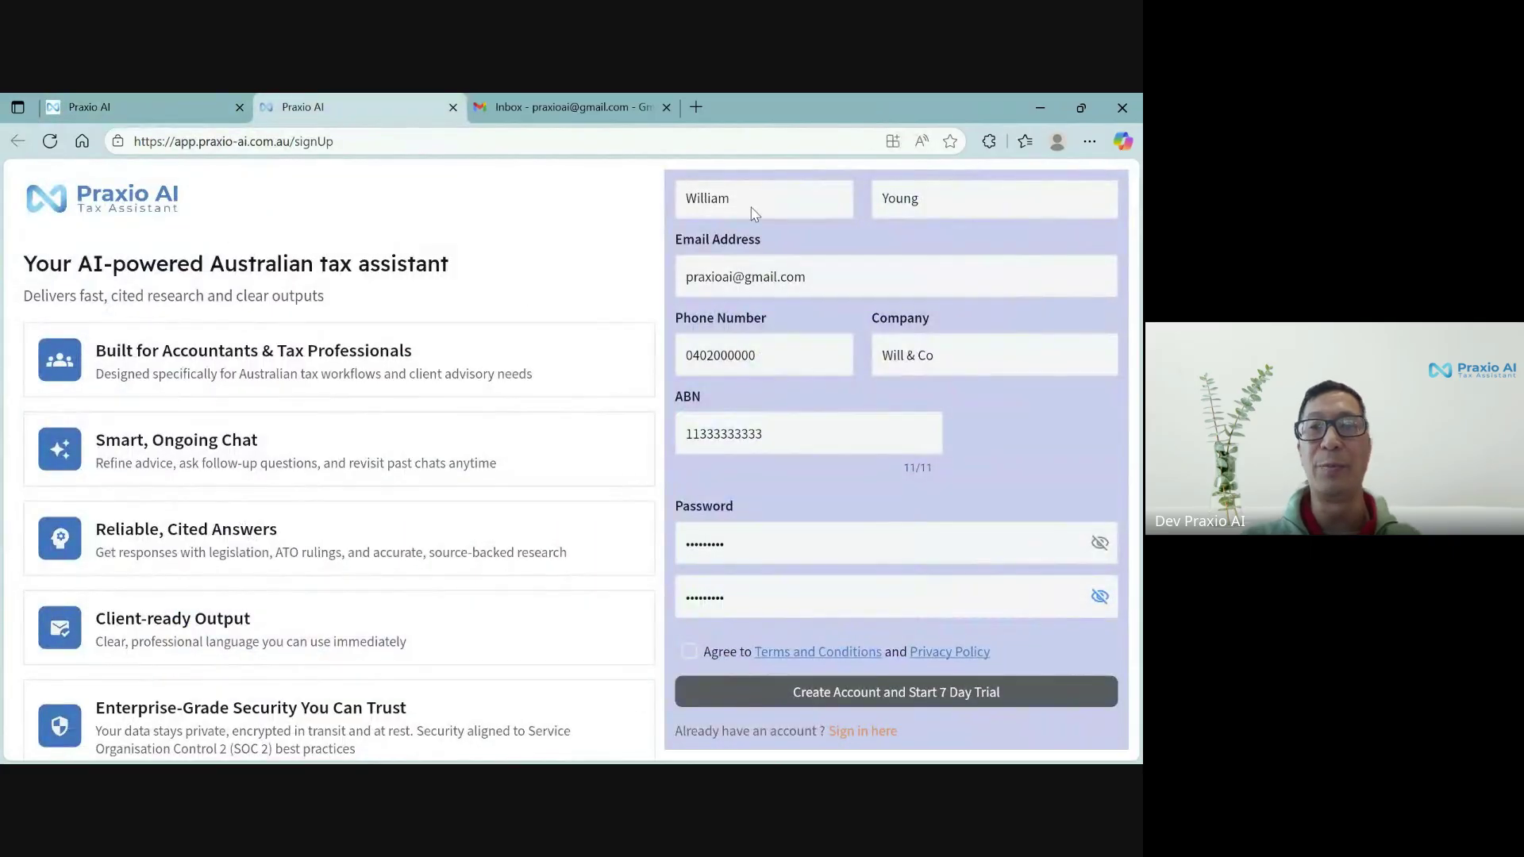
pyautogui.scroll(1, 827, 193)
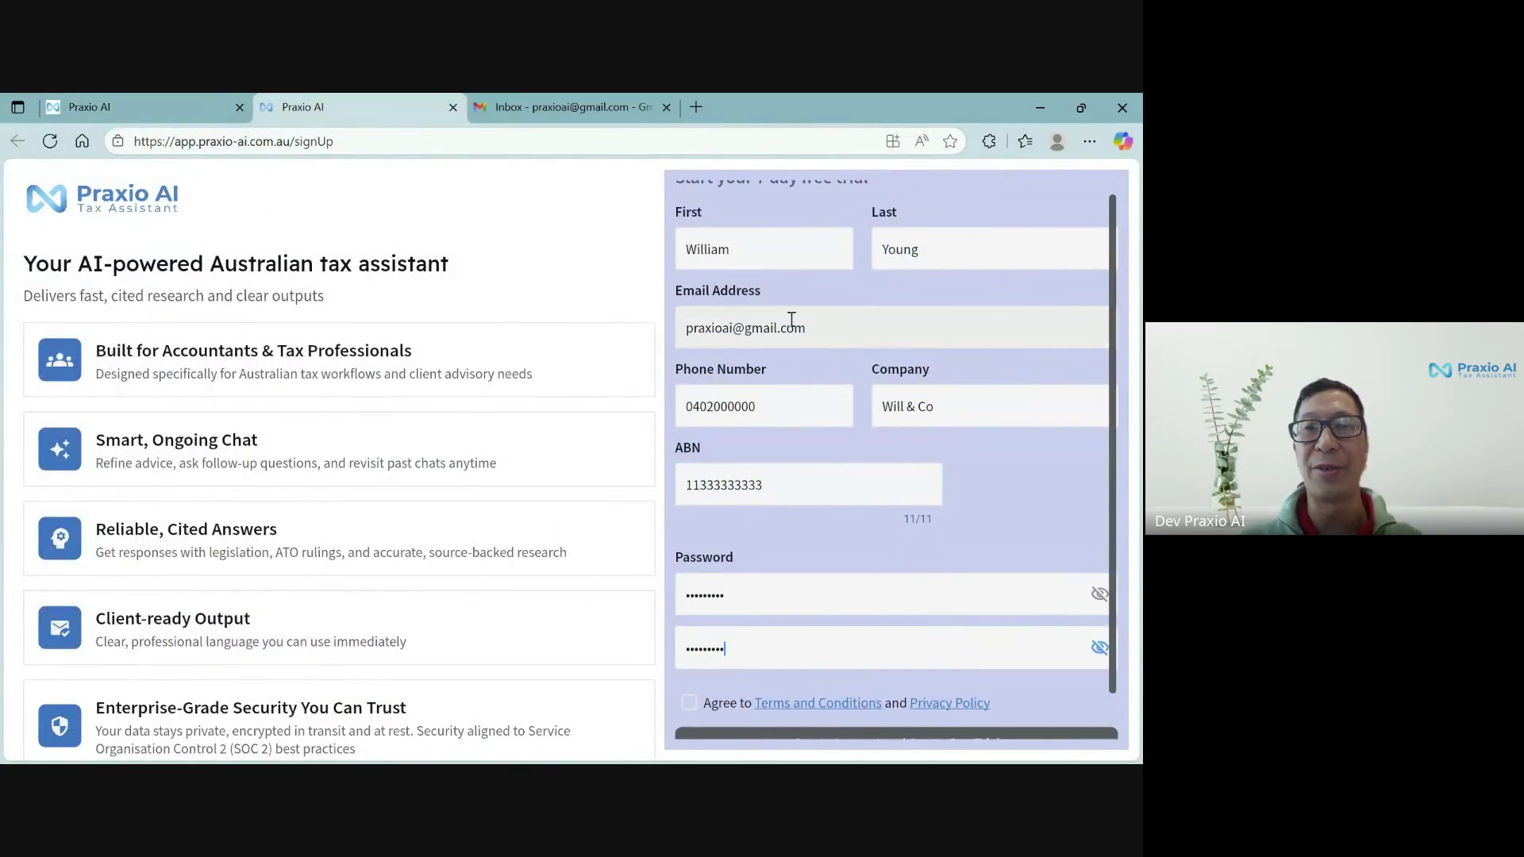
pyautogui.scroll(1, 792, 319)
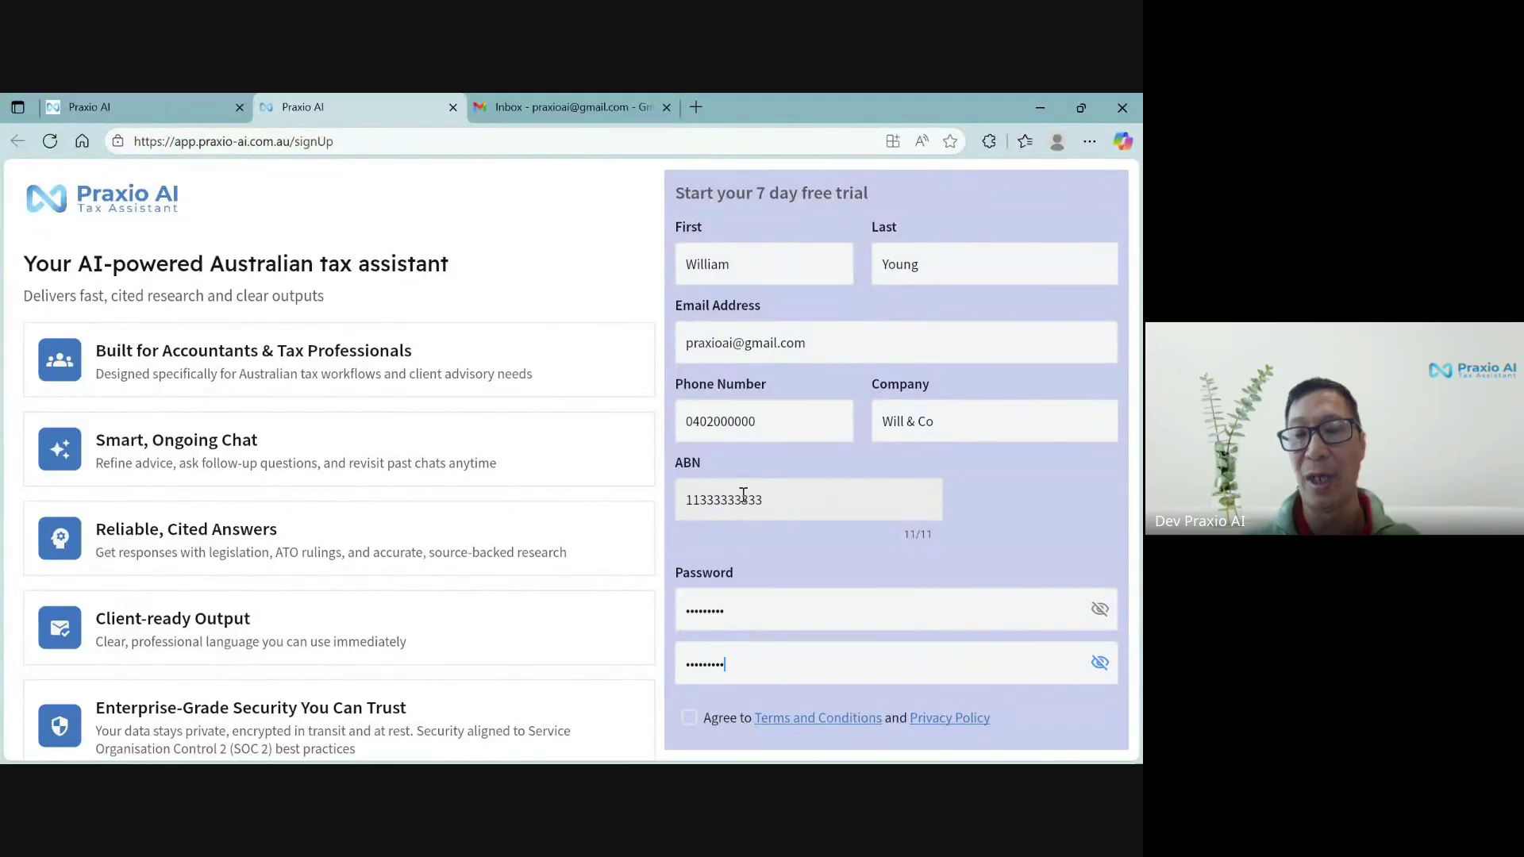
pyautogui.scroll(-1, 814, 455)
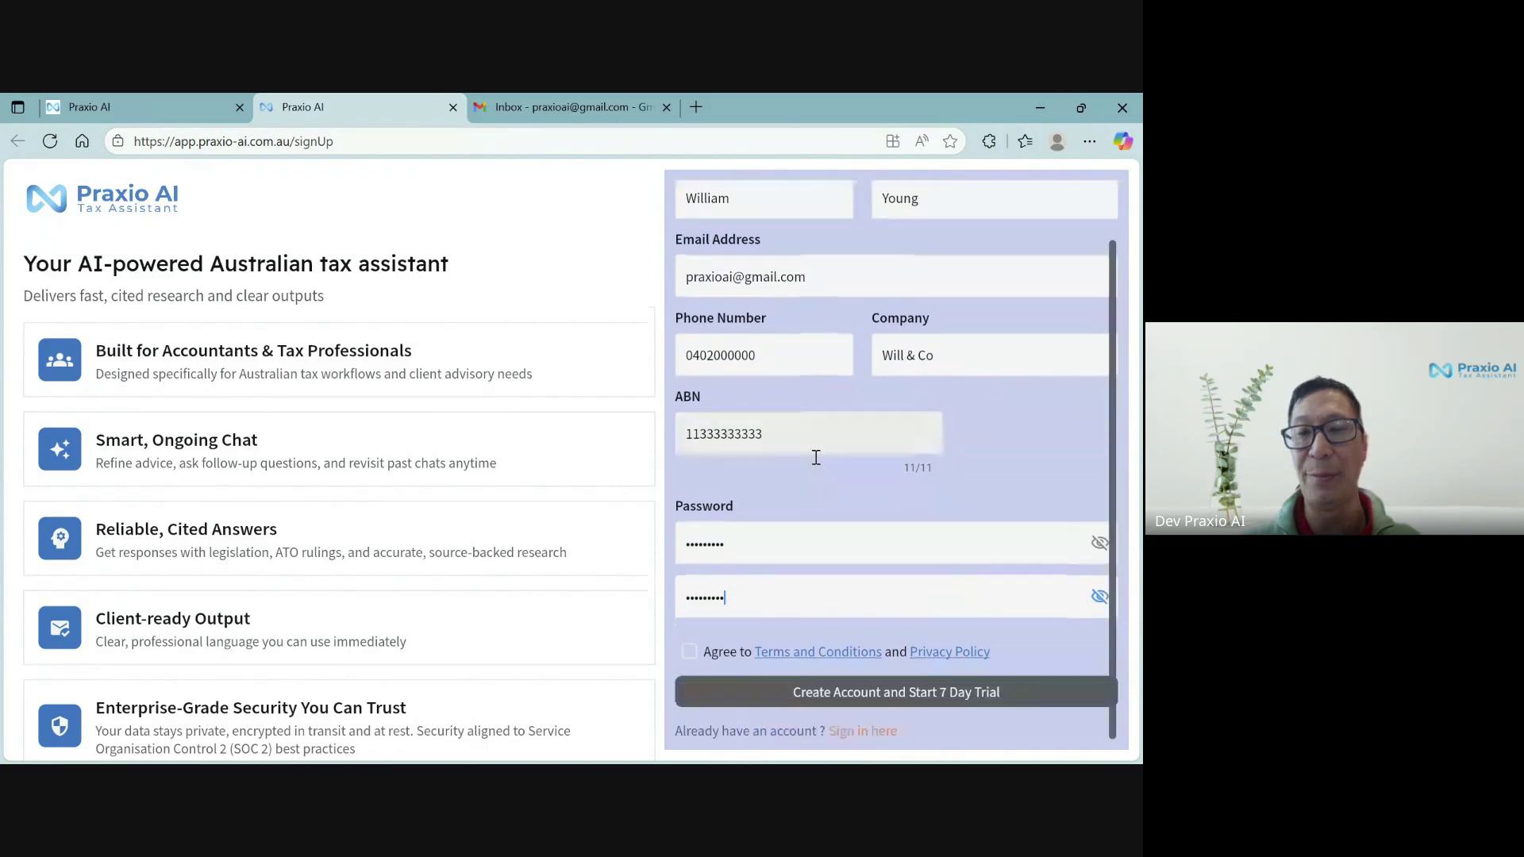
pyautogui.click(688, 650)
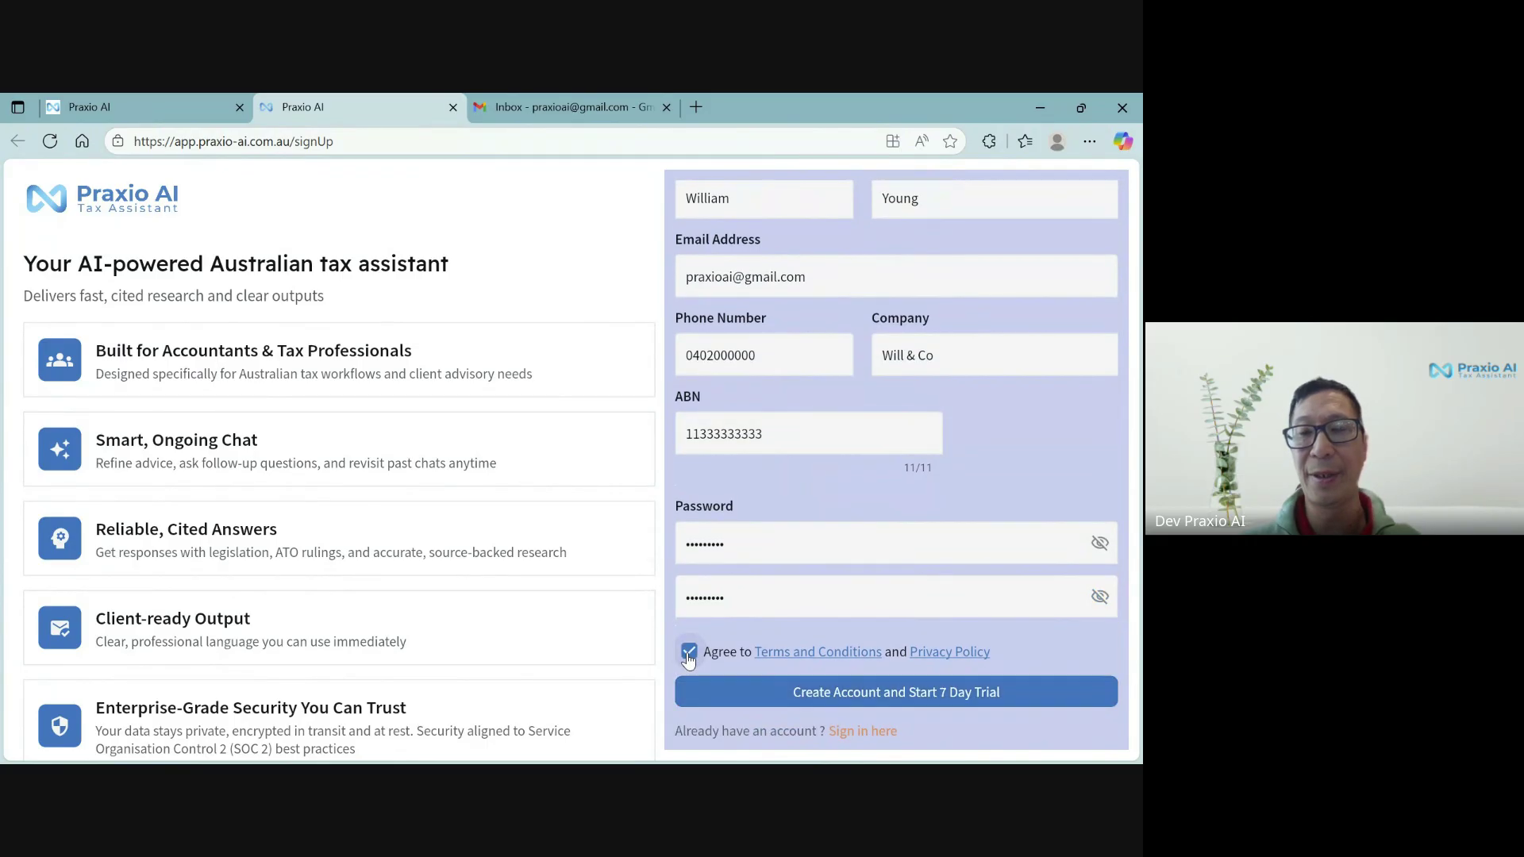
pyautogui.click(847, 691)
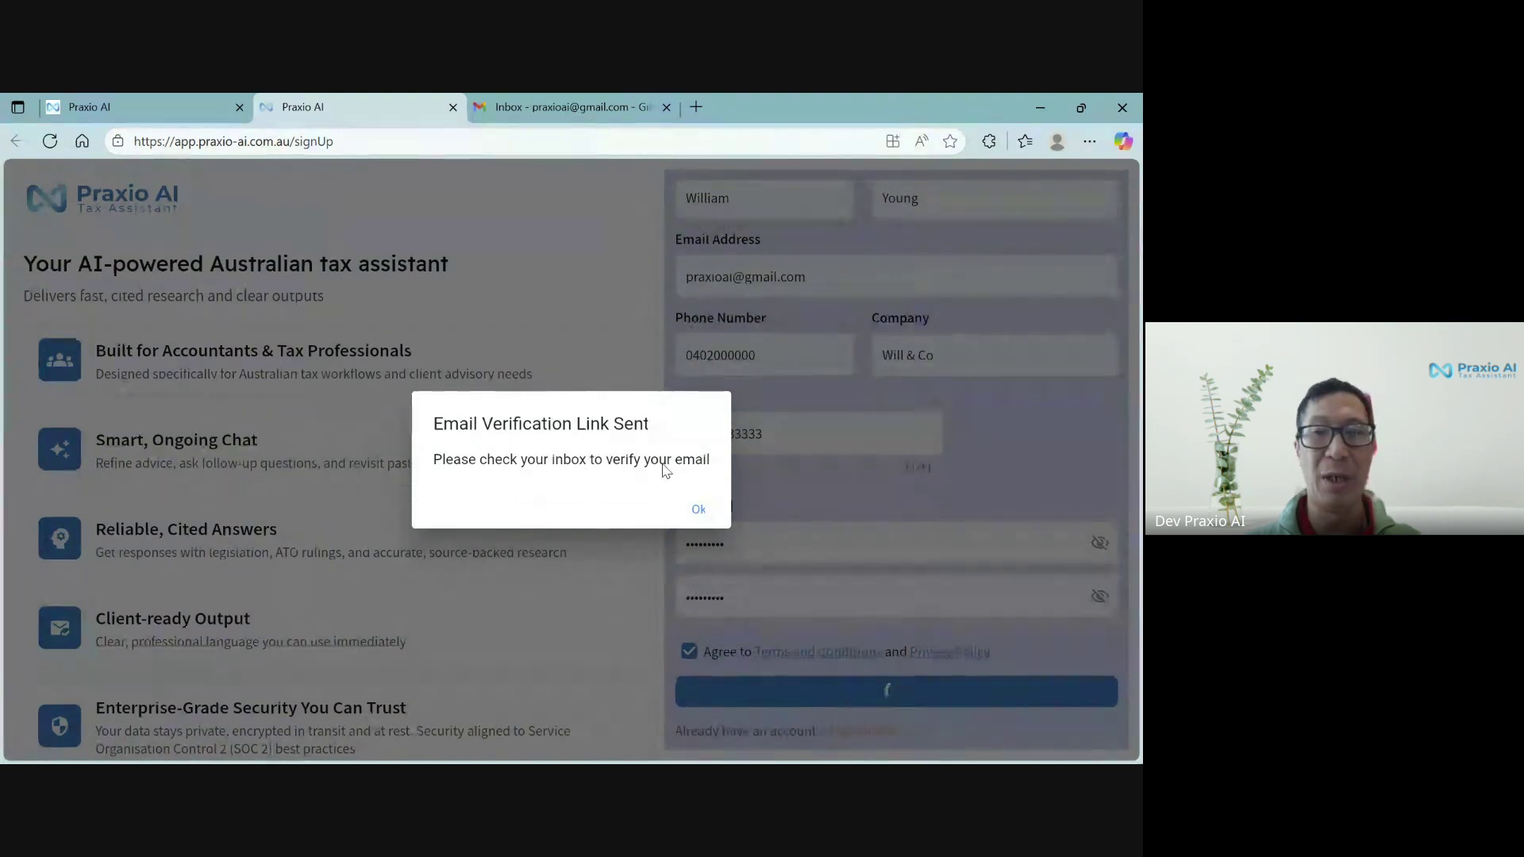
pyautogui.click(698, 512)
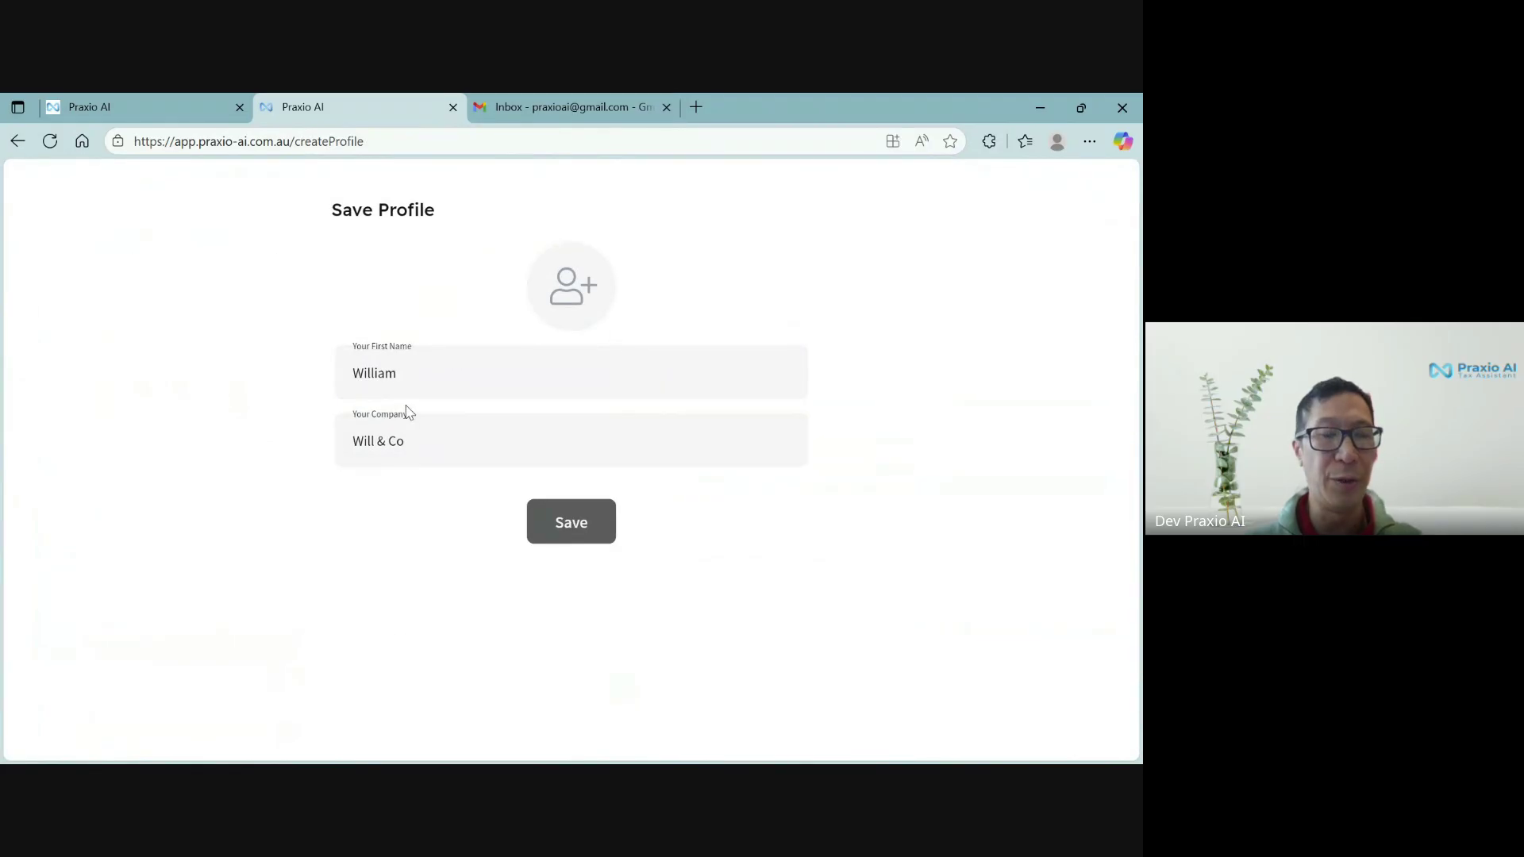
# Save the profile with the prefilled first name and company, and start a new research scenario
pyautogui.press('Tab')
pyautogui.click(435, 432)
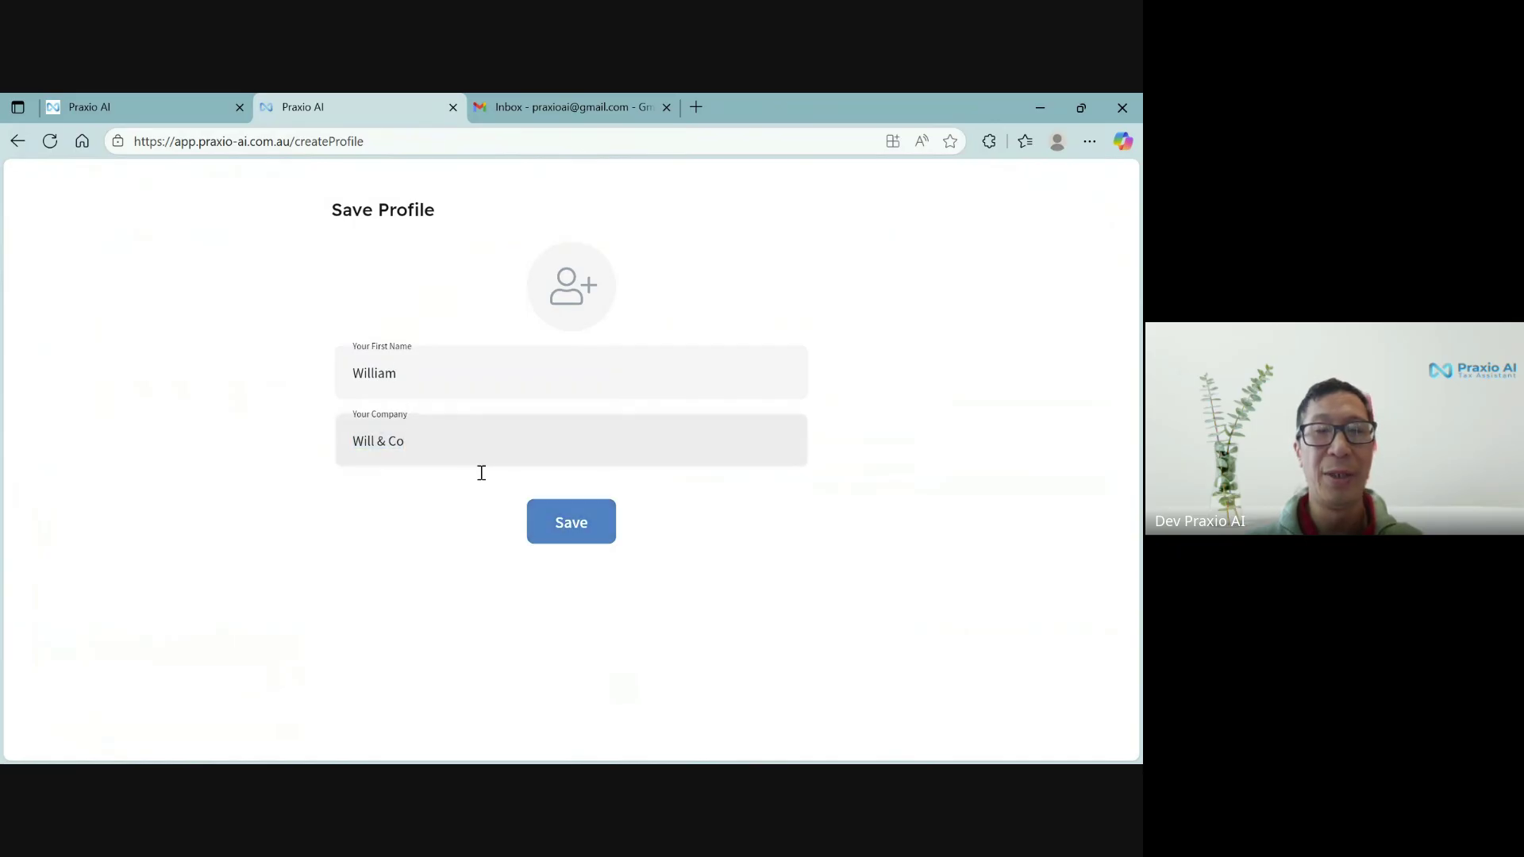
pyautogui.click(572, 524)
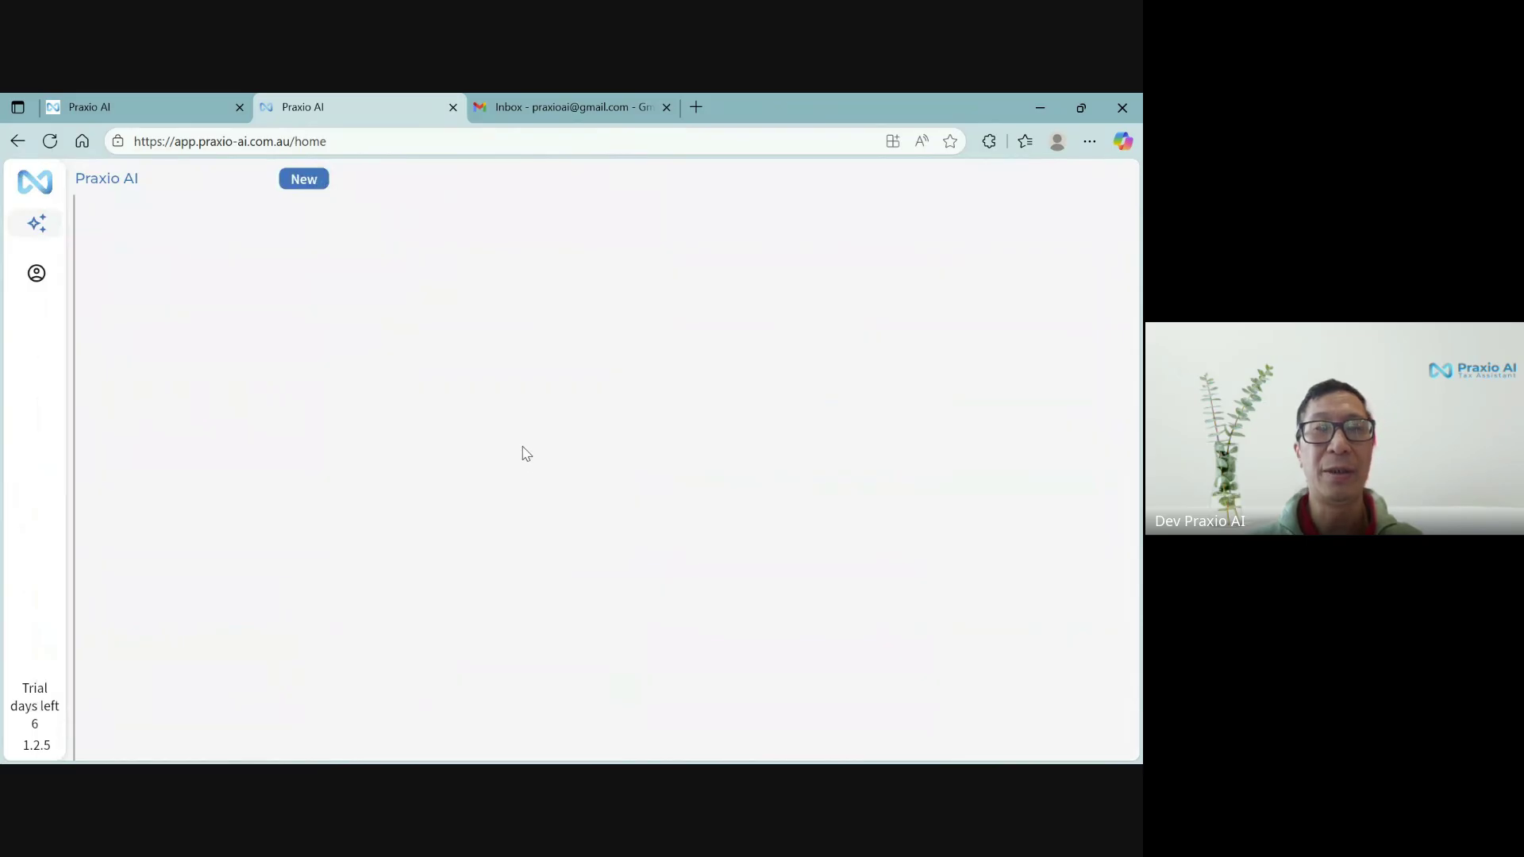
pyautogui.click(305, 181)
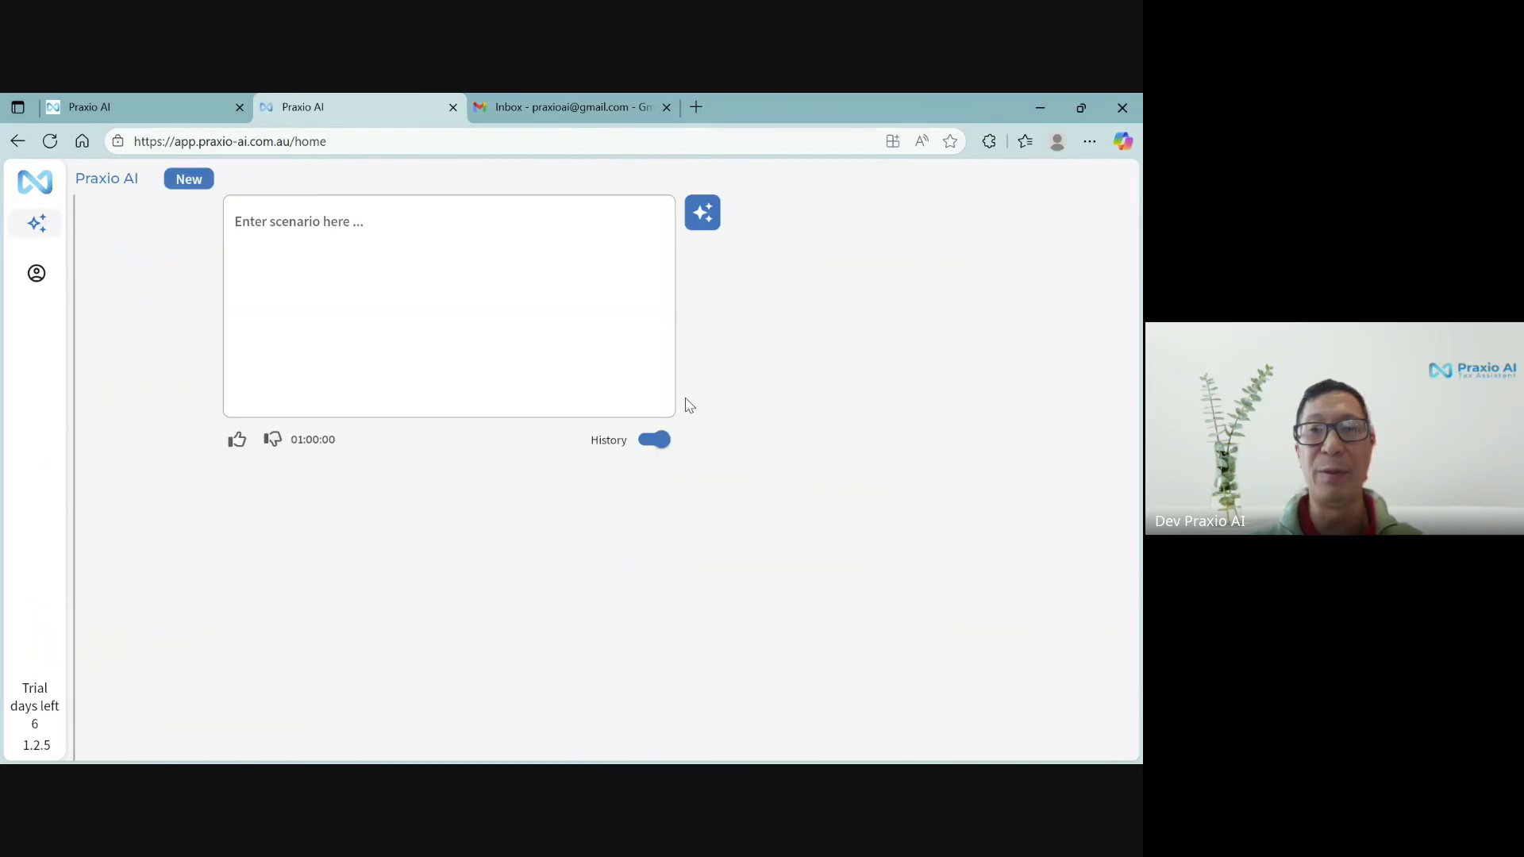
# Switch to Gmail, reload the inbox, verify the email address through the link in Praxio AI's verification message, and close the confirmation page
pyautogui.click(531, 108)
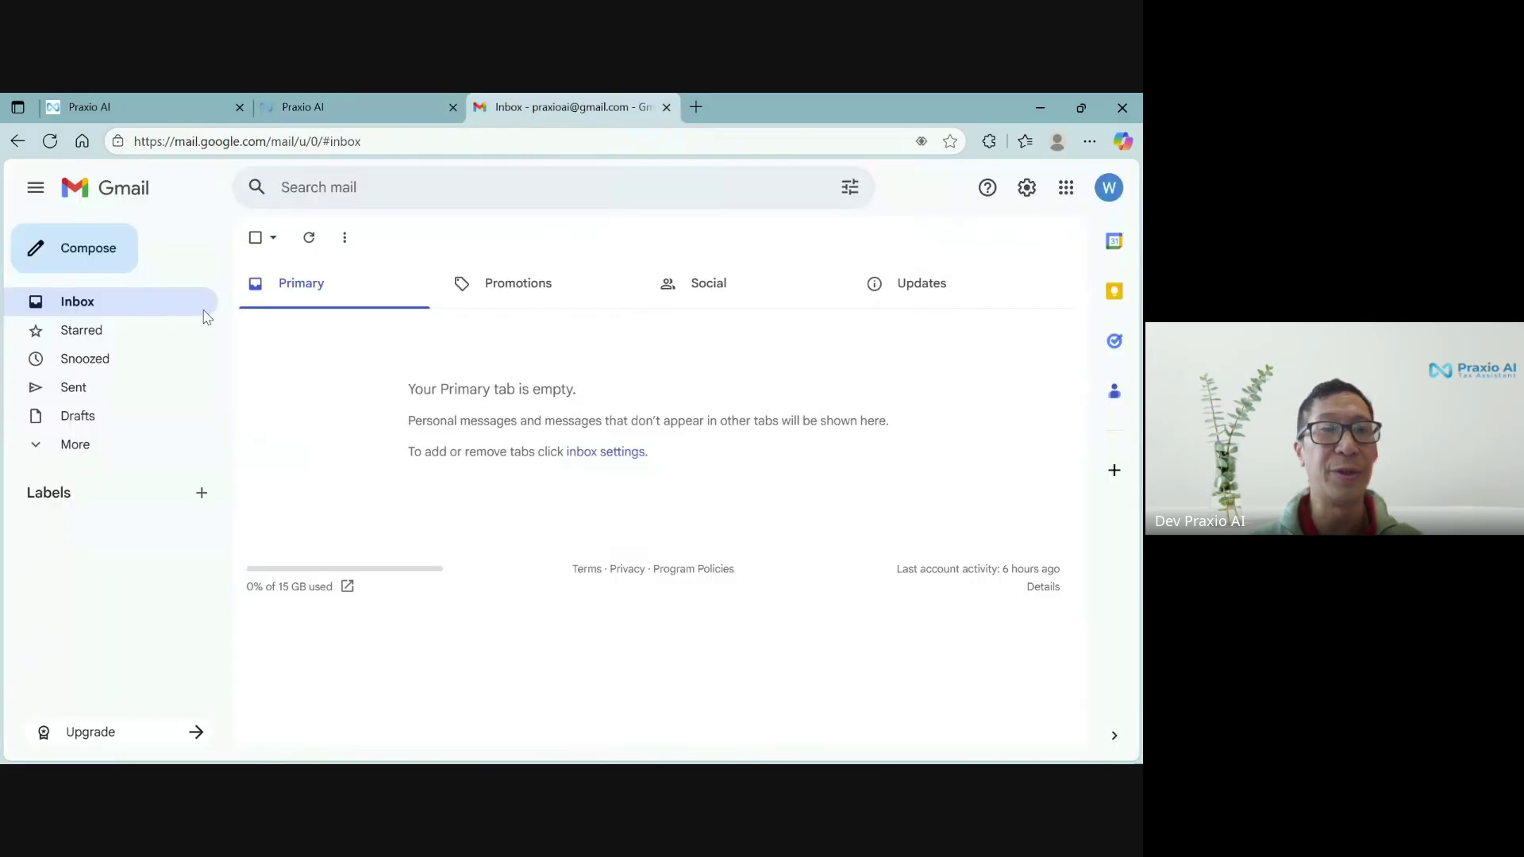
pyautogui.click(46, 145)
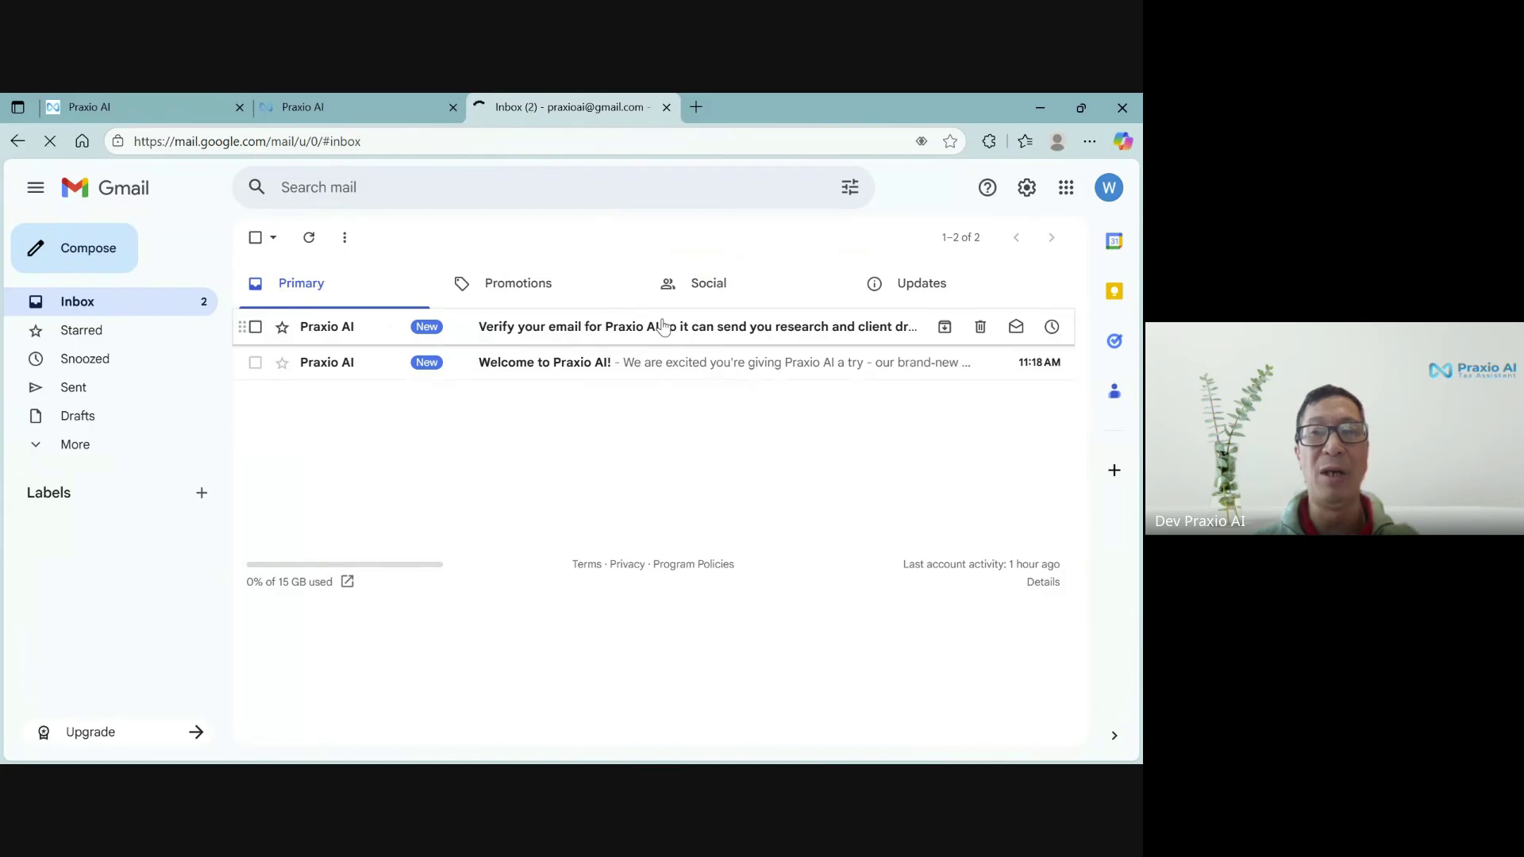
pyautogui.click(663, 328)
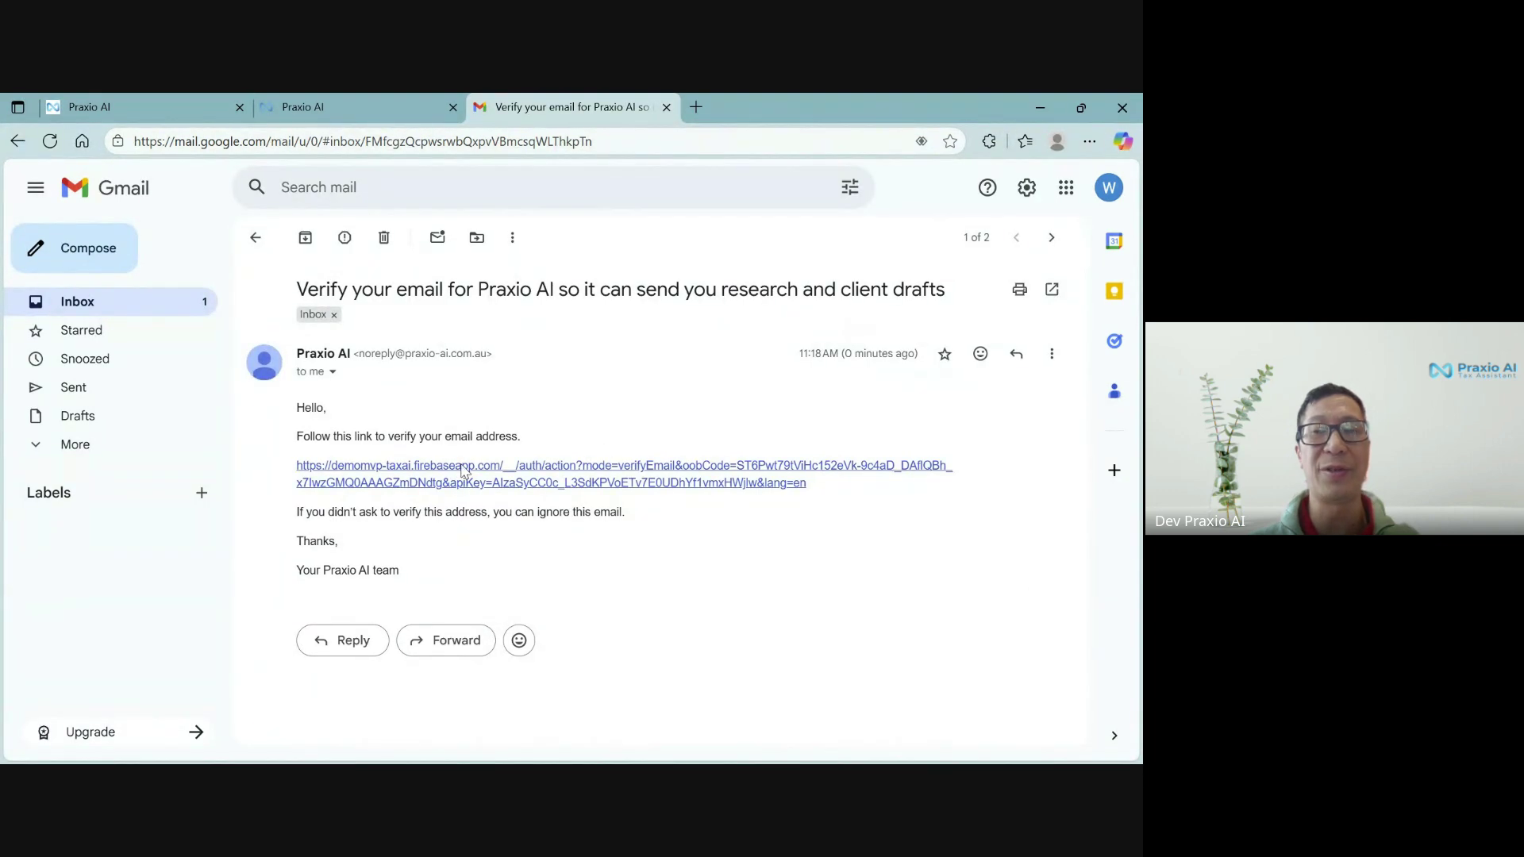
pyautogui.click(463, 471)
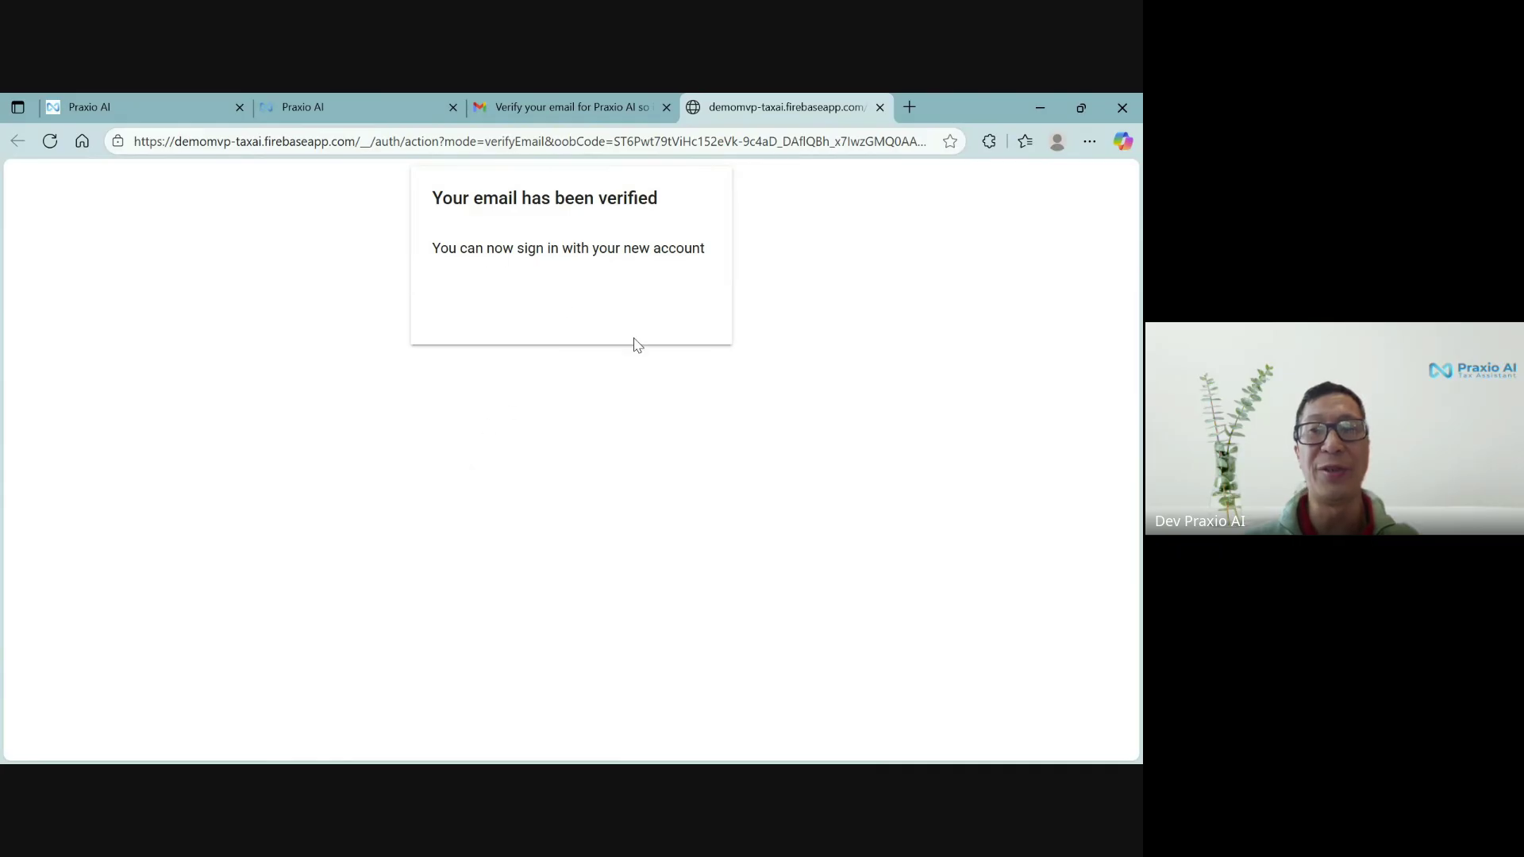
pyautogui.click(879, 108)
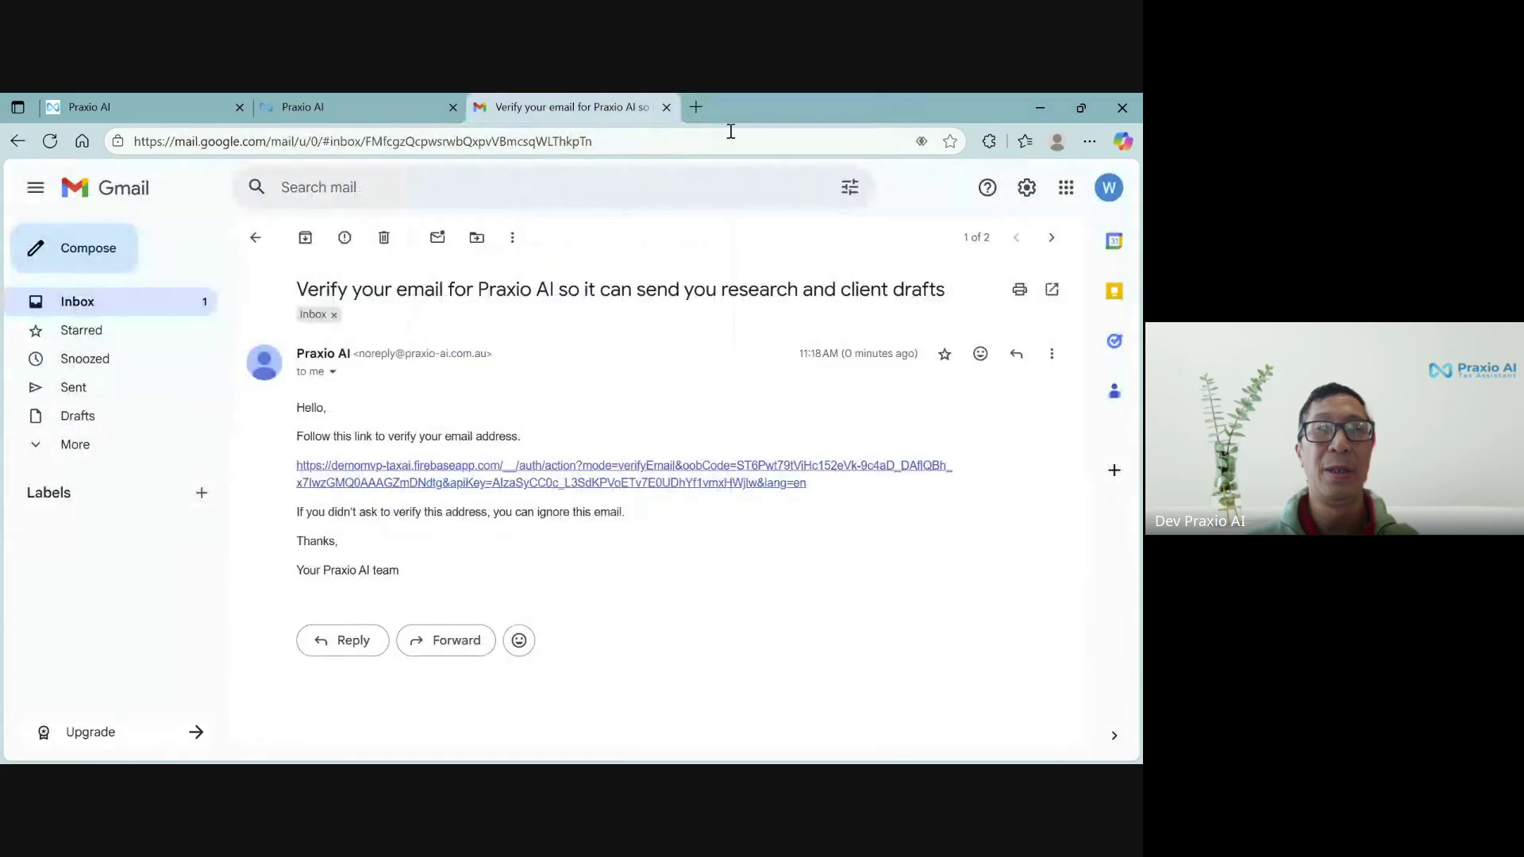
# Return to Praxio AI and research the scenario "Client's taxable income is $200,000 for the 2026 financial year, what is the tax payable?"
pyautogui.click(344, 108)
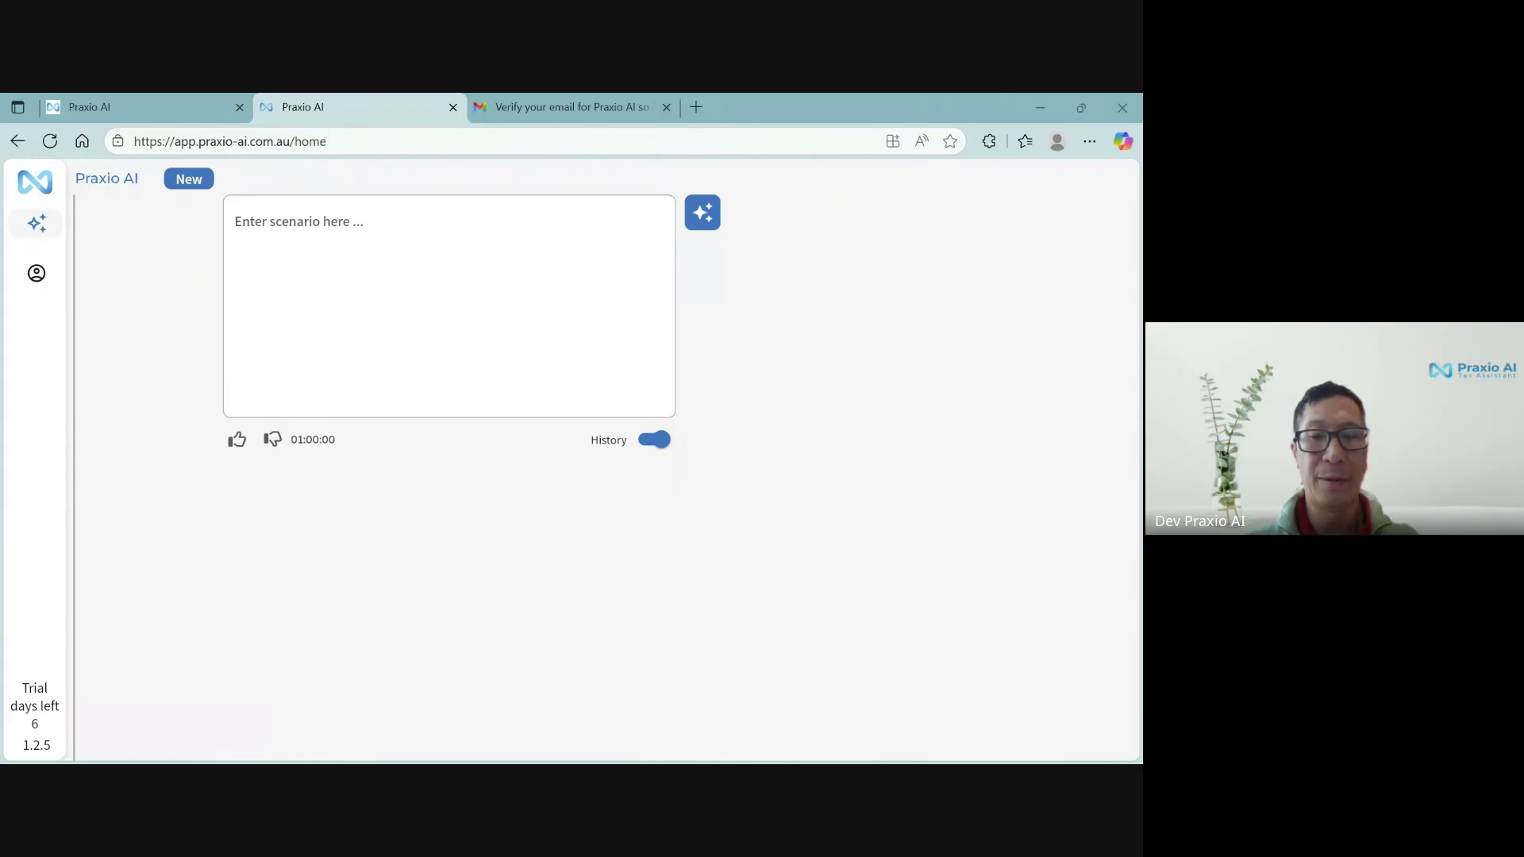
pyautogui.click(242, 216)
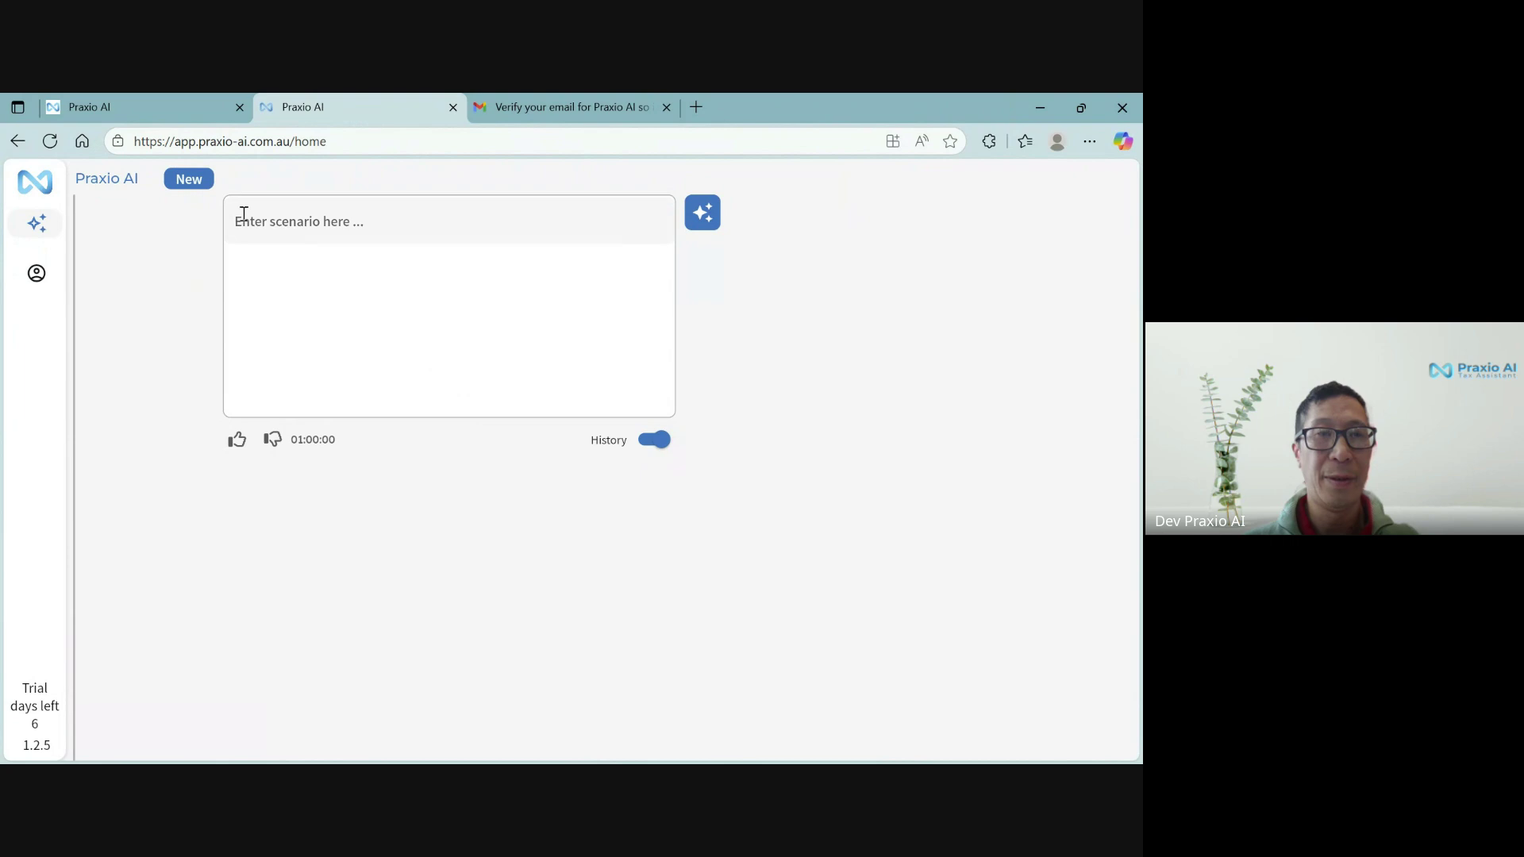
pyautogui.write("Client's taxable income is $200,000 for the 2026 financial year, what is the tax payable?")
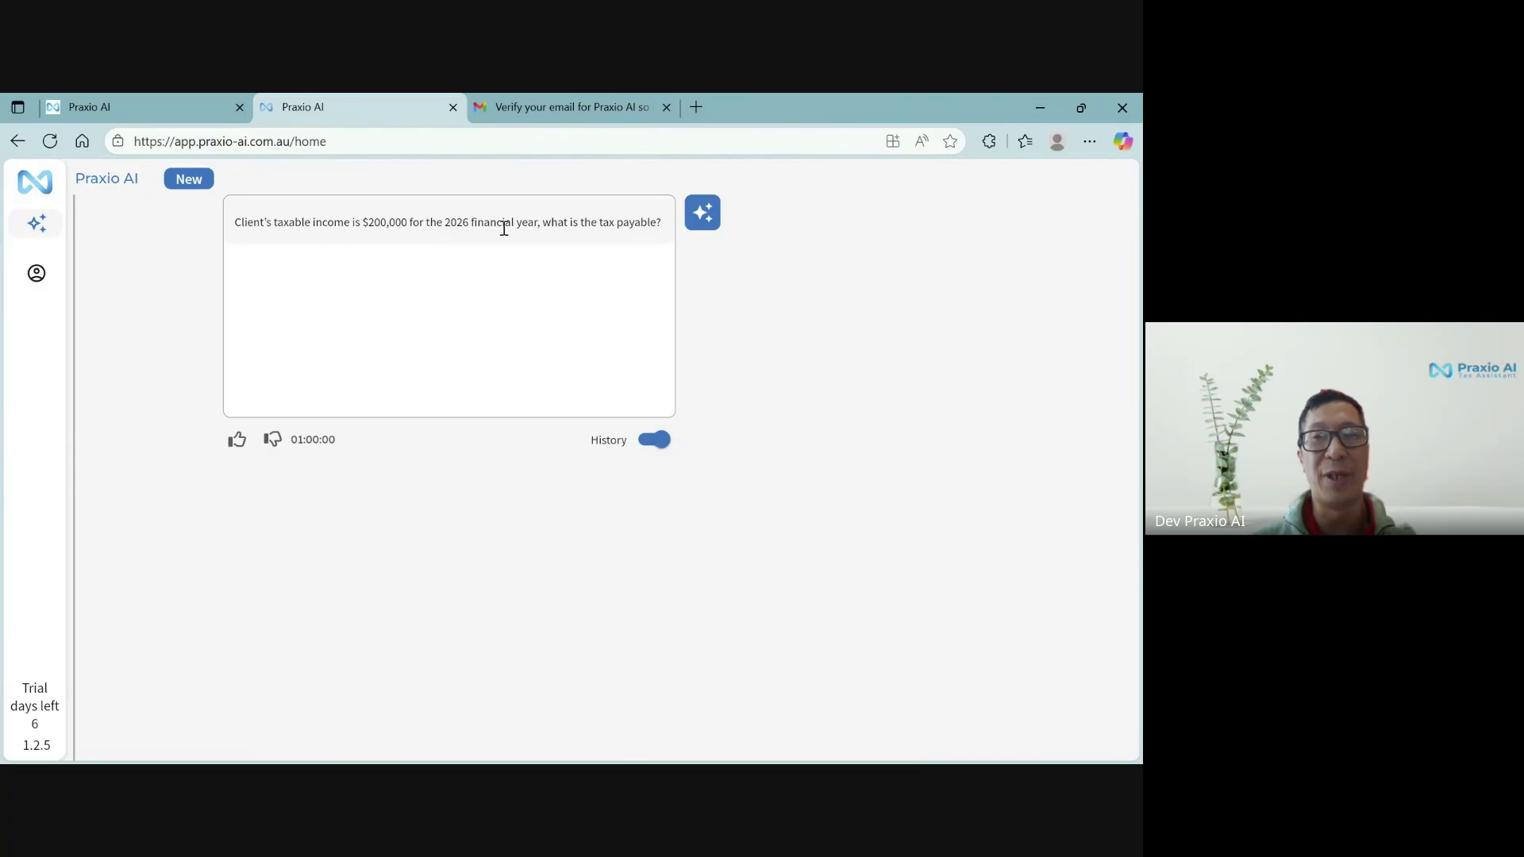
pyautogui.click(704, 216)
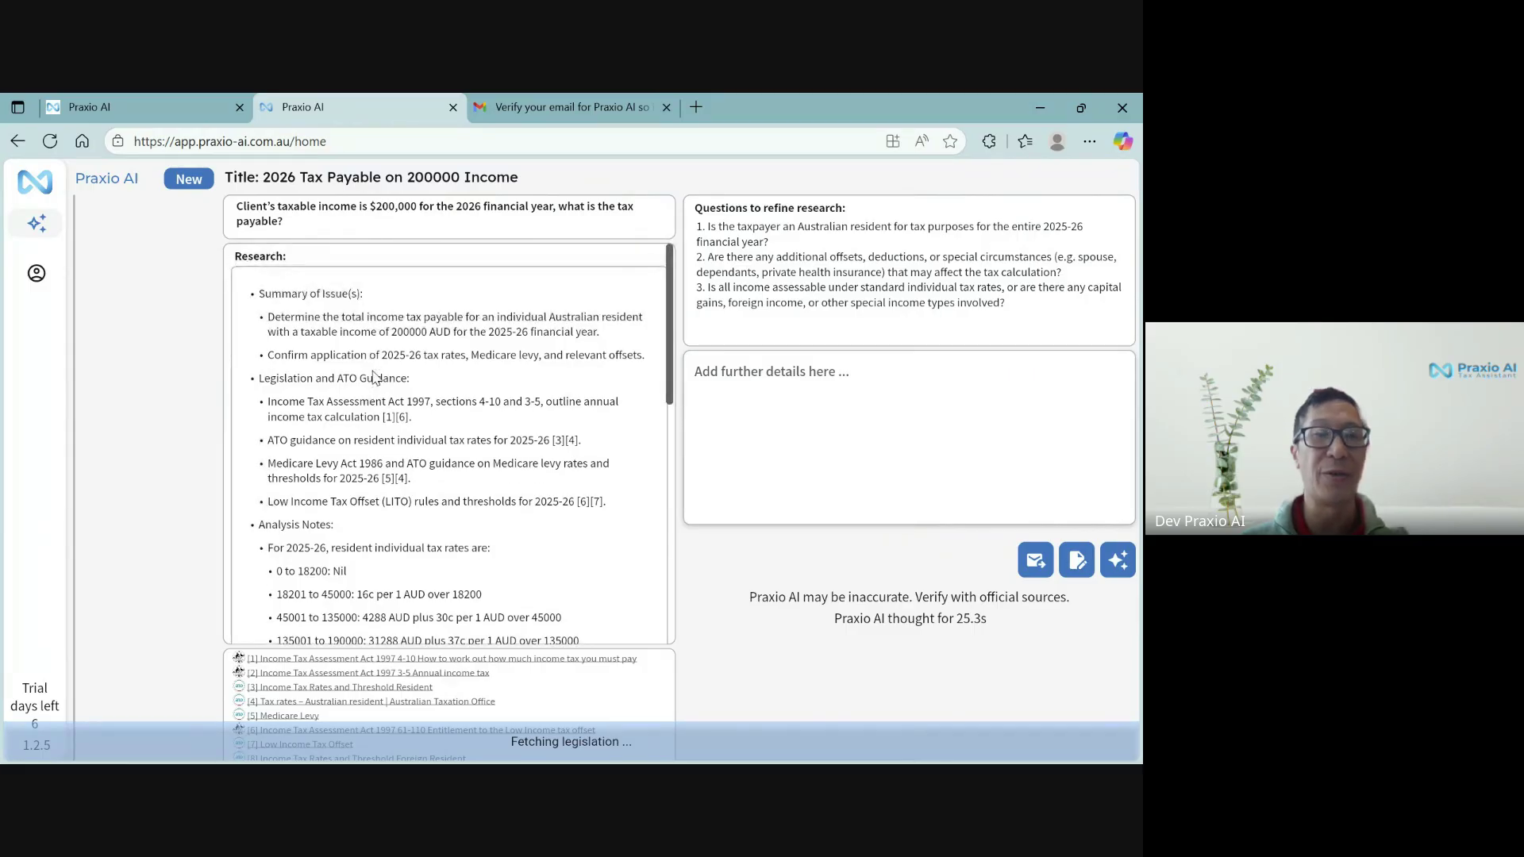
# Read through the generated research from the issue summary and legislation to the analysis notes, risks and recommendation
pyautogui.scroll(-1, 373, 377)
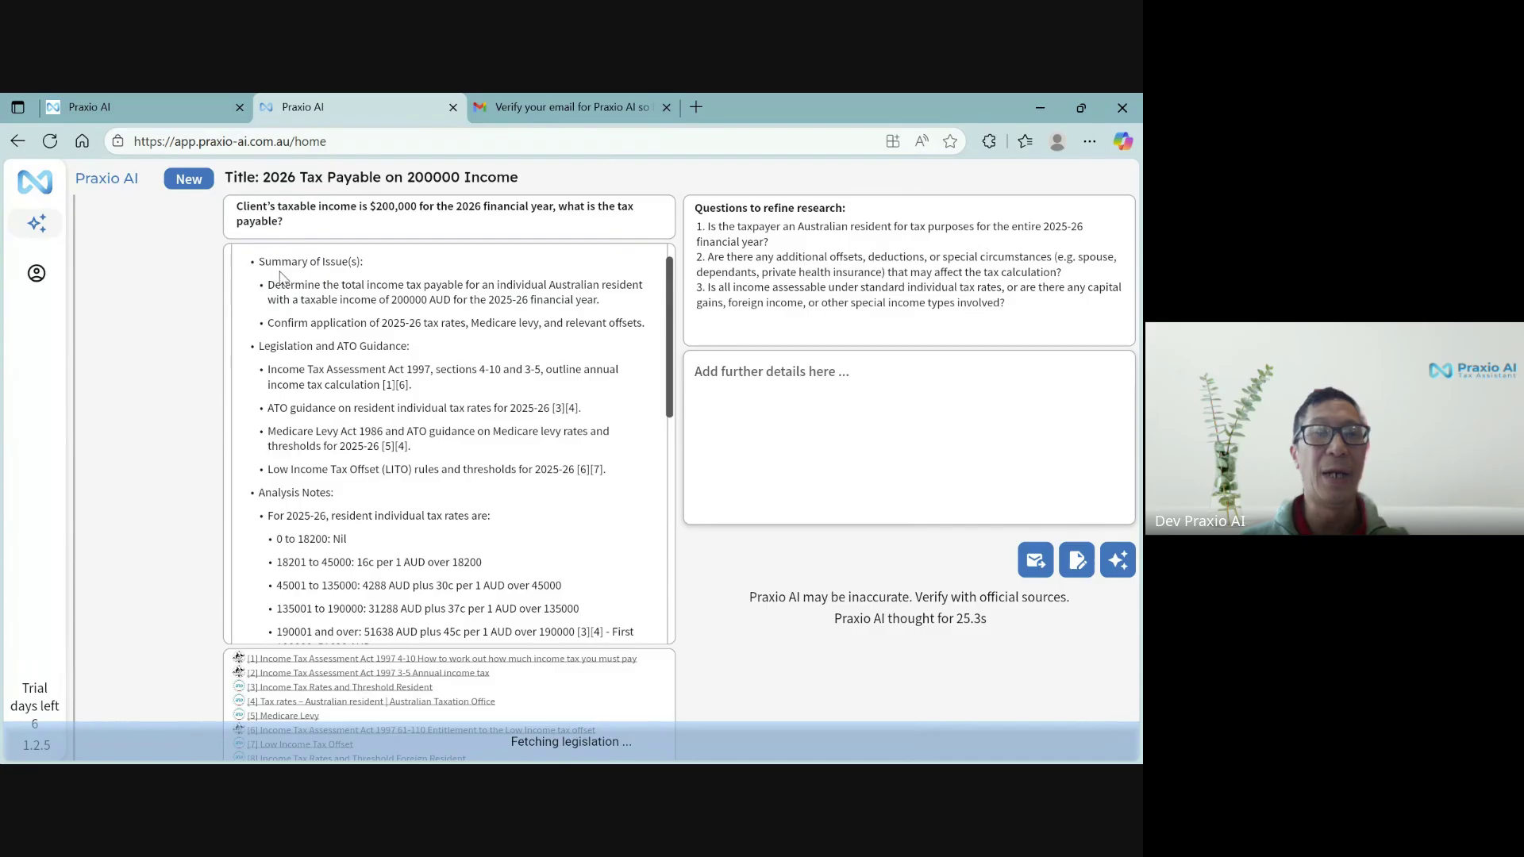
pyautogui.scroll(-1, 380, 359)
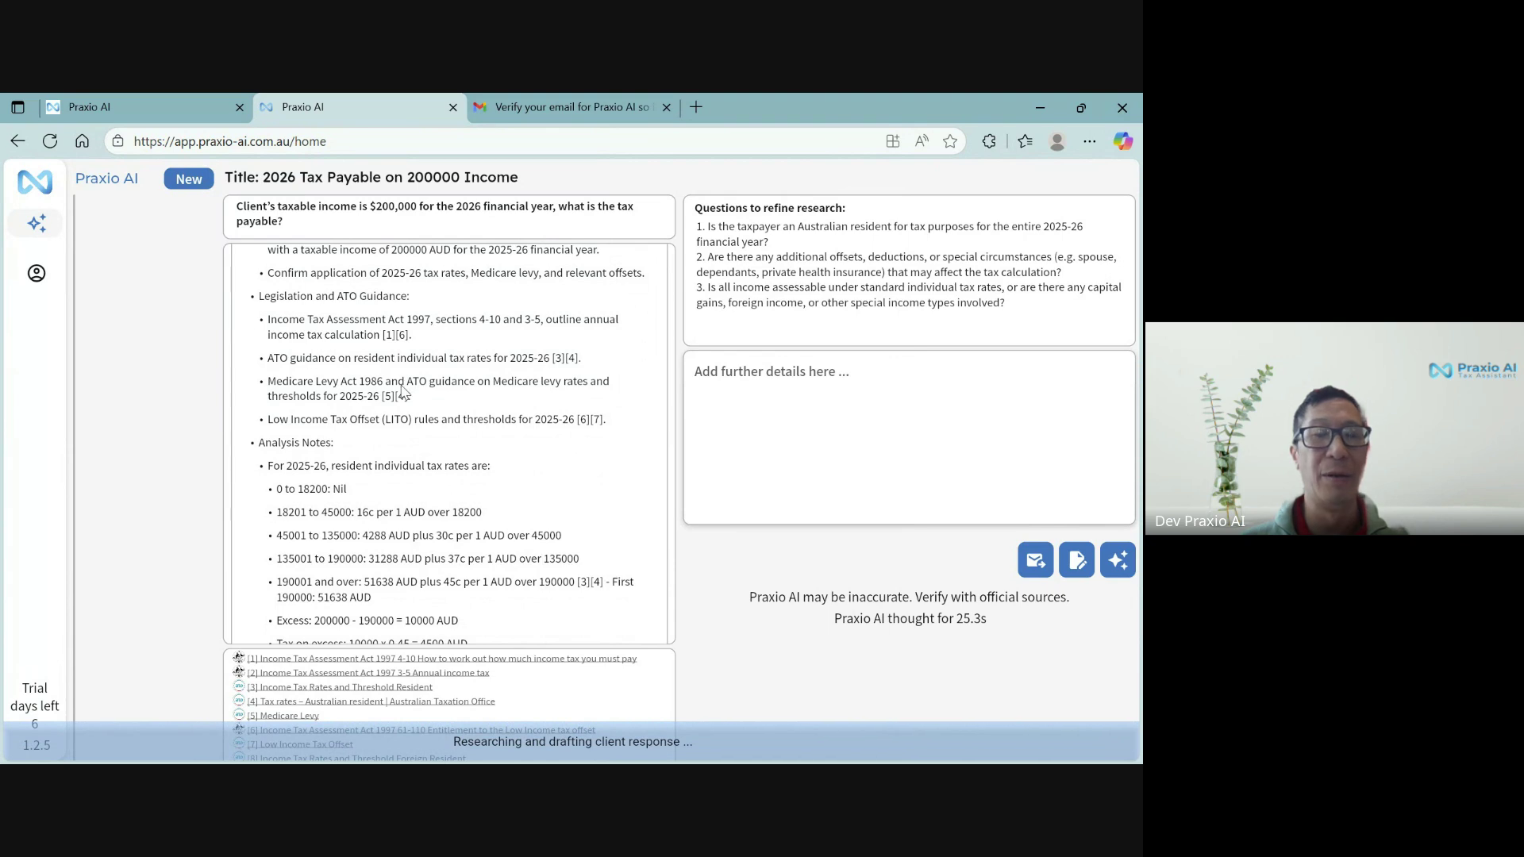
pyautogui.scroll(-3, 402, 392)
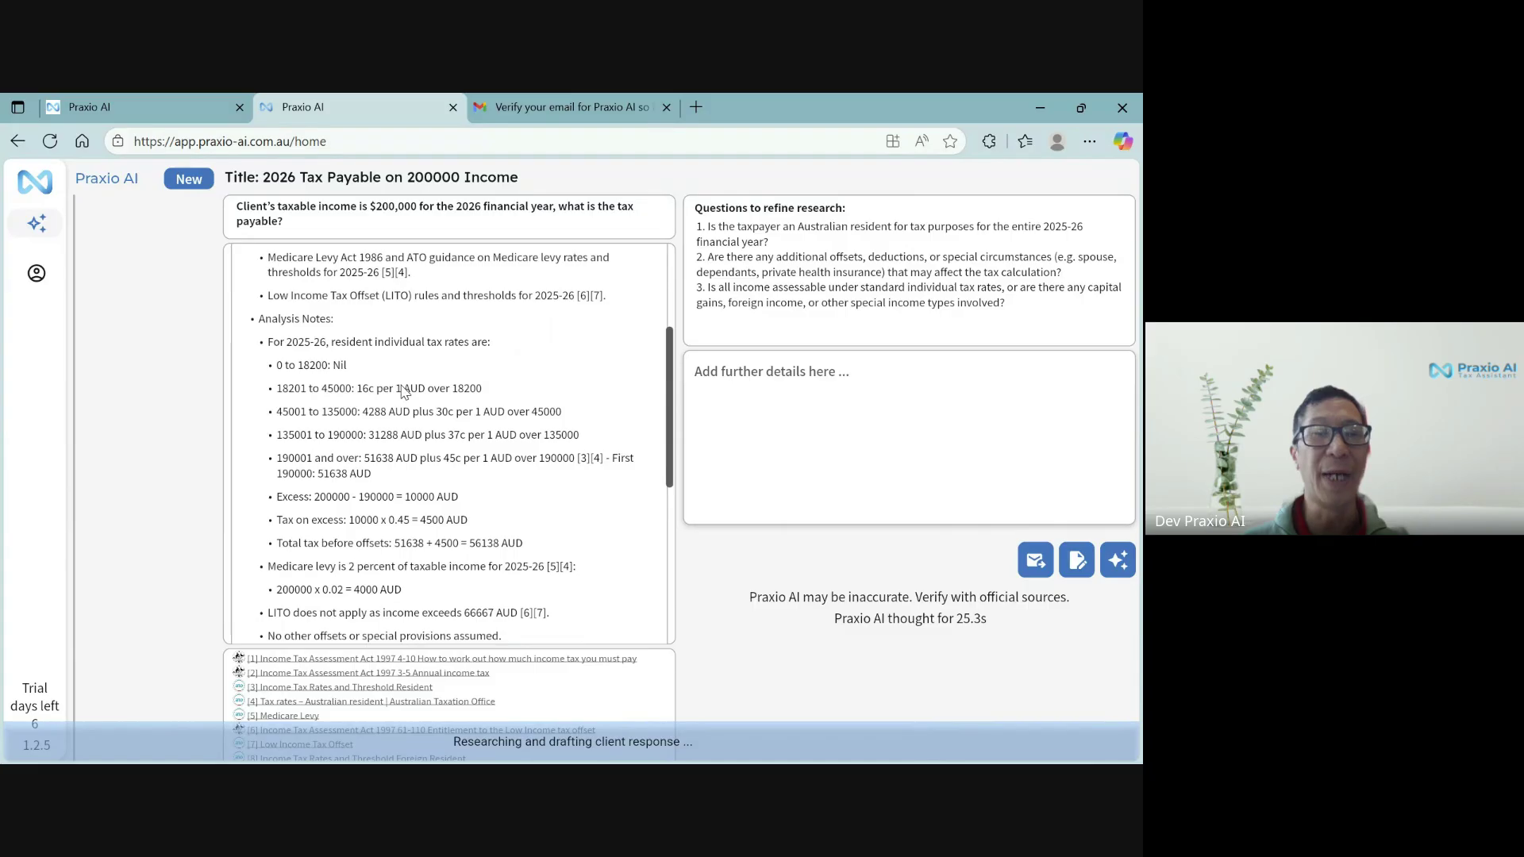
pyautogui.scroll(-1, 402, 472)
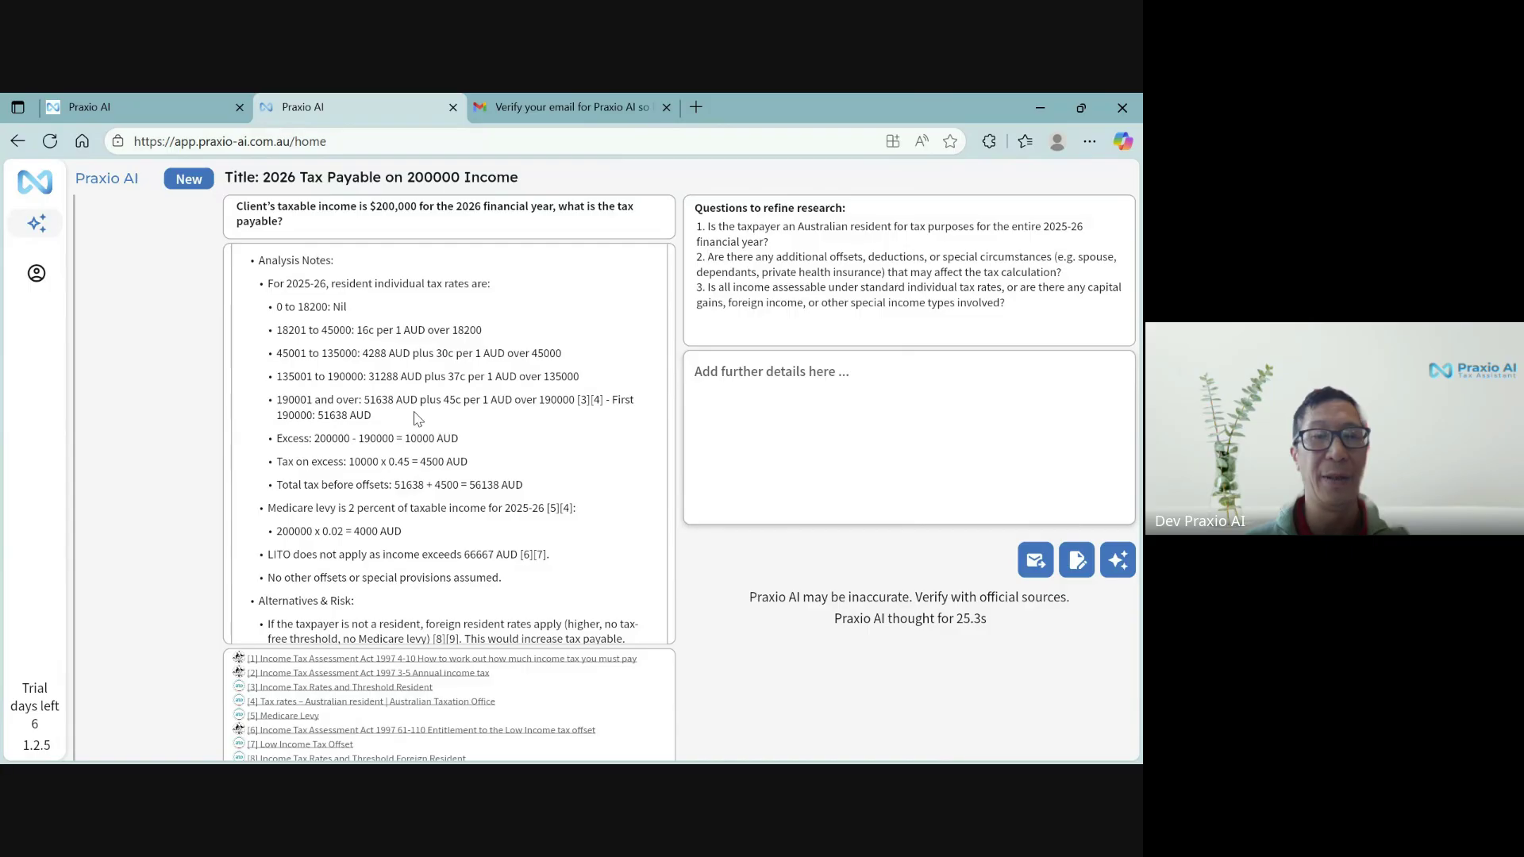
pyautogui.scroll(-1, 418, 419)
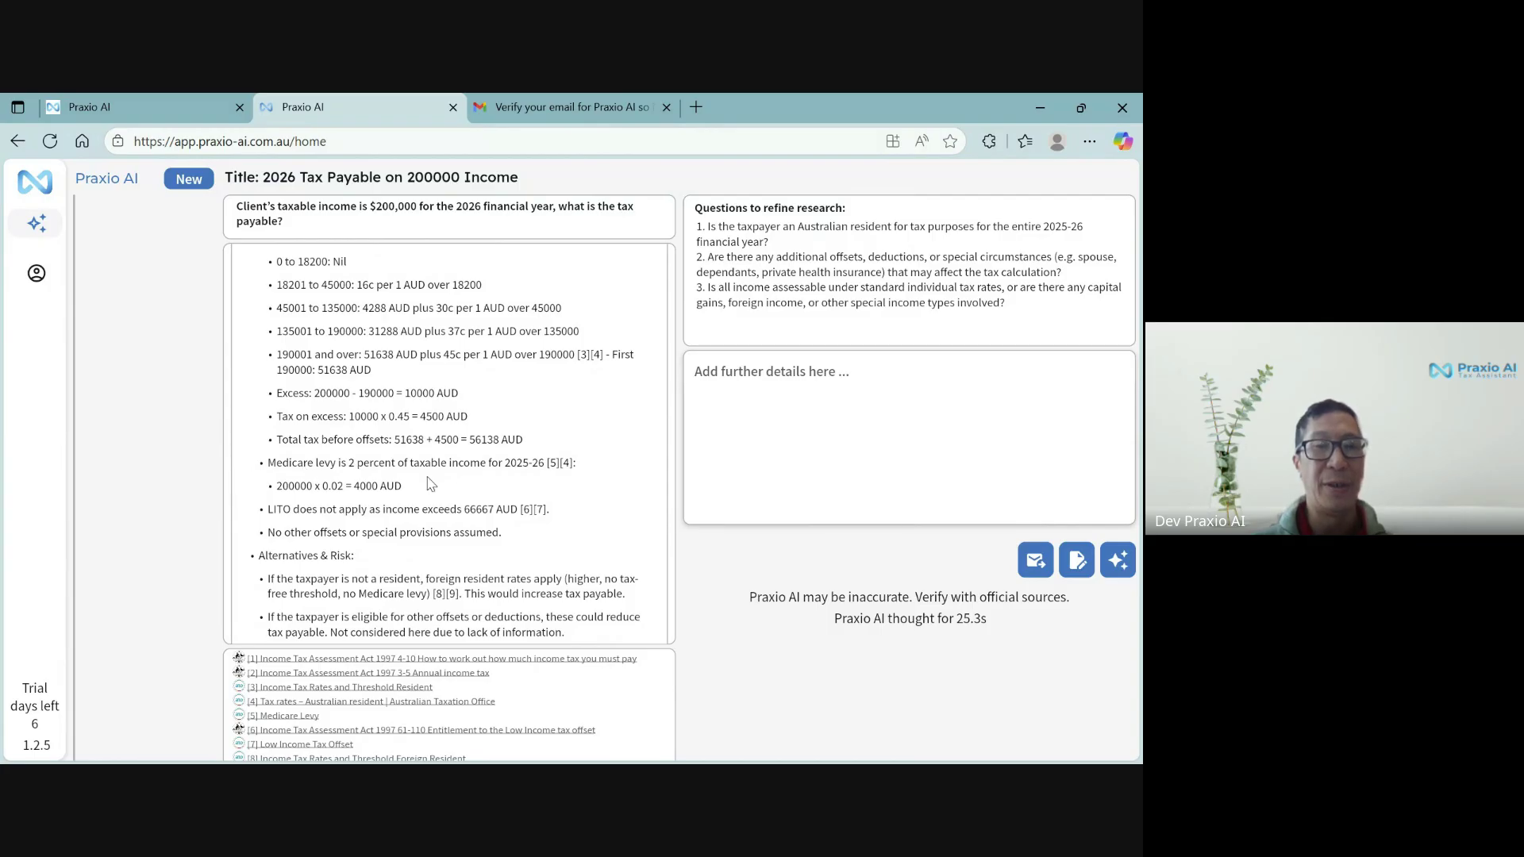
pyautogui.scroll(-1, 484, 465)
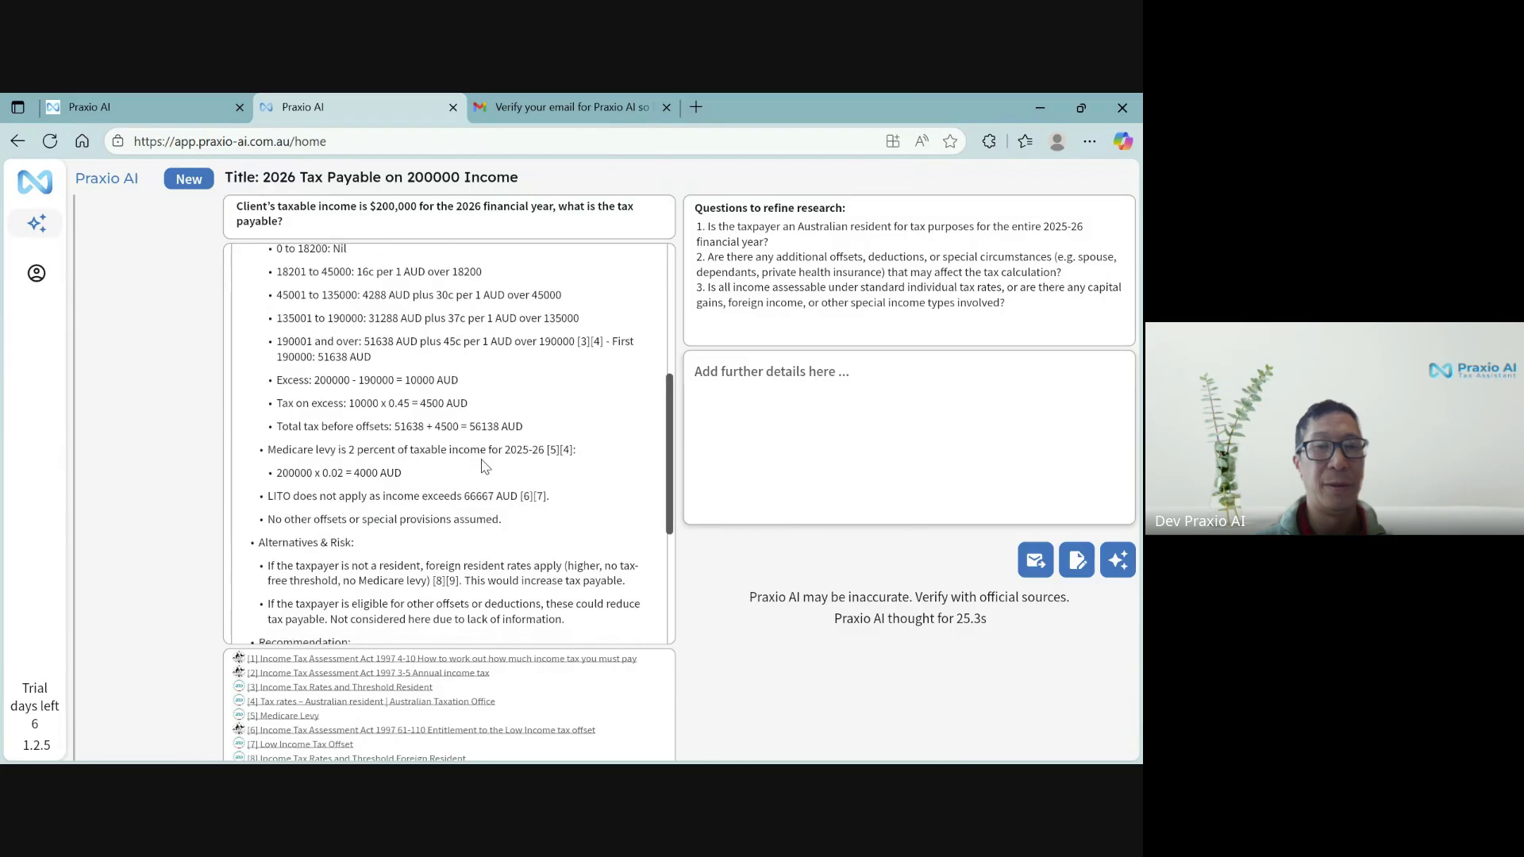
pyautogui.scroll(-1, 484, 465)
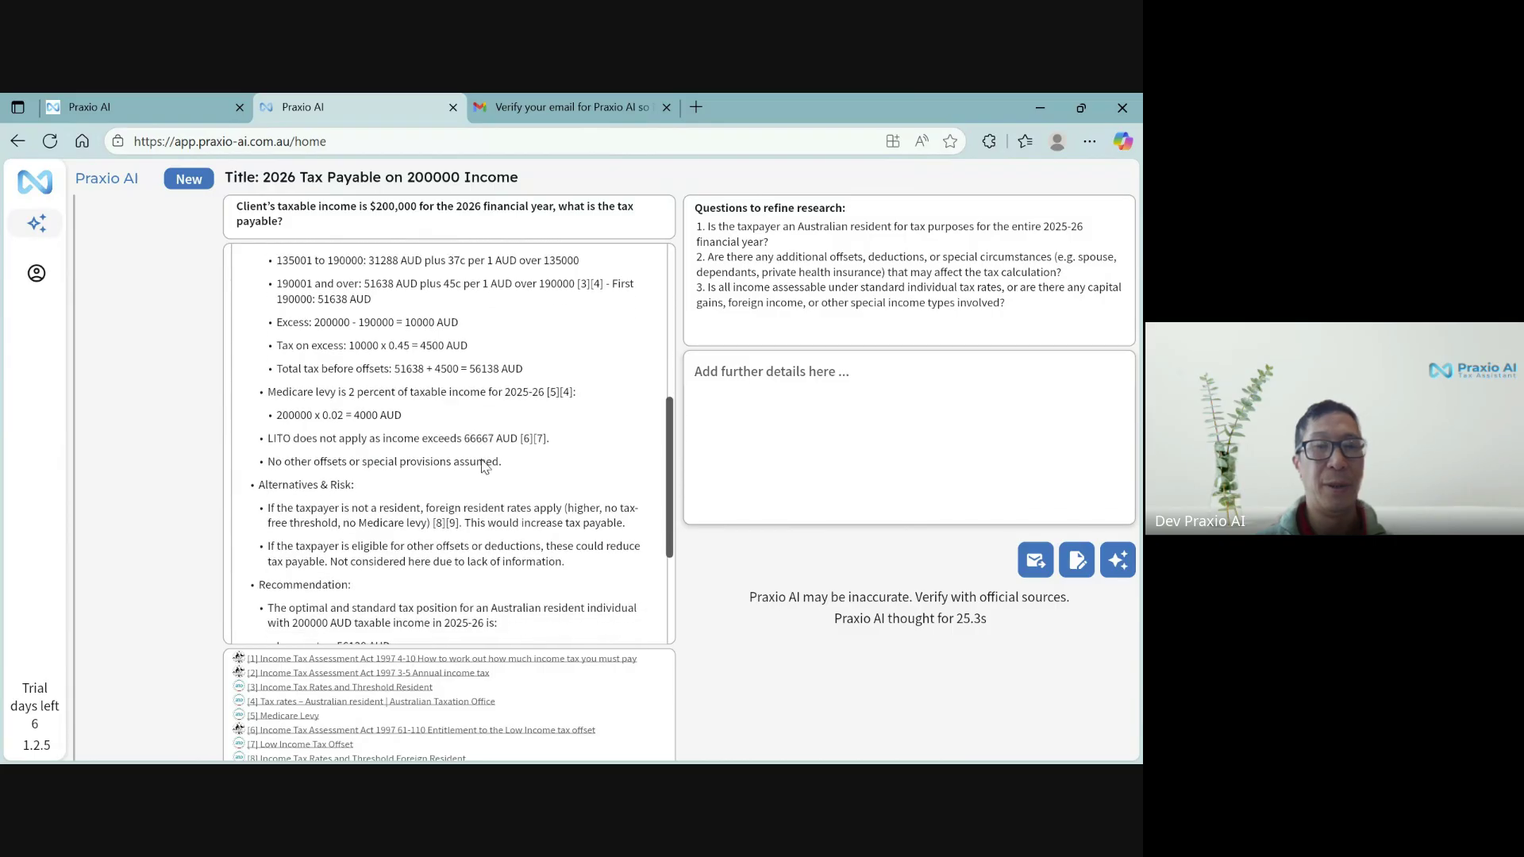
pyautogui.scroll(-1, 484, 465)
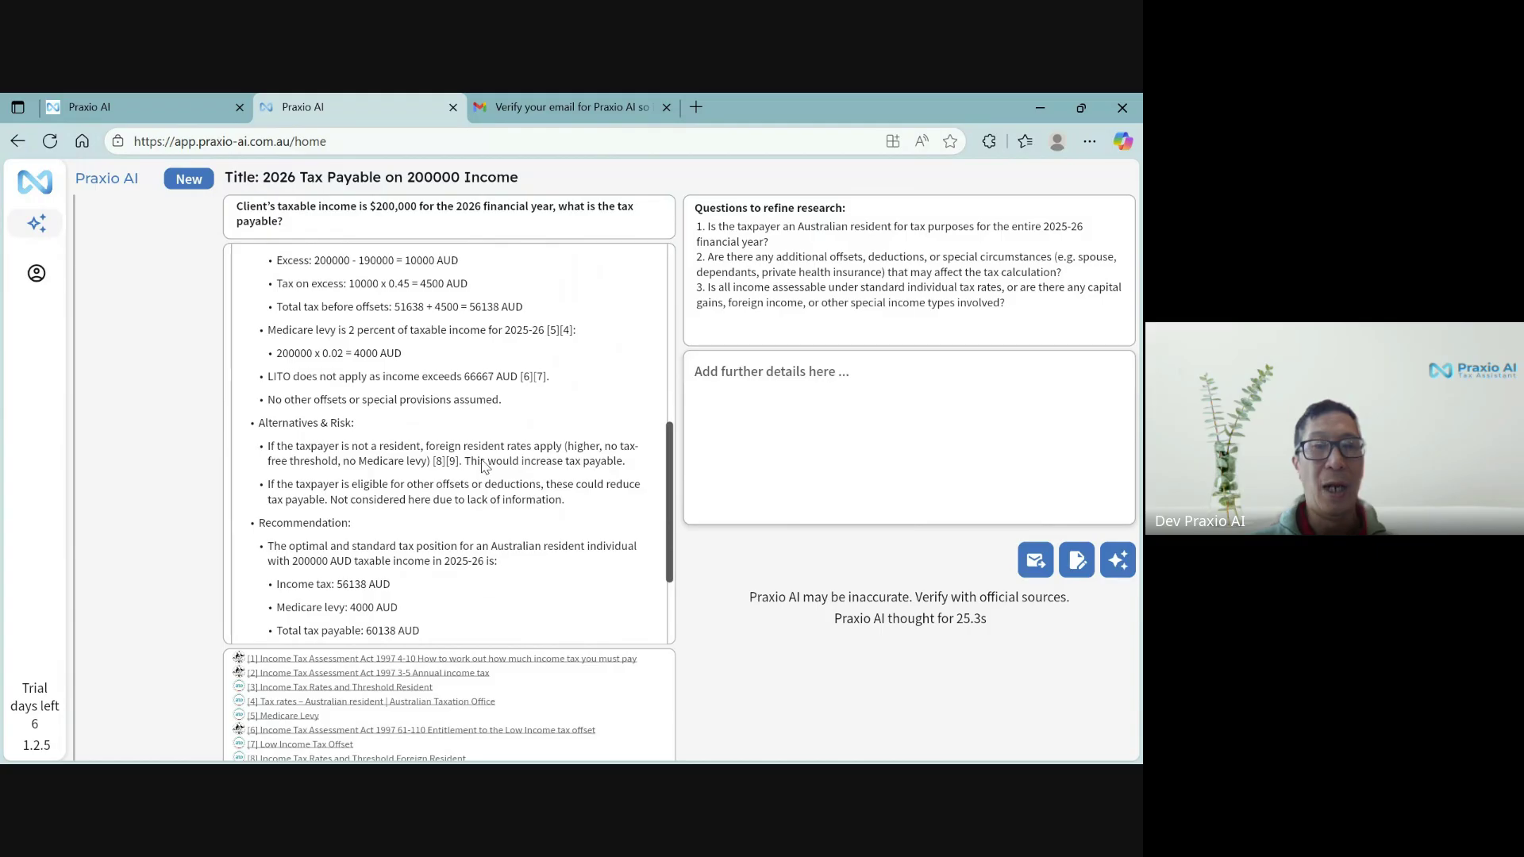
pyautogui.scroll(-1, 483, 465)
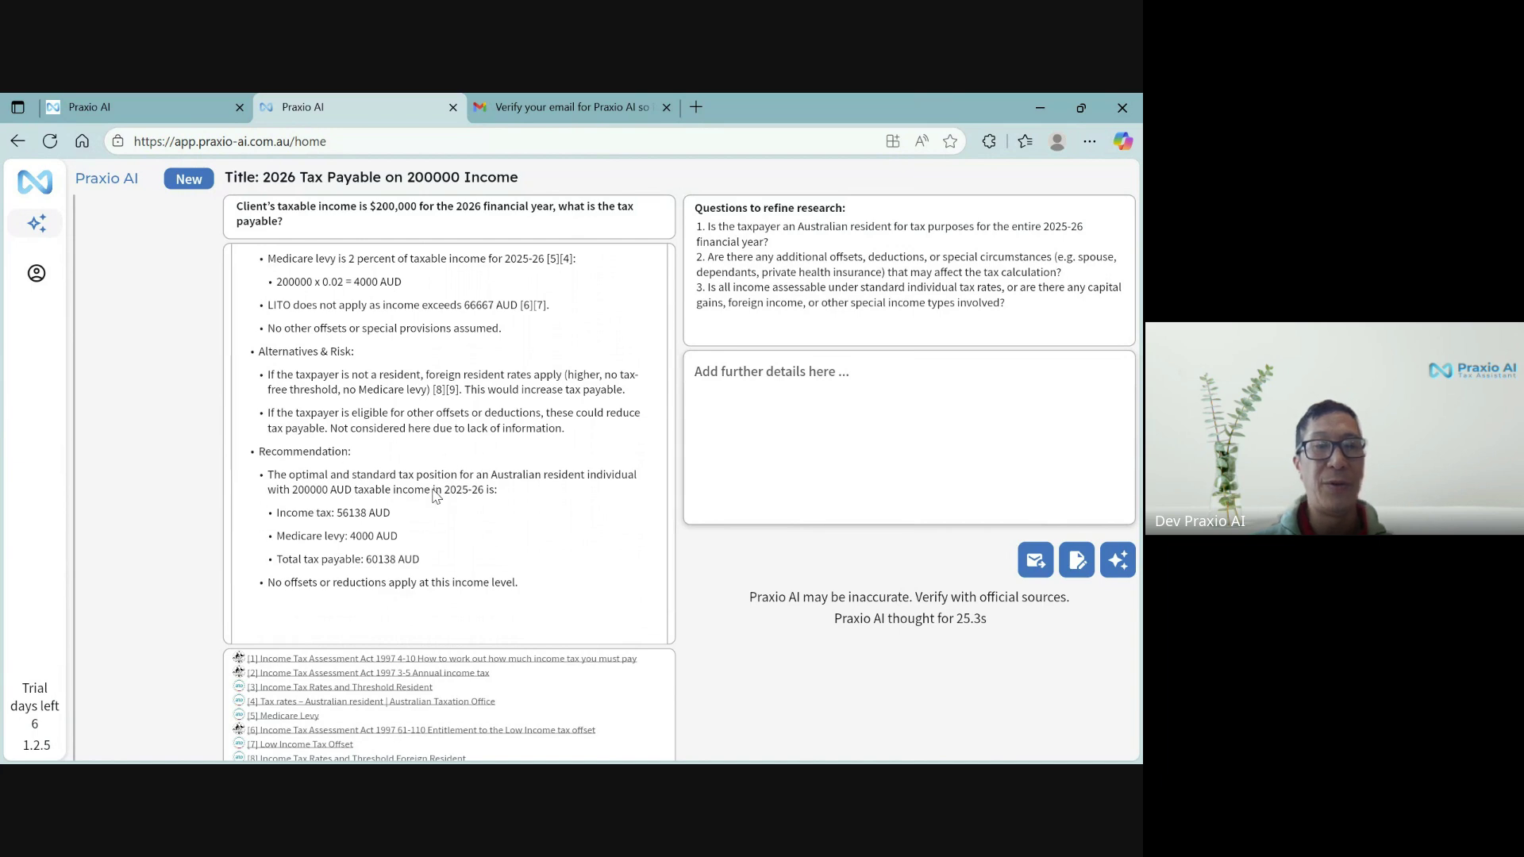
pyautogui.scroll(-1, 436, 494)
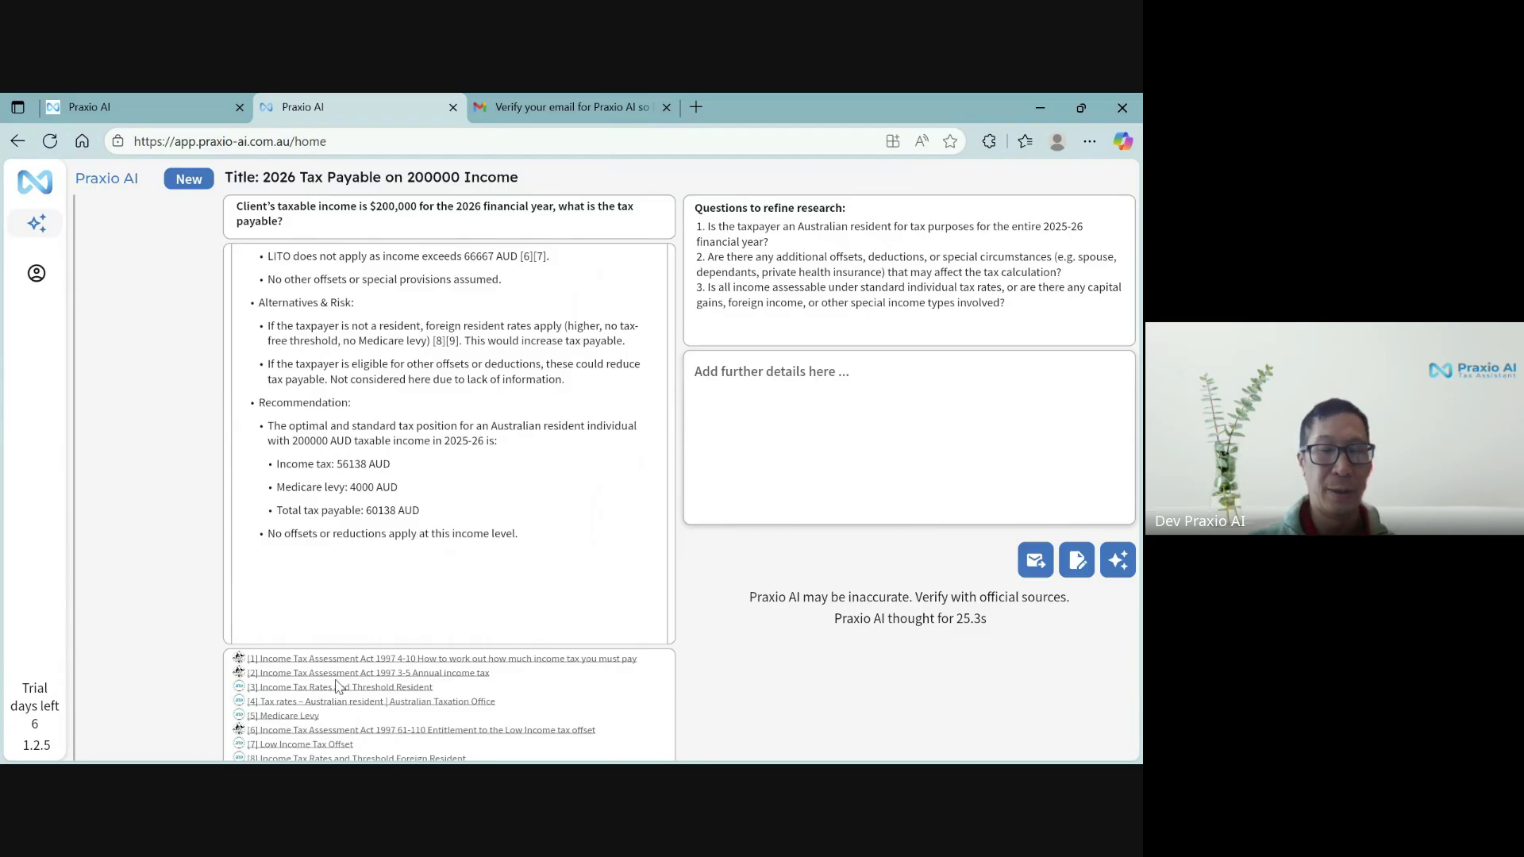
# View the cited source on Income Tax Assessment Act 1997 section 4-10, and return to the research
pyautogui.hotkey('ctrl', '-')
pyautogui.hotkey('ctrl', '-')
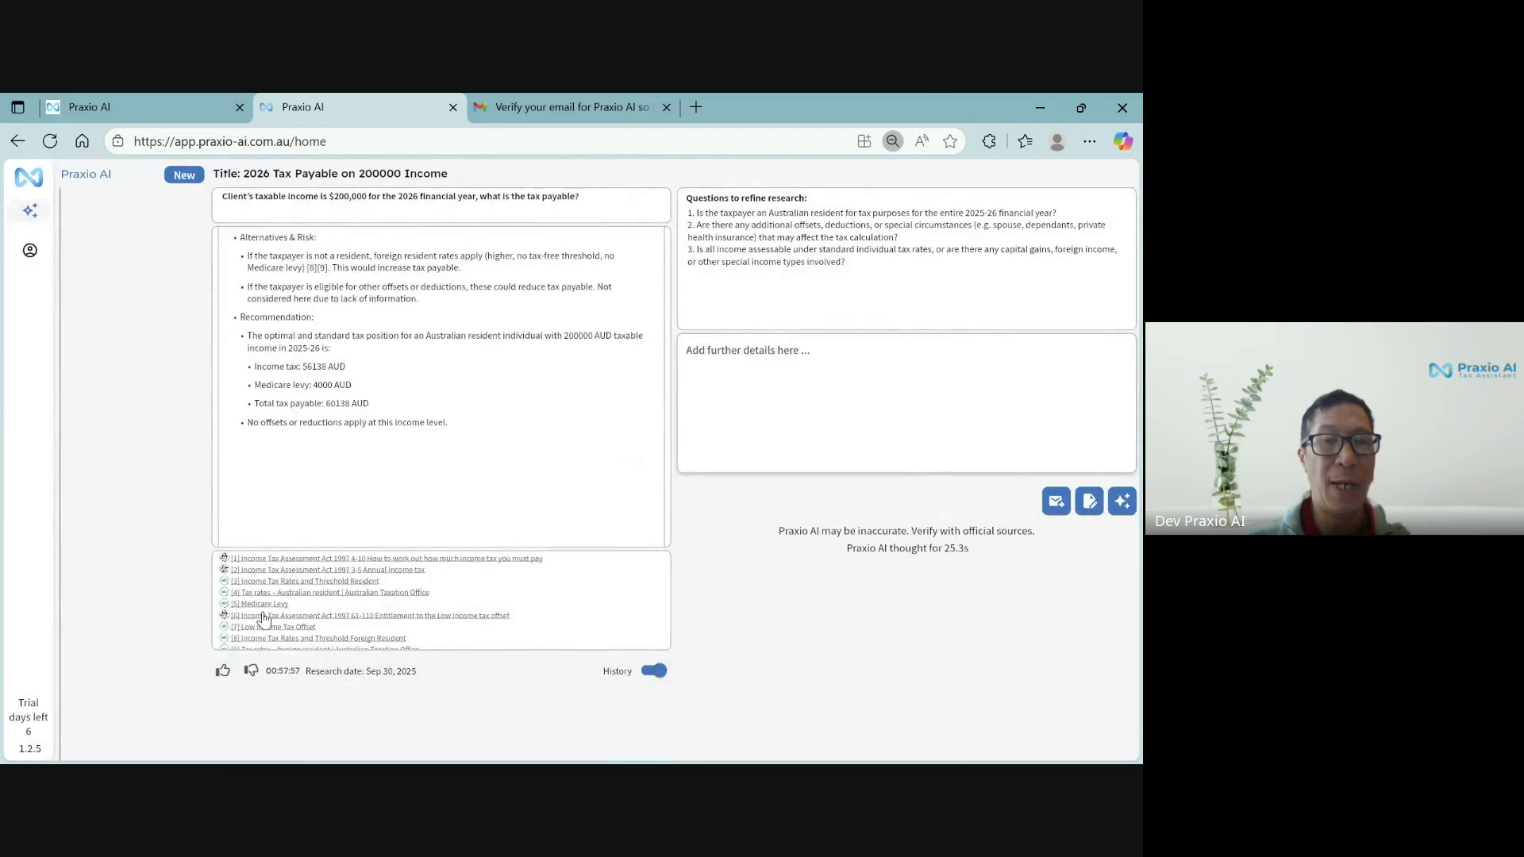
pyautogui.hotkey('ctrl', '+')
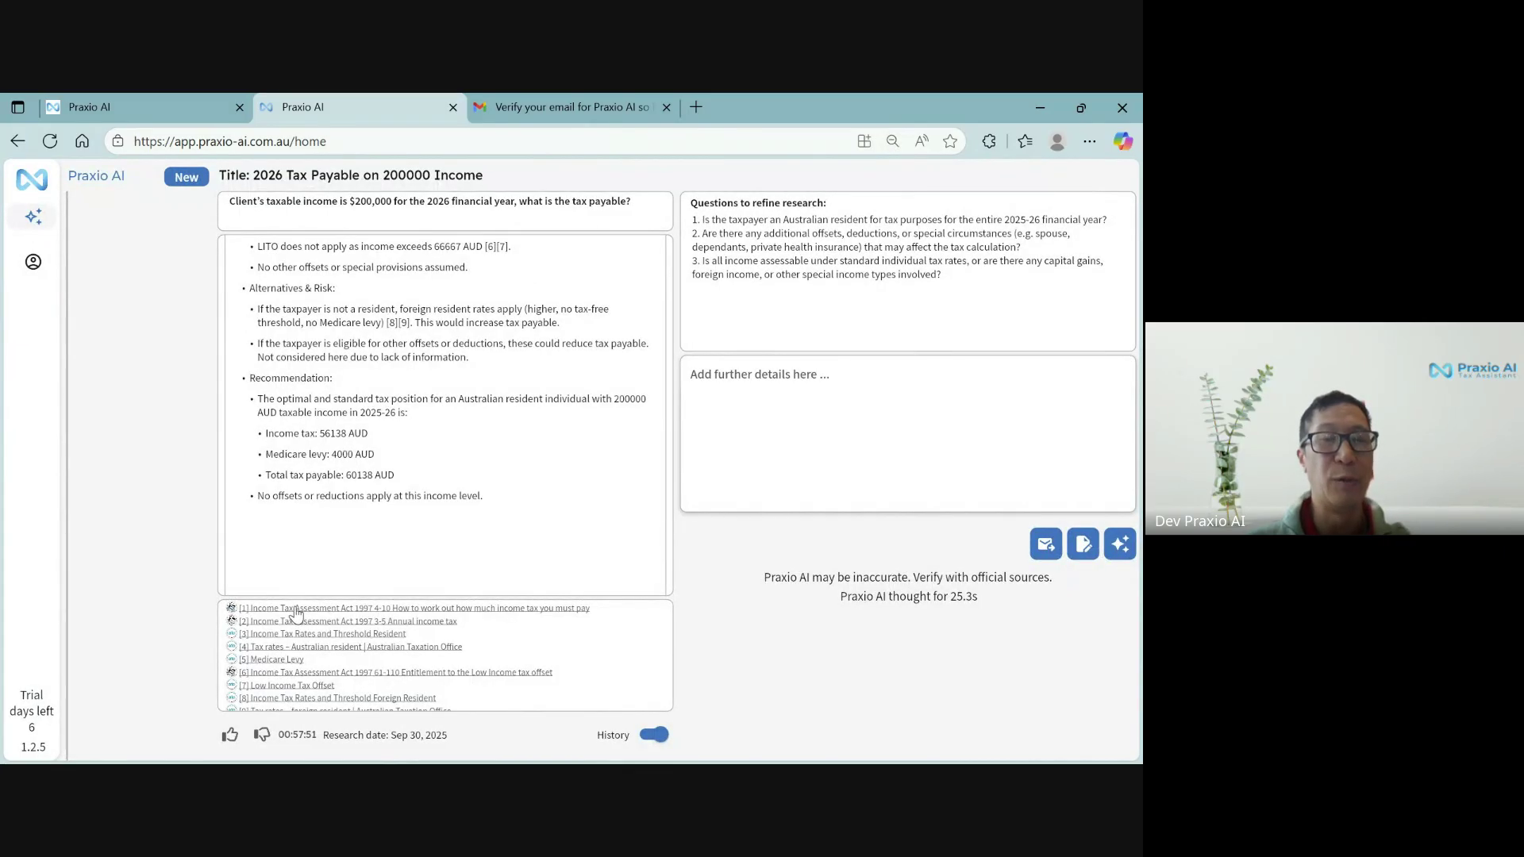
pyautogui.click(296, 609)
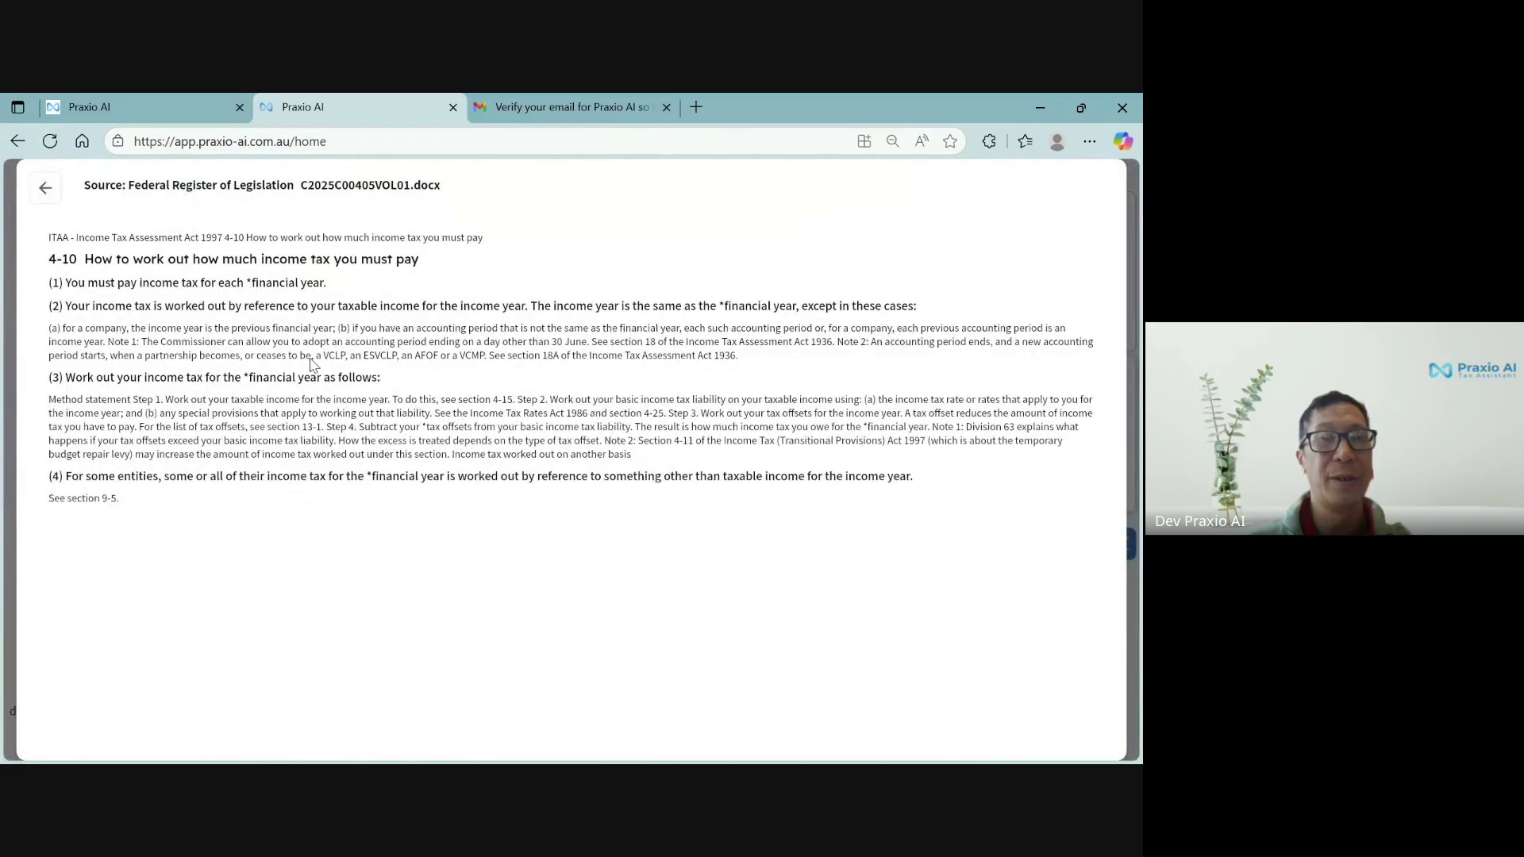
pyautogui.click(43, 189)
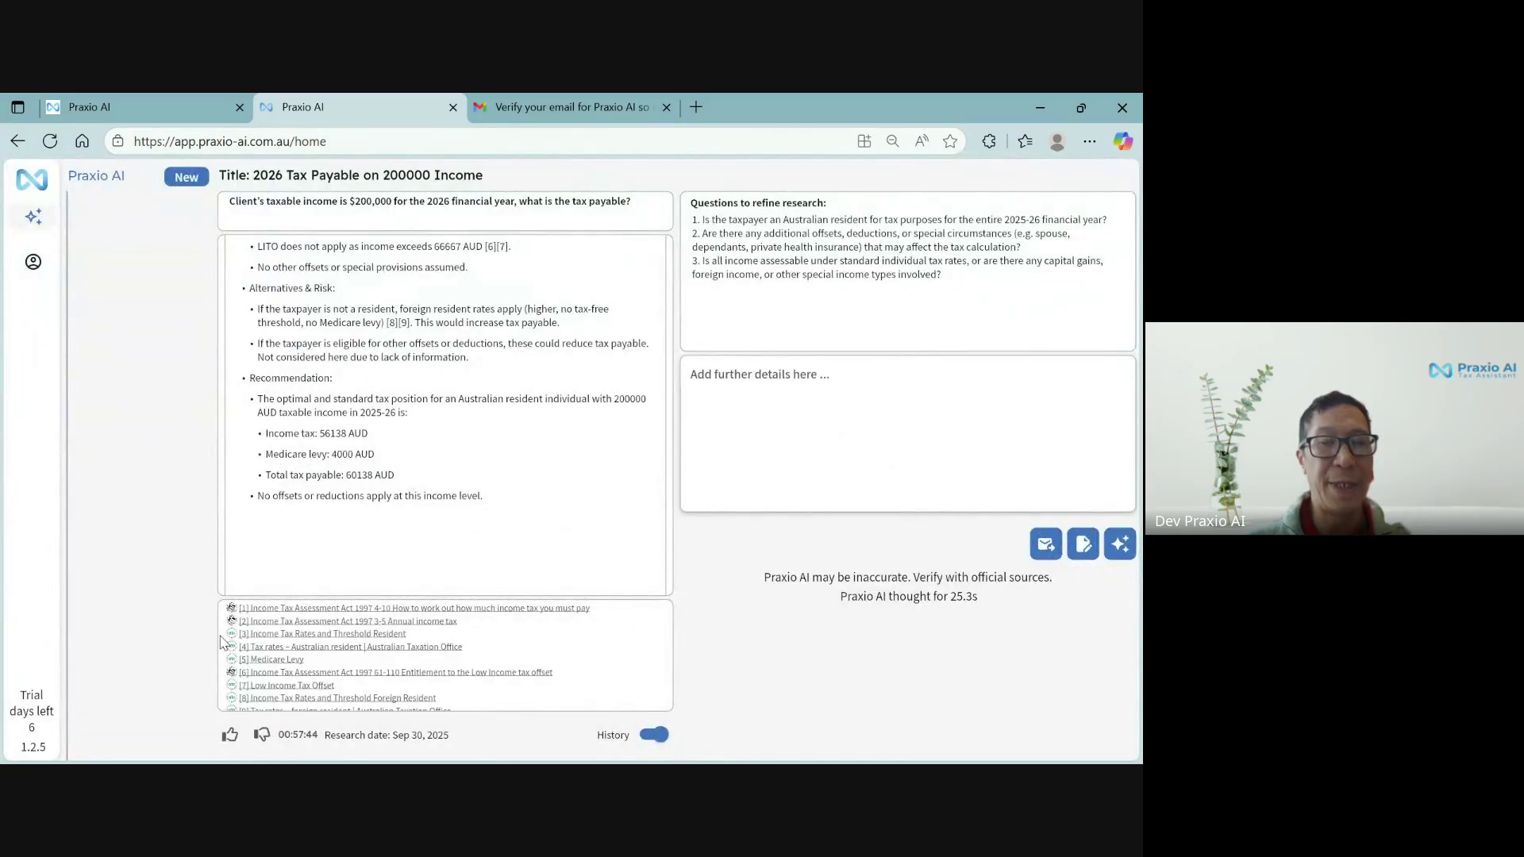
# Open the cited Australian Taxation Office page on Australian resident tax rates and examine the 2025–26 rates table
pyautogui.click(344, 644)
pyautogui.scroll(-2, 392, 522)
pyautogui.scroll(-9, 393, 522)
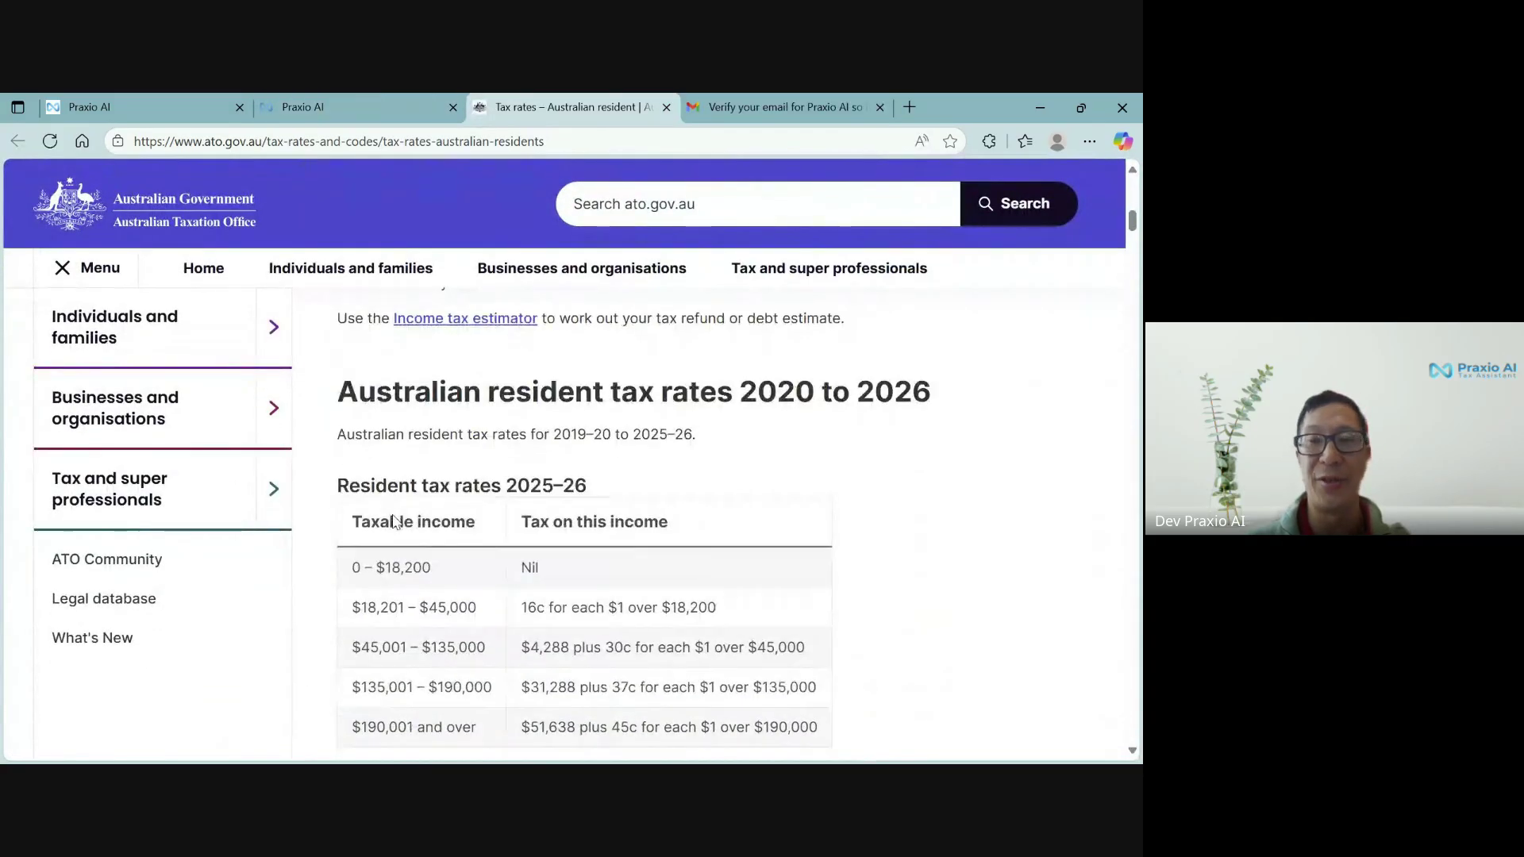
# Look over the resident tax rate tables for 2025–26 and 2024–25 with their Medicare levy notes, and return to the Praxio AI research
pyautogui.scroll(-8, 393, 522)
pyautogui.scroll(4, 332, 334)
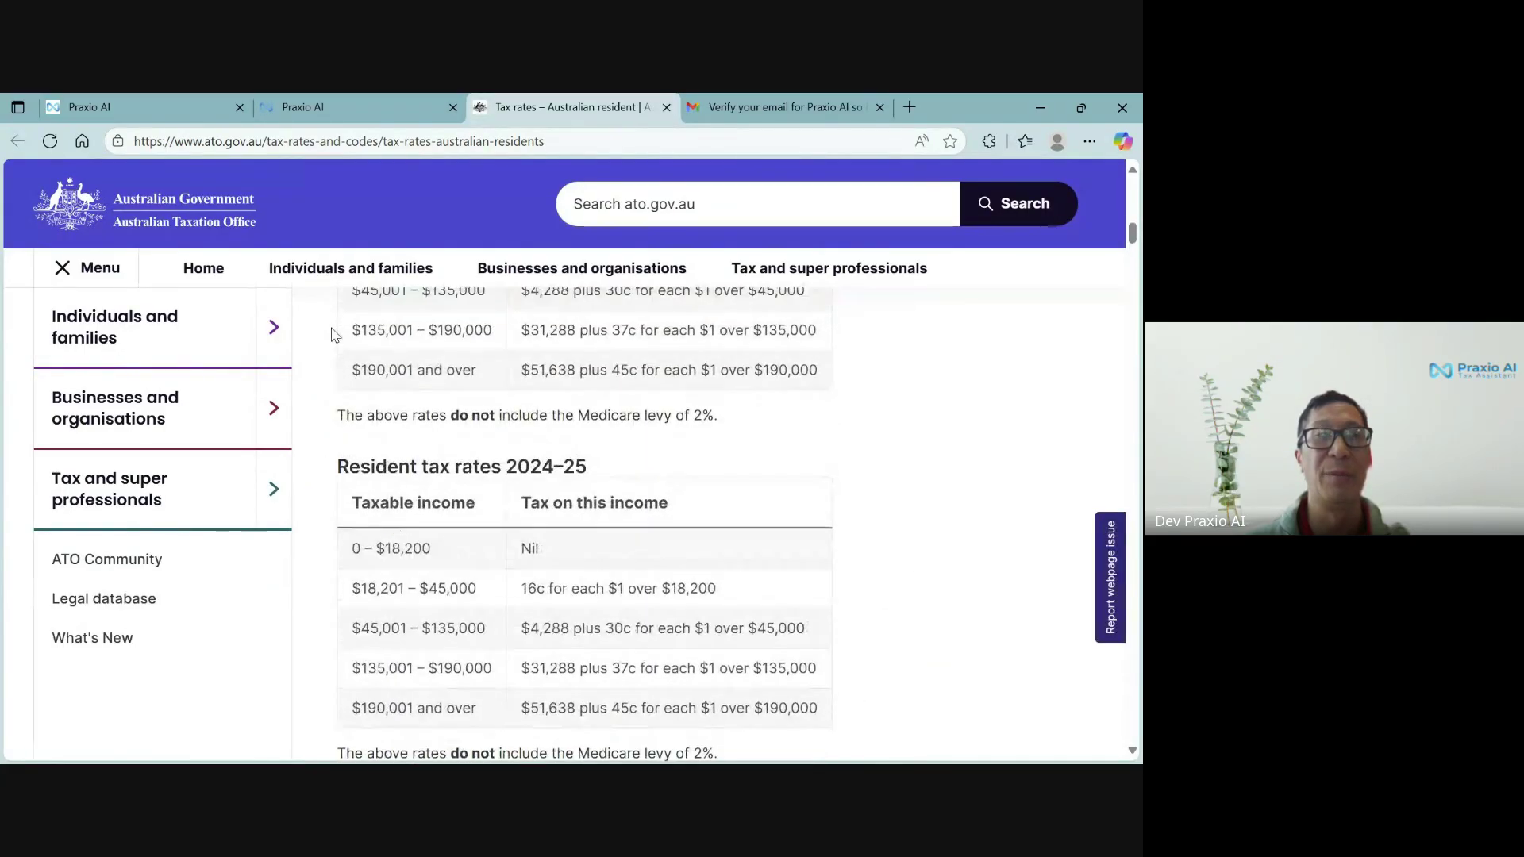
pyautogui.click(346, 111)
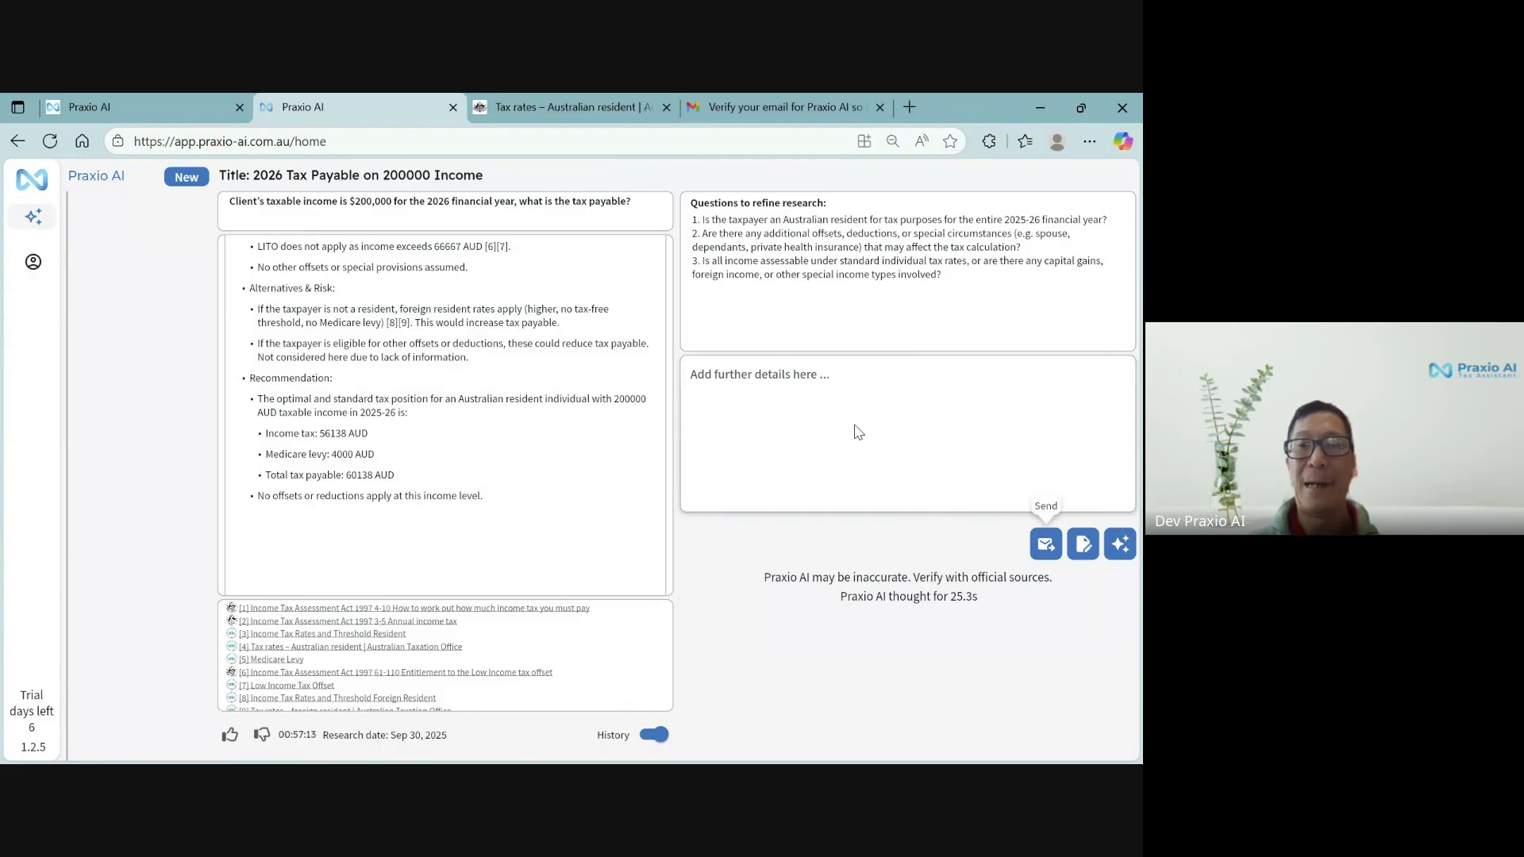
pyautogui.click(717, 378)
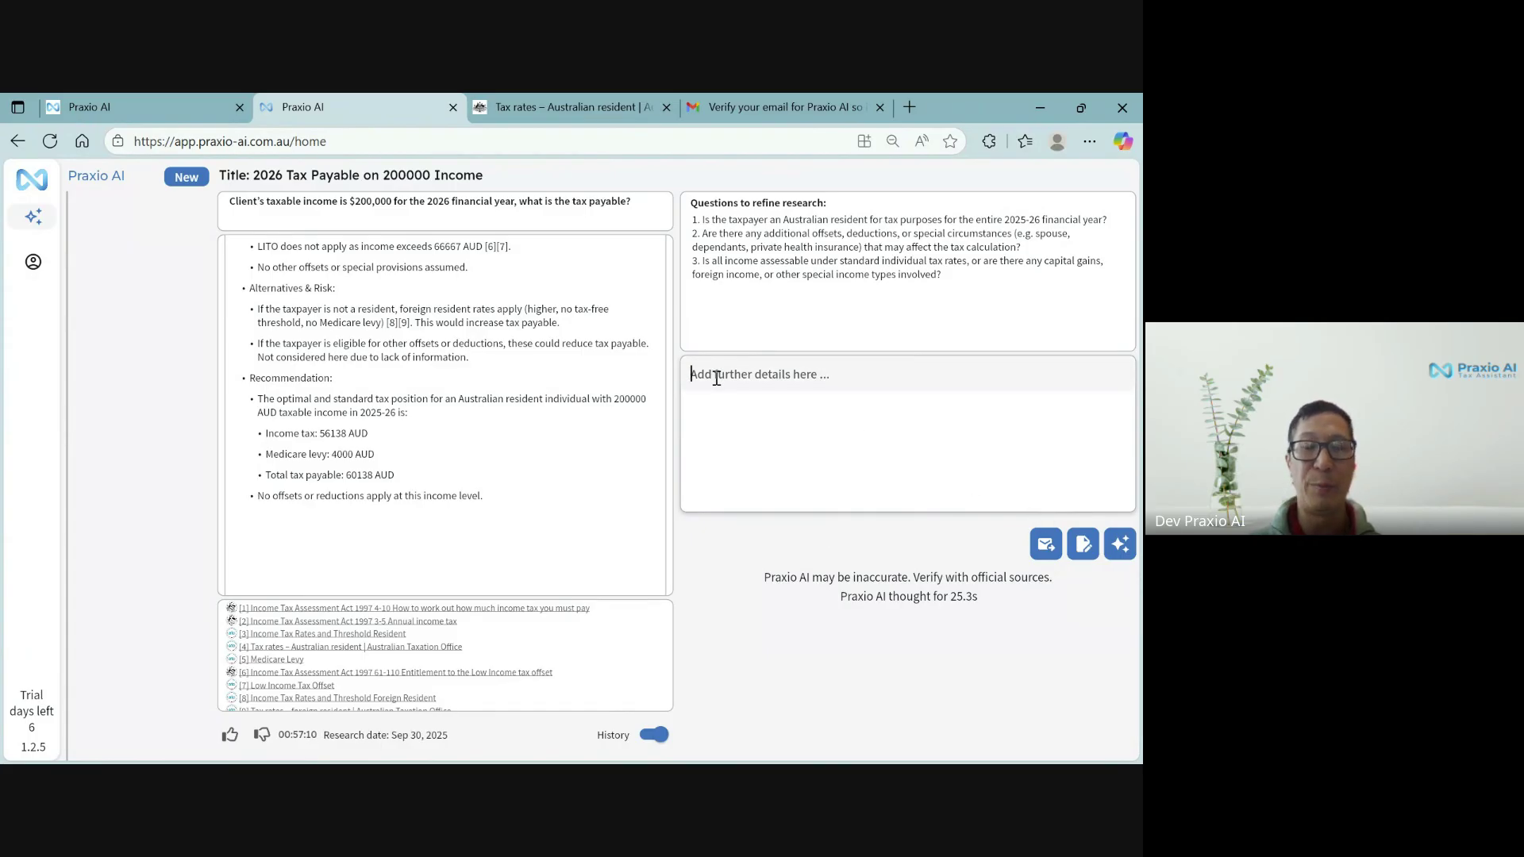
pyautogui.write('jjjj')
pyautogui.press('BackSpace')
pyautogui.press('BackSpace')
pyautogui.press('BackSpace')
pyautogui.press('BackSpace')
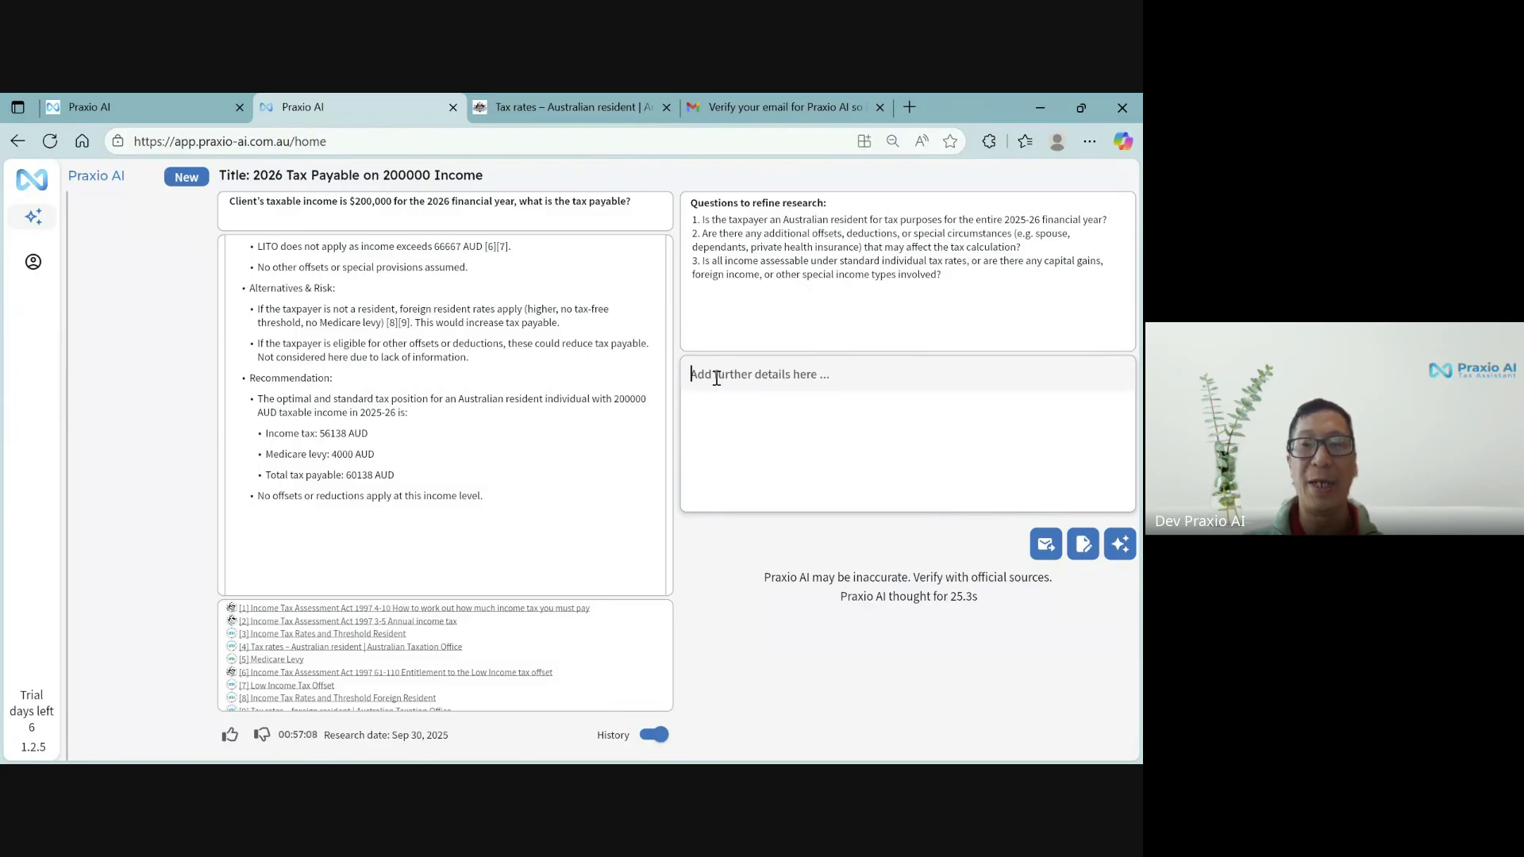
# Generate a client draft from the research and edit it, filling in the client's name and inserting "ddd" after the y of "your" in the opening sentence
pyautogui.click(1082, 546)
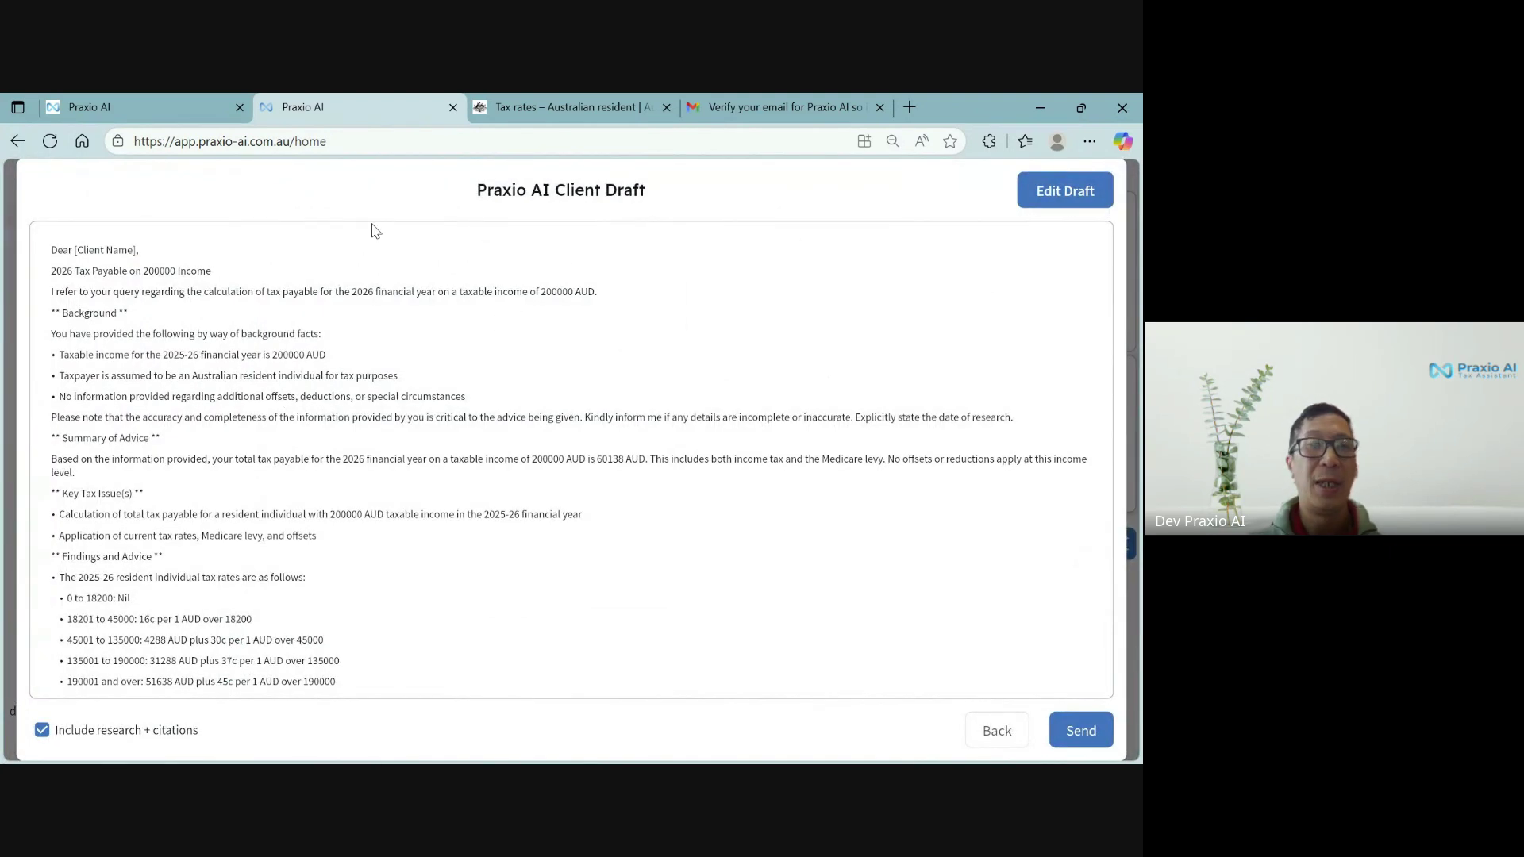
pyautogui.click(1067, 197)
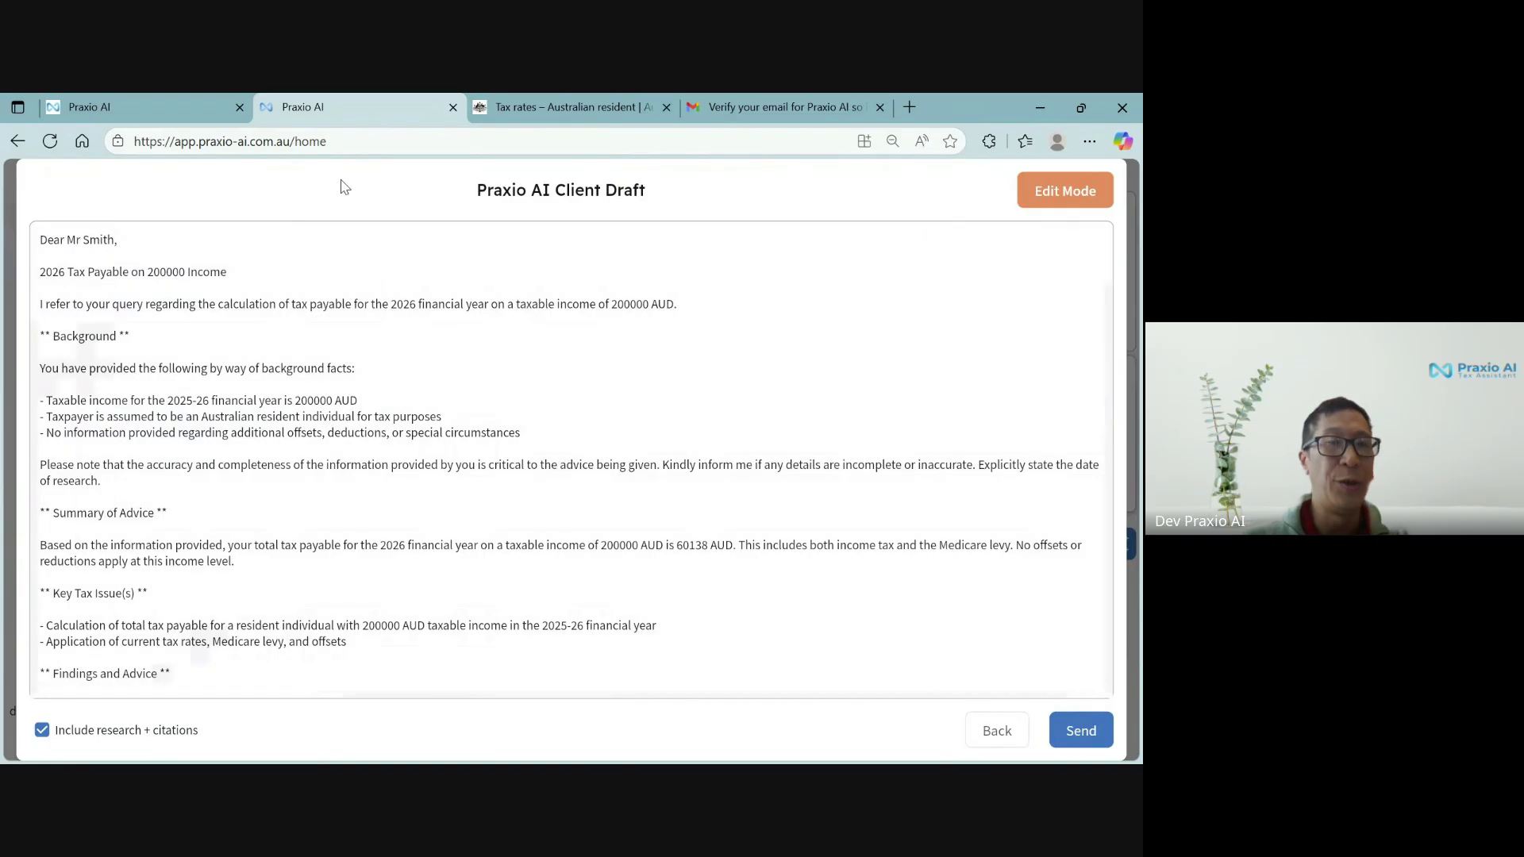
pyautogui.click(92, 303)
pyautogui.write('ddd')
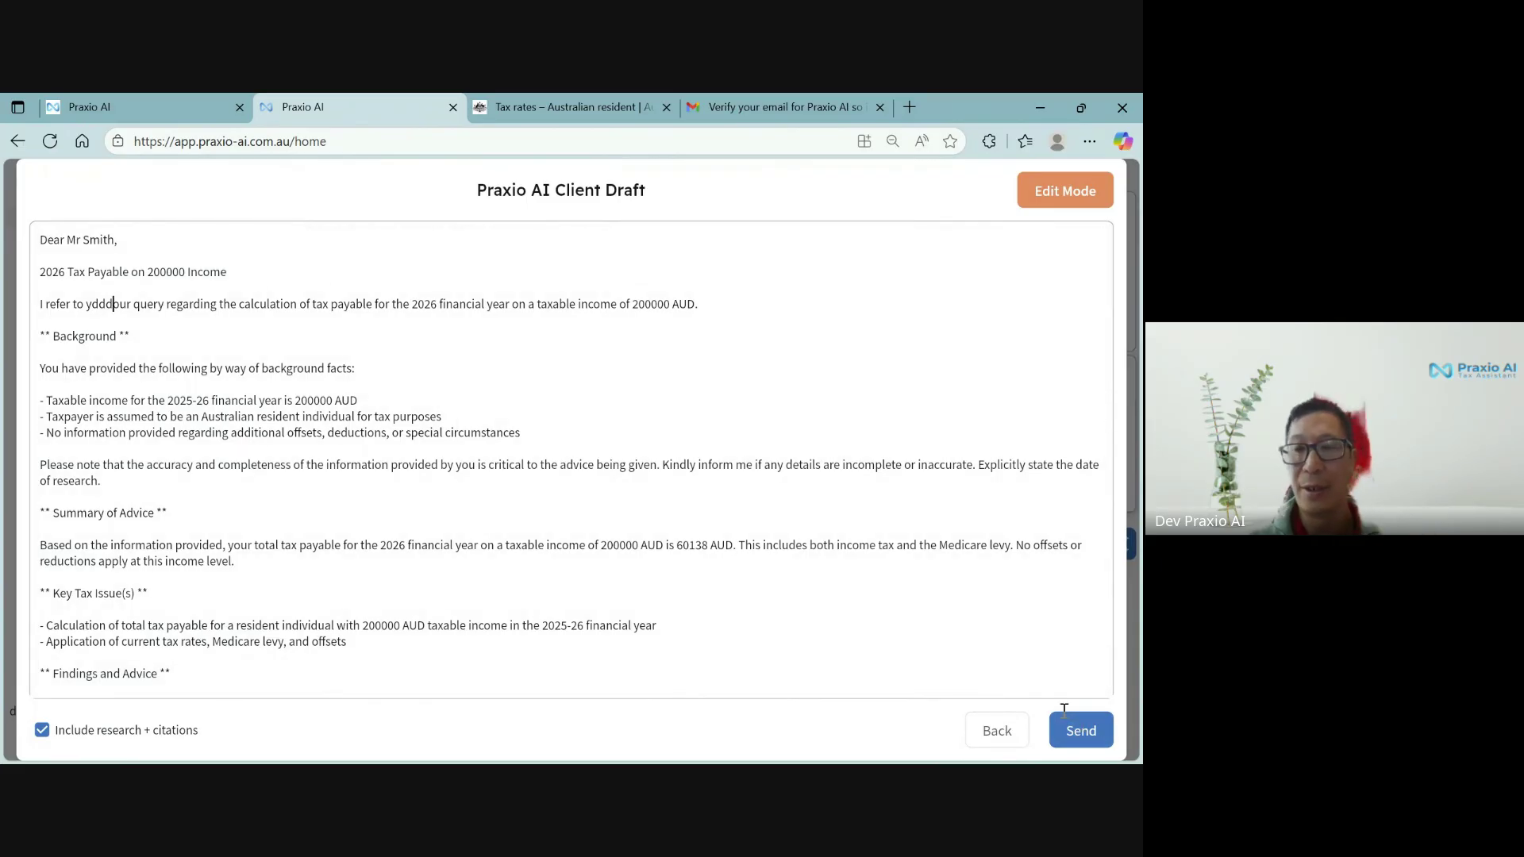
# Send the edited draft with research and citations included, and open the received client draft email in the Gmail inbox
pyautogui.click(1088, 736)
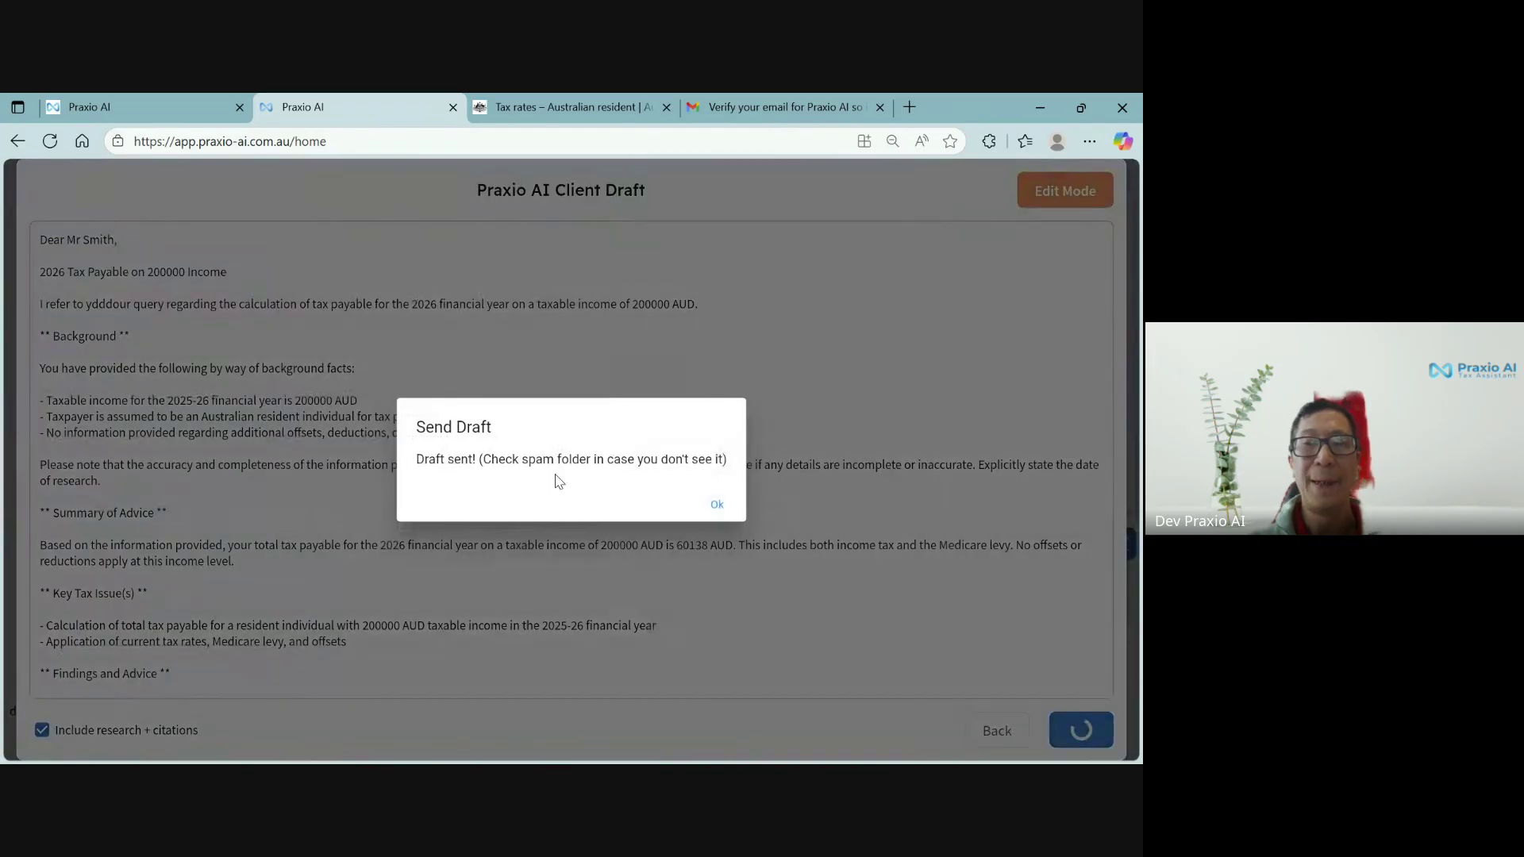
pyautogui.click(717, 504)
pyautogui.click(741, 104)
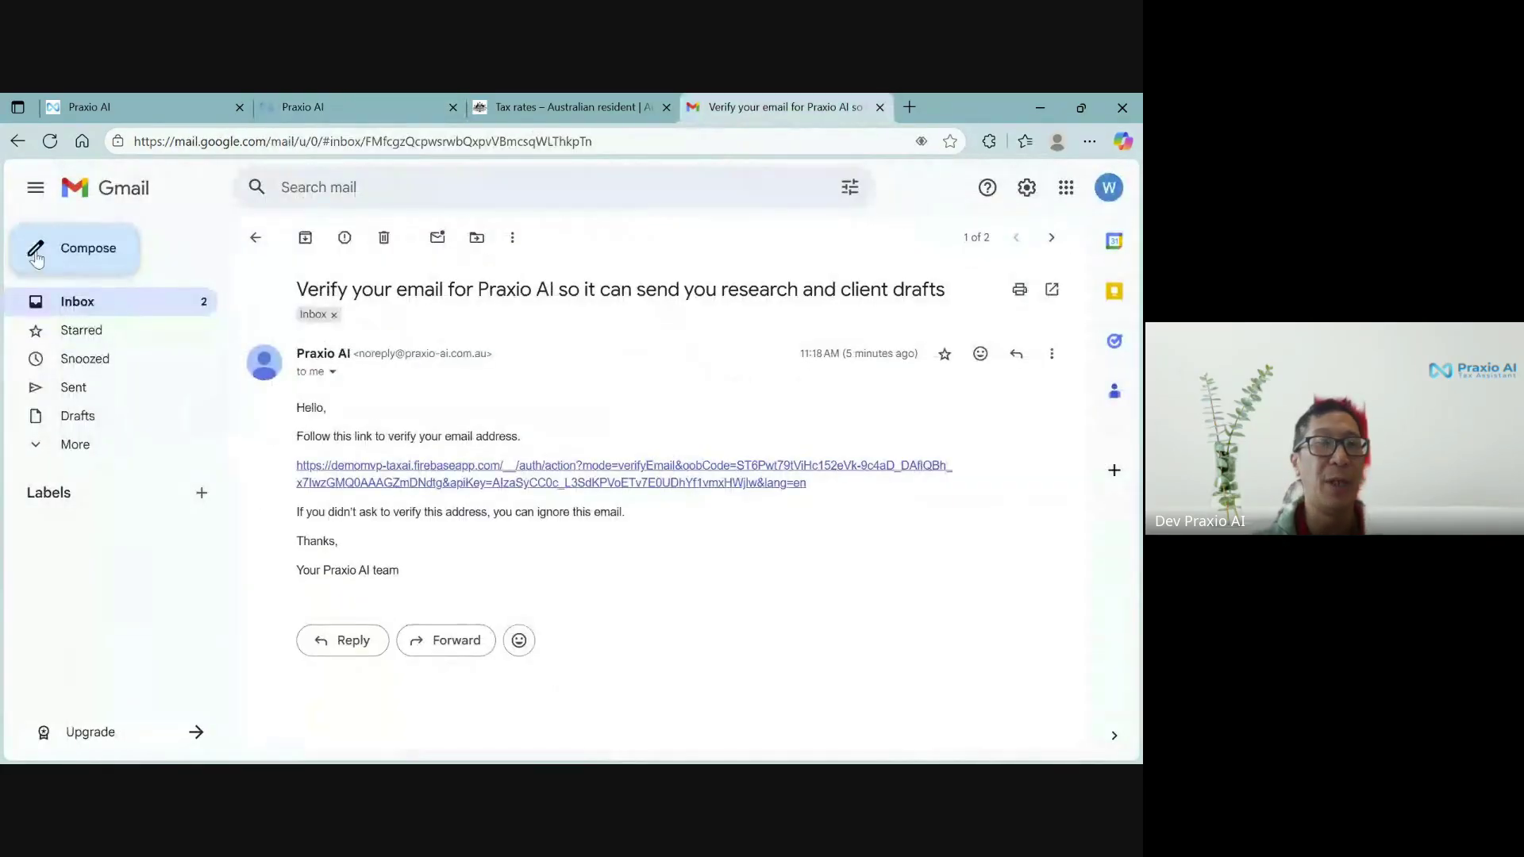
pyautogui.click(78, 311)
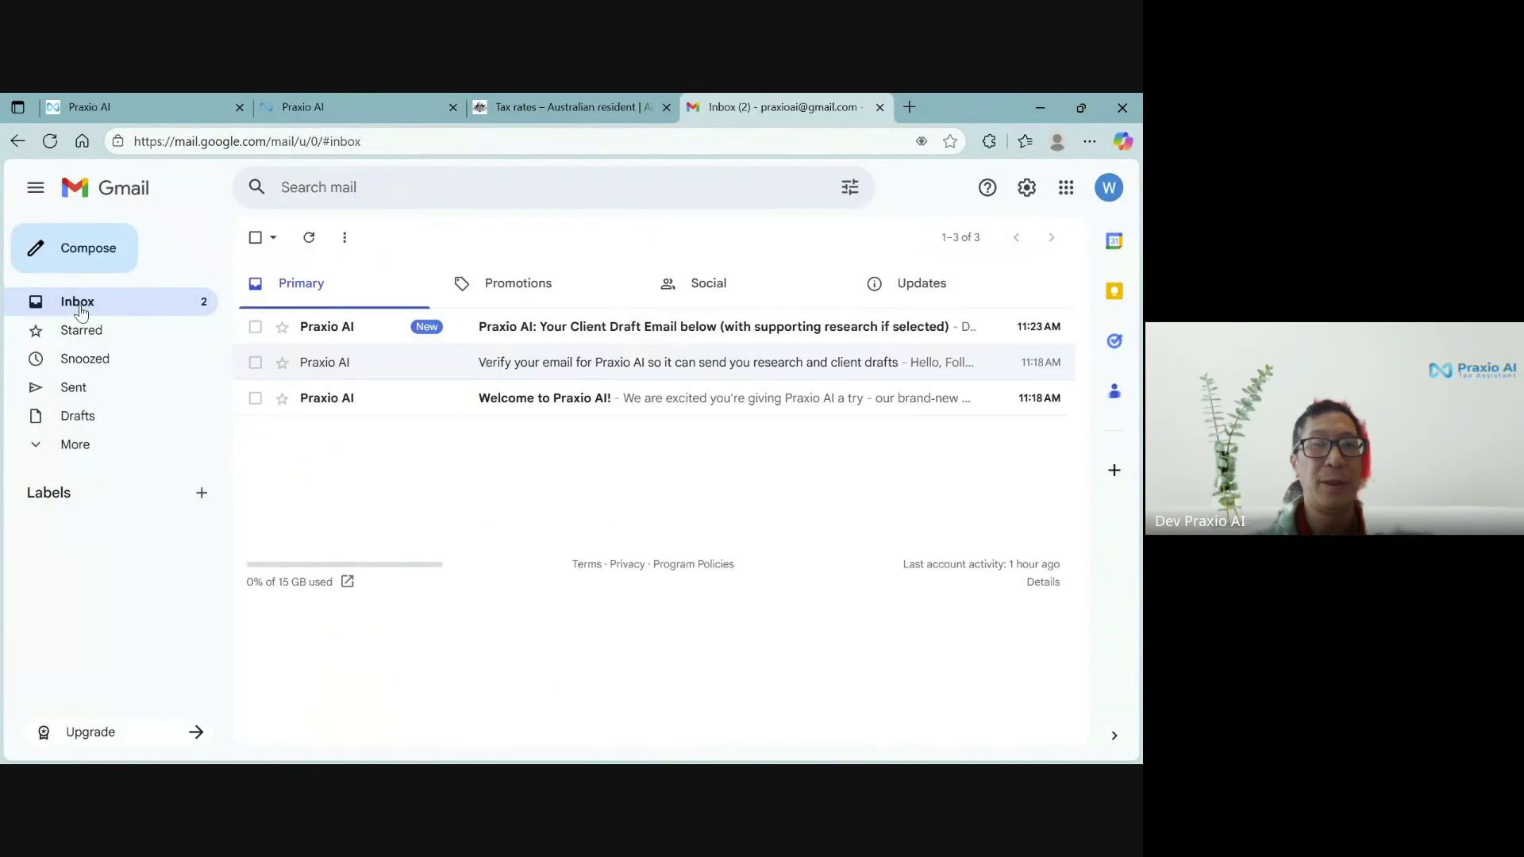
pyautogui.click(632, 327)
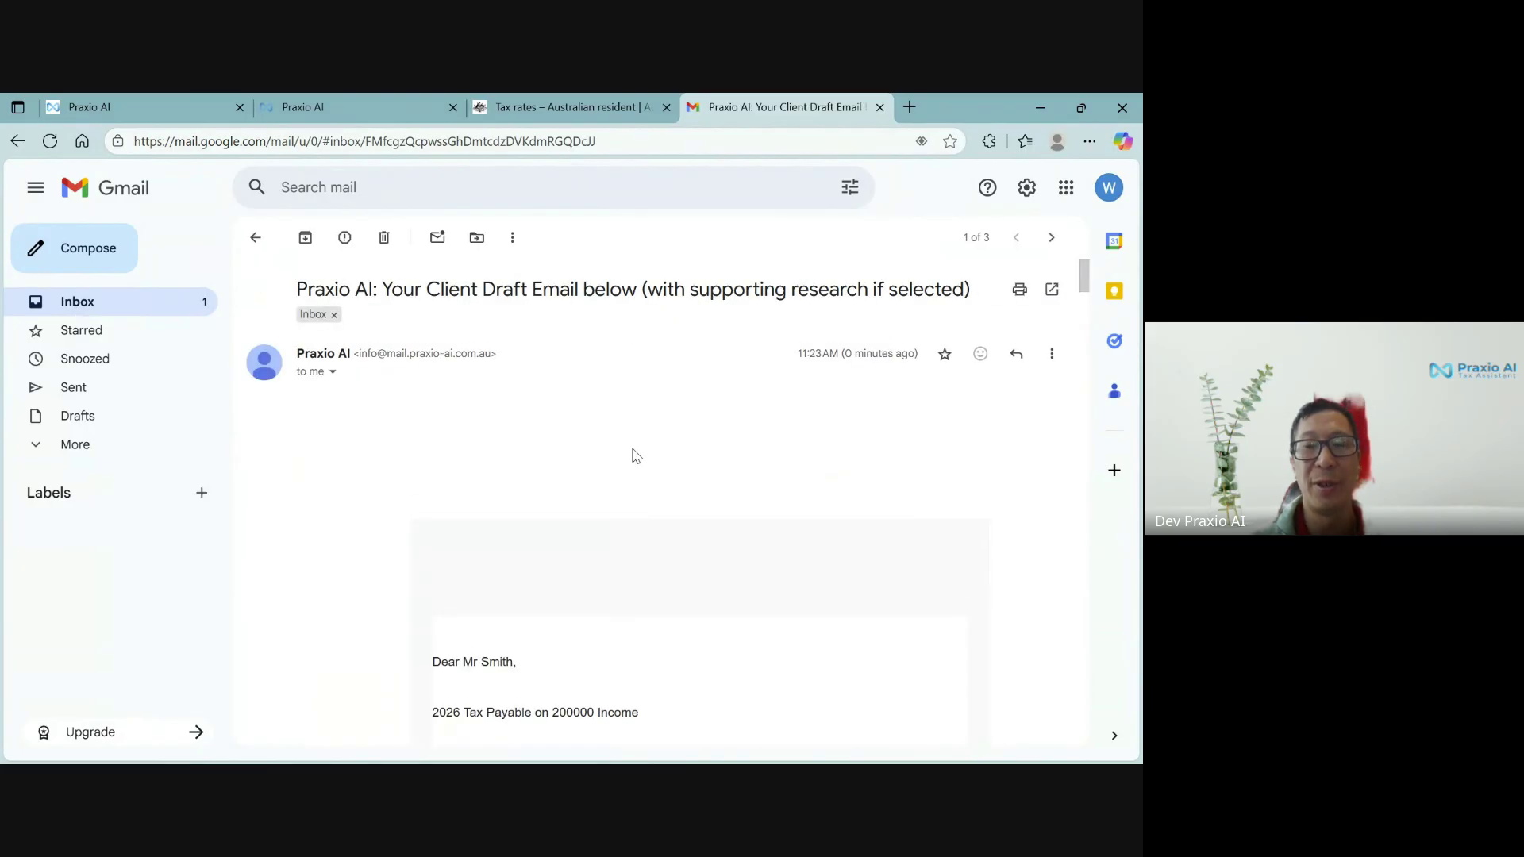
# Read the emailed client letter from the salutation through the background, summary of advice and key tax issues
pyautogui.scroll(-1, 635, 454)
pyautogui.scroll(-3, 632, 452)
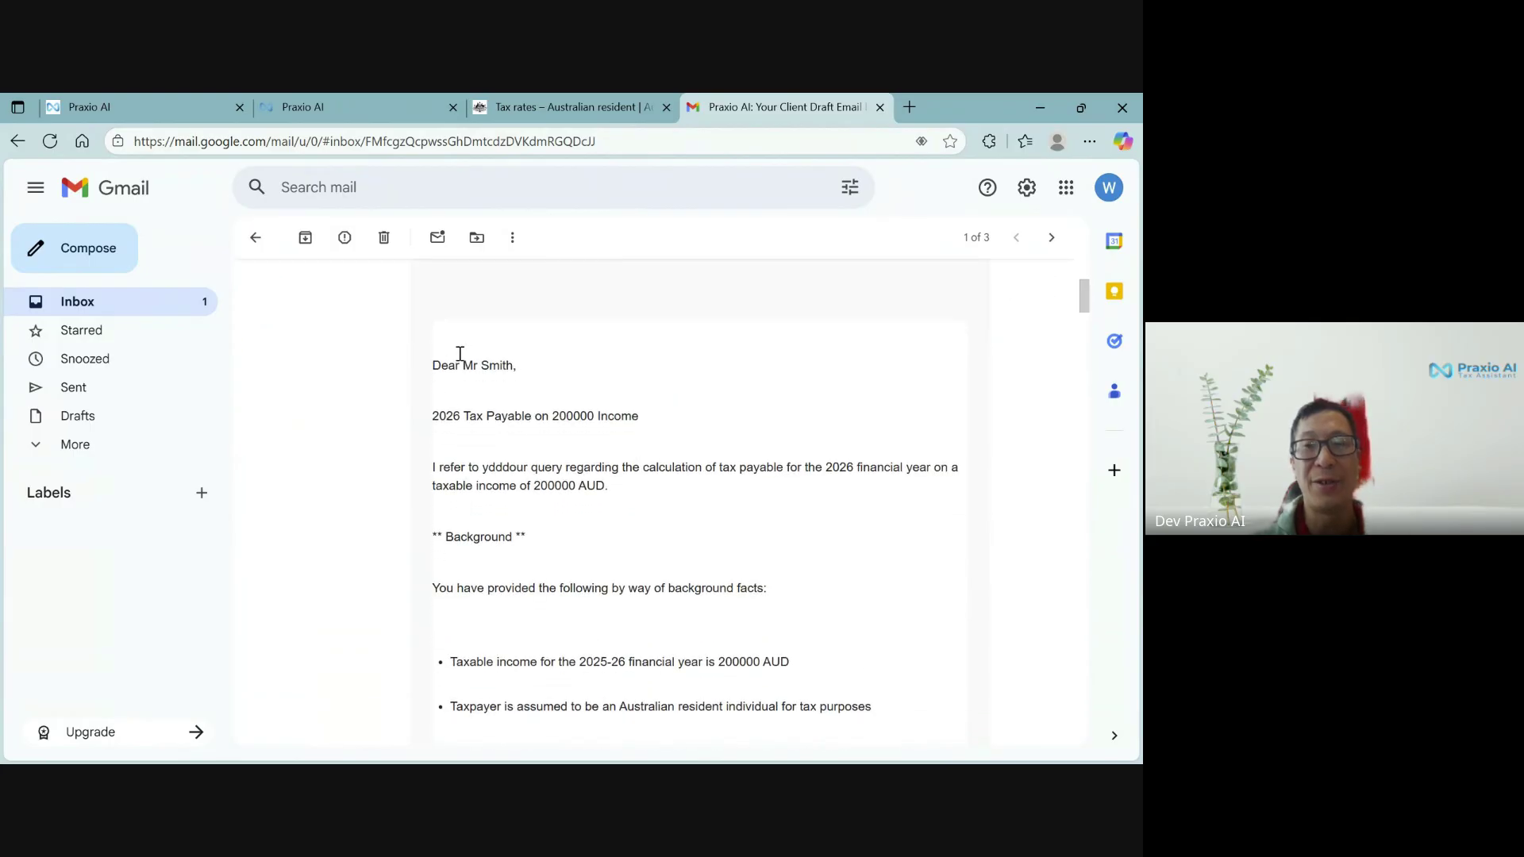
pyautogui.scroll(-2, 569, 565)
pyautogui.scroll(1, 537, 495)
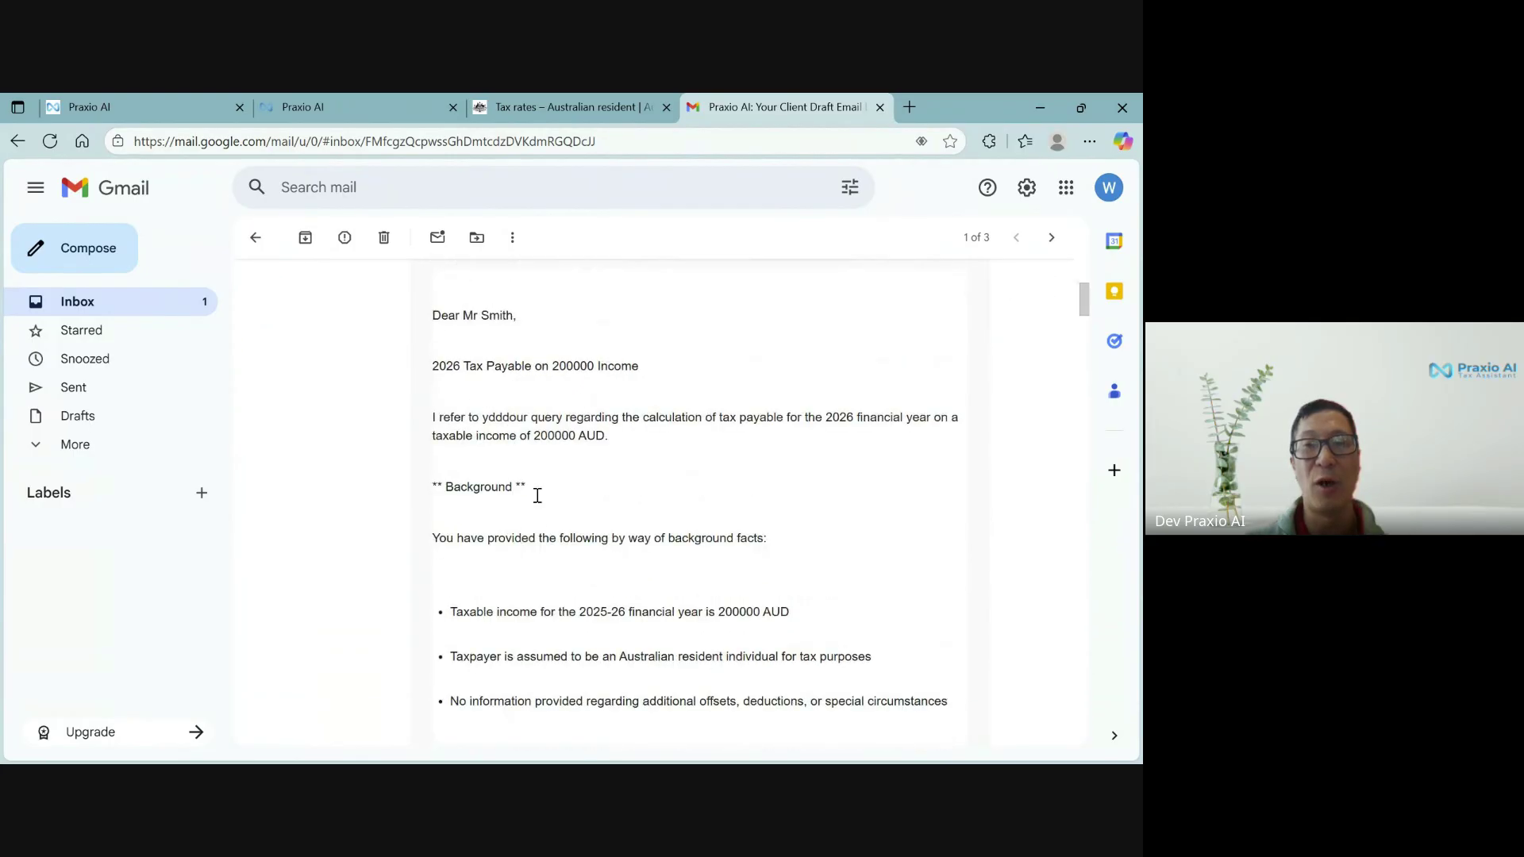
pyautogui.scroll(-7, 658, 587)
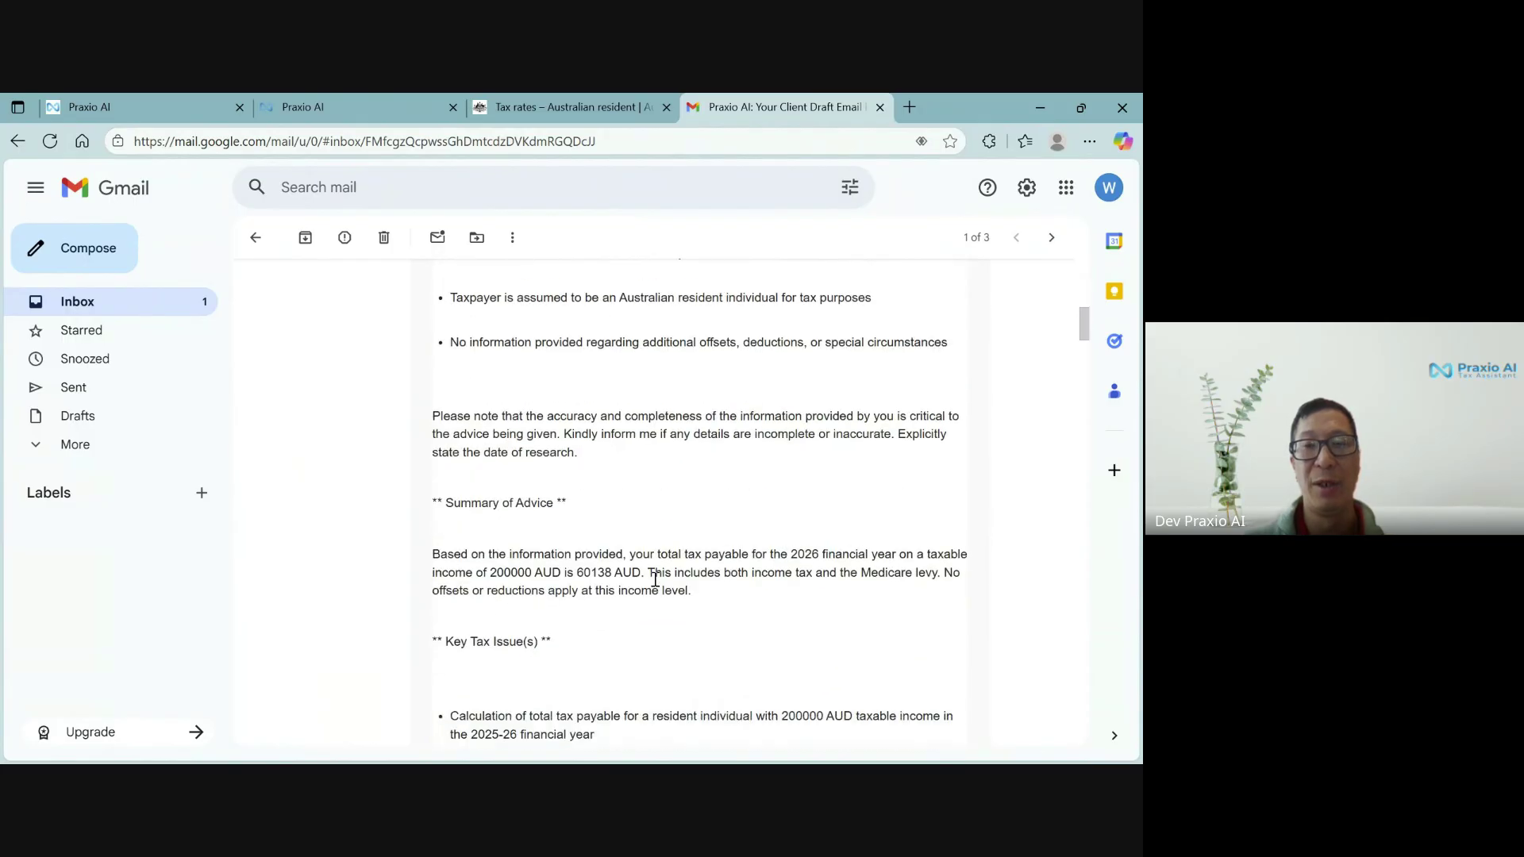
pyautogui.scroll(-6, 657, 587)
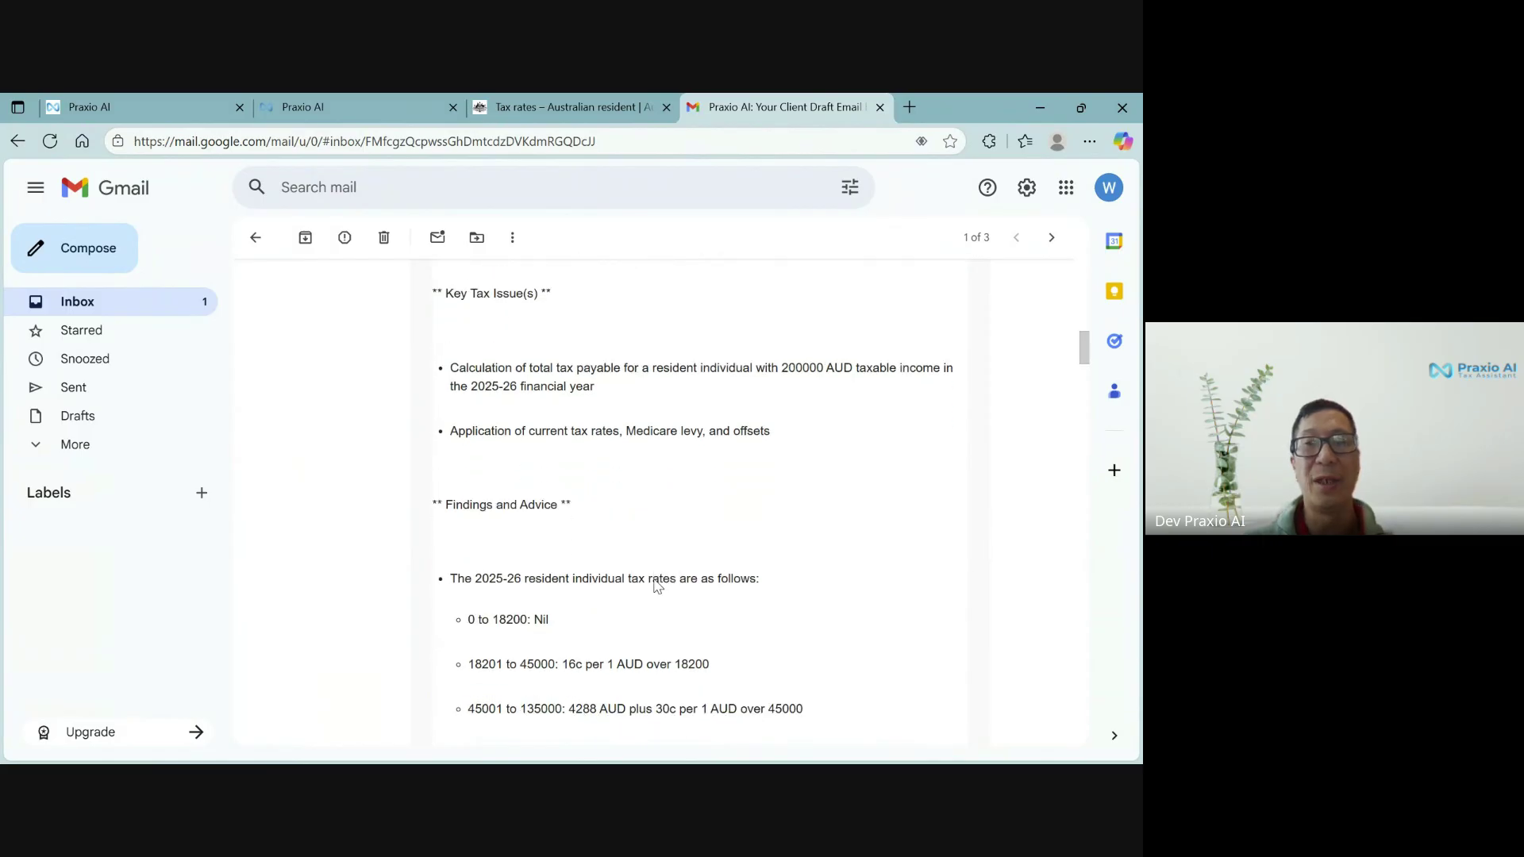
pyautogui.scroll(6, 658, 587)
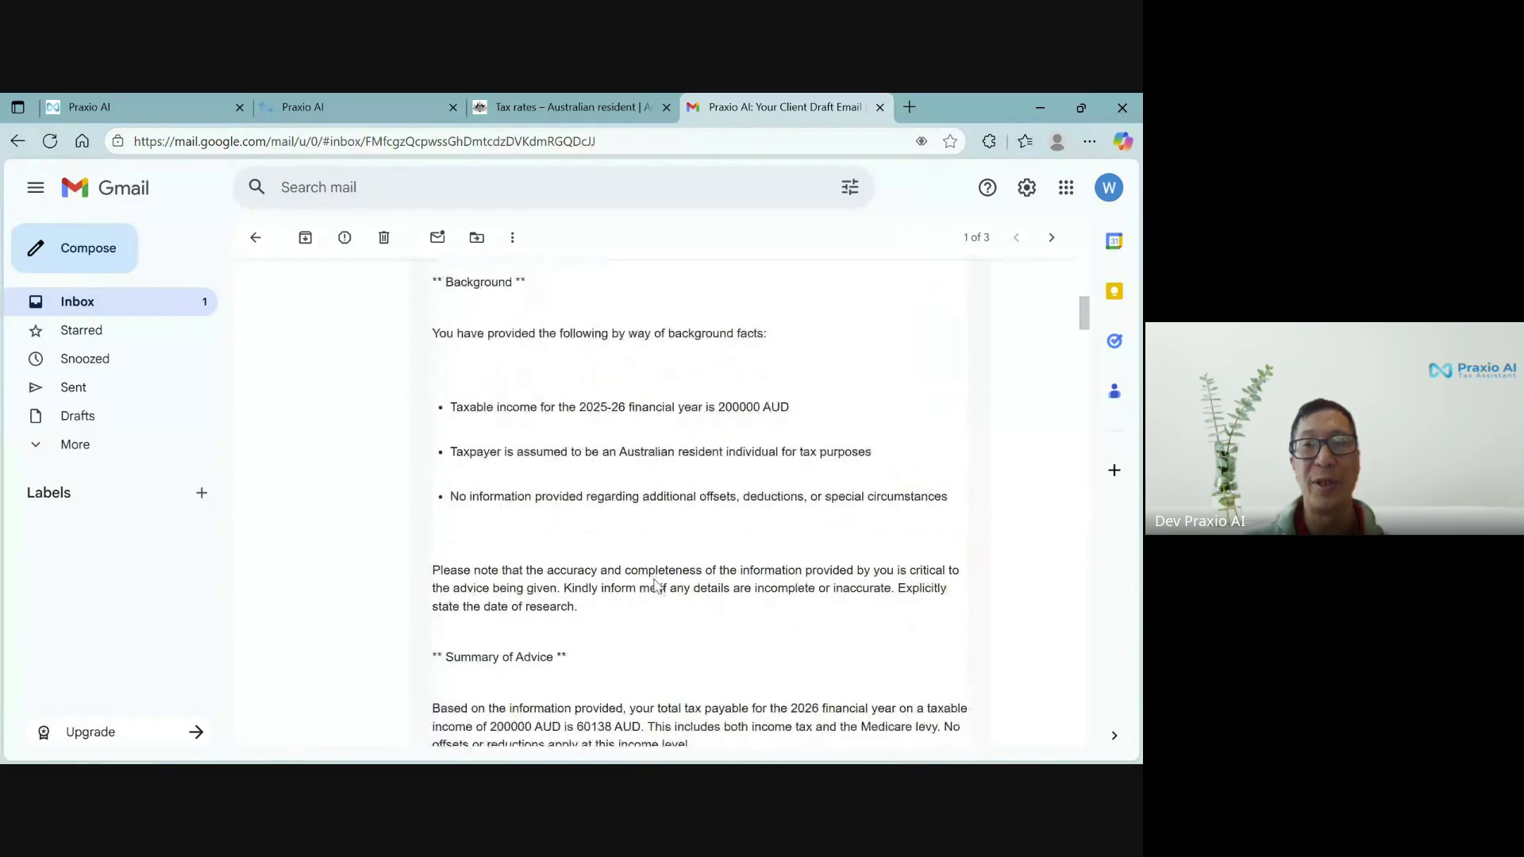
pyautogui.scroll(-2, 583, 472)
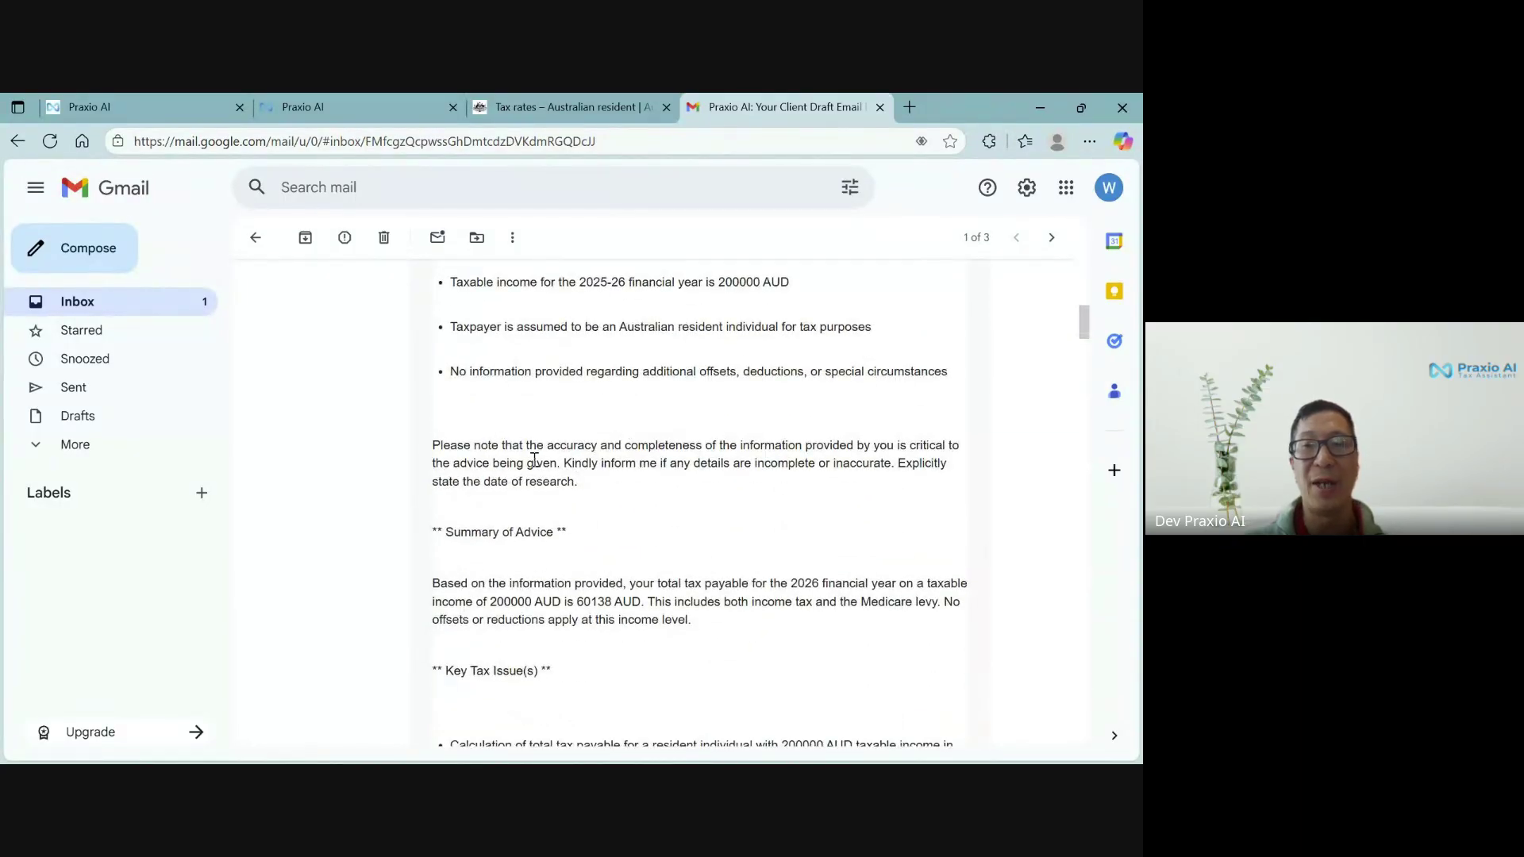
pyautogui.scroll(-2, 687, 442)
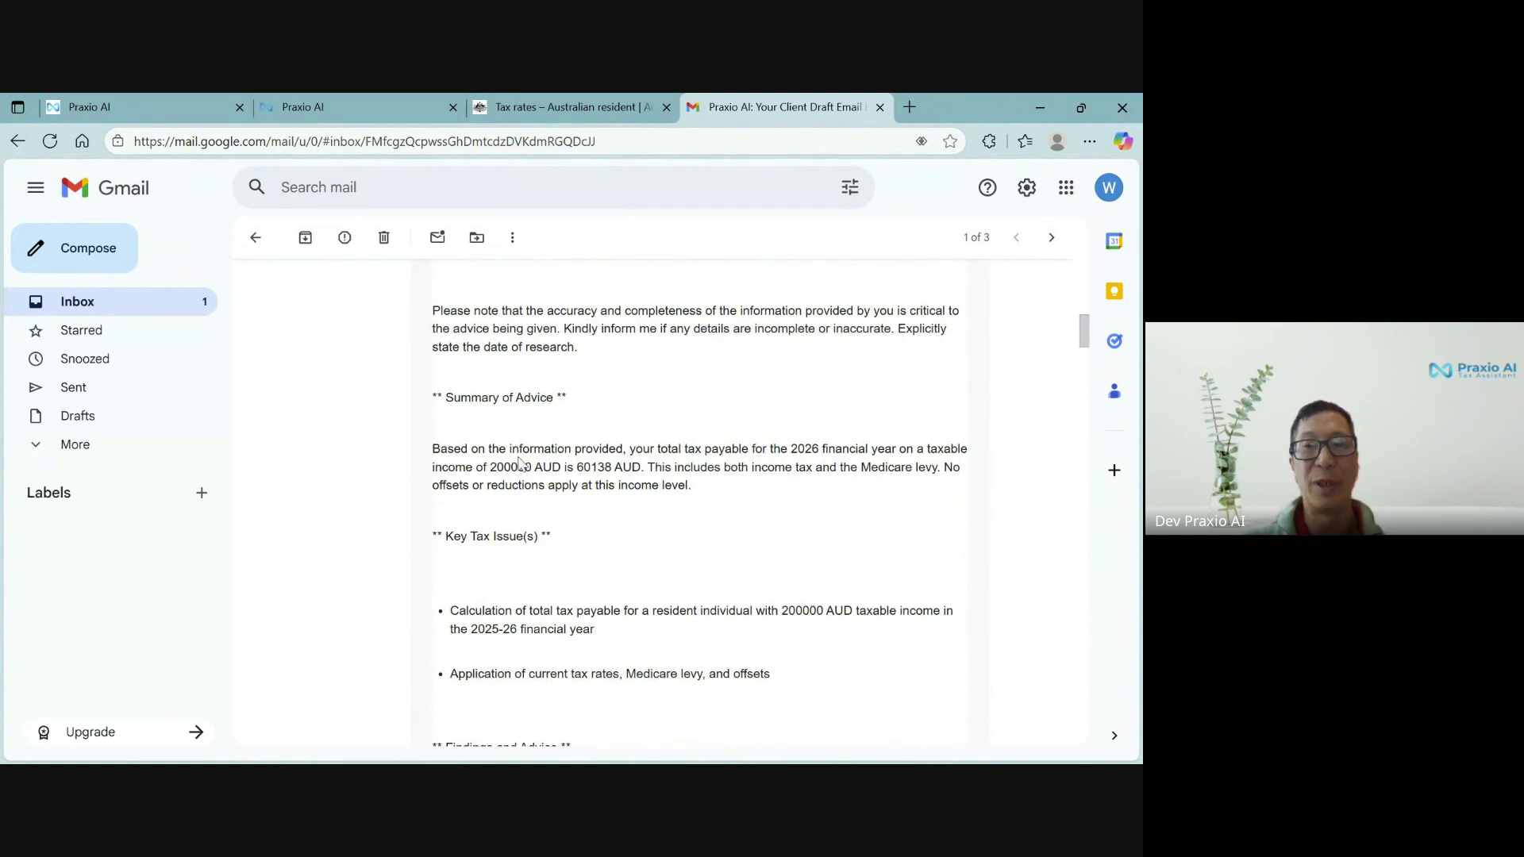
pyautogui.scroll(-1, 640, 465)
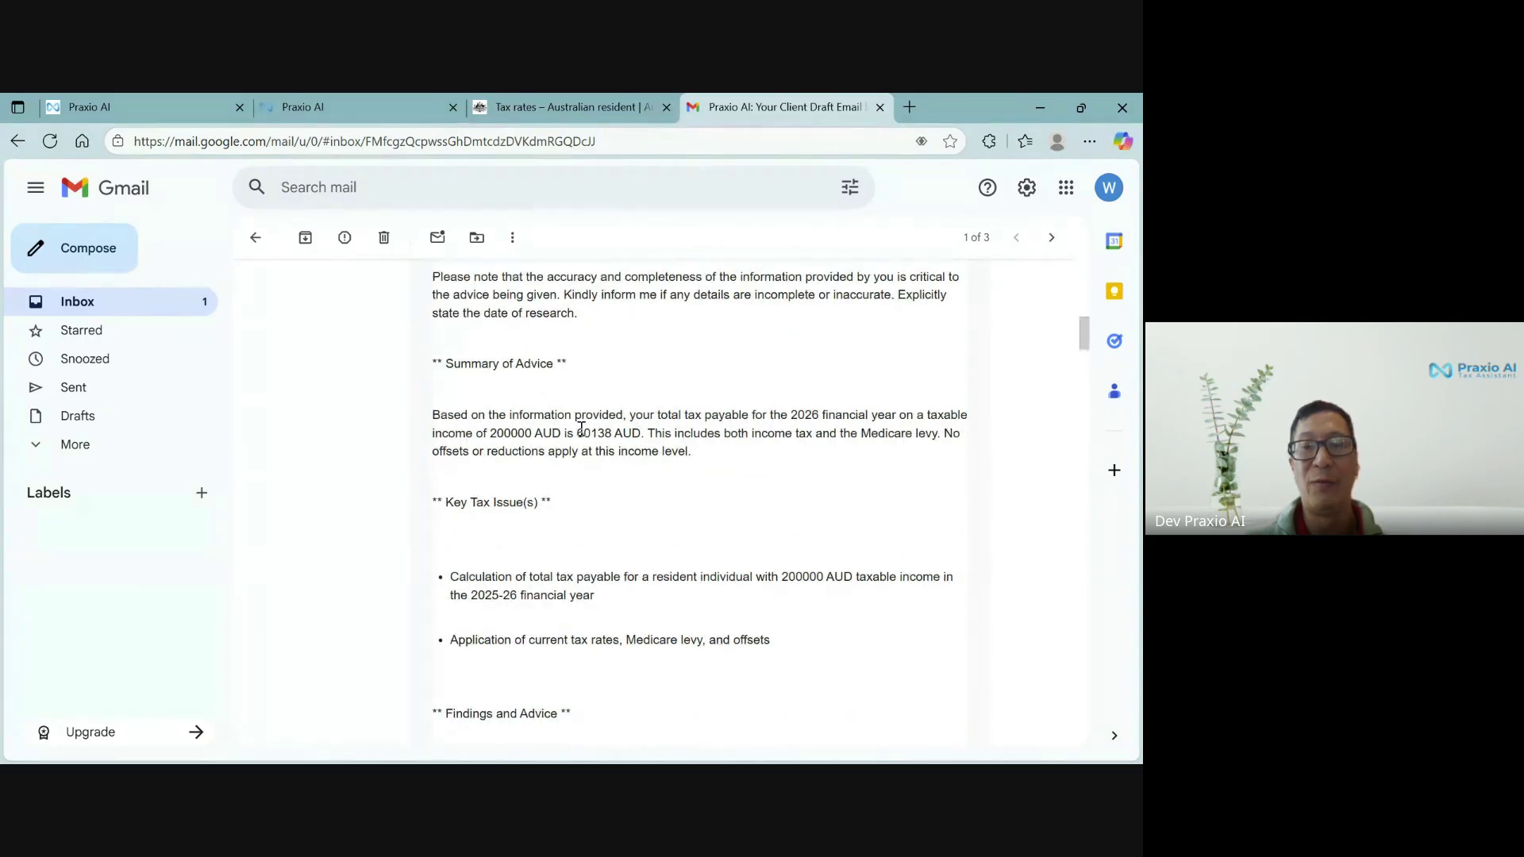
pyautogui.scroll(-3, 659, 448)
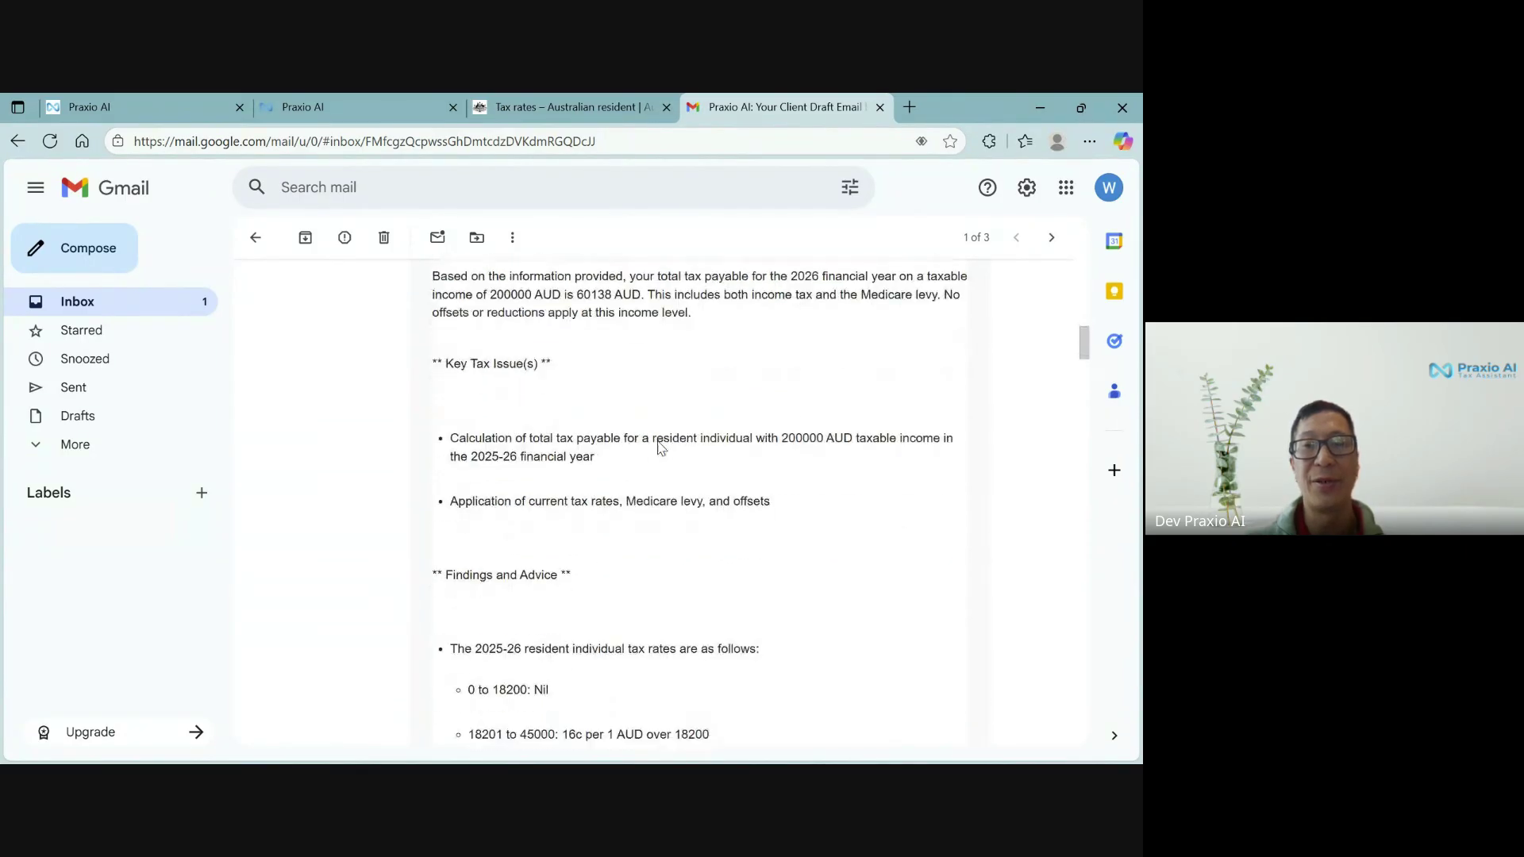
# Read the rest of the client letter, from the findings and tax calculation through the risks, recommended actions, limitations and sign-off
pyautogui.scroll(-2, 533, 494)
pyautogui.scroll(-2, 616, 559)
pyautogui.scroll(-3, 617, 561)
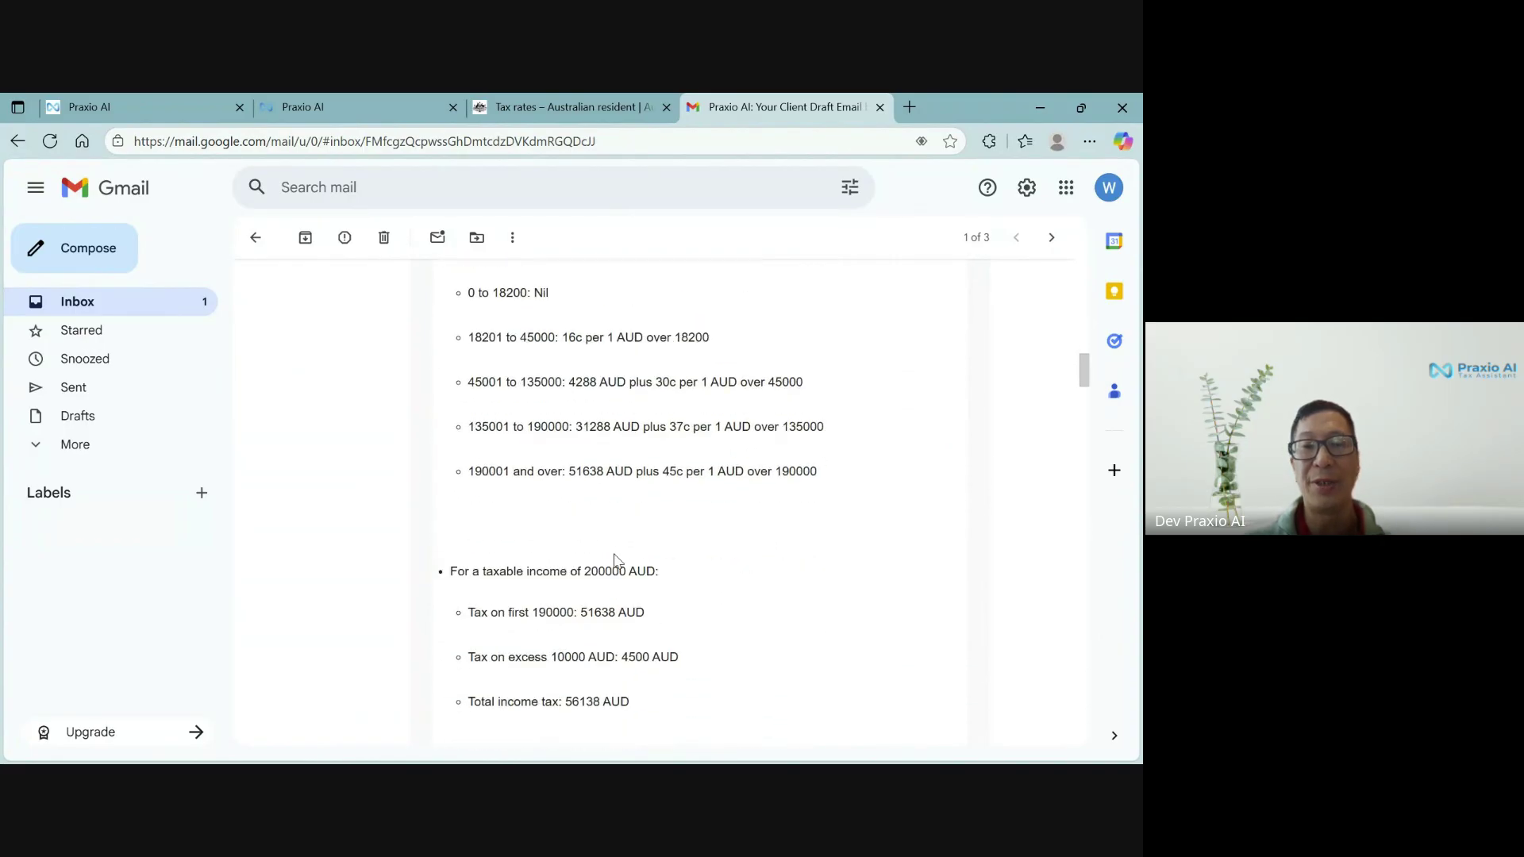
pyautogui.scroll(-1, 618, 561)
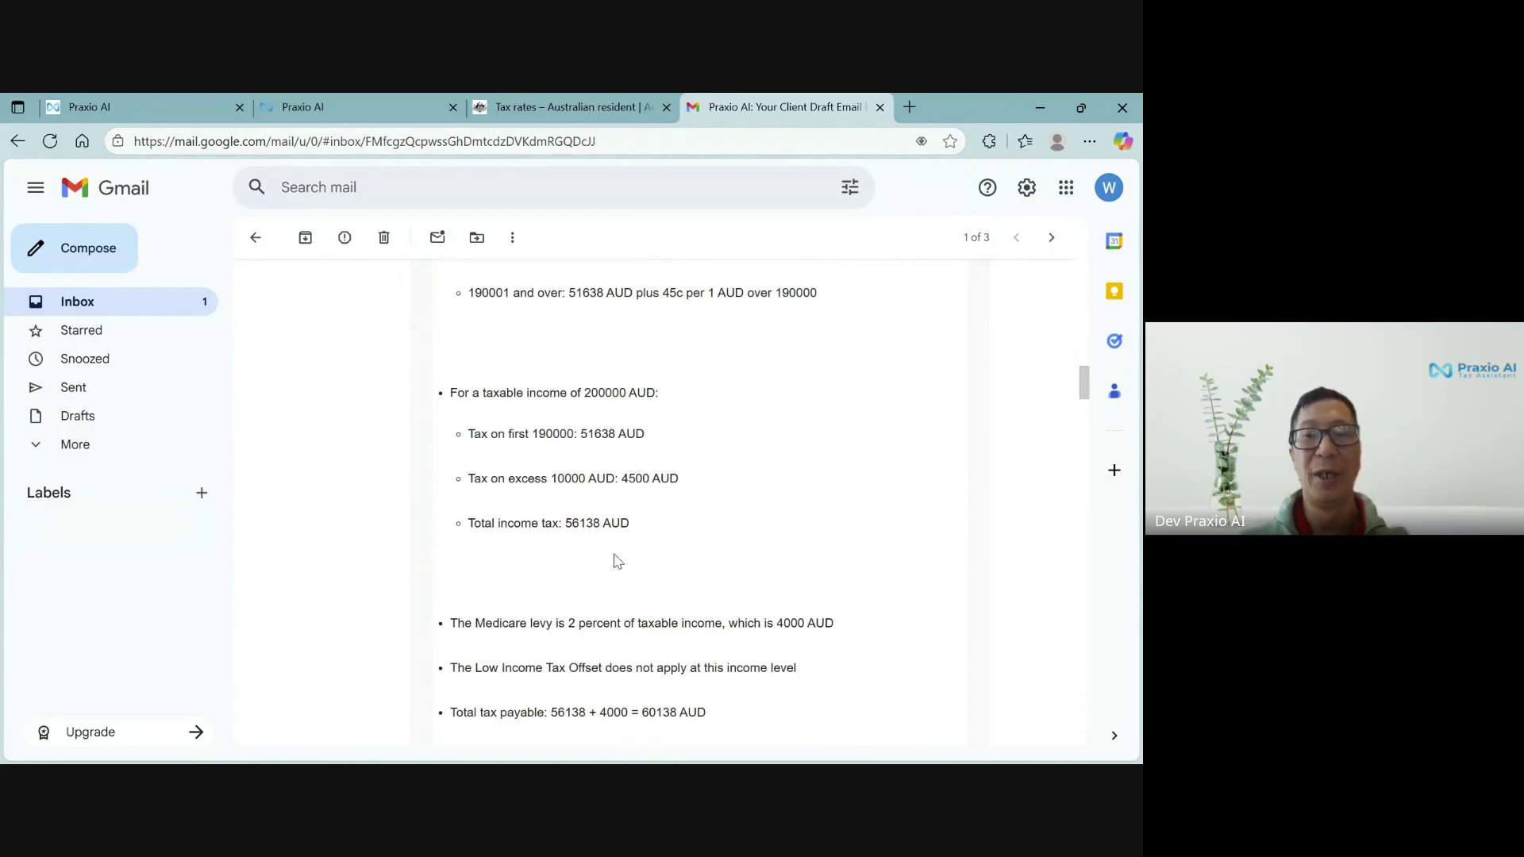
pyautogui.scroll(-1, 617, 561)
pyautogui.scroll(-3, 615, 555)
pyautogui.scroll(-1, 615, 554)
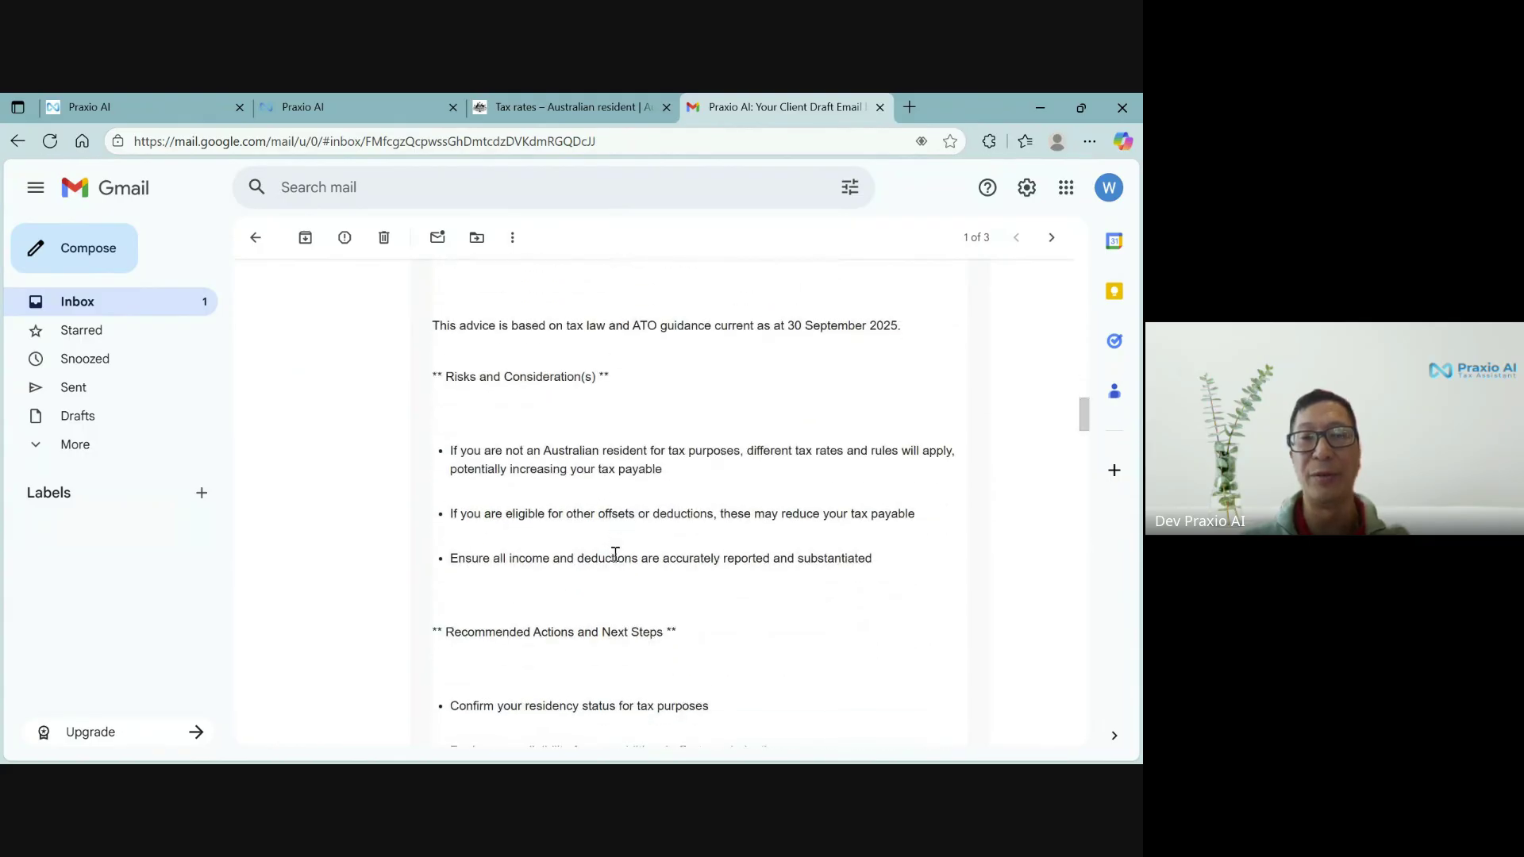
pyautogui.scroll(-1, 555, 442)
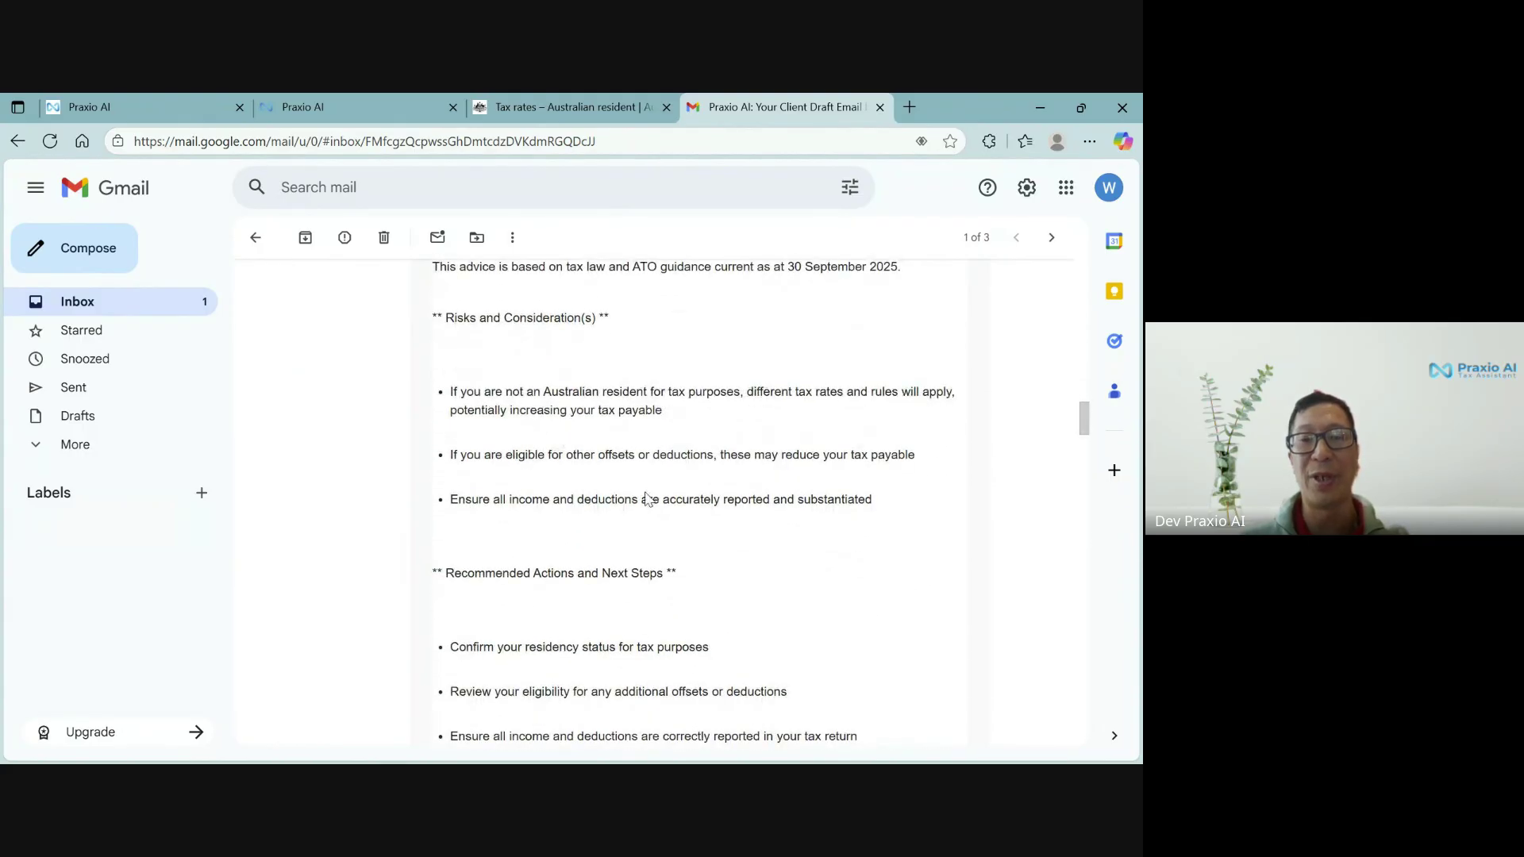
pyautogui.scroll(-1, 645, 482)
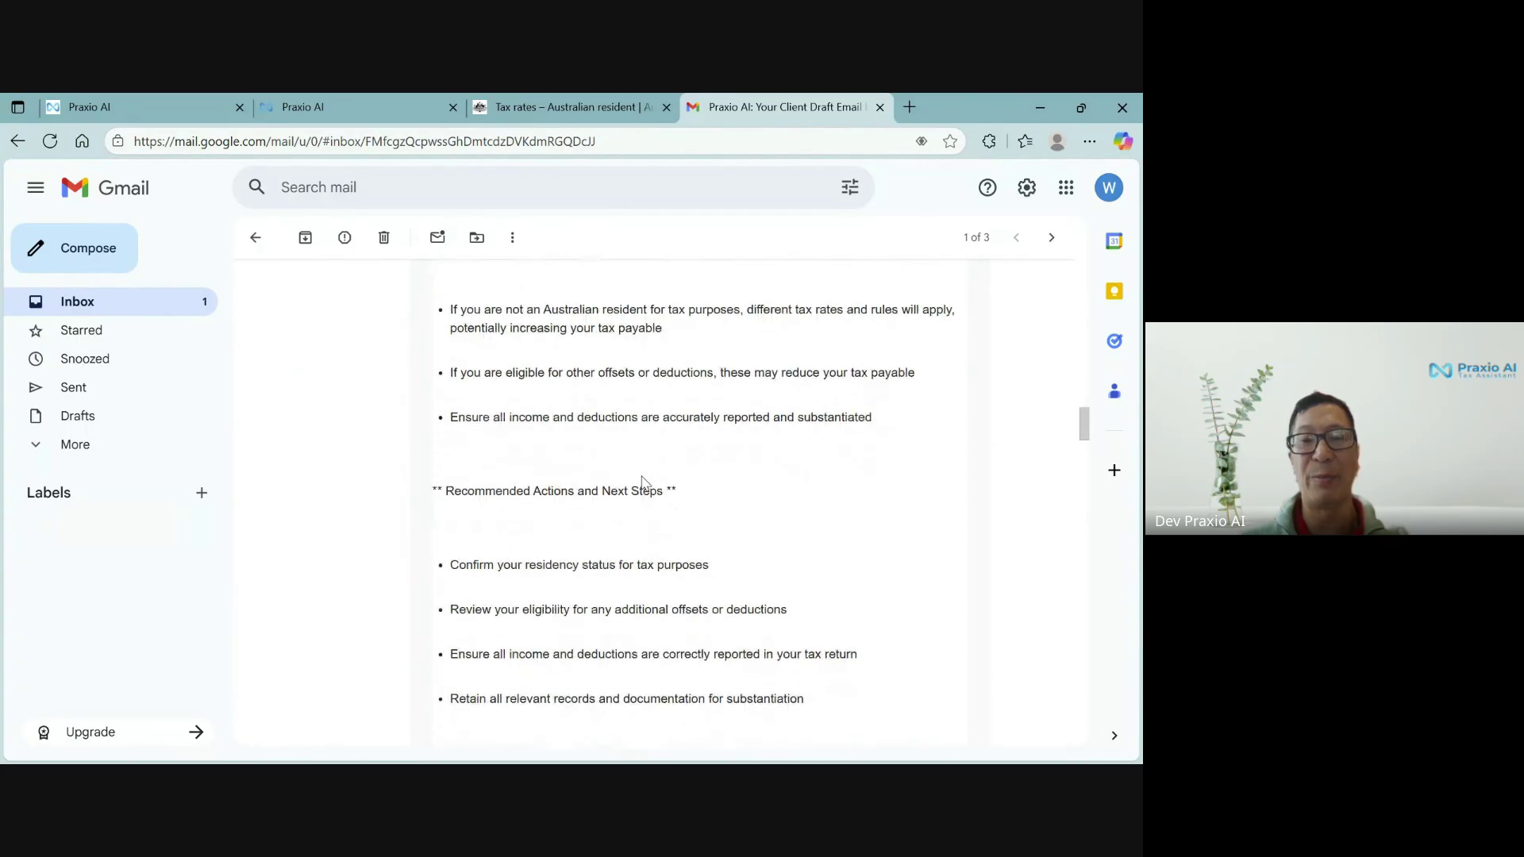
pyautogui.scroll(-5, 645, 483)
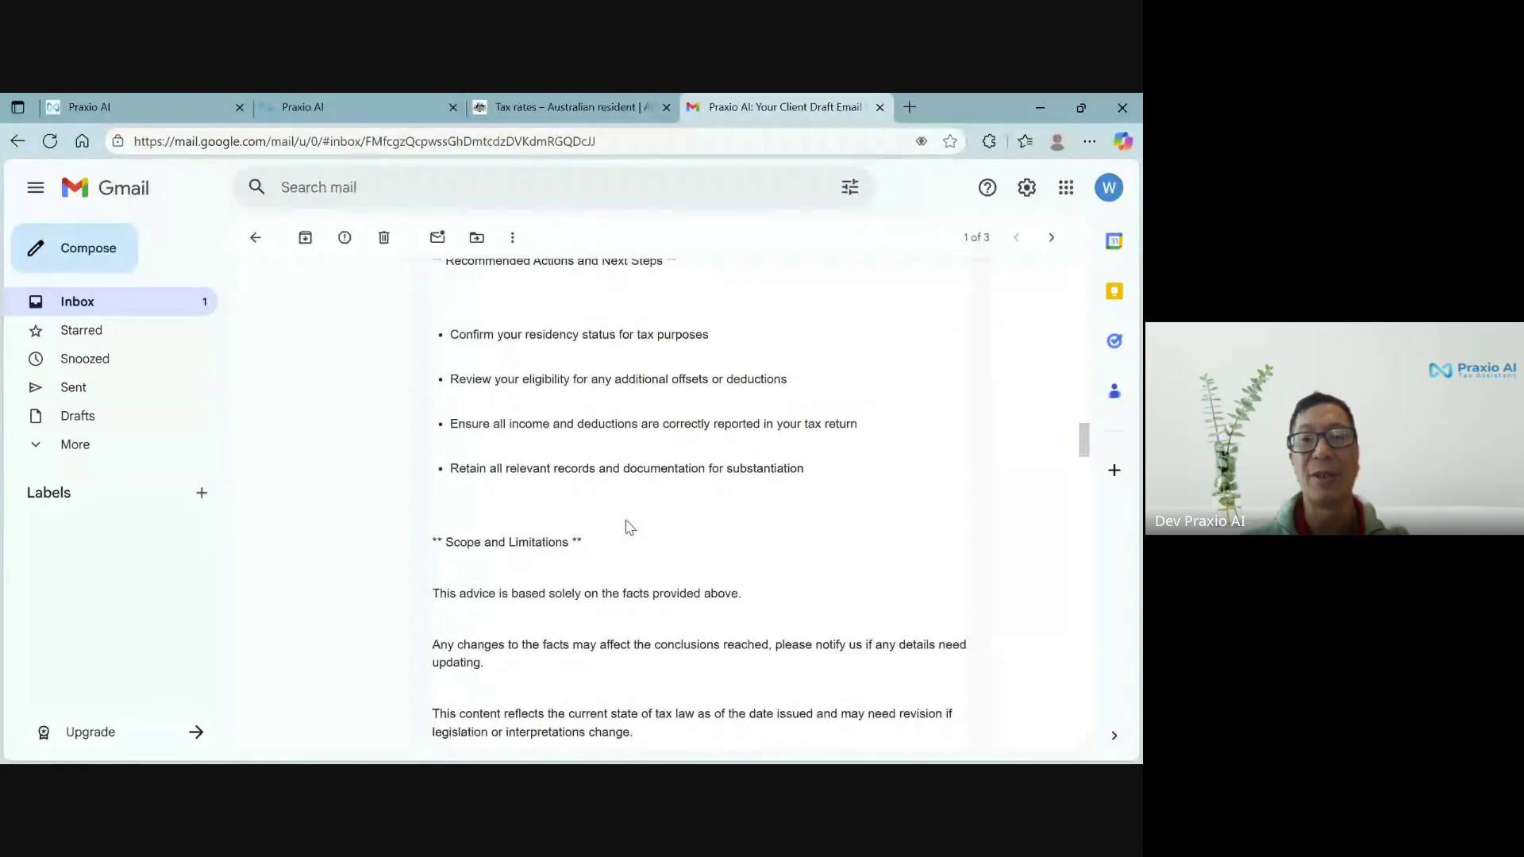
pyautogui.scroll(-2, 629, 524)
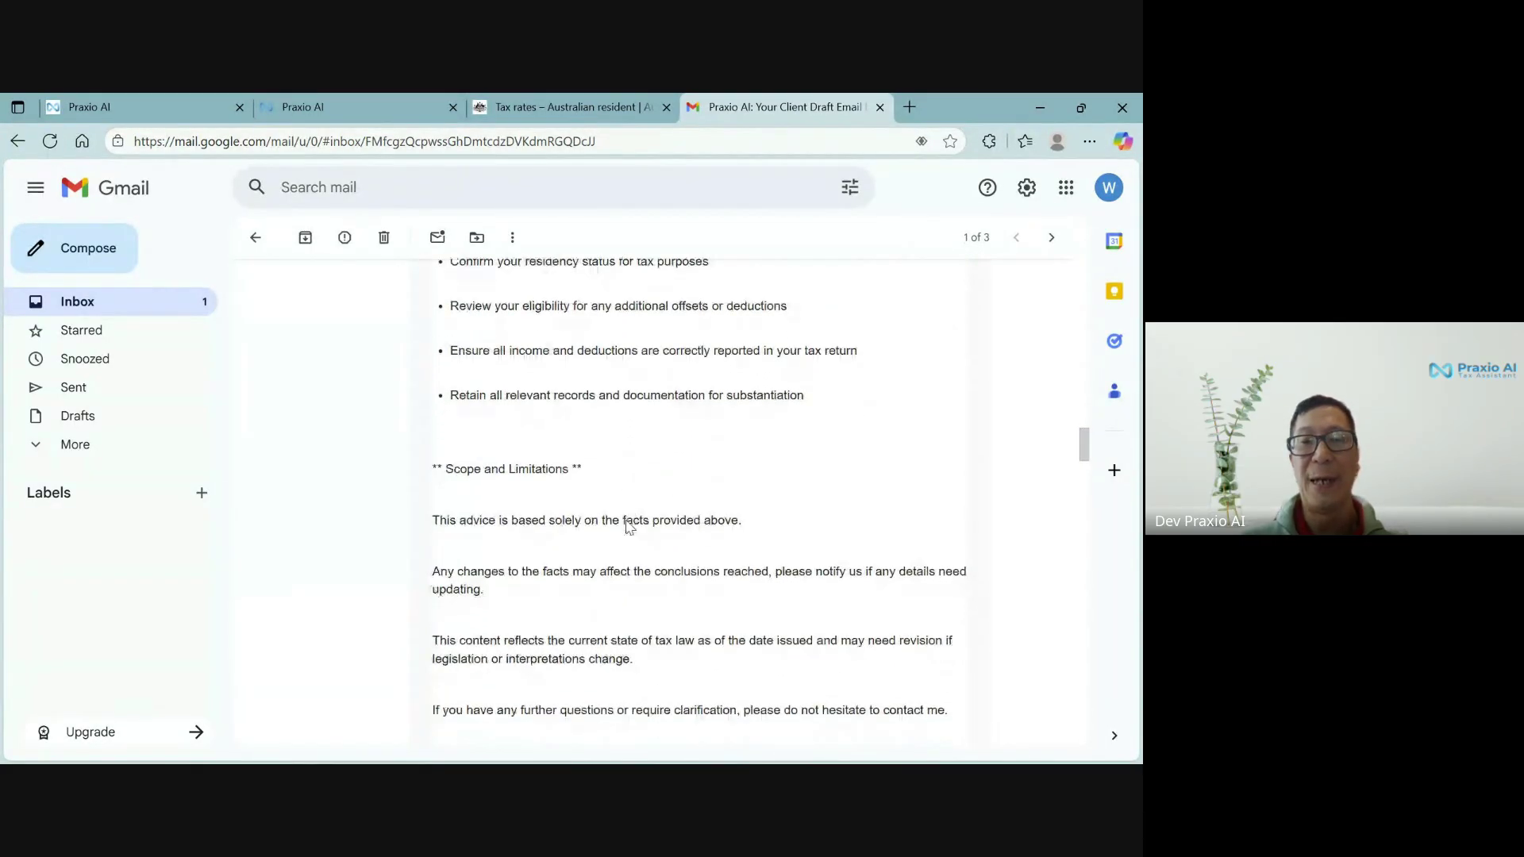
pyautogui.scroll(-1, 627, 522)
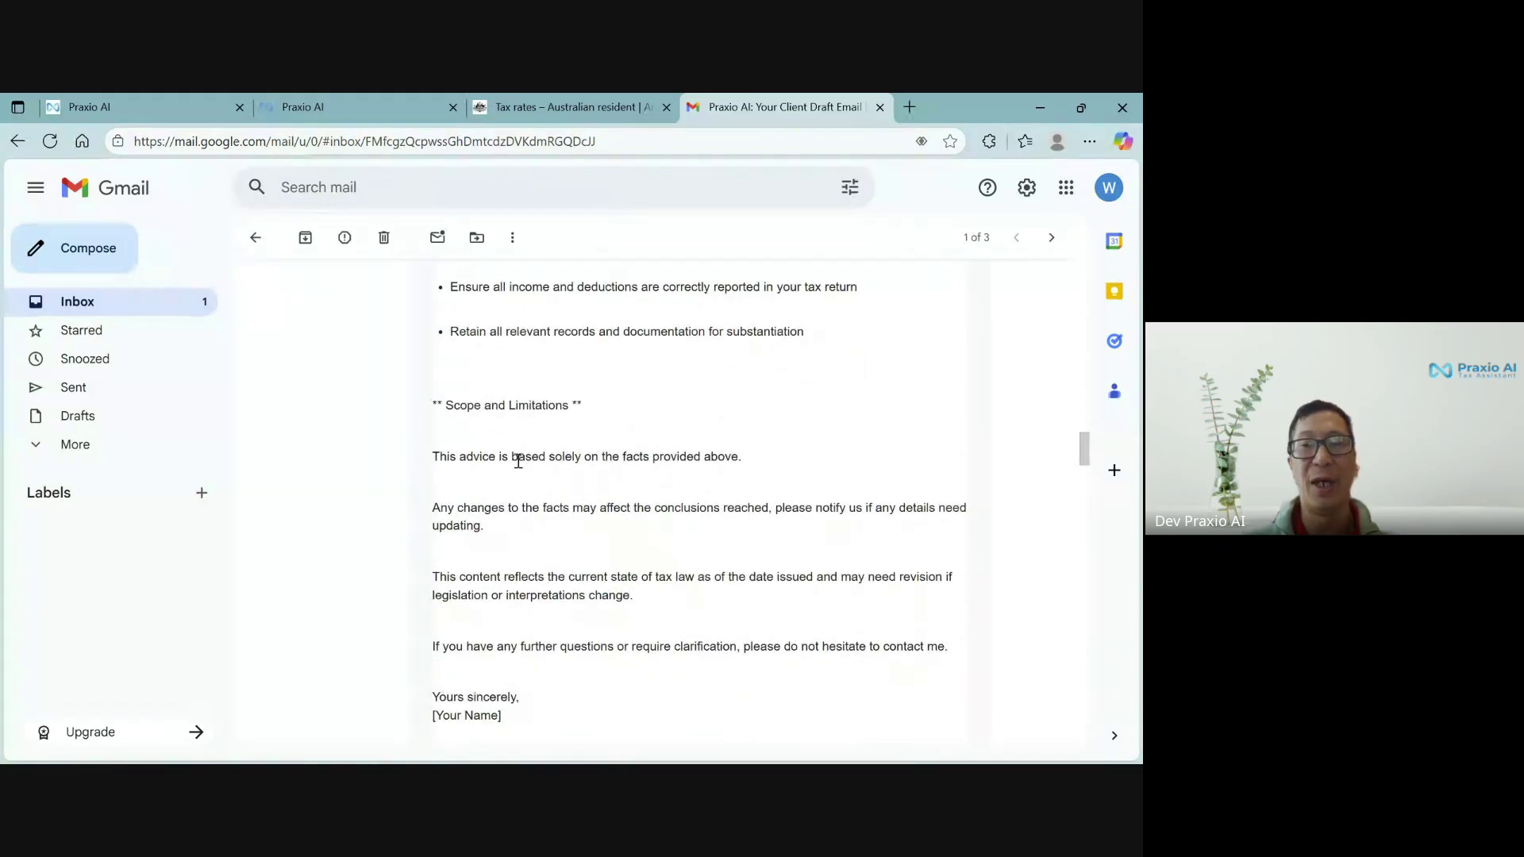
pyautogui.scroll(-1, 696, 501)
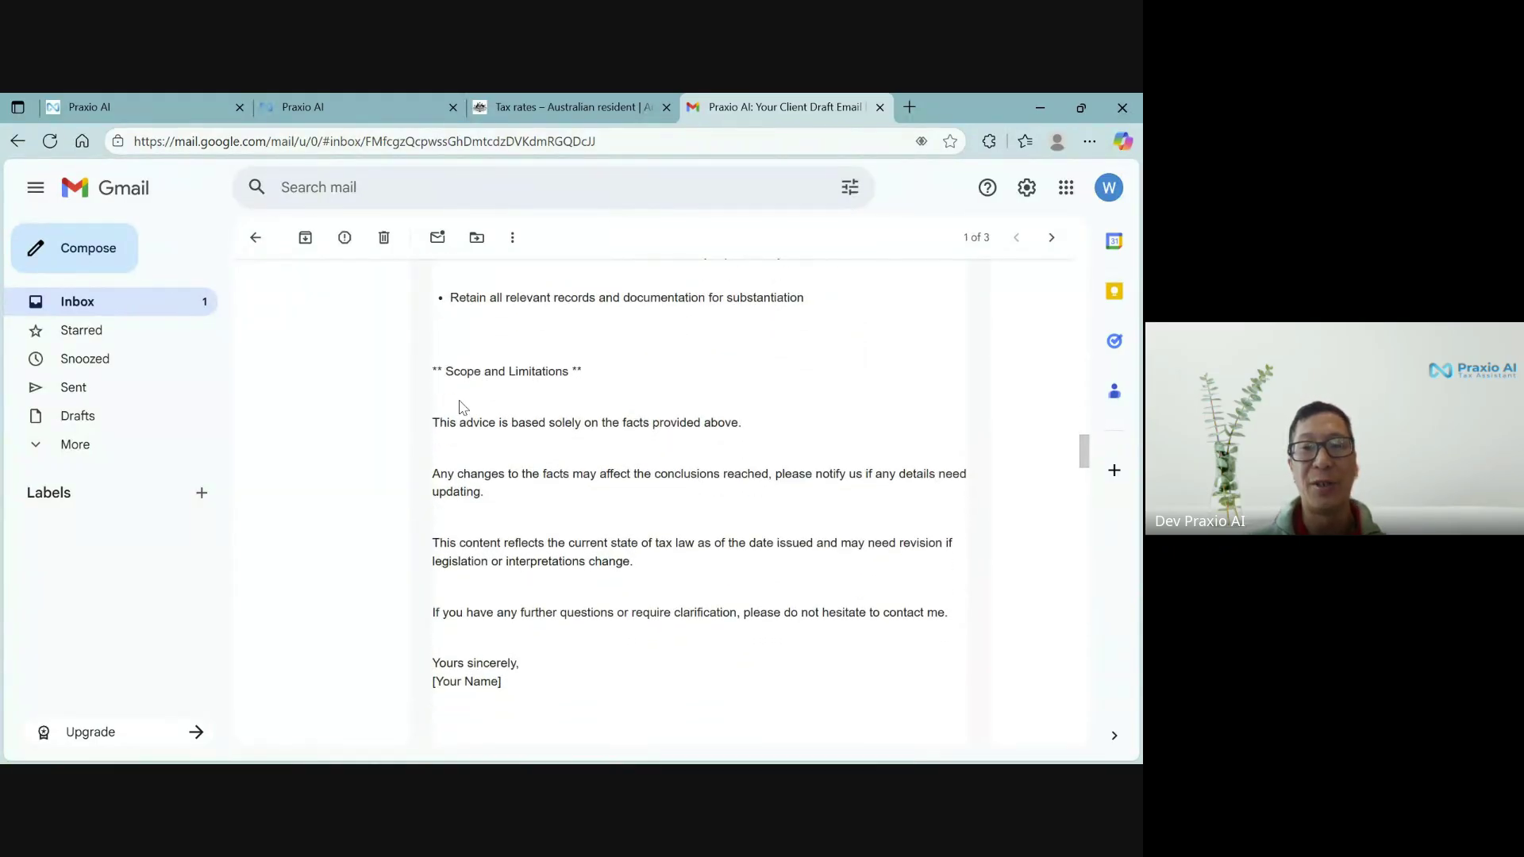
pyautogui.scroll(-3, 572, 463)
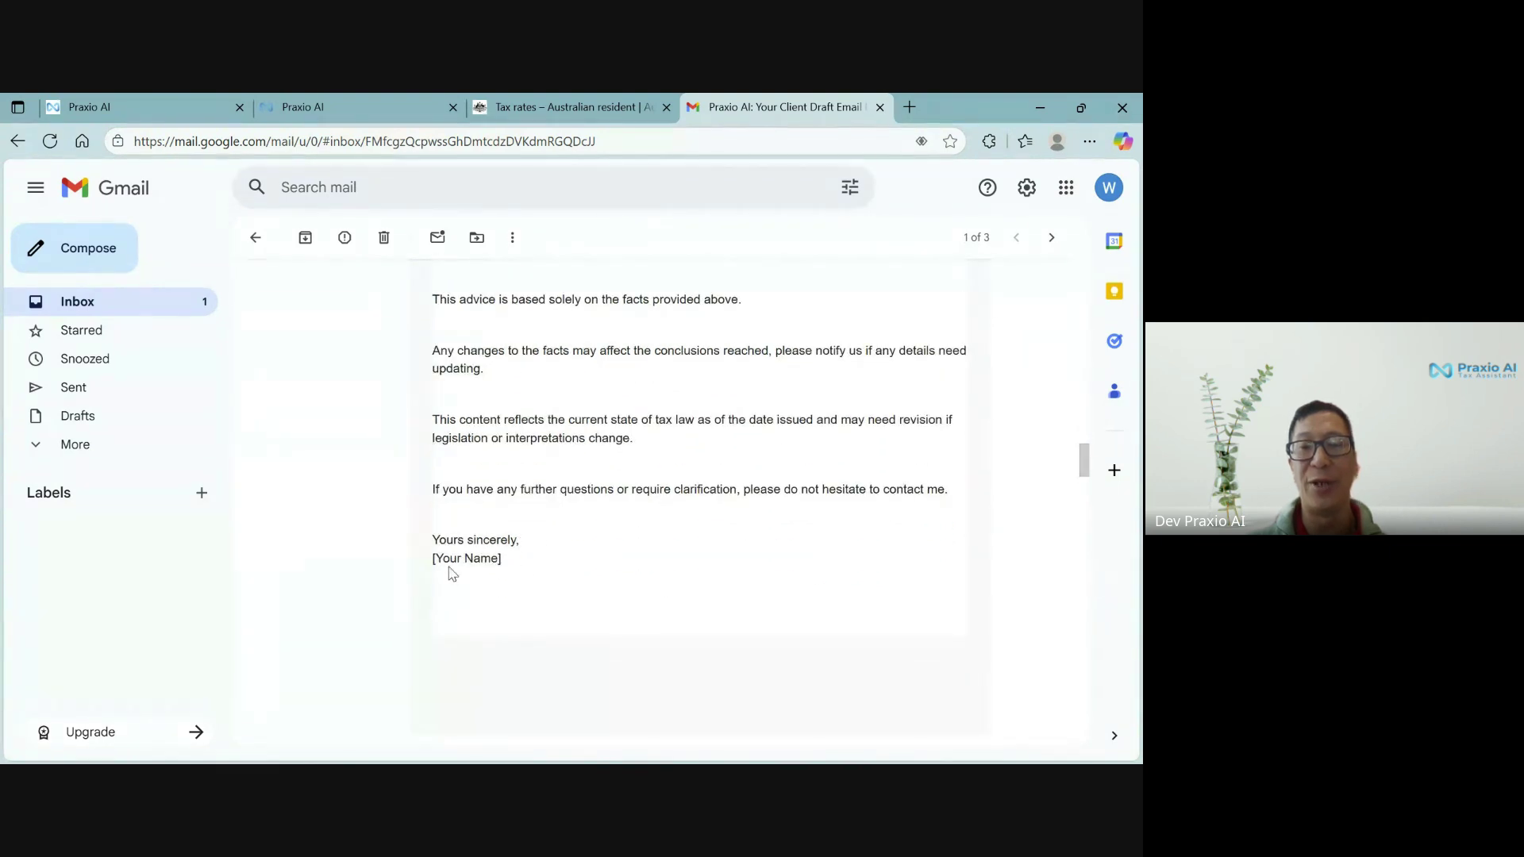
# Read the research section of the received email, from the summary of issues and legislation through the analysis notes to the recommendation
pyautogui.scroll(-10, 597, 531)
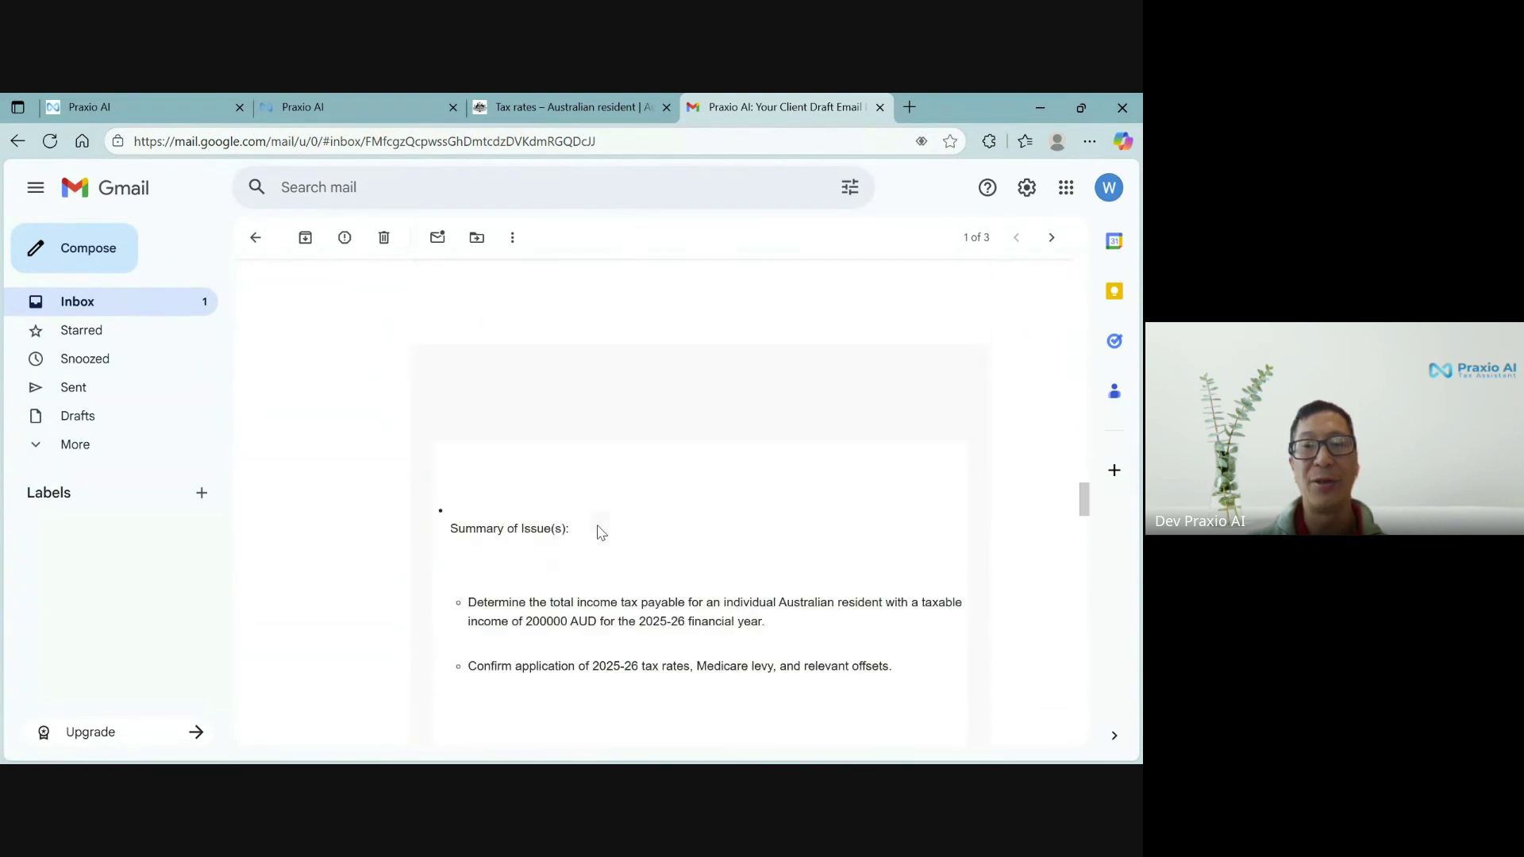
pyautogui.scroll(-5, 647, 510)
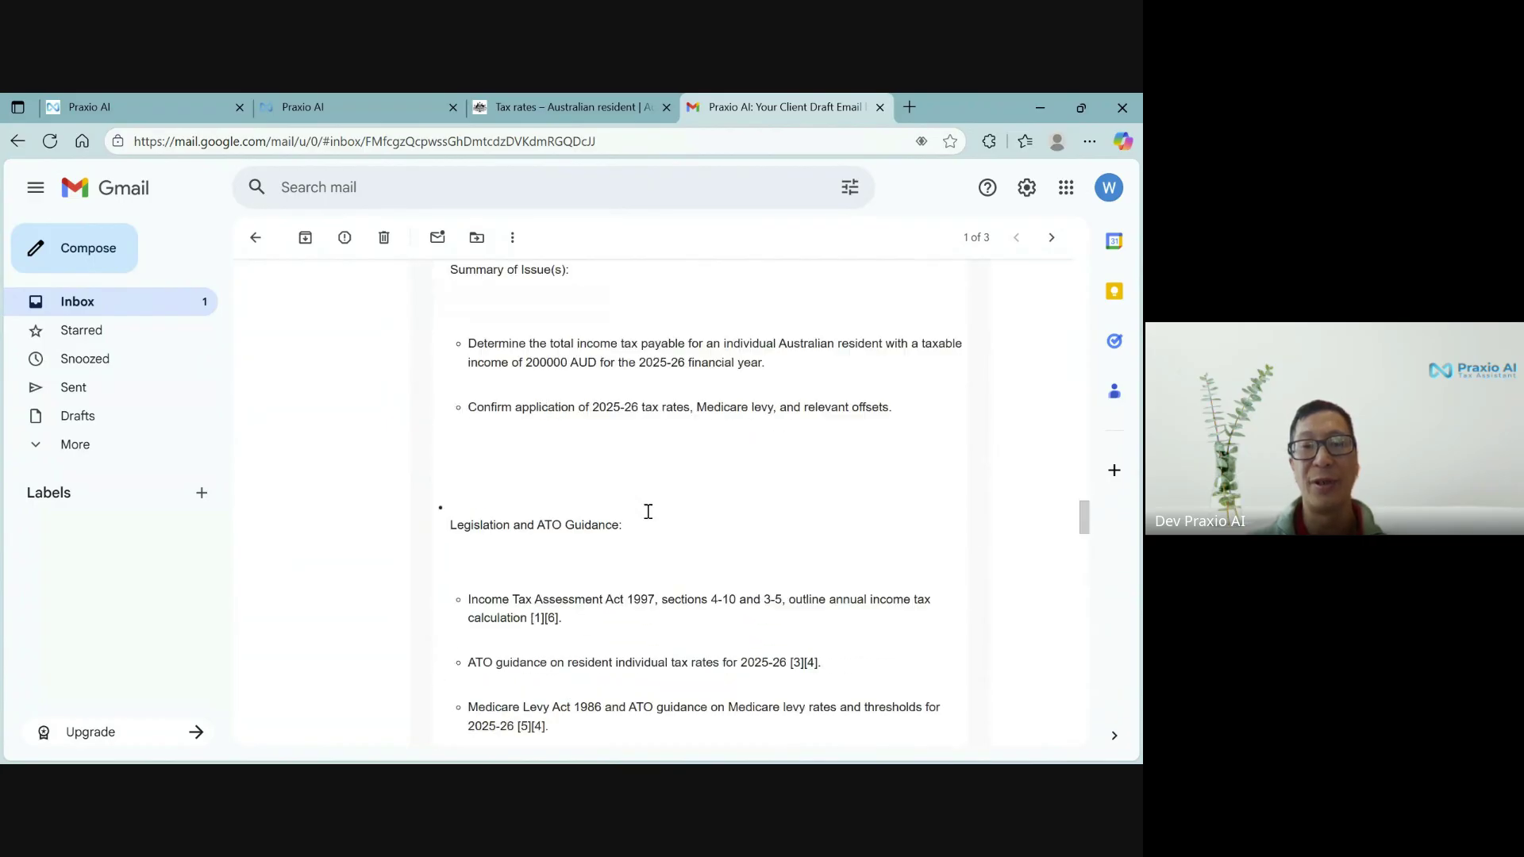
pyautogui.scroll(-6, 651, 518)
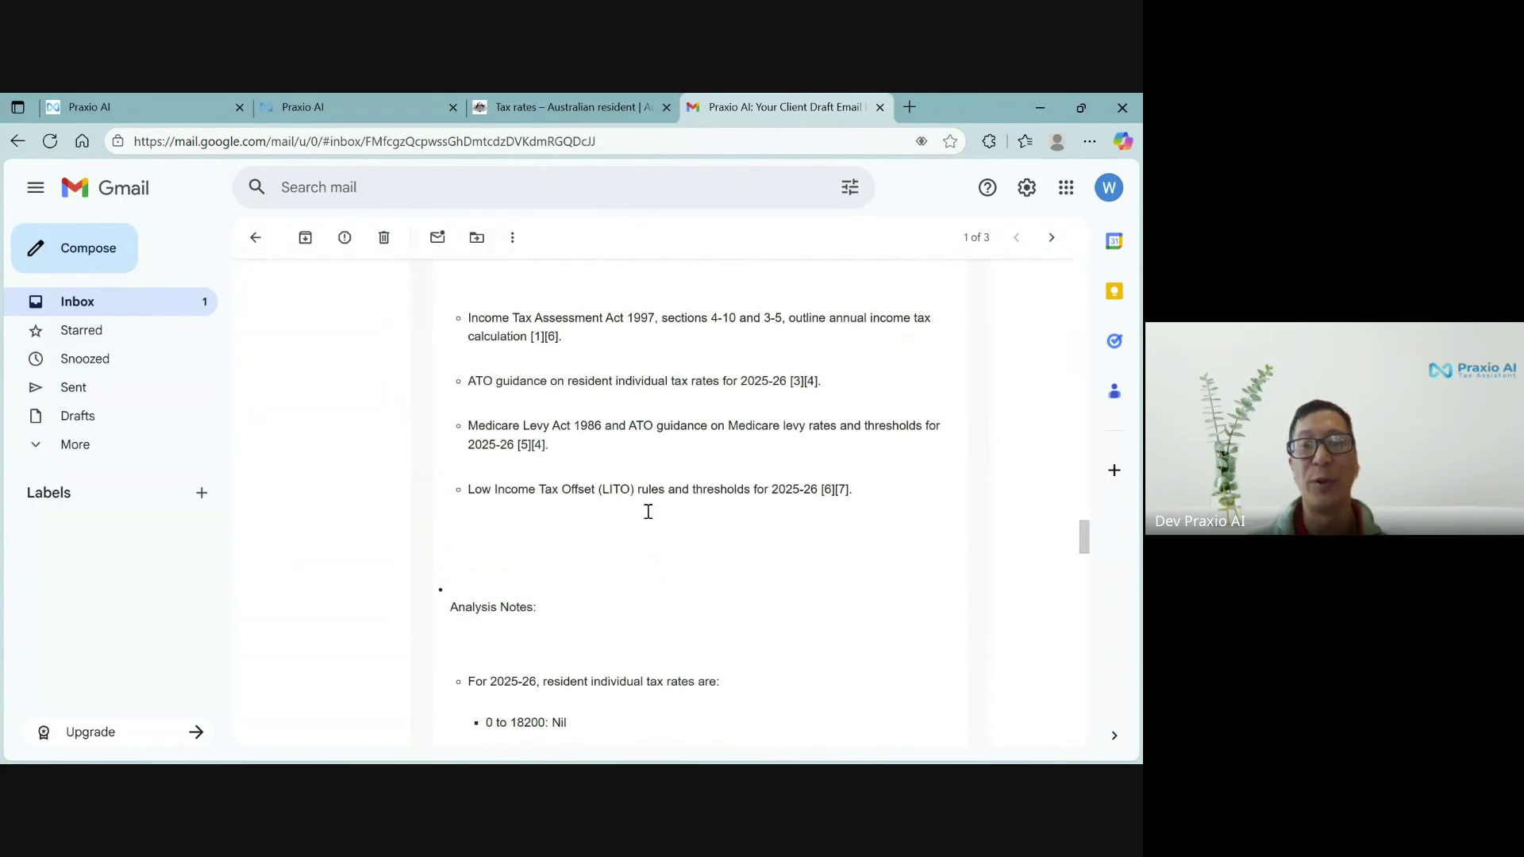
pyautogui.scroll(1, 648, 511)
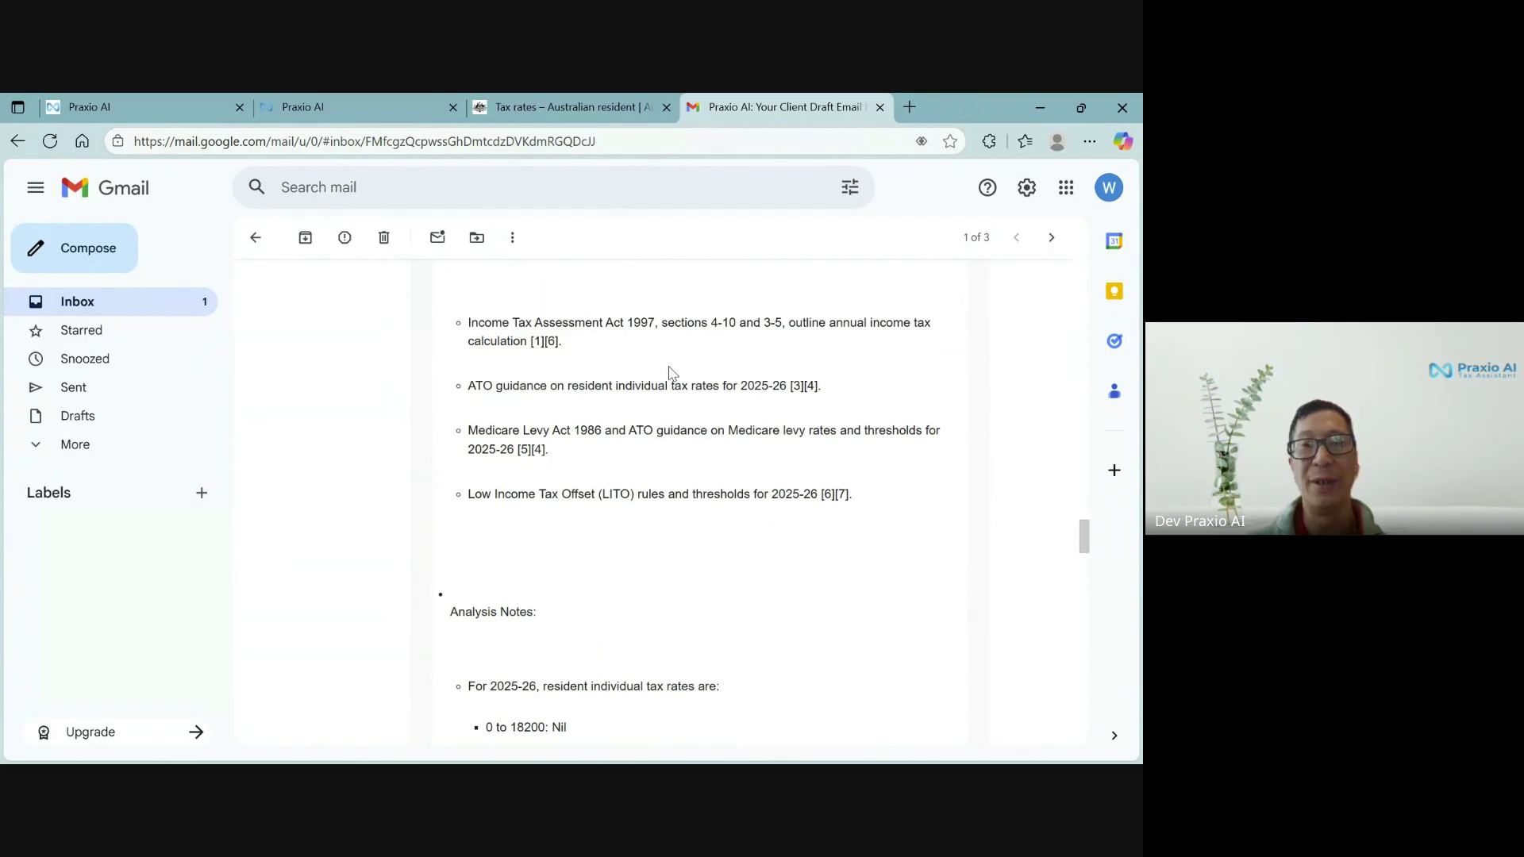
pyautogui.scroll(-20, 690, 432)
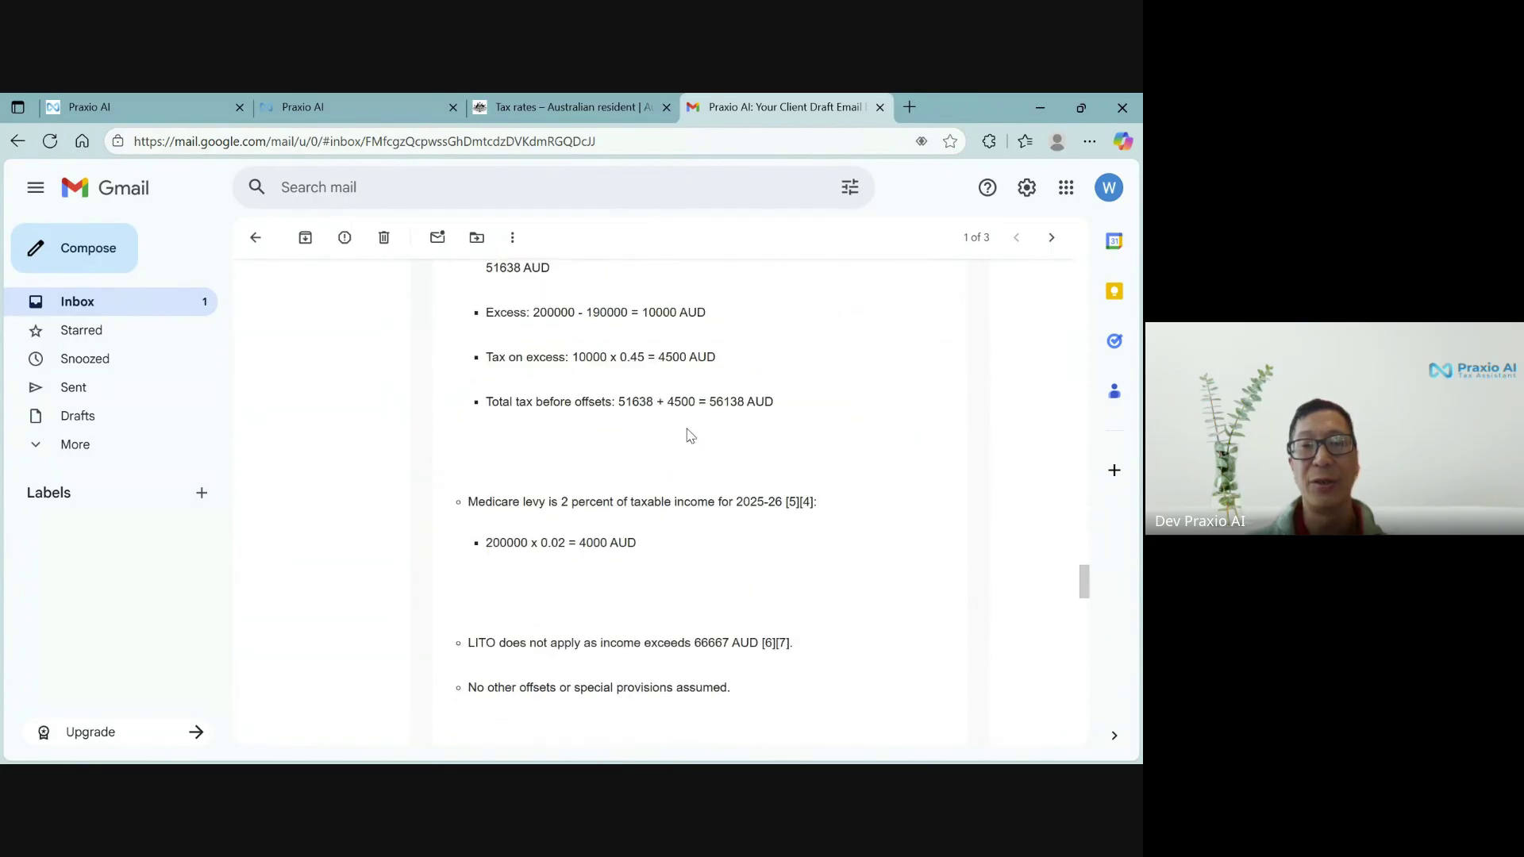
pyautogui.scroll(-20, 690, 435)
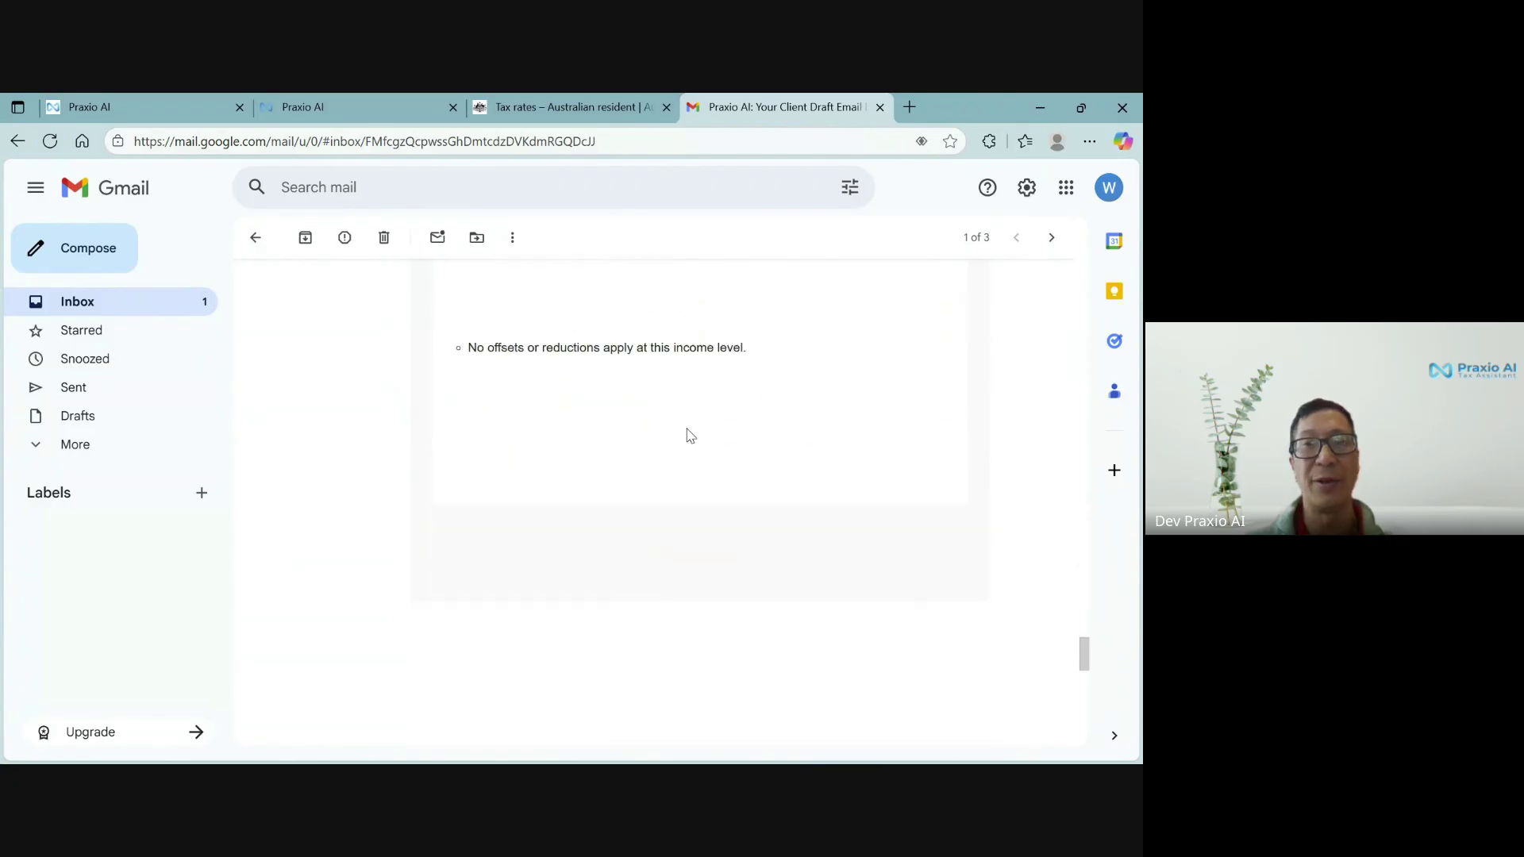
pyautogui.scroll(-1, 690, 435)
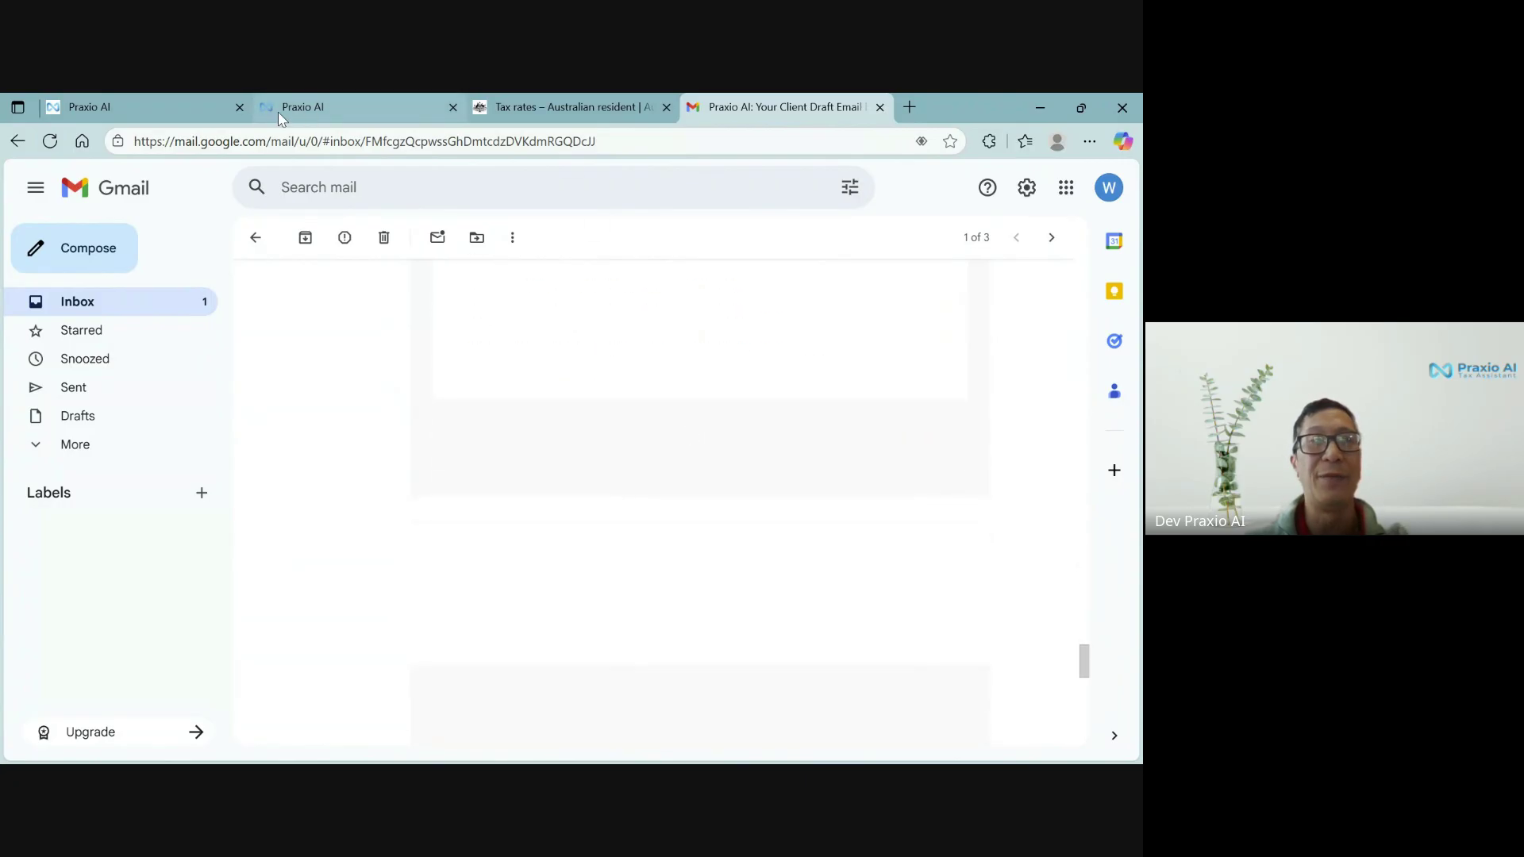
# Switch back to Praxio AI and reopen the saved scenario 2026 Tax Payable on 200000 Income from the scenario history
pyautogui.click(320, 109)
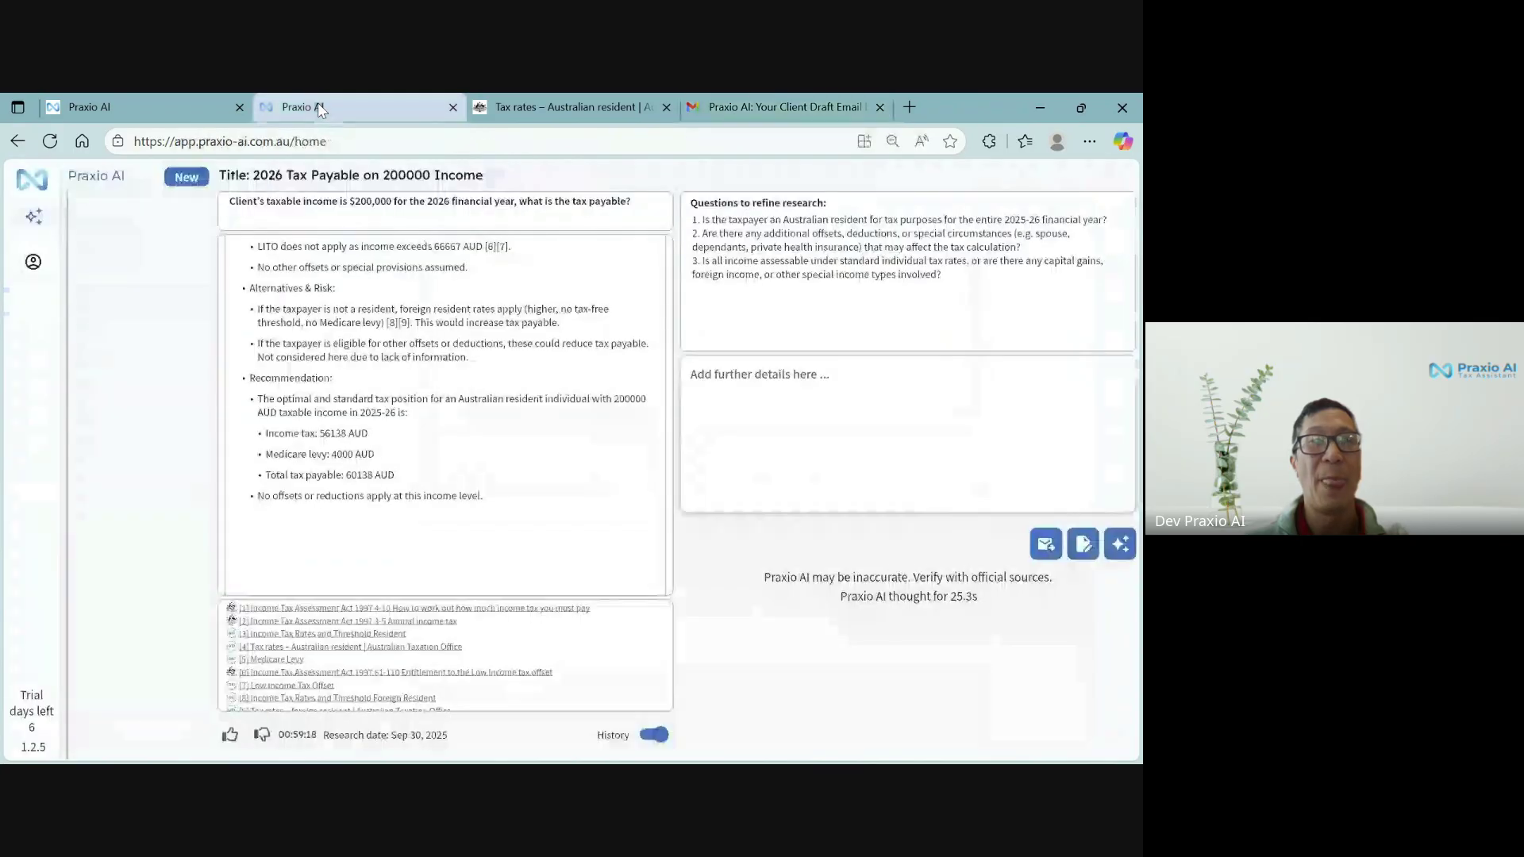
pyautogui.click(176, 184)
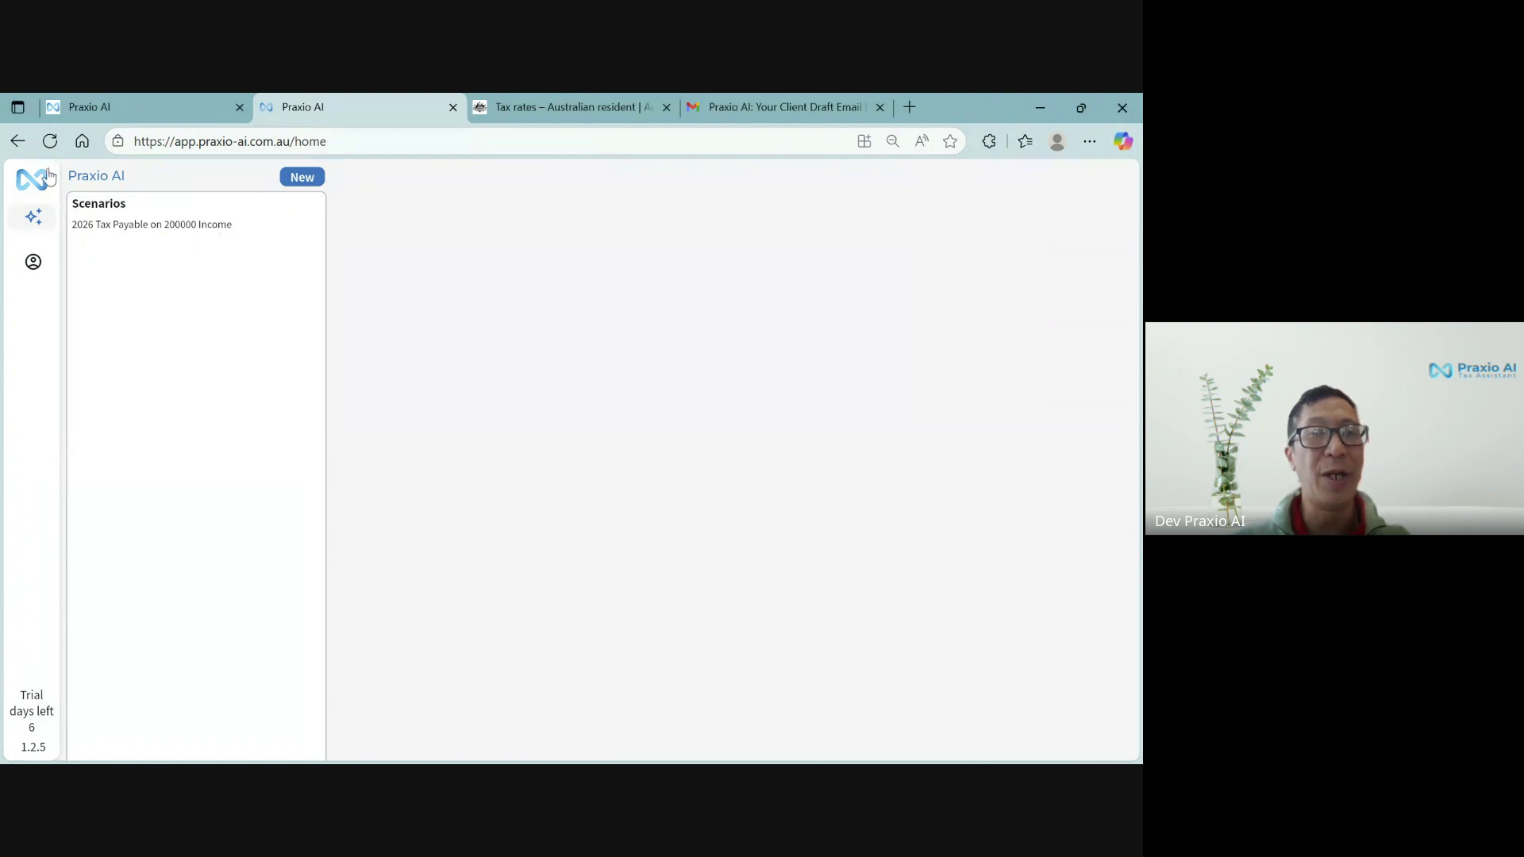
pyautogui.click(127, 231)
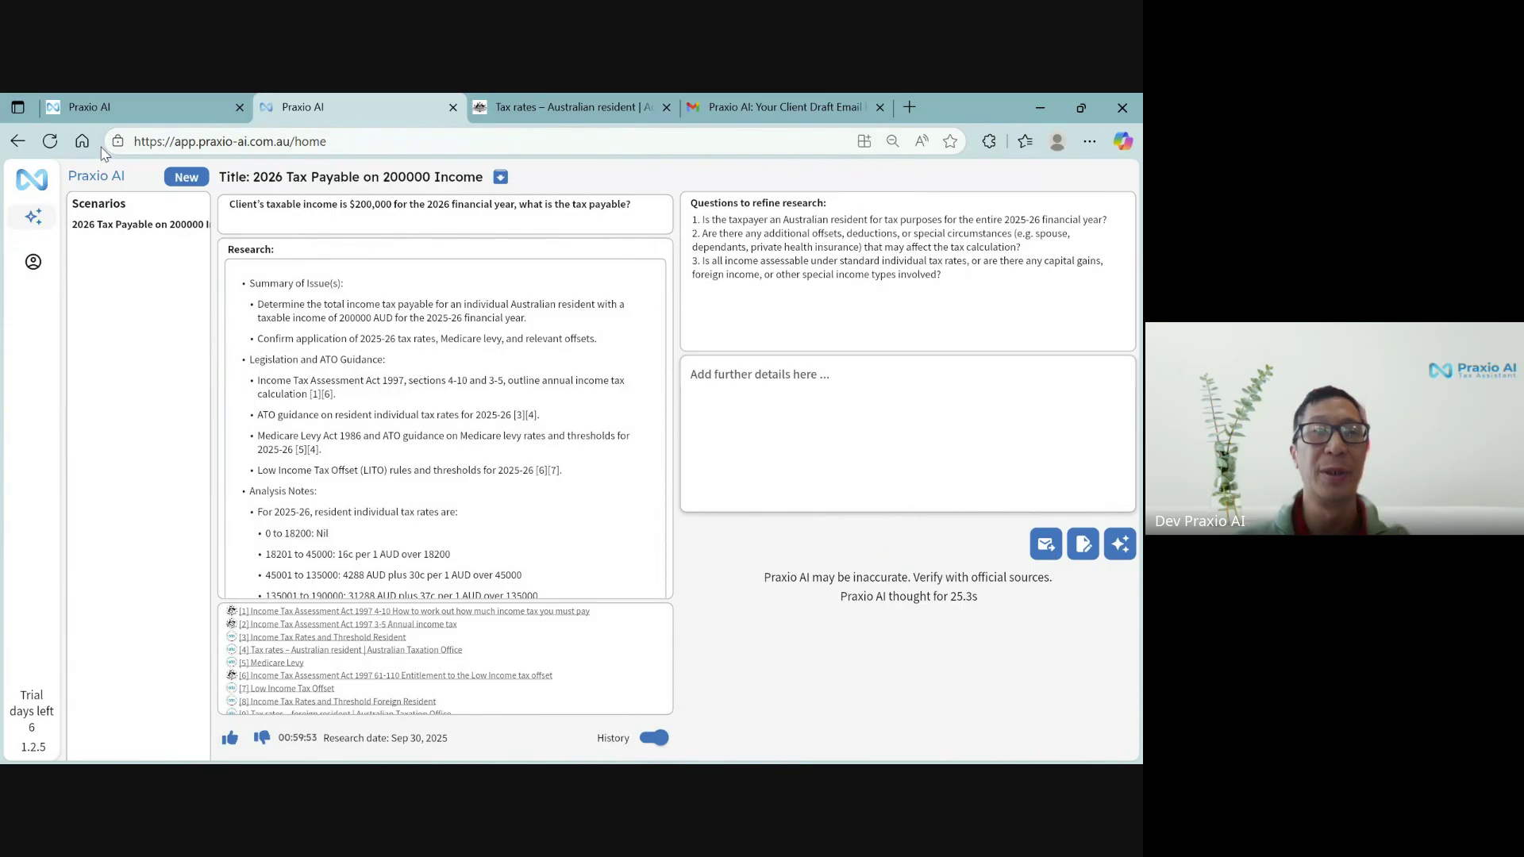
# Research a new scenario asking for common individual tax return deductions with salary (accountant), listed-share dividend income and family trust distribution (property & shares)
pyautogui.click(188, 176)
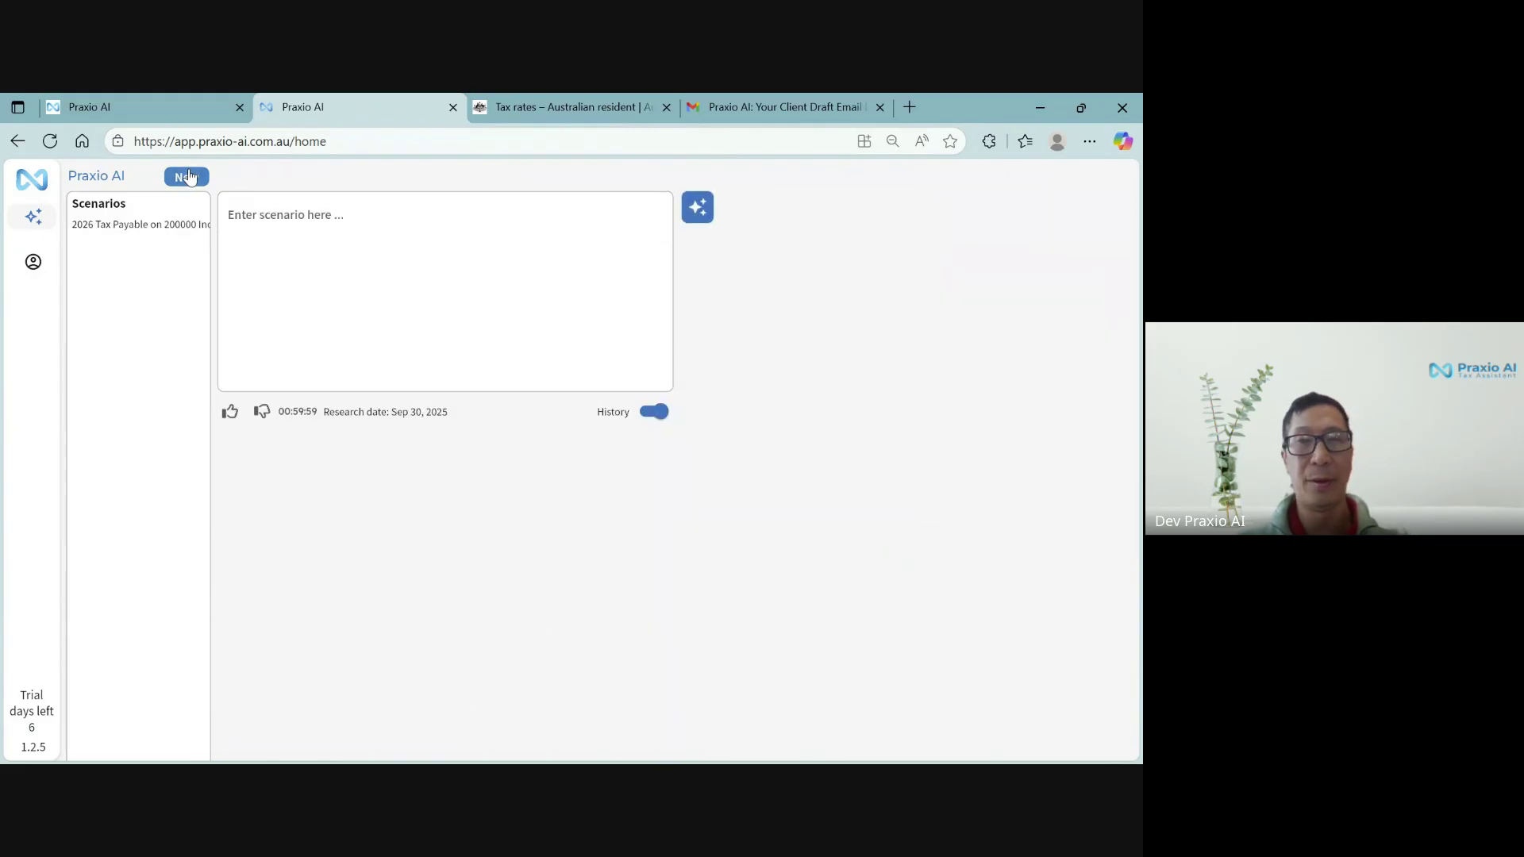
pyautogui.click(257, 216)
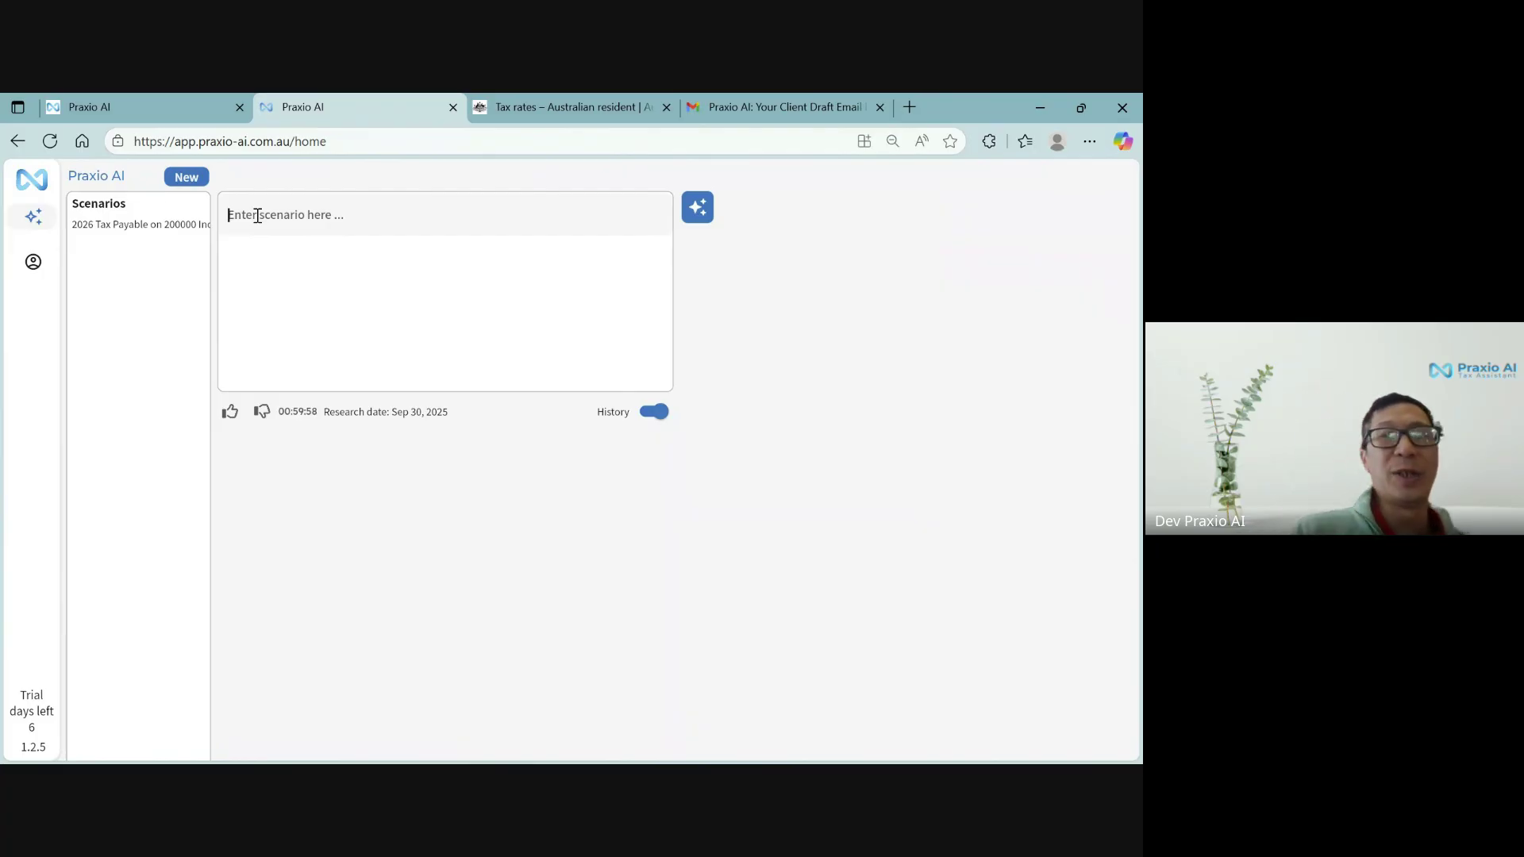
pyautogui.write('What are common tax deductions I can claim on my individual tax returns if I get salary (accountant), dividend income from listed shares, and trust distribution from a family trust (property & shares)')
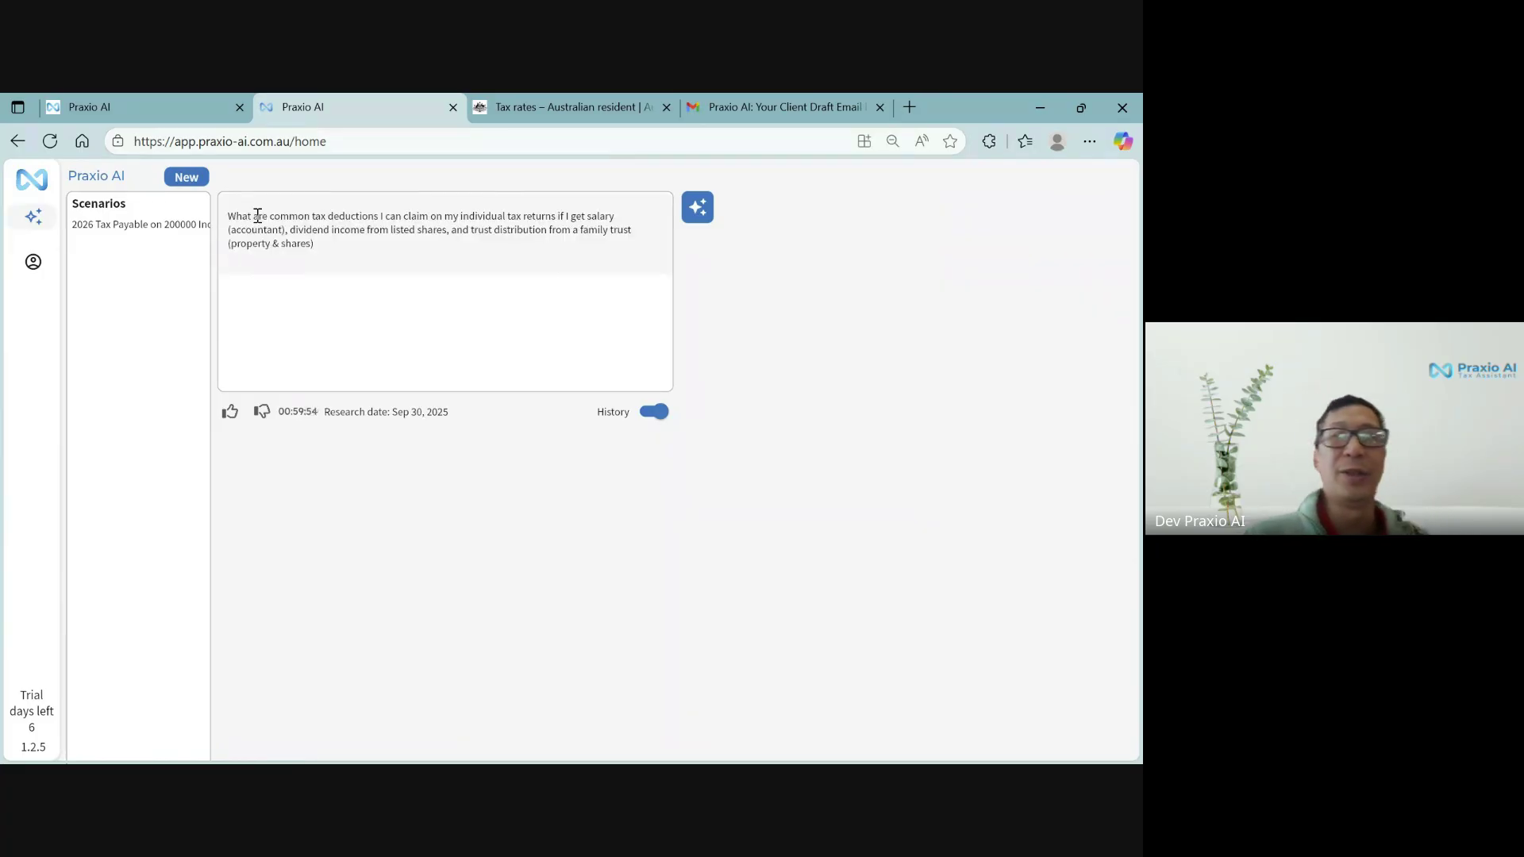
pyautogui.click(697, 207)
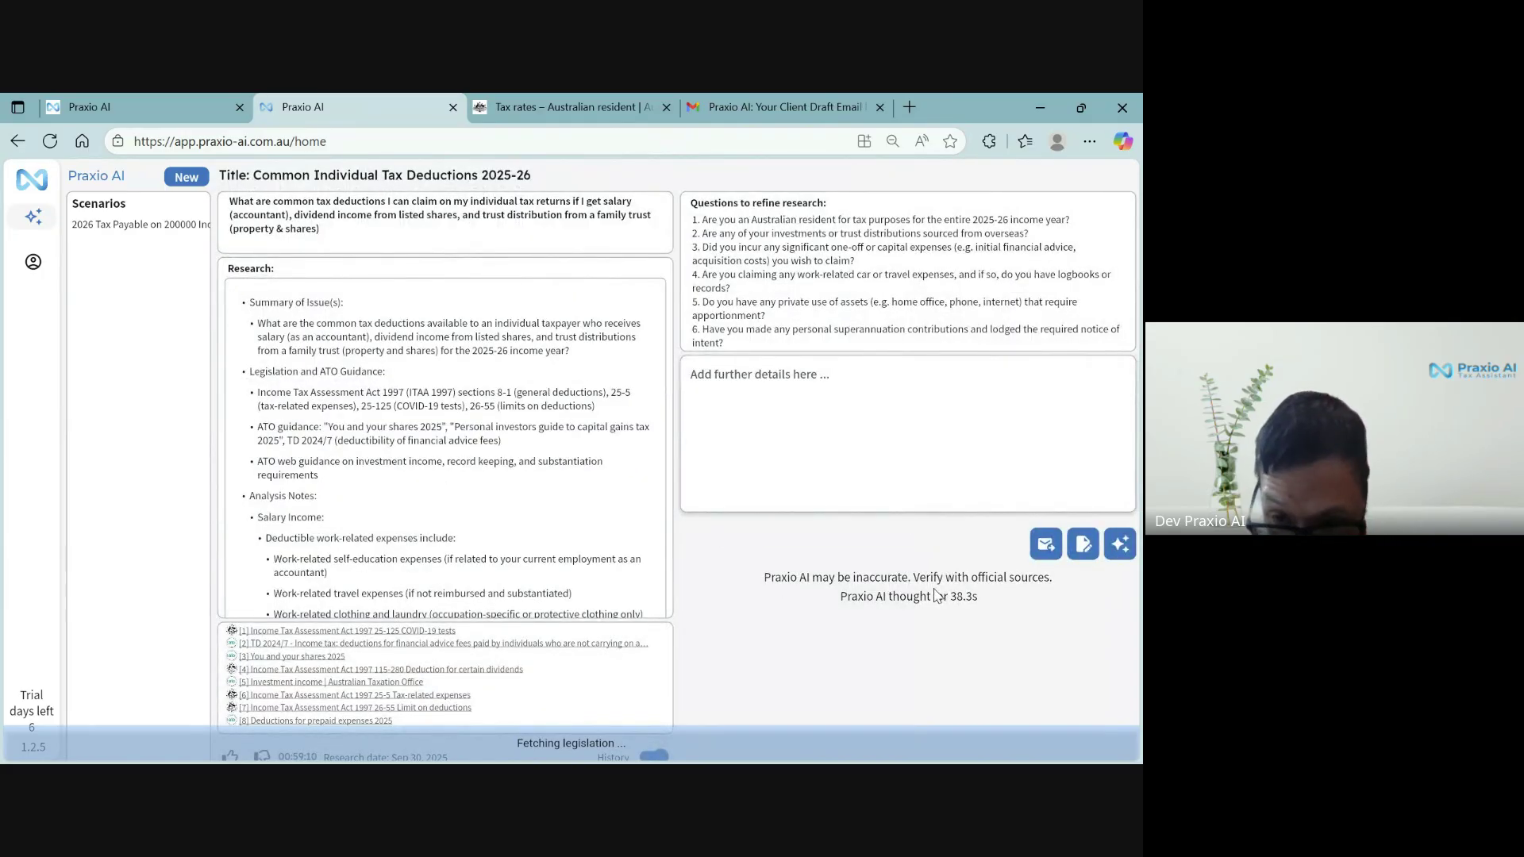
# Answer the six refining questions as further details: "1. yes 2.no 3. no 4.not sure 5. yes 6. no"
pyautogui.scroll(-1, 335, 409)
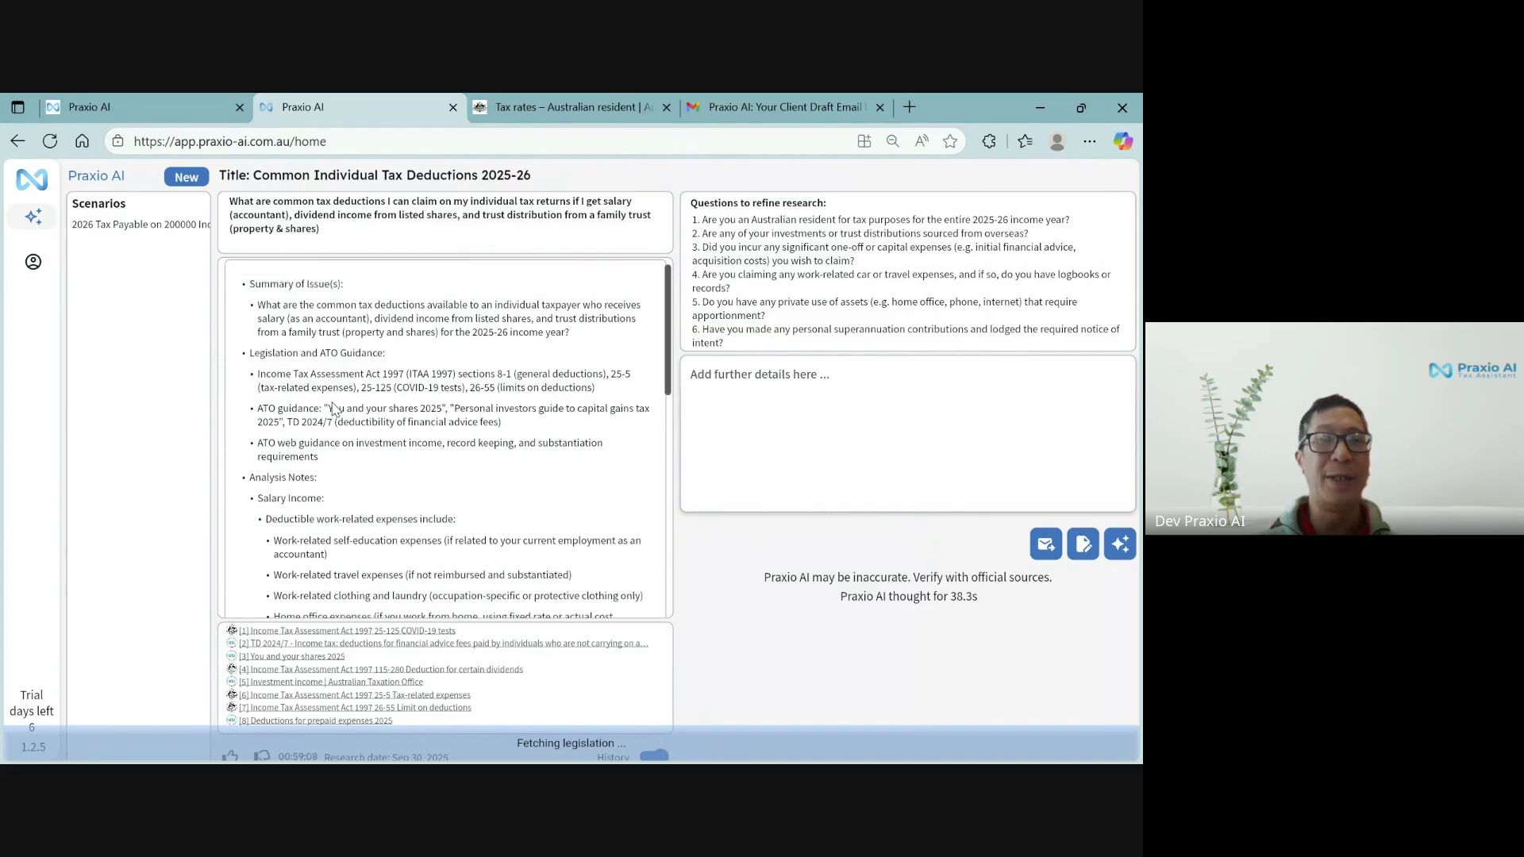
pyautogui.scroll(-5, 334, 409)
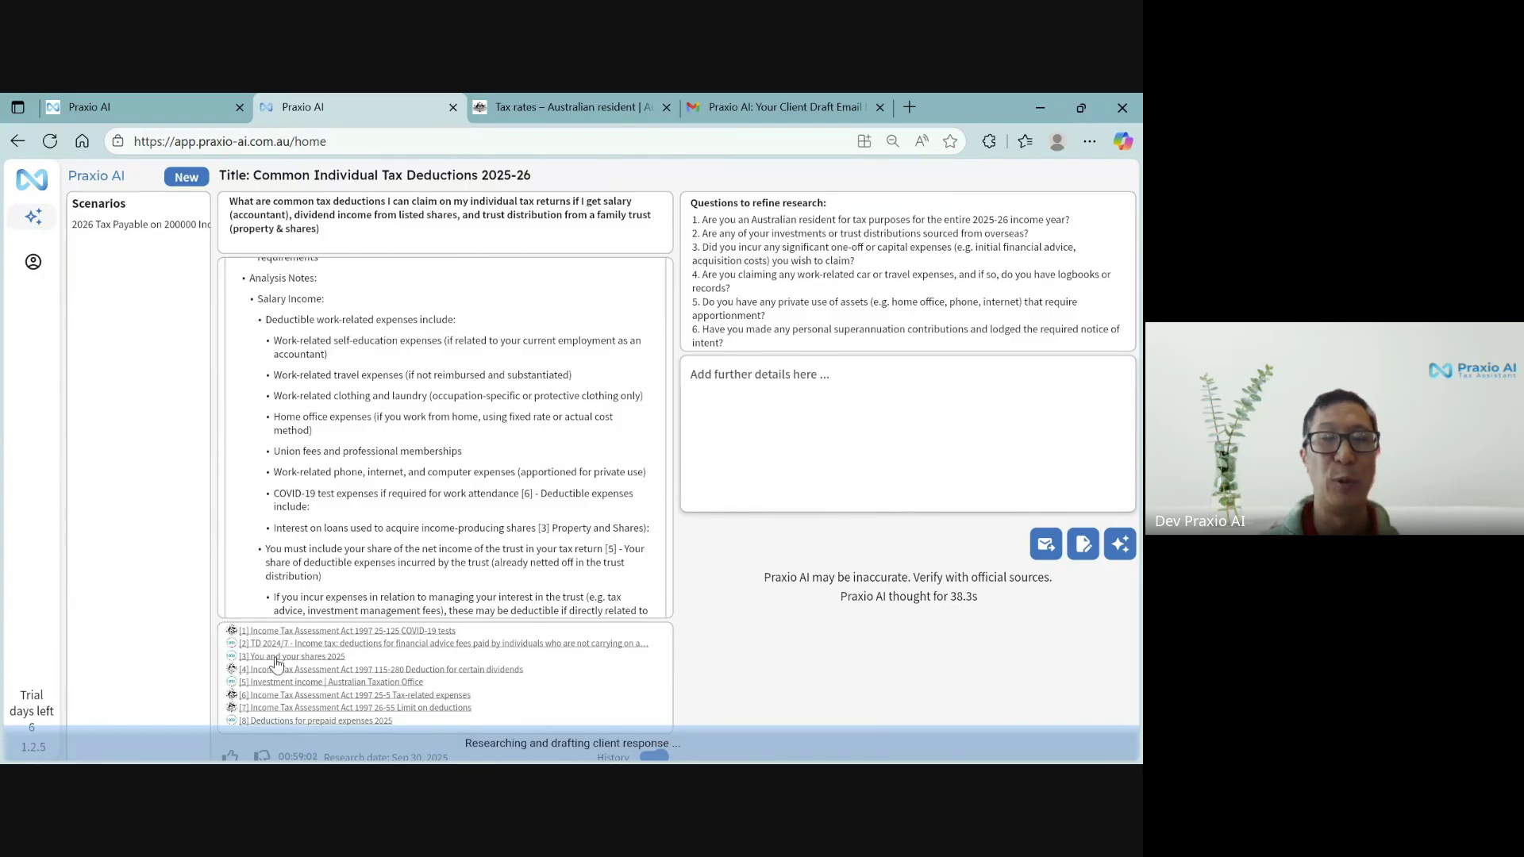
pyautogui.click(722, 374)
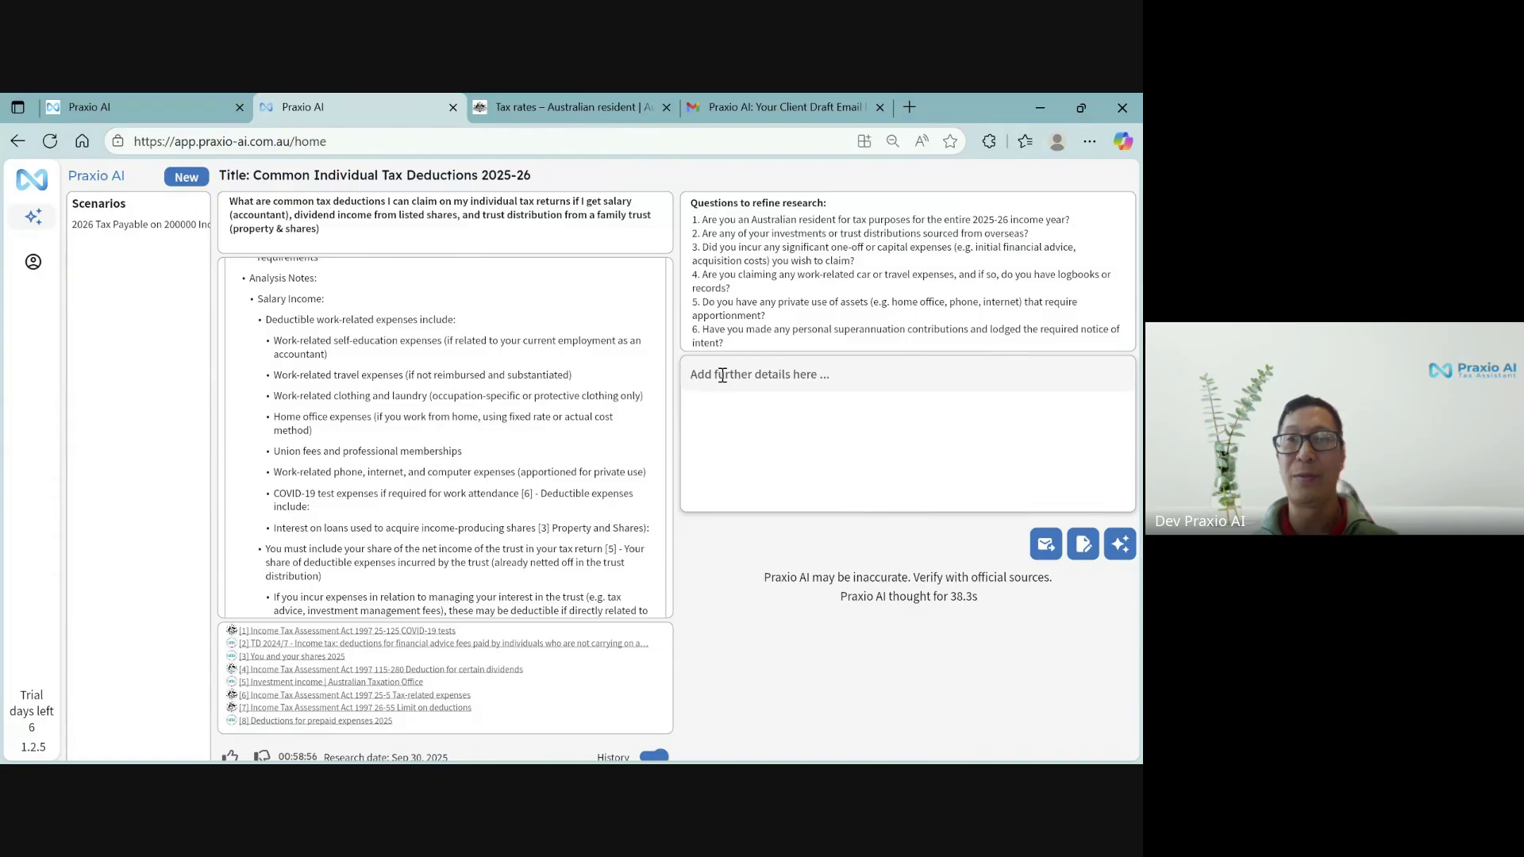
pyautogui.write('1. yes 2.')
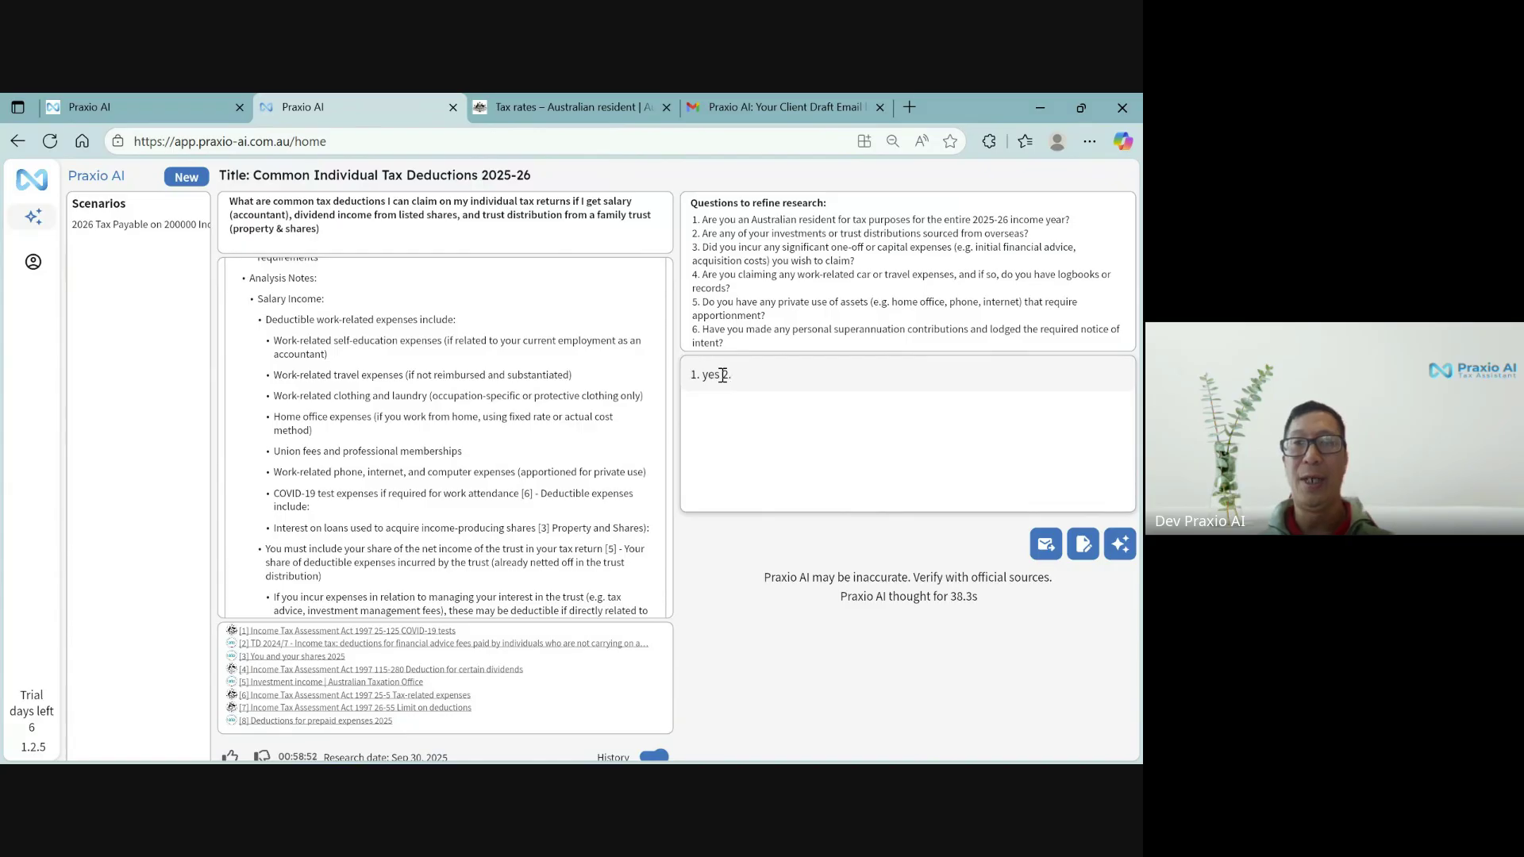
pyautogui.write('no')
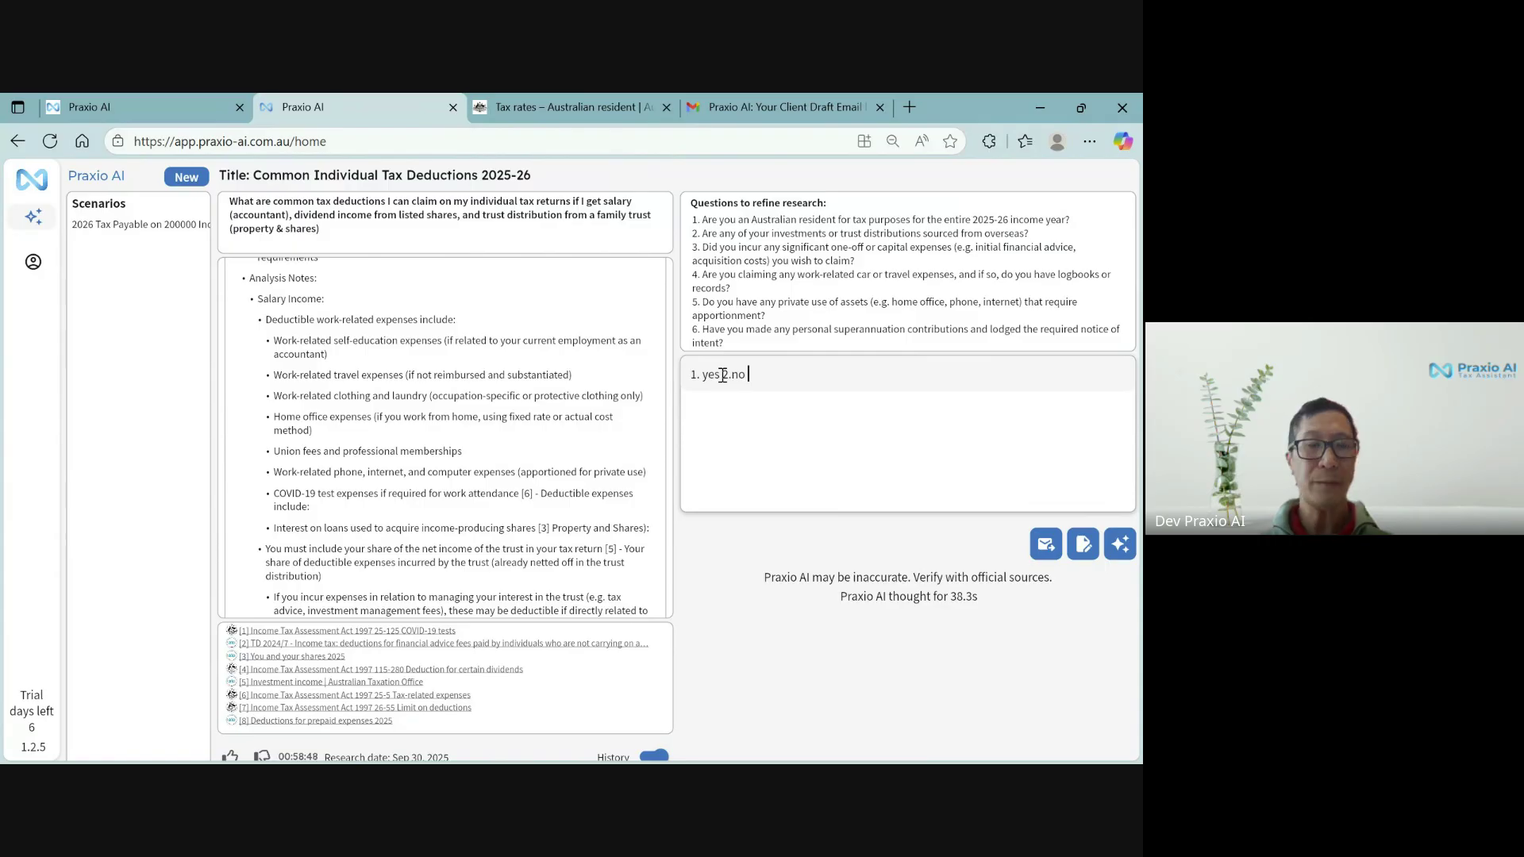
pyautogui.write(' 3')
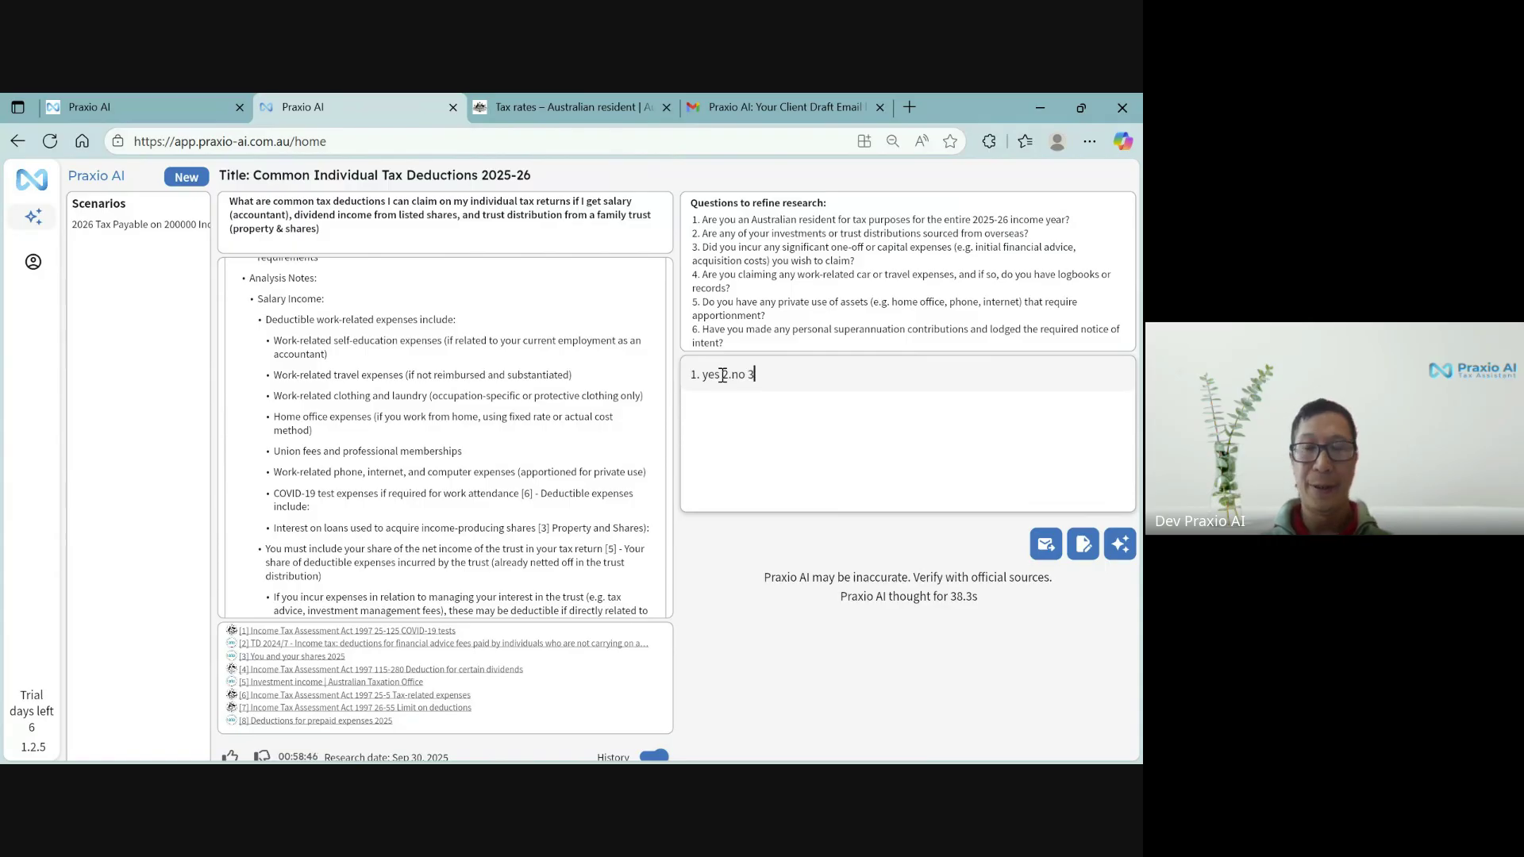
pyautogui.write('. no')
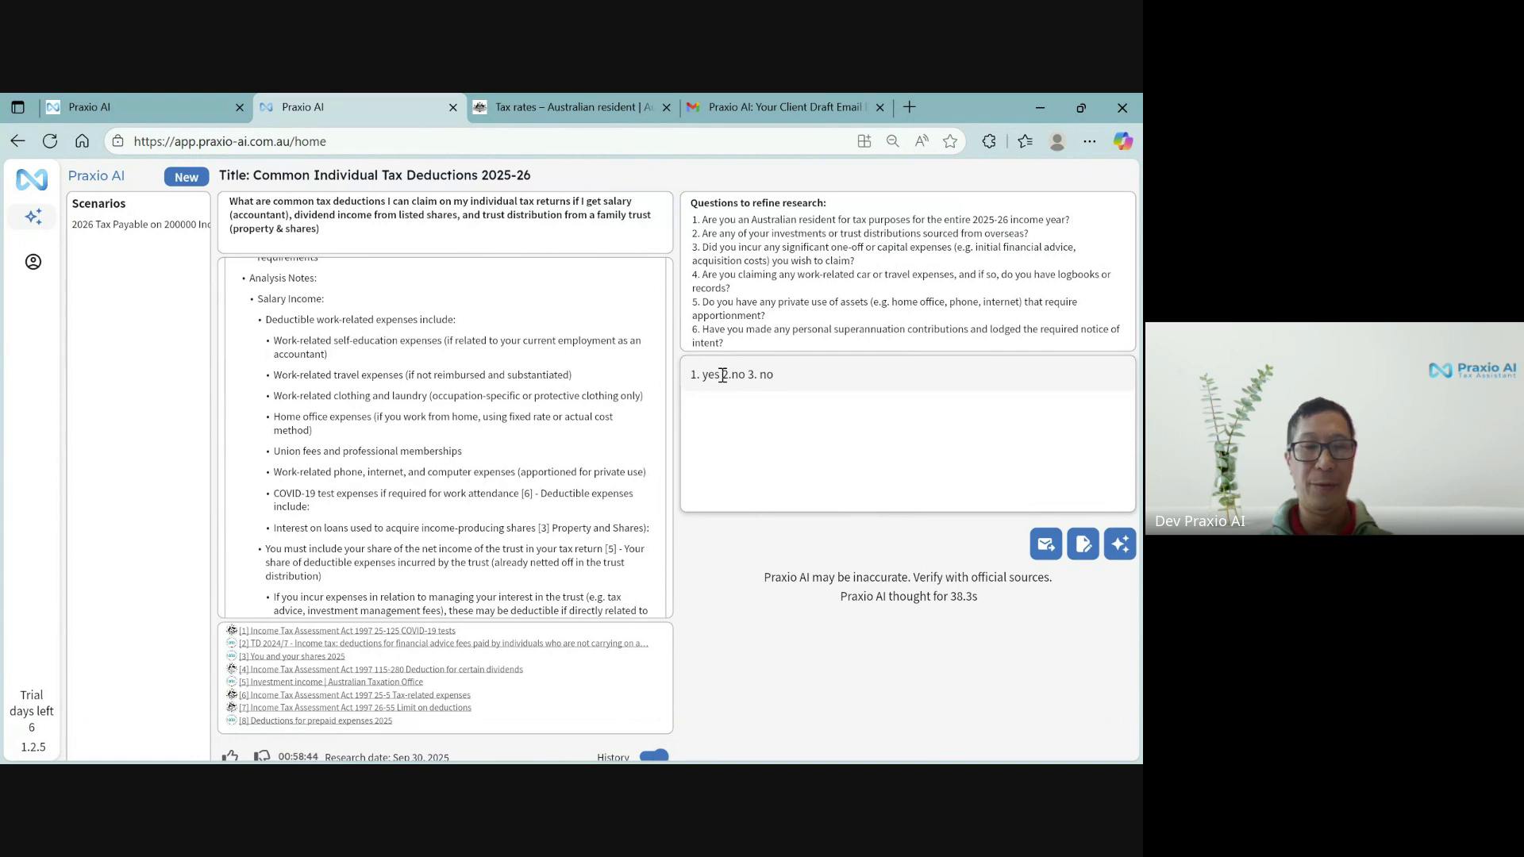
pyautogui.write(' 4.')
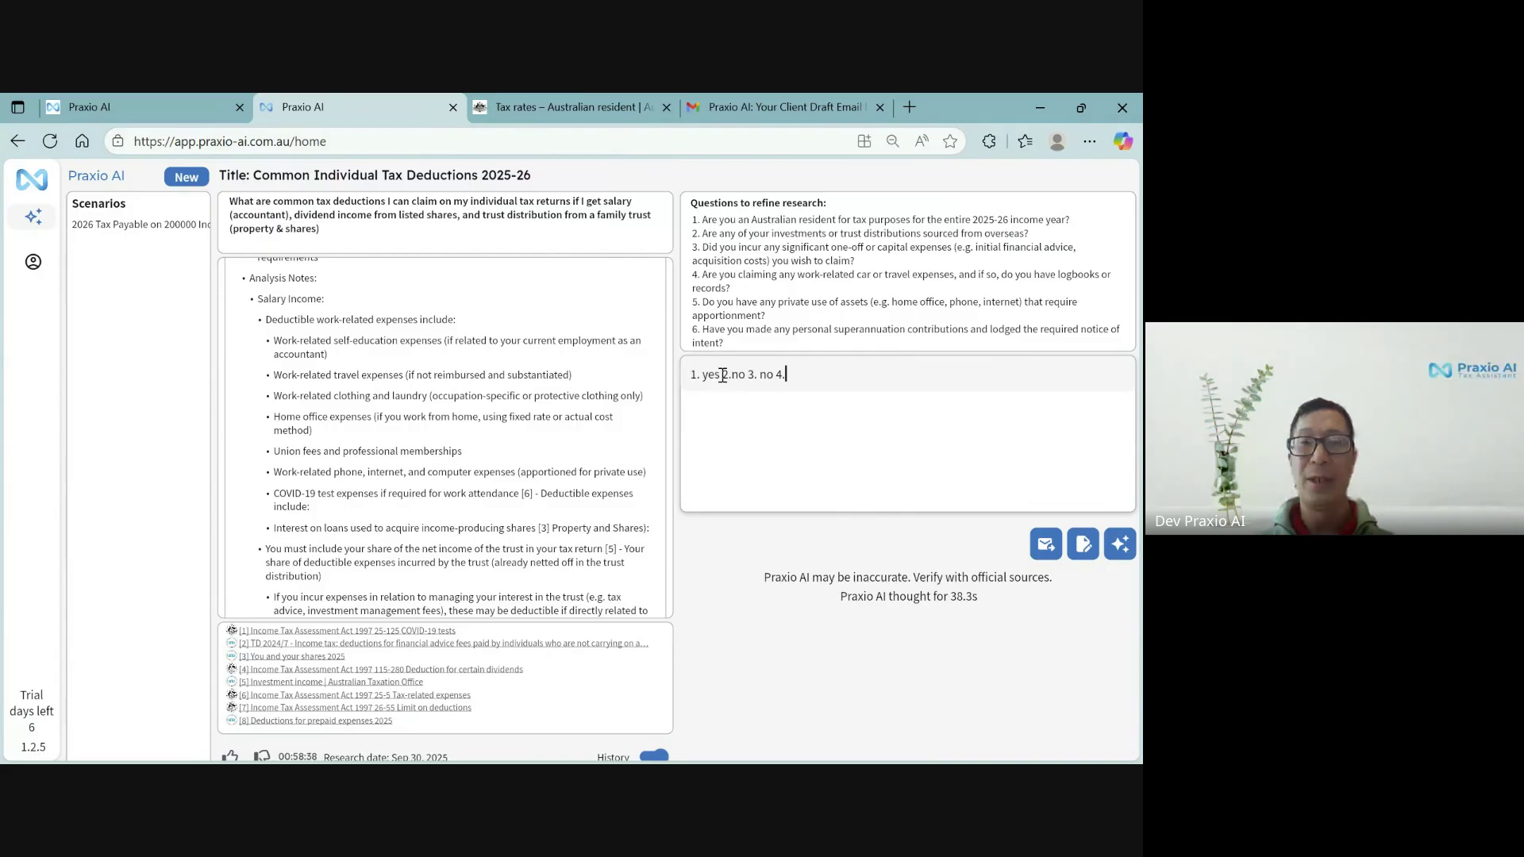
pyautogui.write('not sure ')
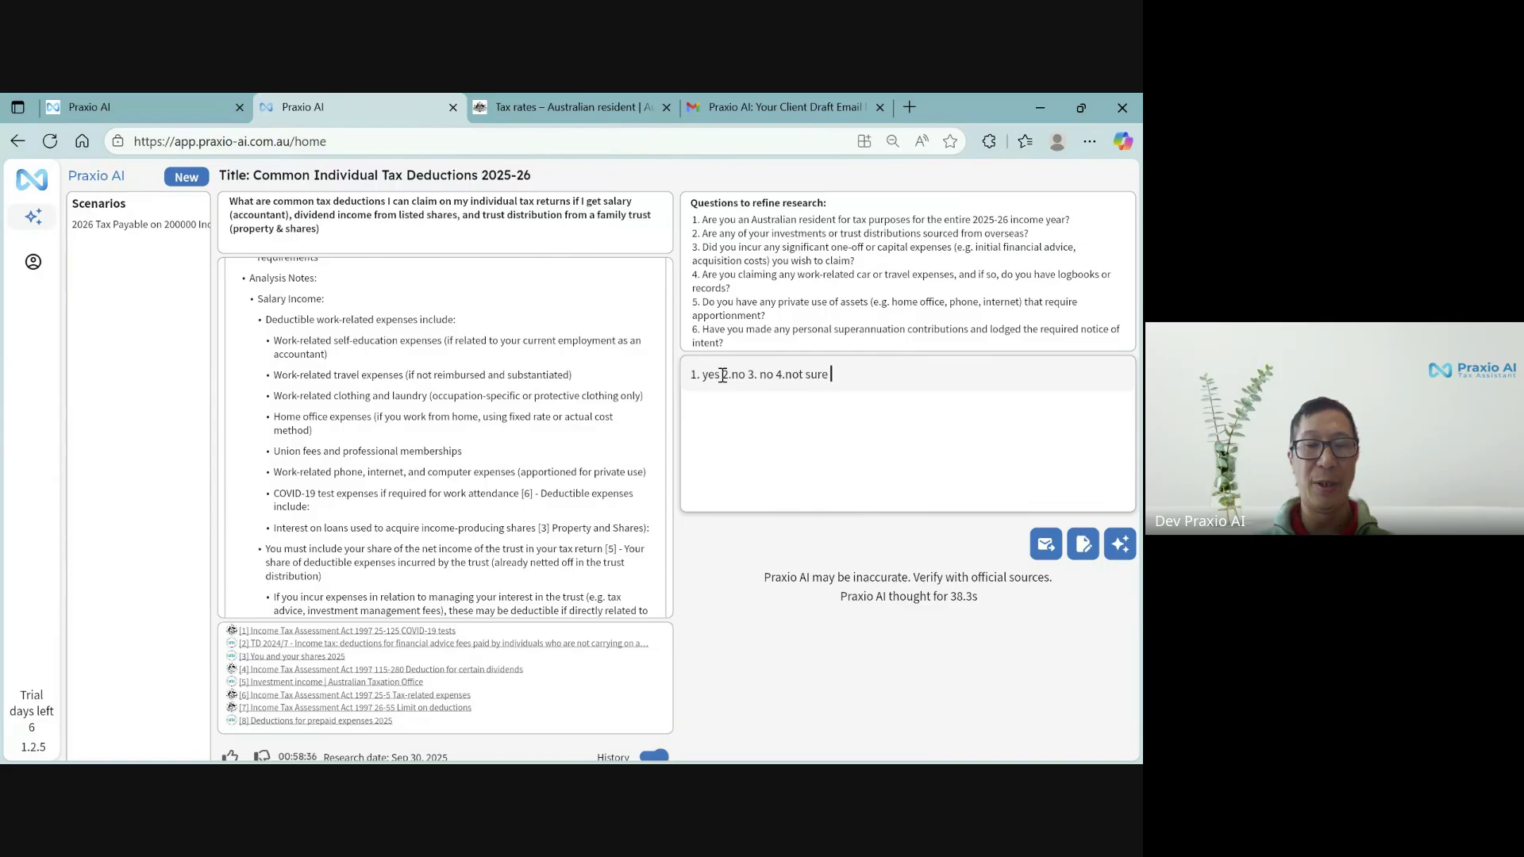
pyautogui.write('5.')
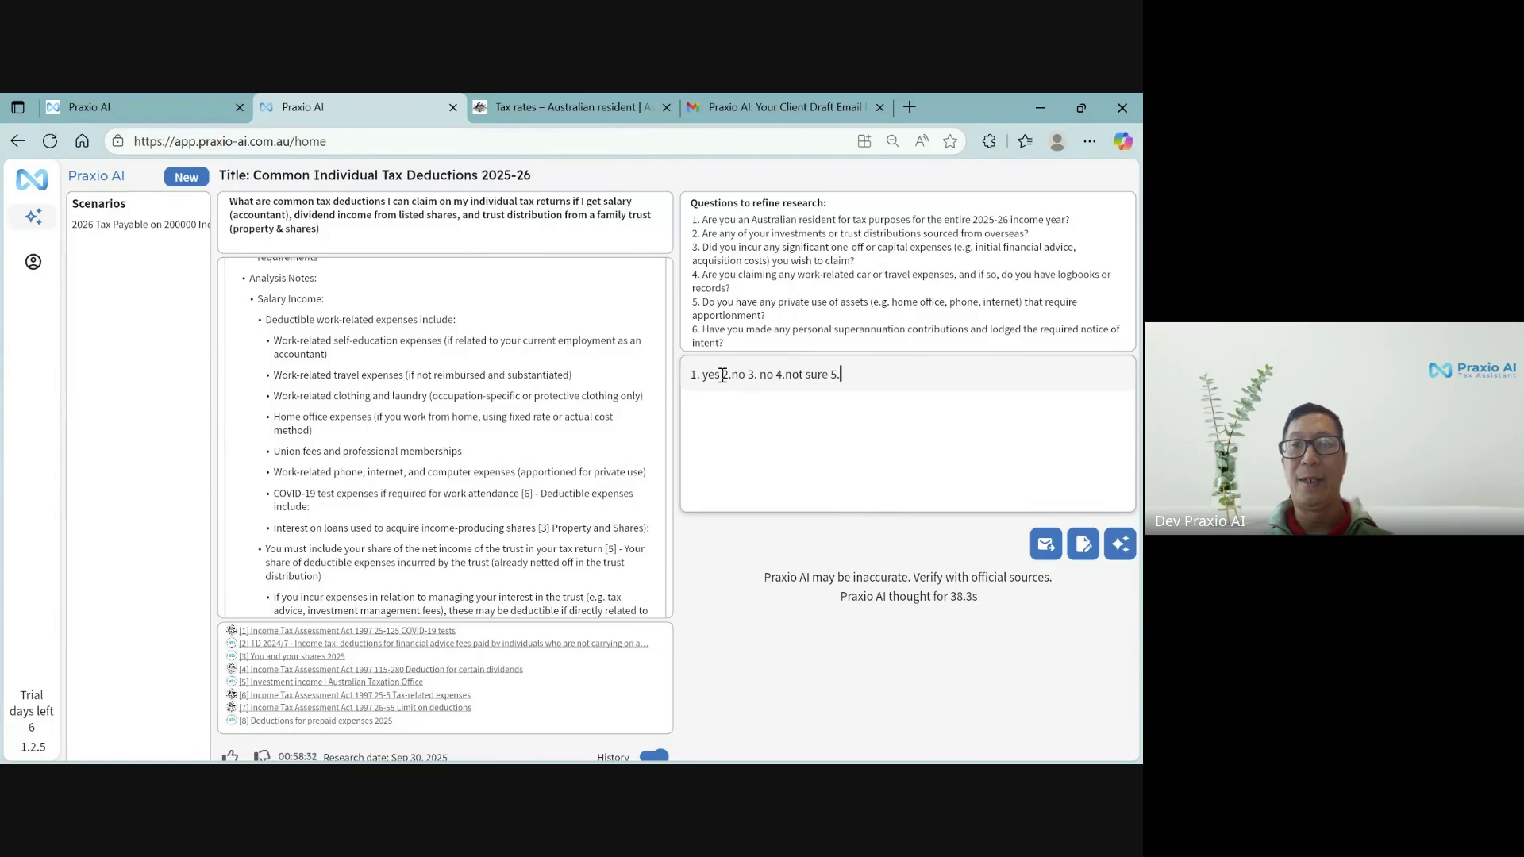
pyautogui.write(' yes ')
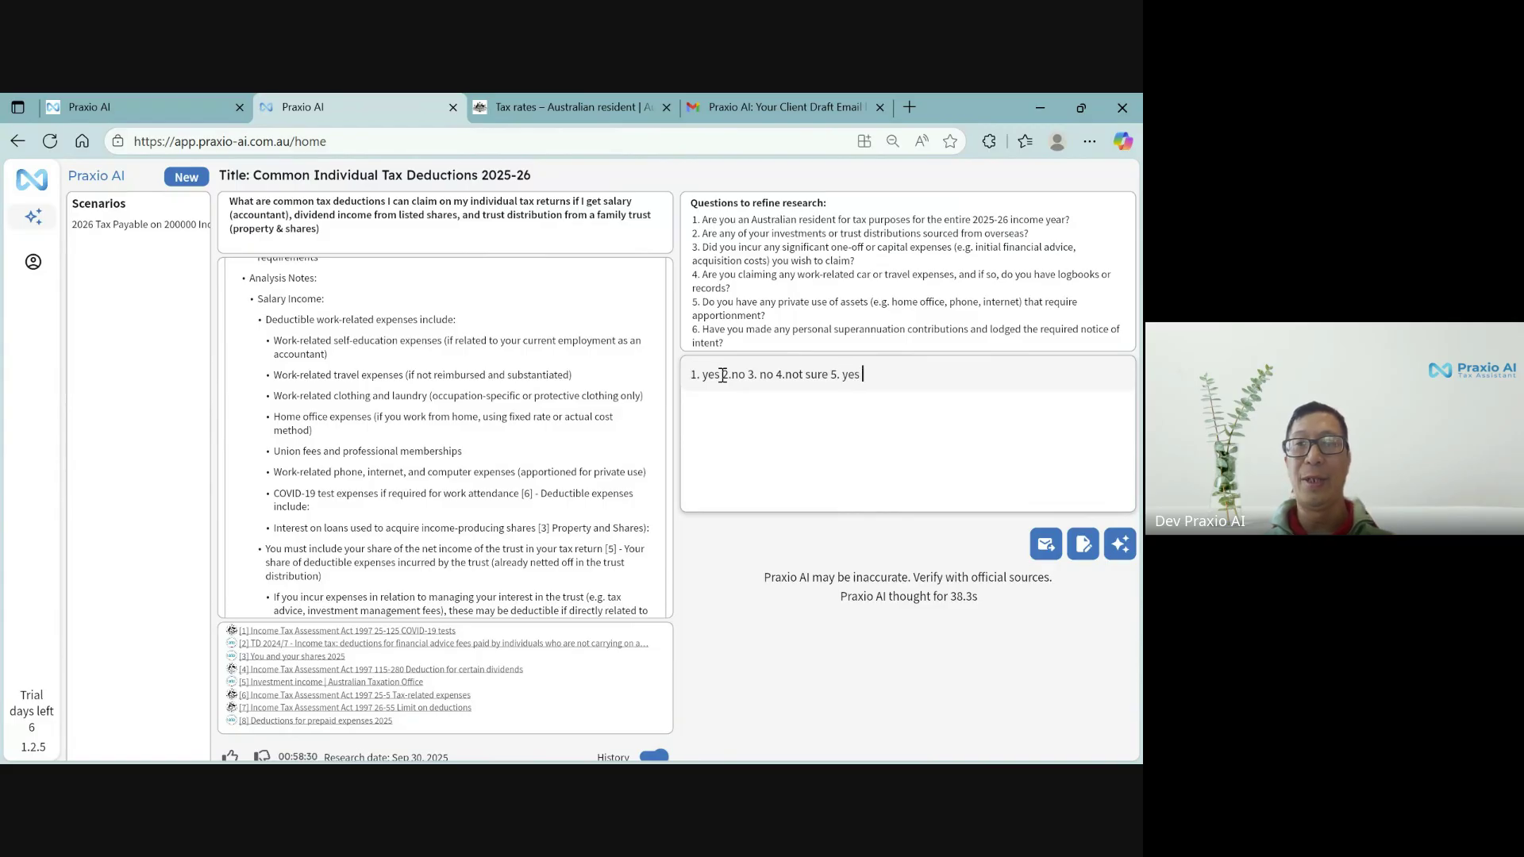
pyautogui.write('6. no')
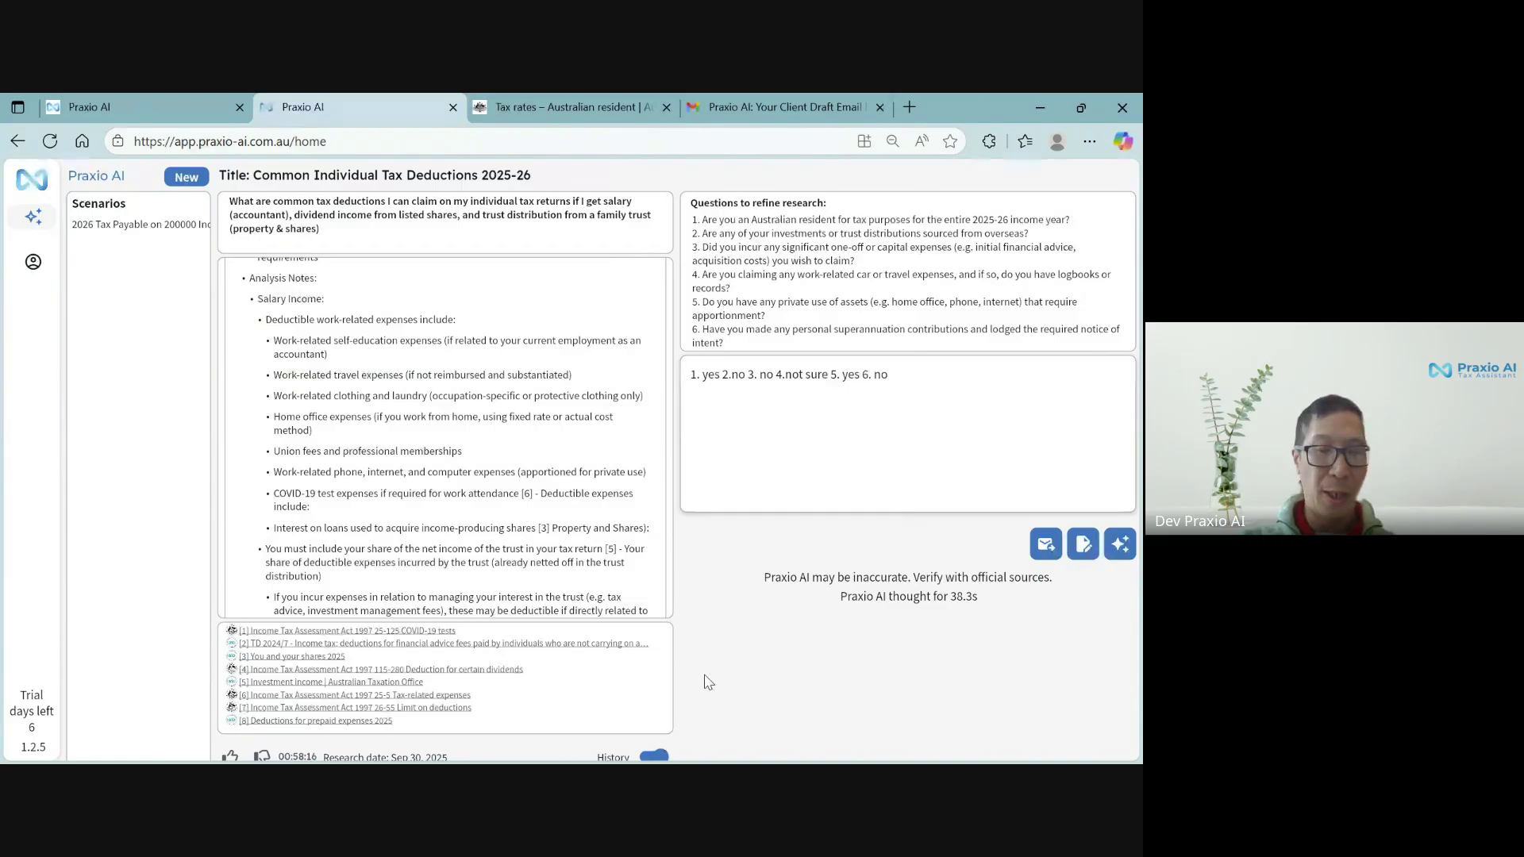
# Add questions on whether professional subscriptions and car expenses for driving to look at the family trust's property are deductible, and rerun the research
pyautogui.write('I also pay professional subscriptions, are those deductible, I drive my car sometimes to look at the property of the family trust, are car expenses deductible?')
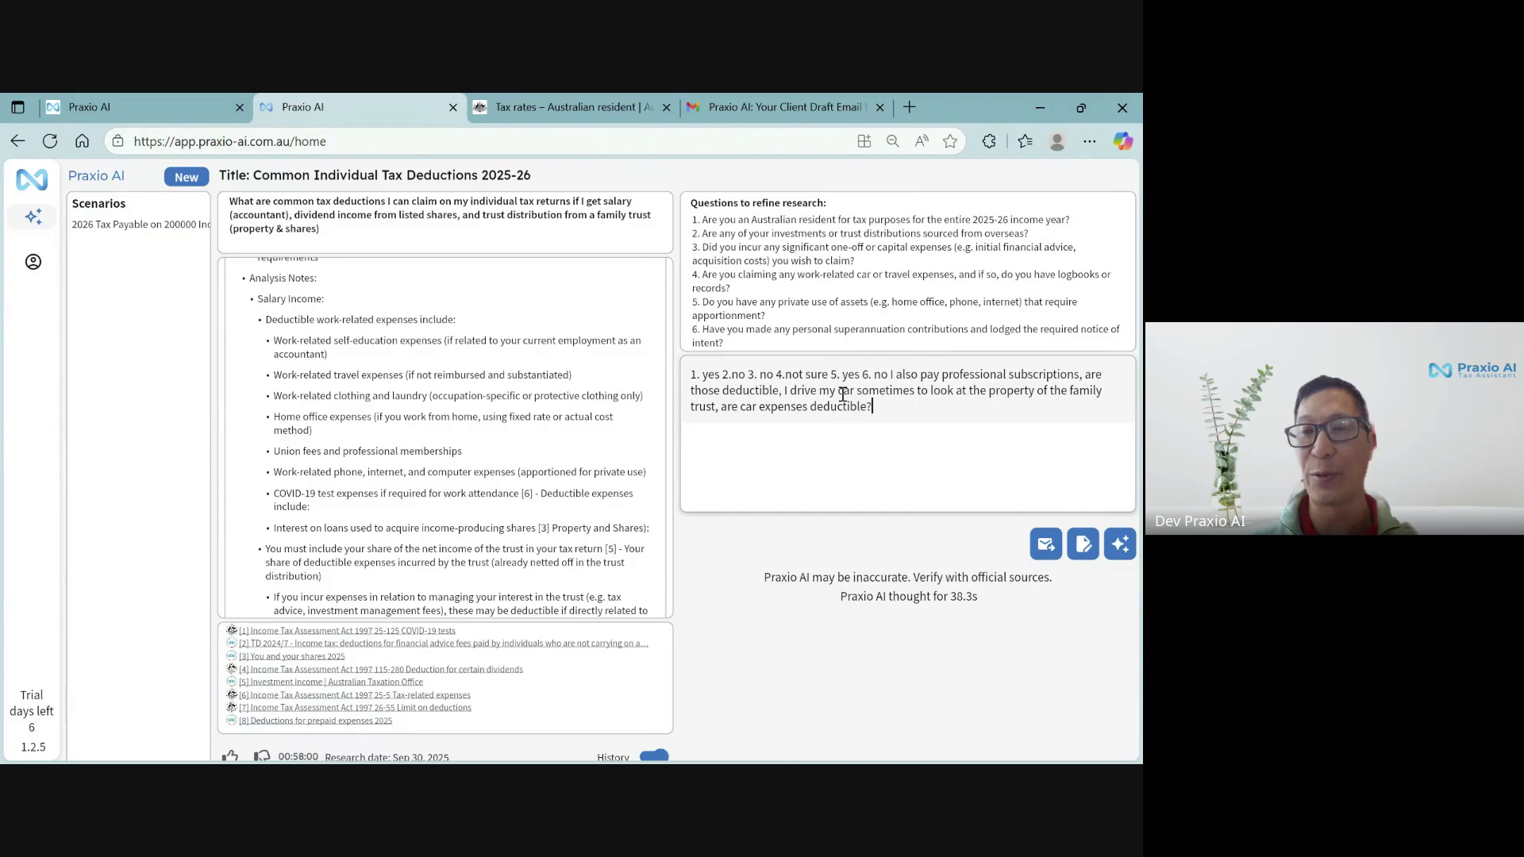
pyautogui.click(1121, 545)
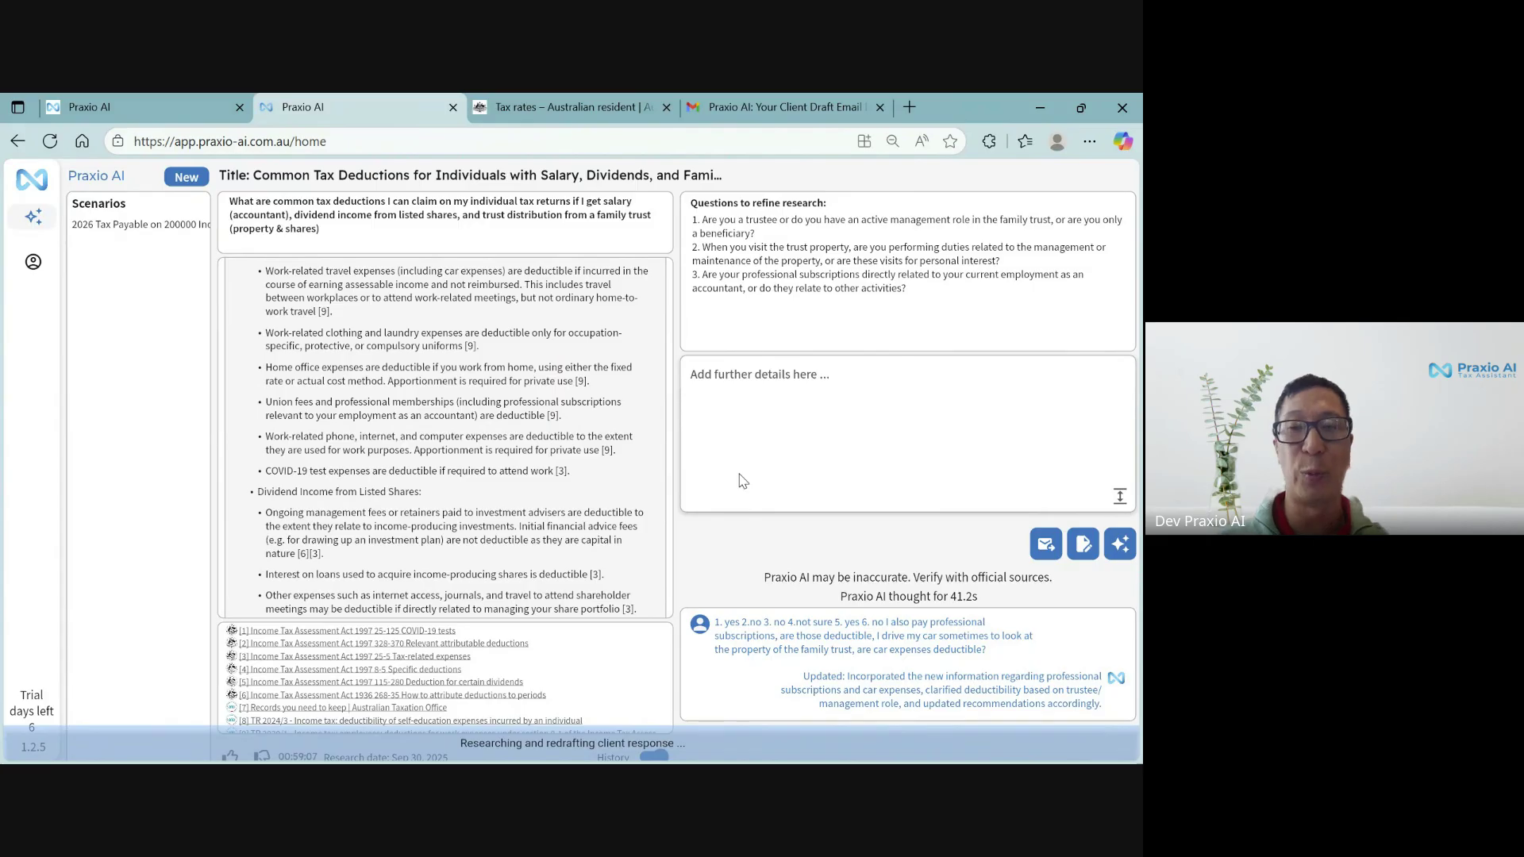
# Review the updated research's issue summary and its guidance on salary and listed-share dividend deductions
pyautogui.scroll(-1, 466, 406)
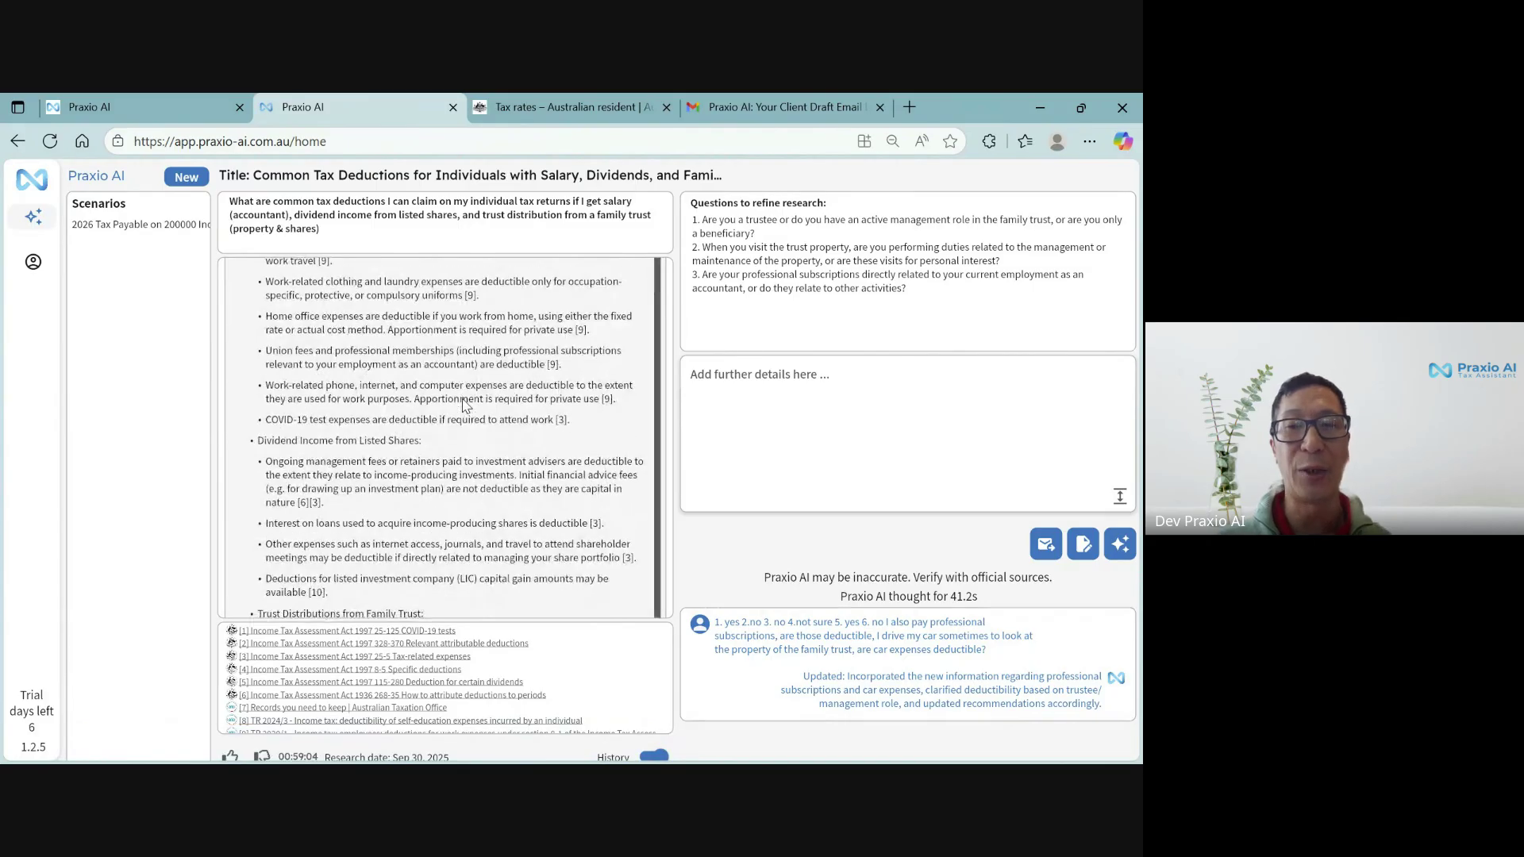
pyautogui.scroll(-5, 466, 406)
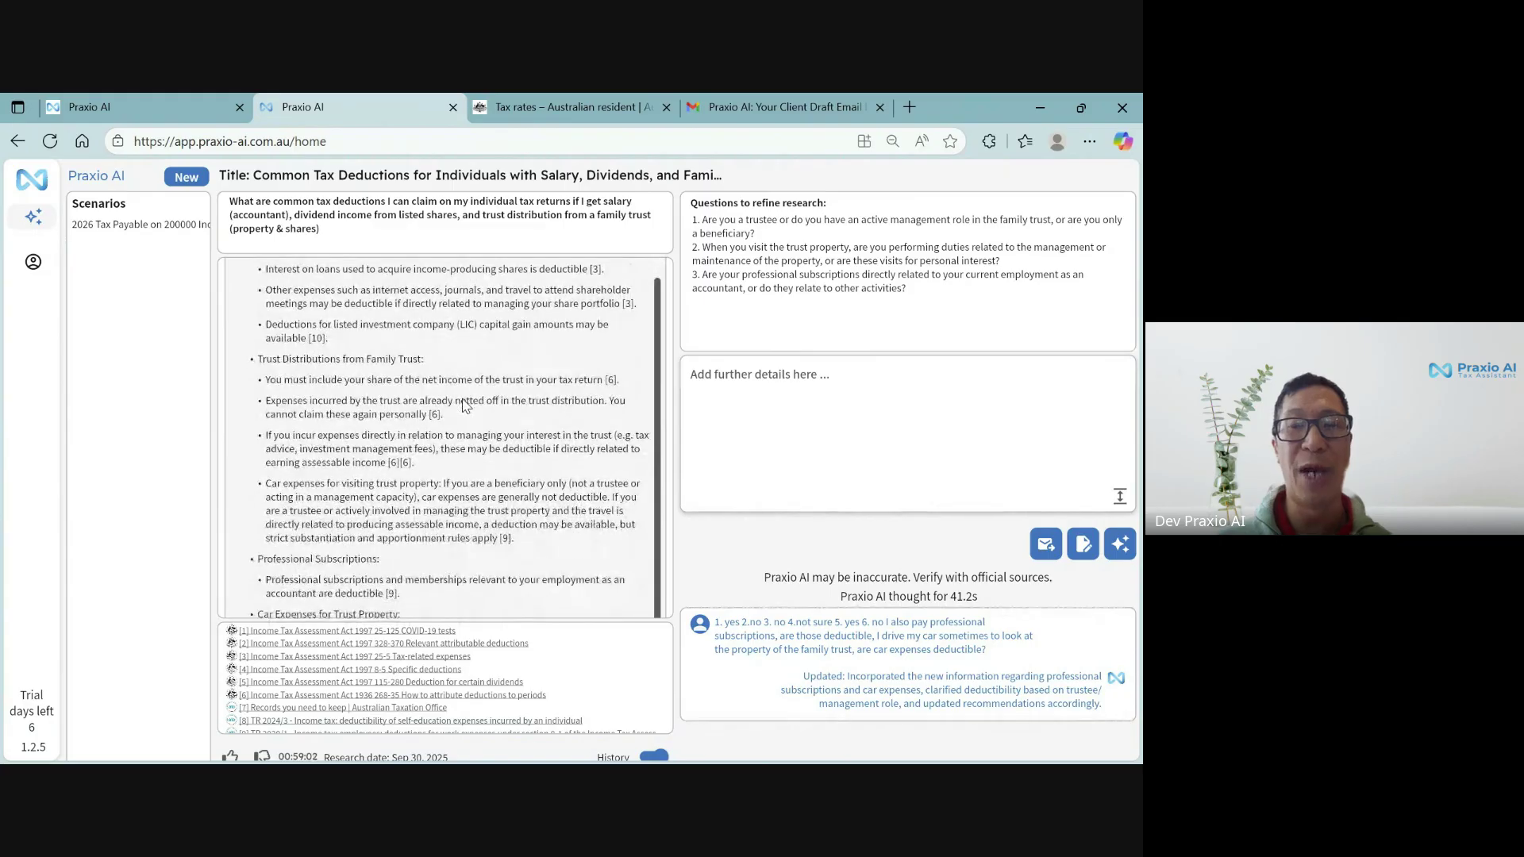
pyautogui.scroll(-2, 466, 405)
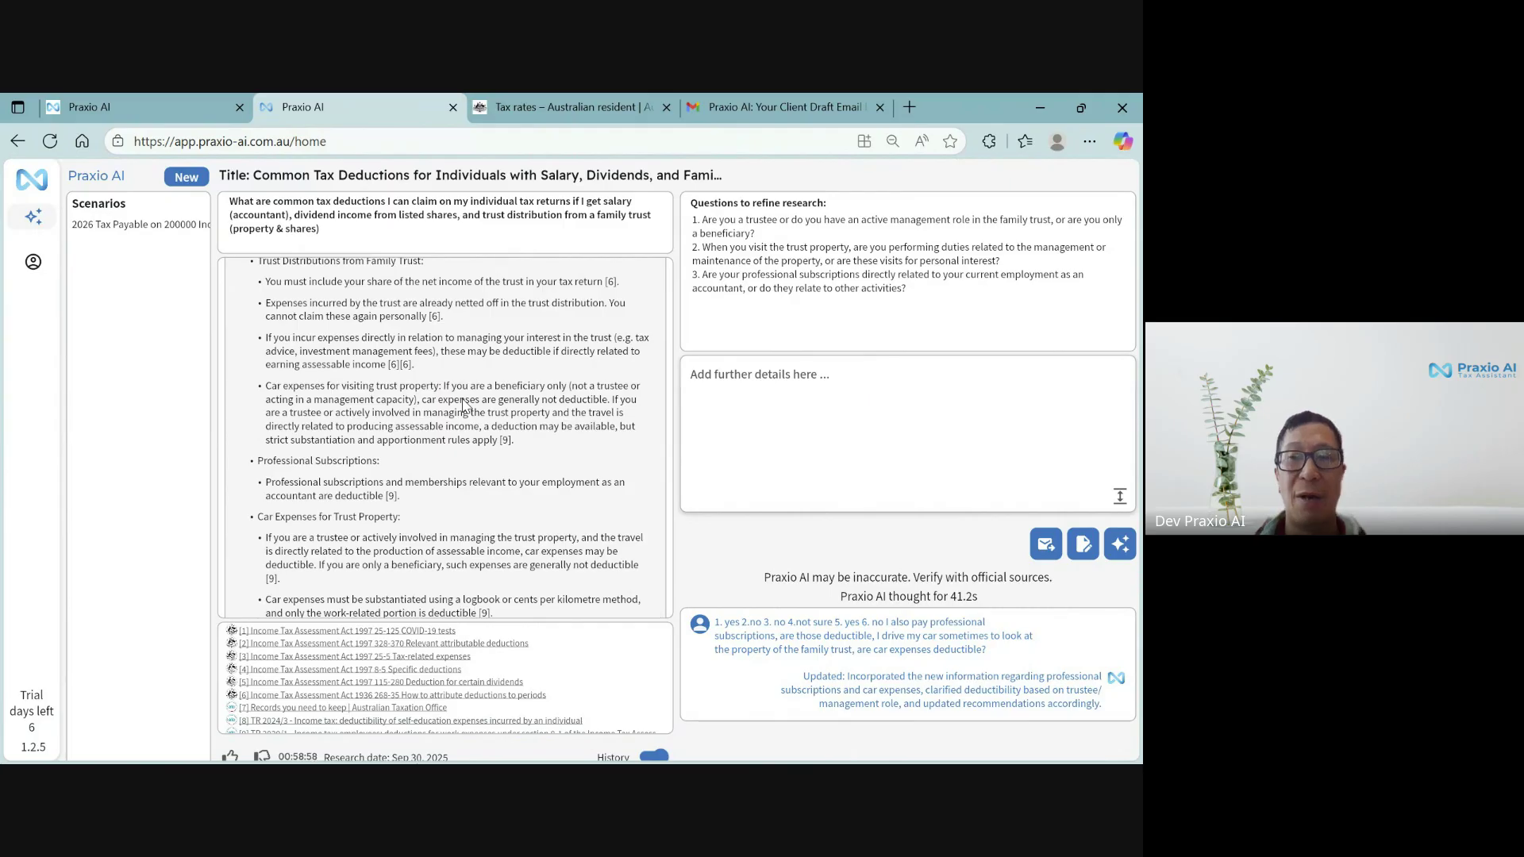
pyautogui.scroll(8, 472, 432)
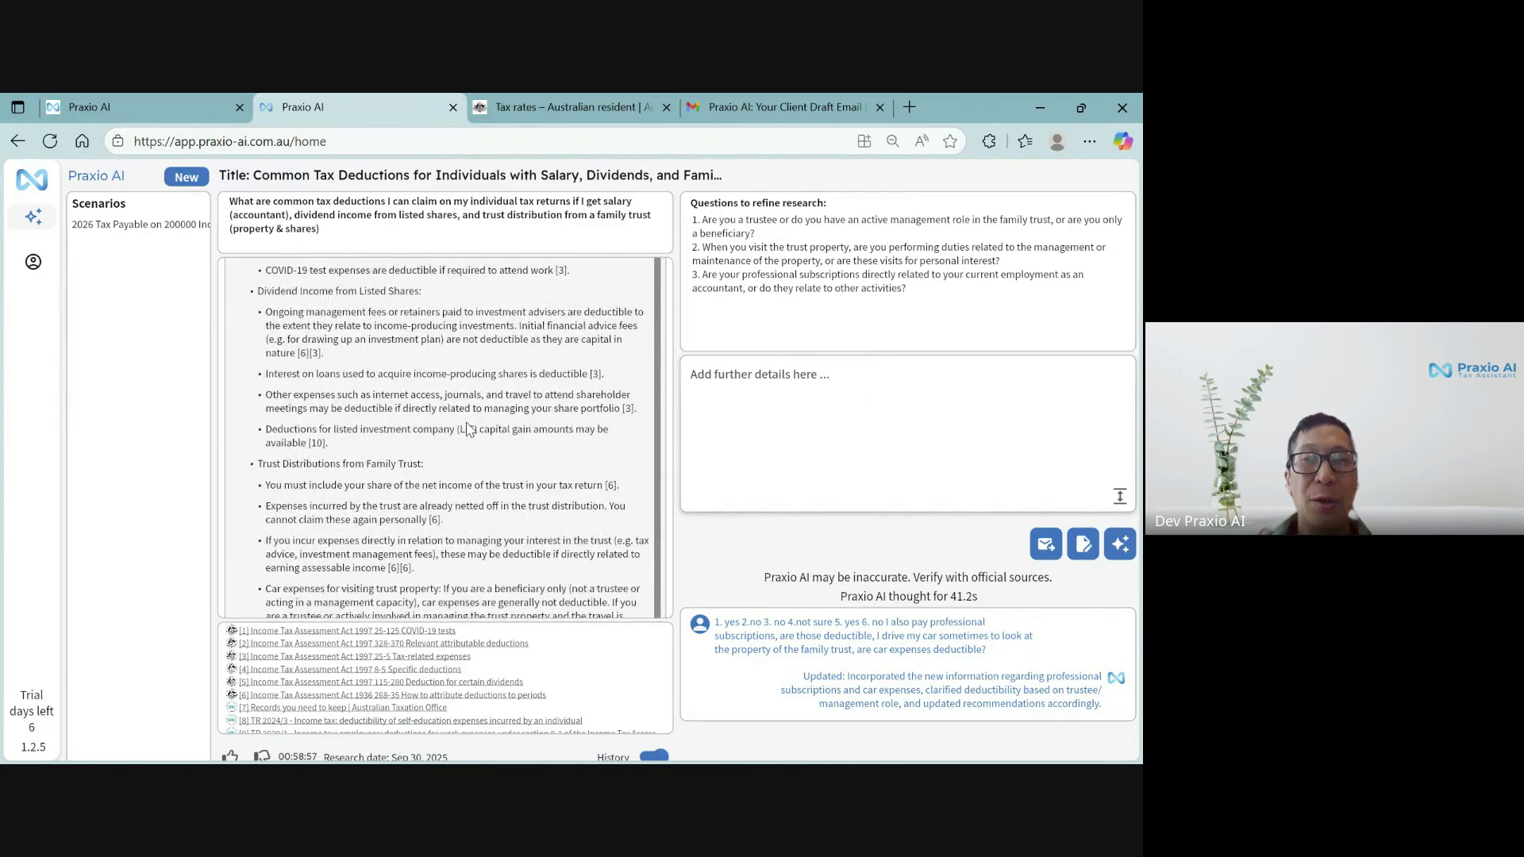
pyautogui.scroll(3, 491, 563)
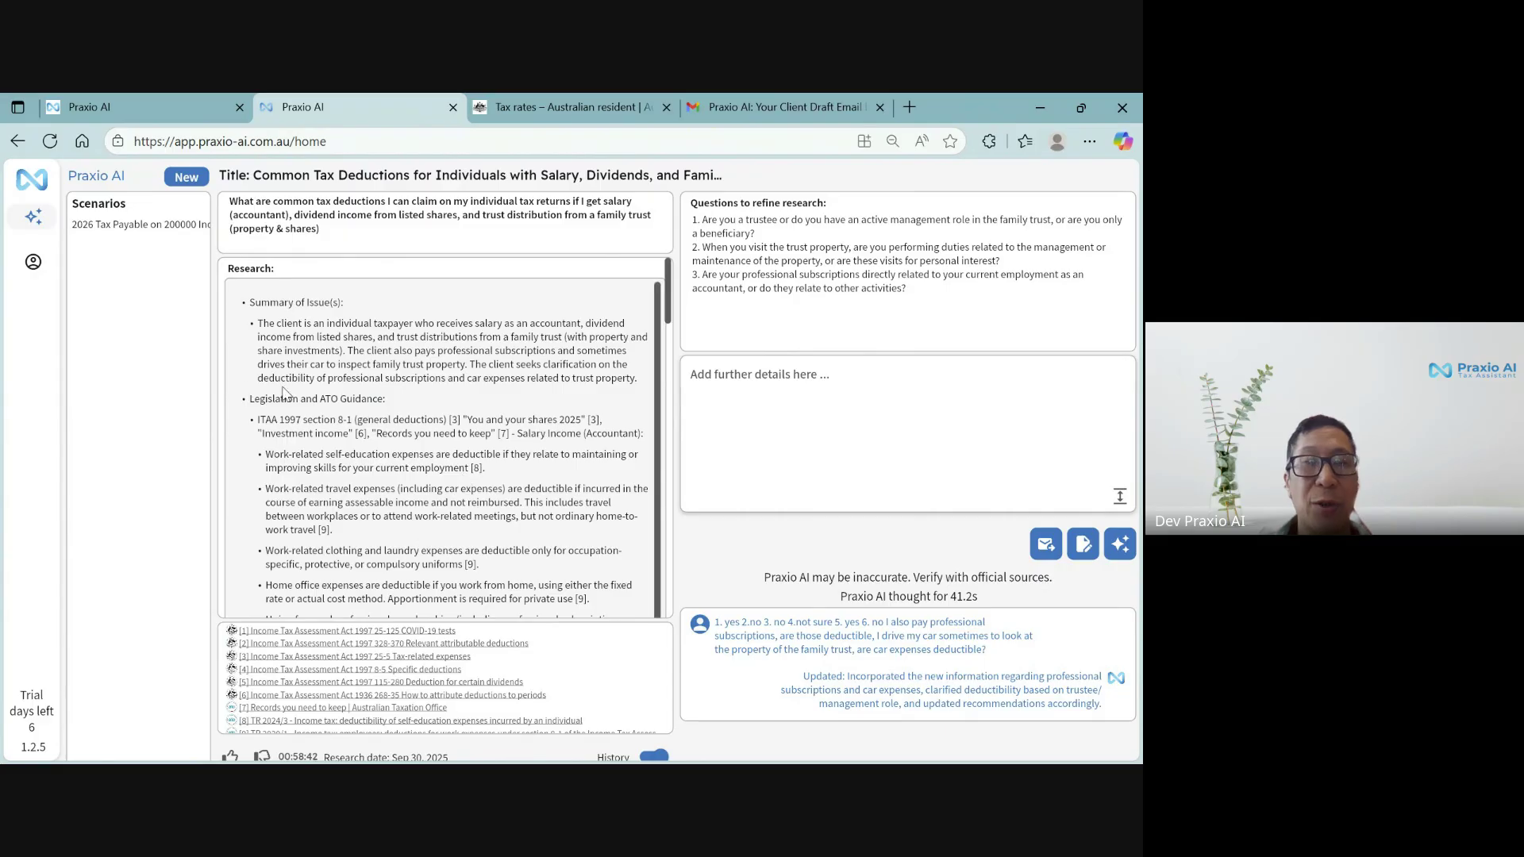
pyautogui.scroll(-3, 337, 355)
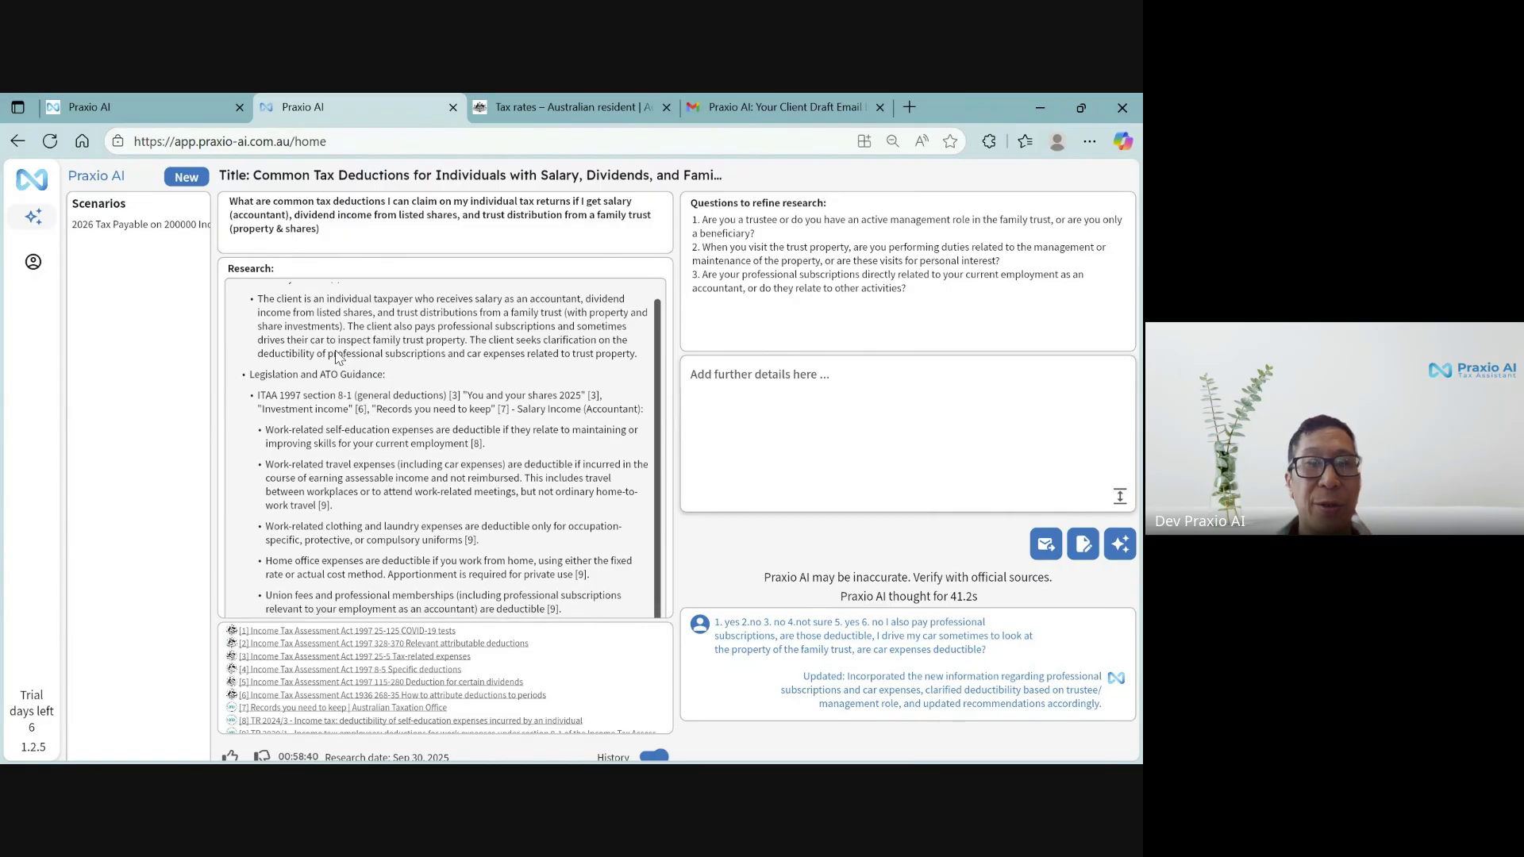
pyautogui.scroll(-4, 336, 355)
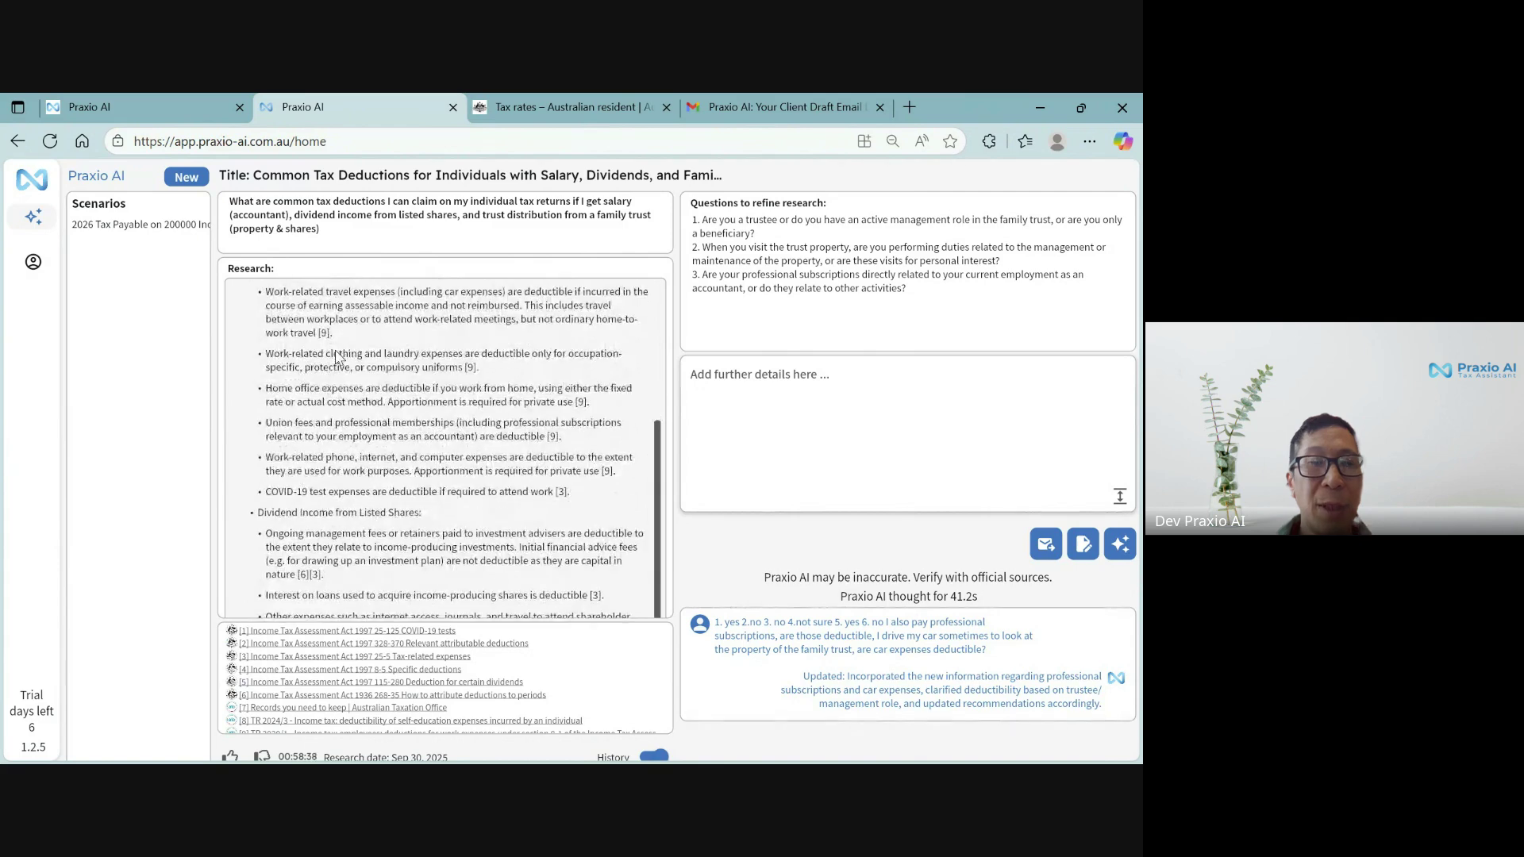
pyautogui.scroll(-3, 337, 355)
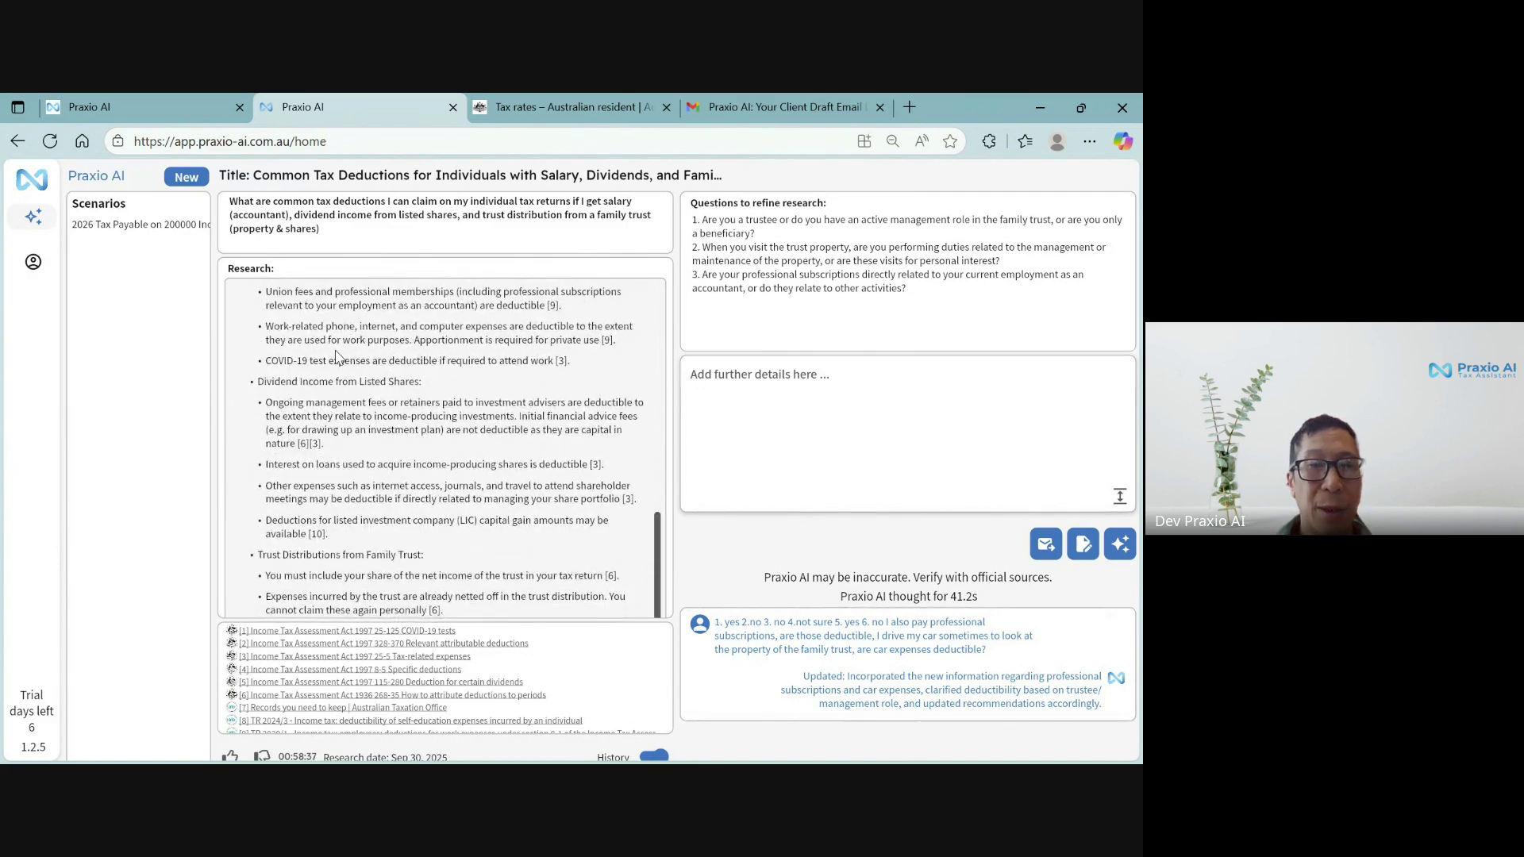
# Examine the updated research on trust distributions, professional subscriptions, trust property car expenses, record keeping, risks and recommendations
pyautogui.scroll(-2, 336, 354)
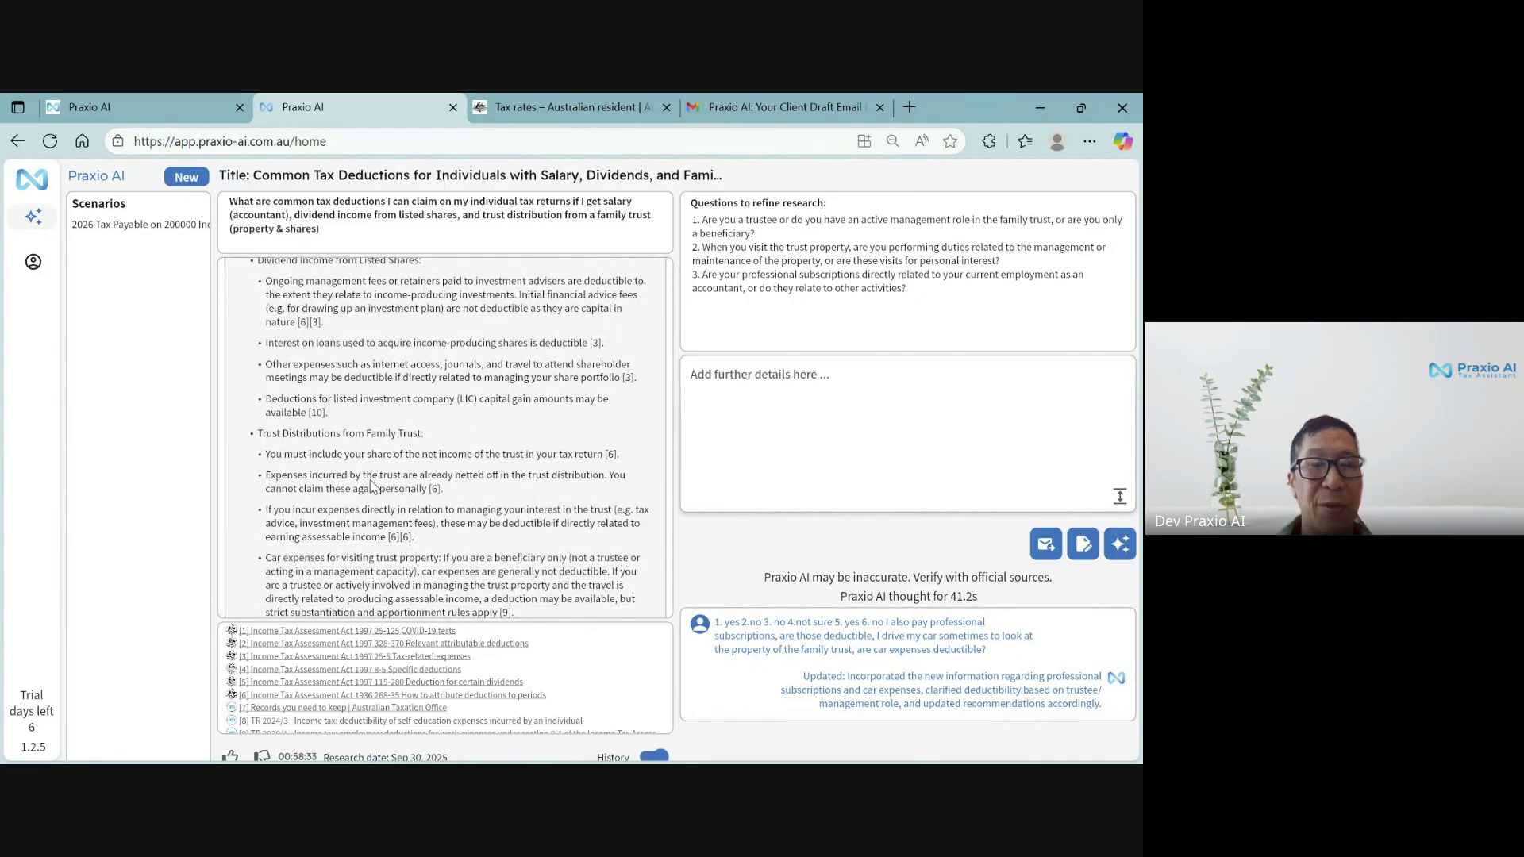
pyautogui.scroll(-1, 365, 480)
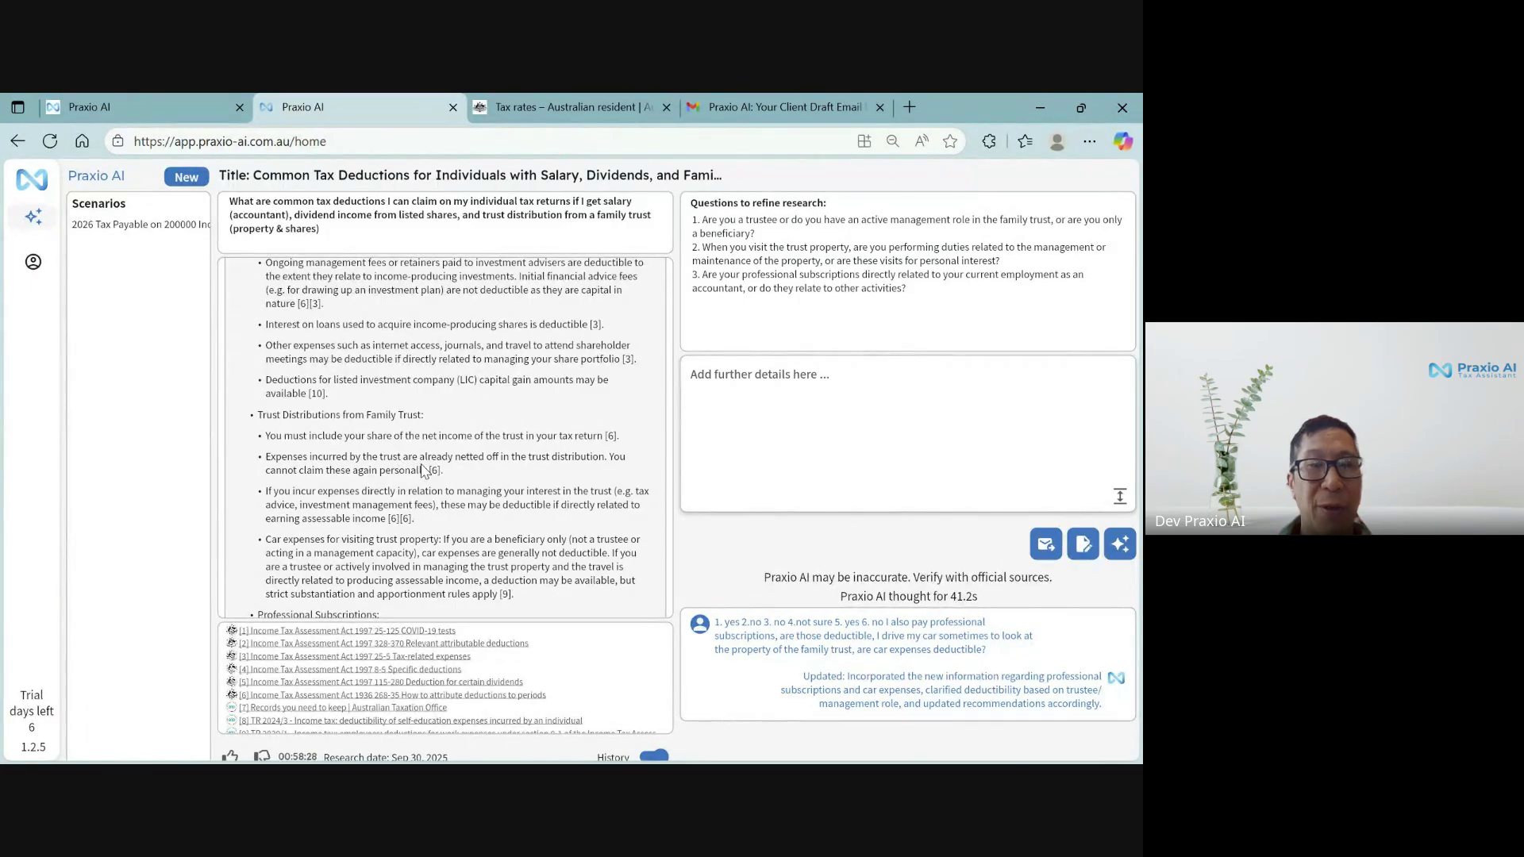
pyautogui.scroll(-2, 425, 470)
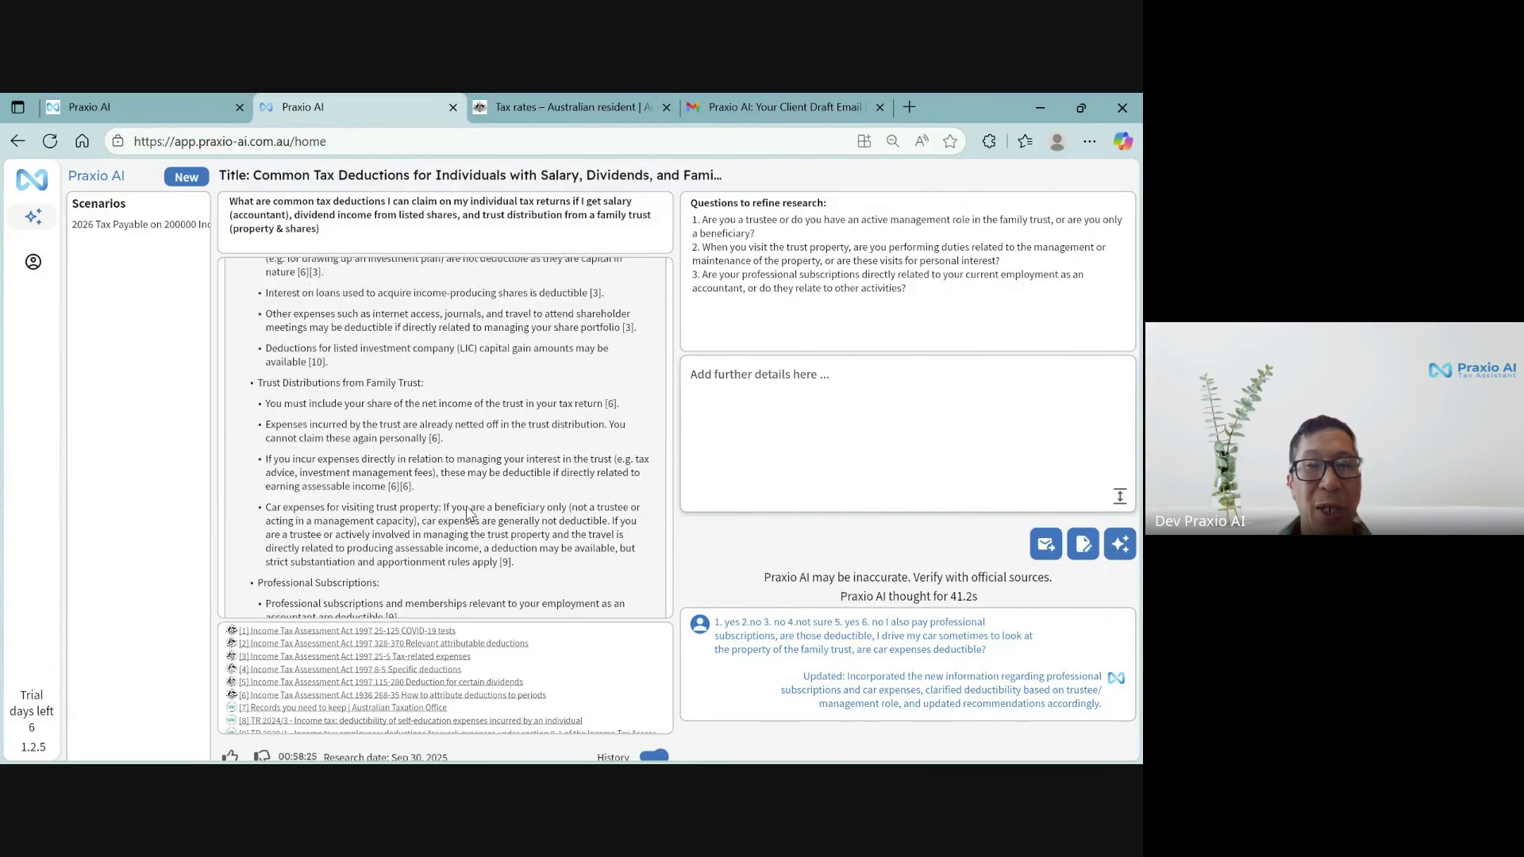
pyautogui.scroll(-2, 508, 516)
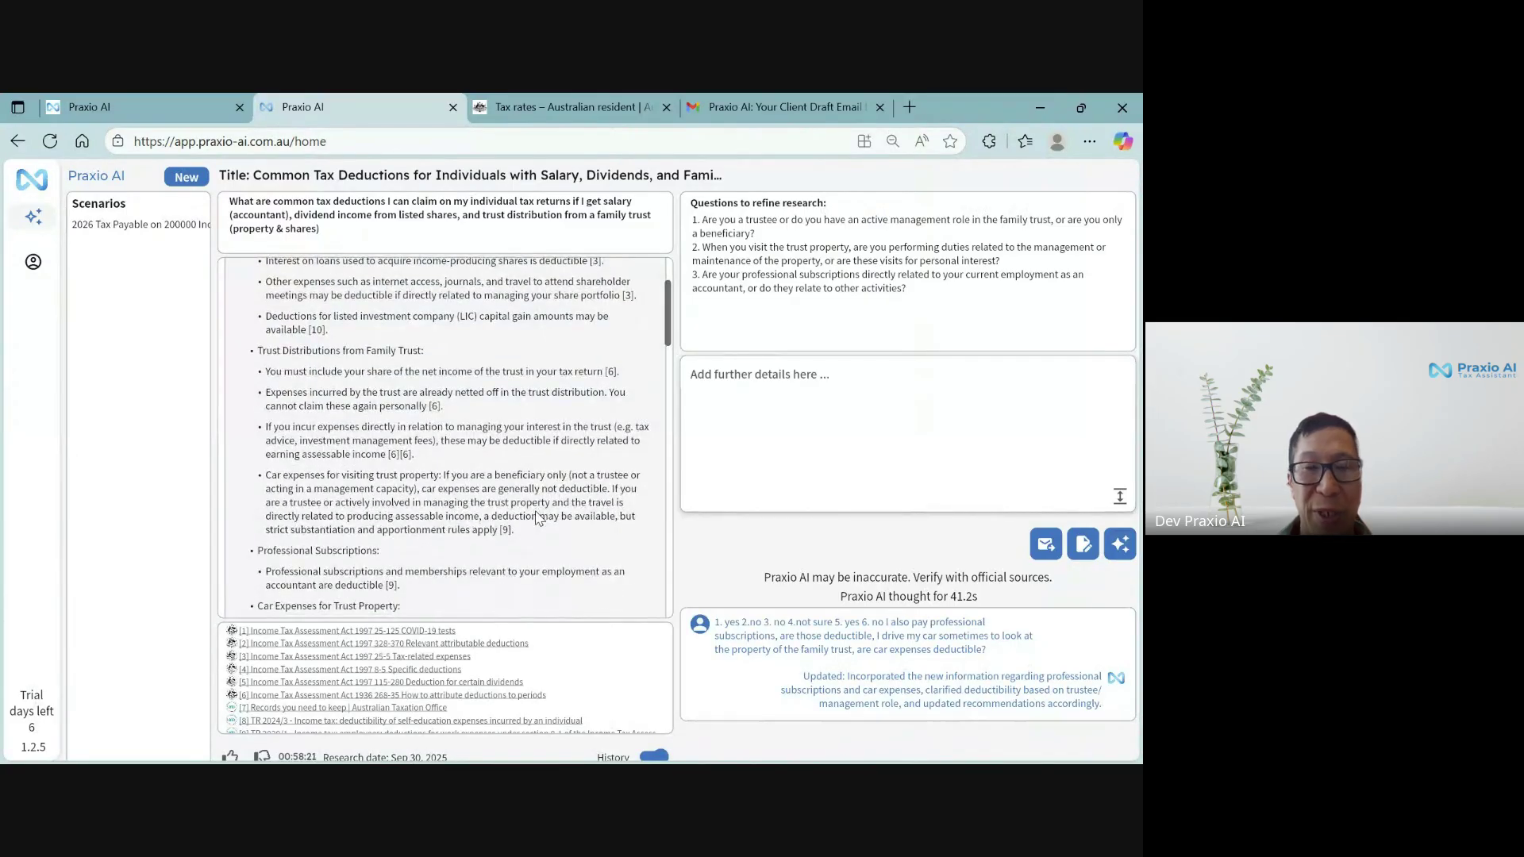
pyautogui.scroll(-3, 537, 517)
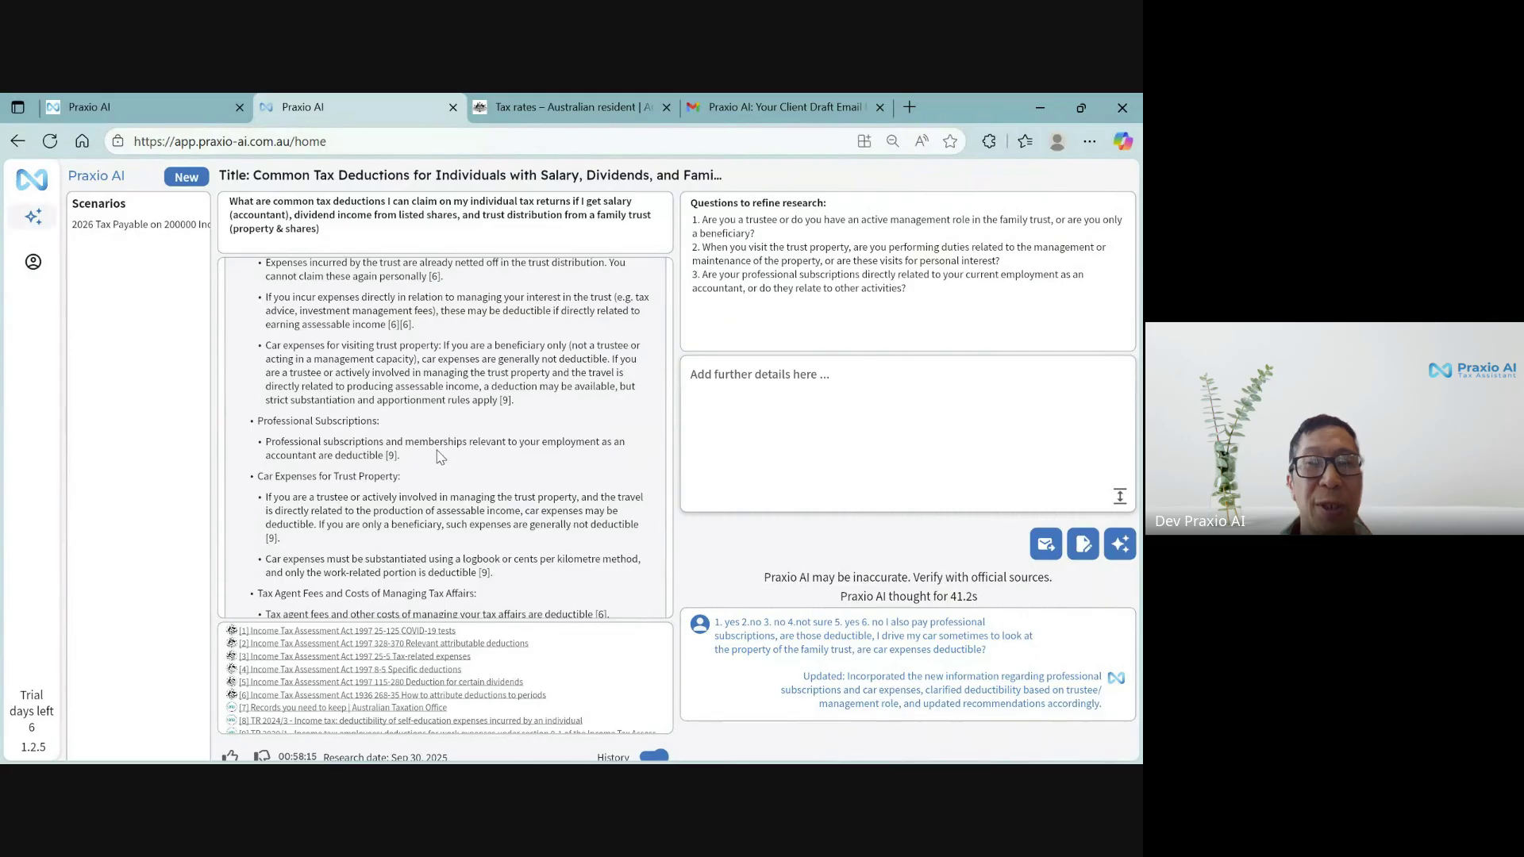
pyautogui.scroll(-2, 429, 452)
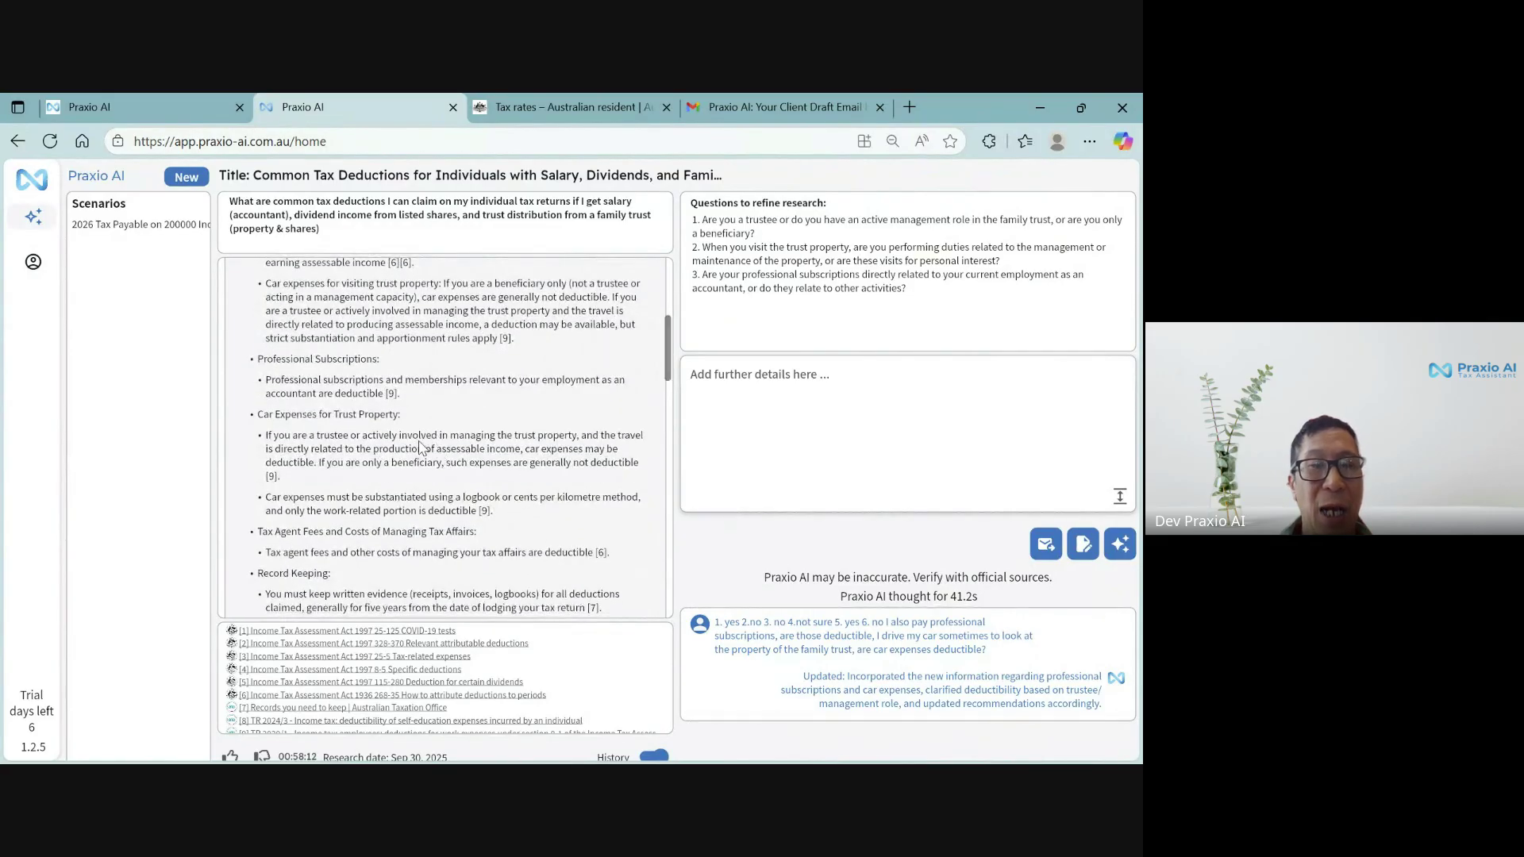
pyautogui.scroll(-2, 420, 449)
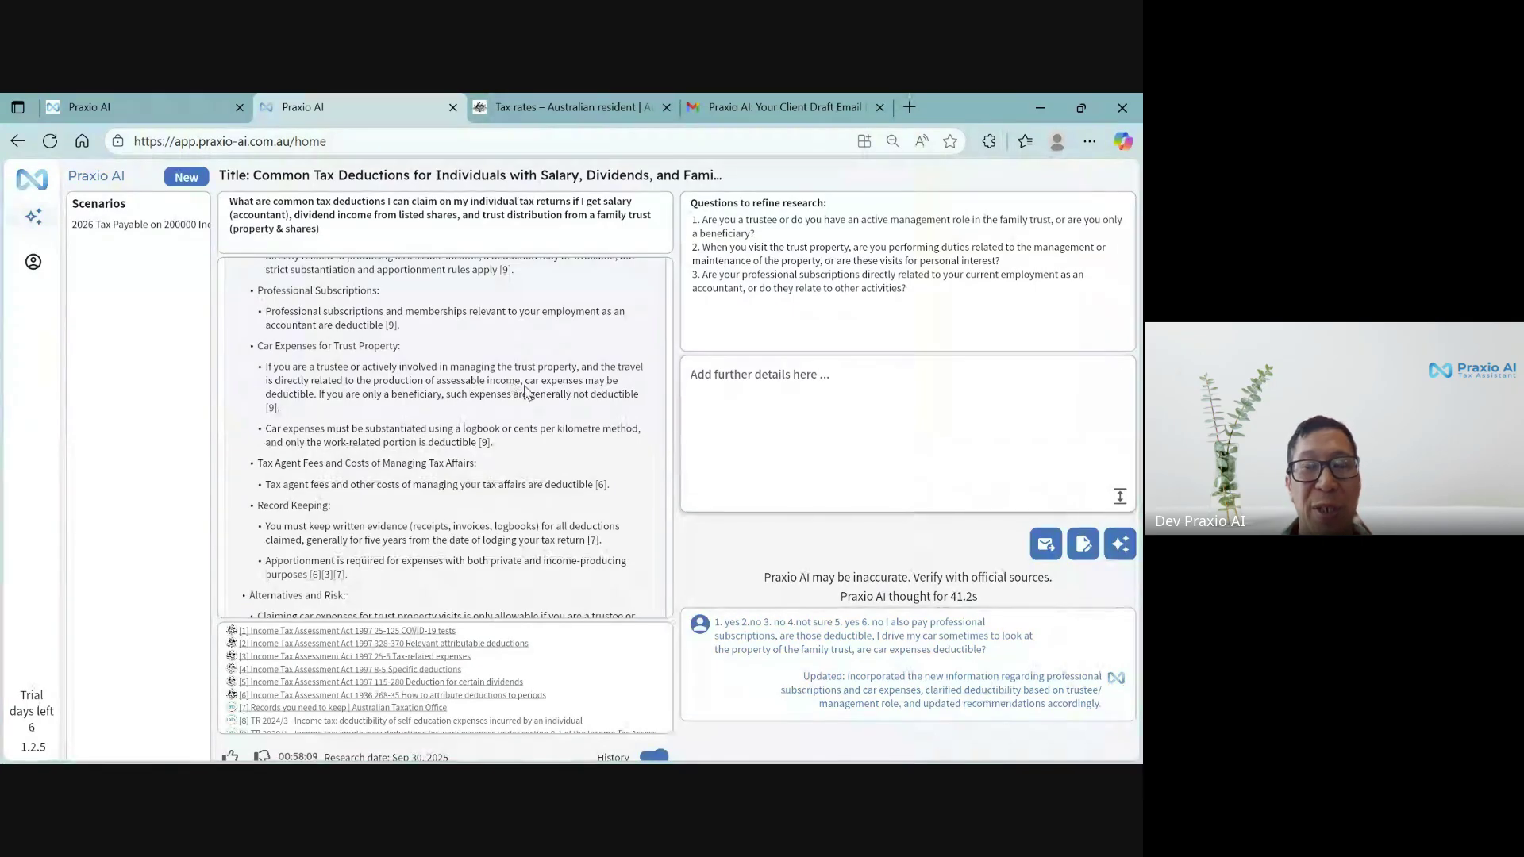
pyautogui.scroll(-1, 469, 400)
pyautogui.scroll(-4, 469, 399)
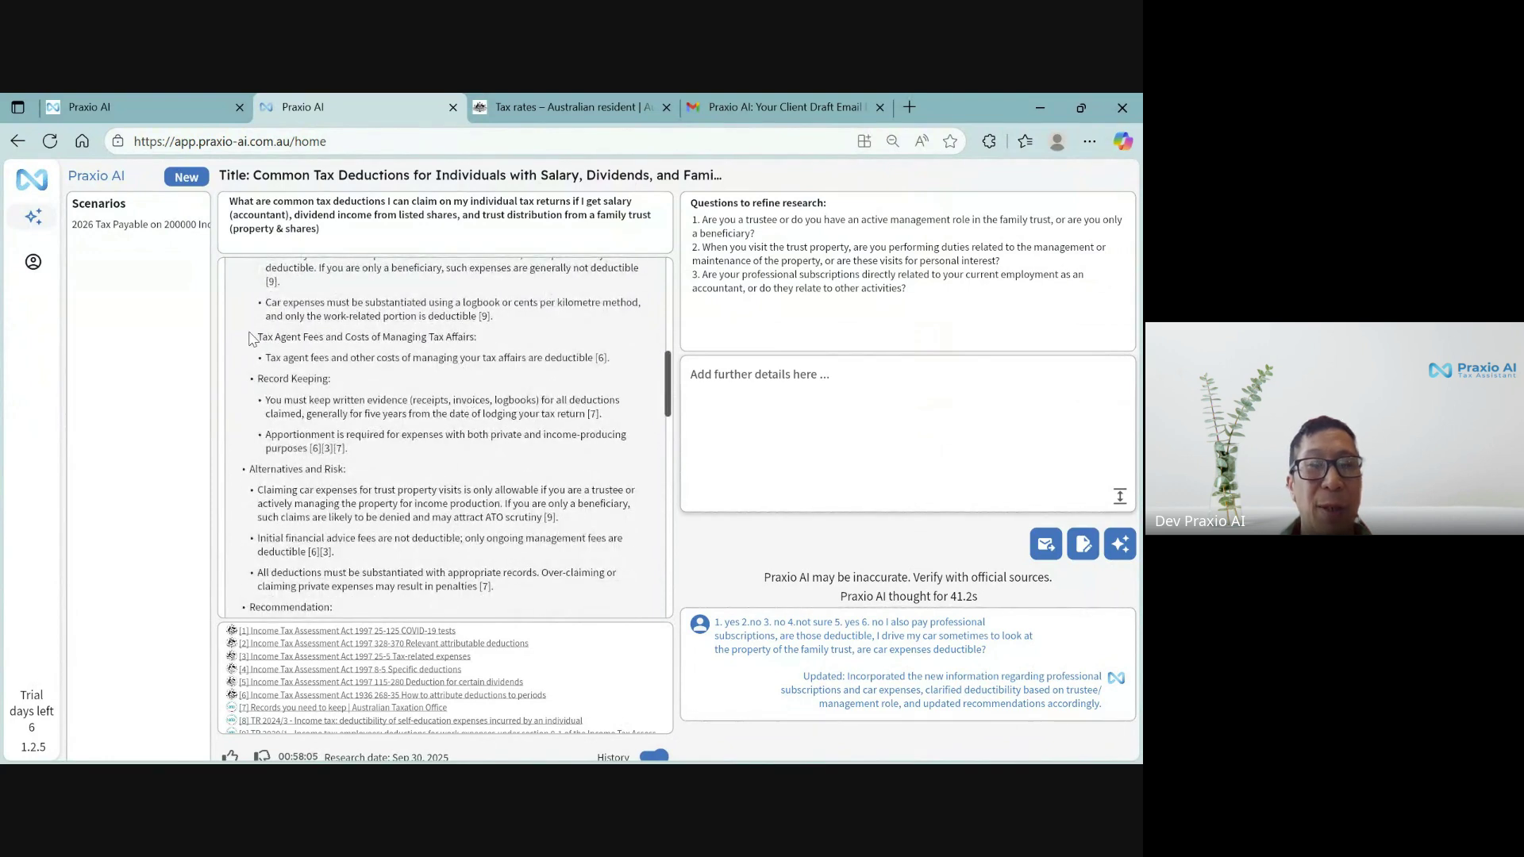
pyautogui.scroll(-4, 365, 494)
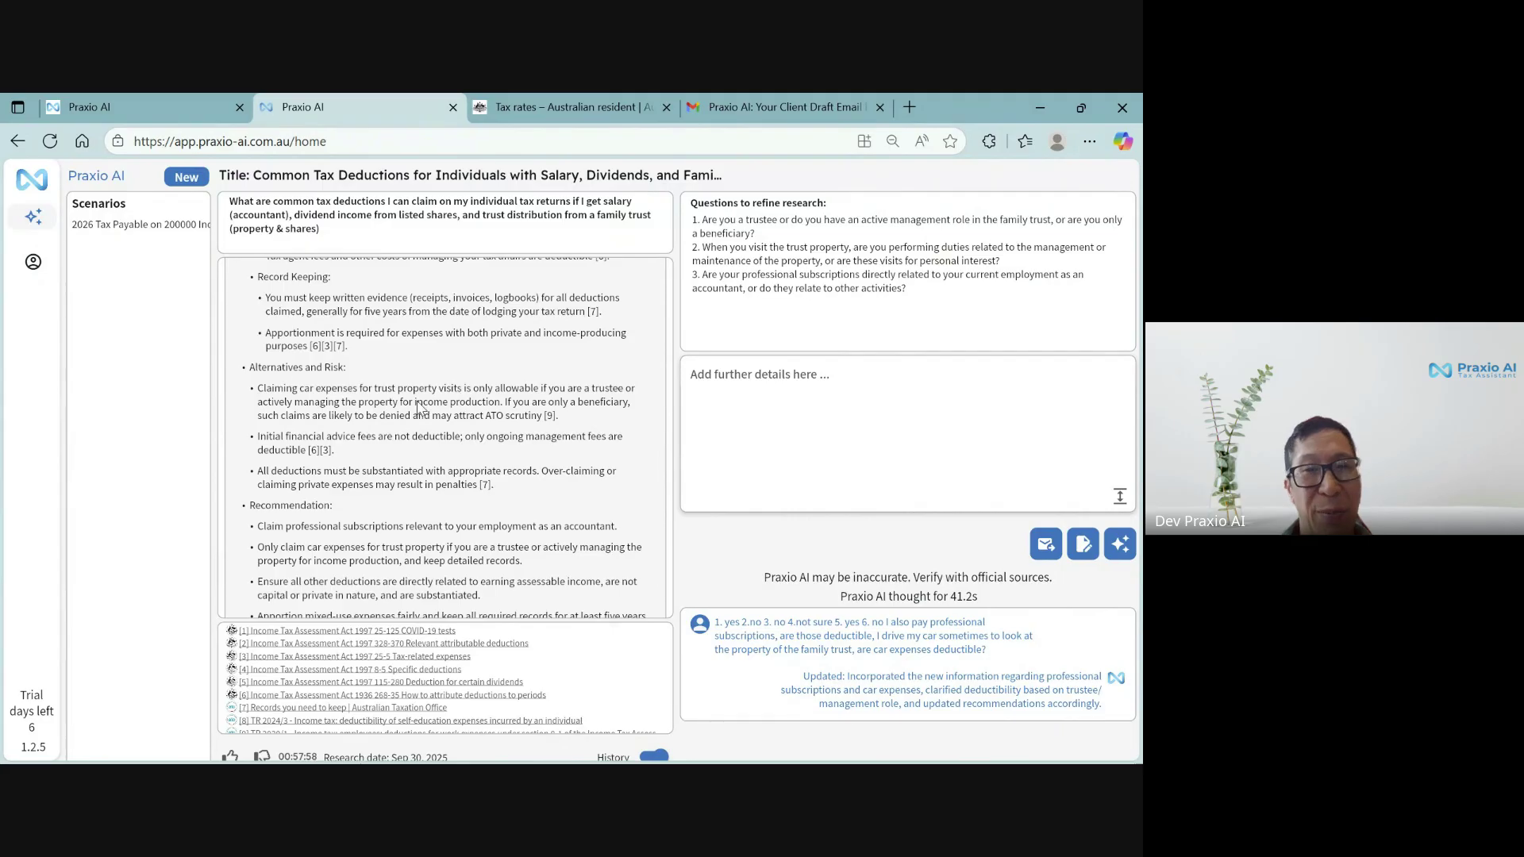
pyautogui.scroll(-5, 451, 405)
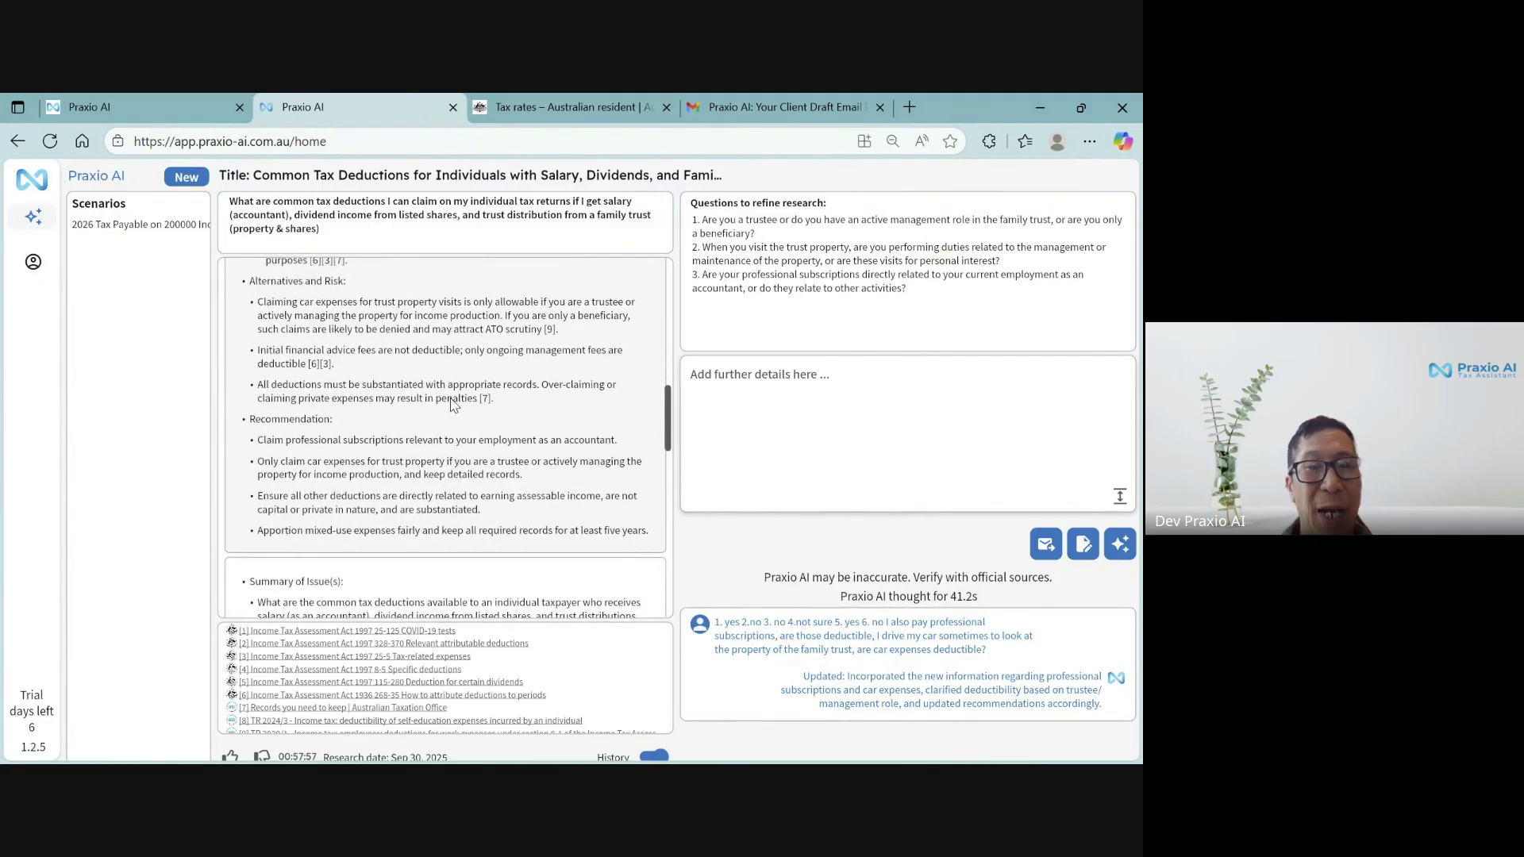
# Look through the earlier research version below the updated one and return to the updated risks and recommendations
pyautogui.scroll(-3, 422, 451)
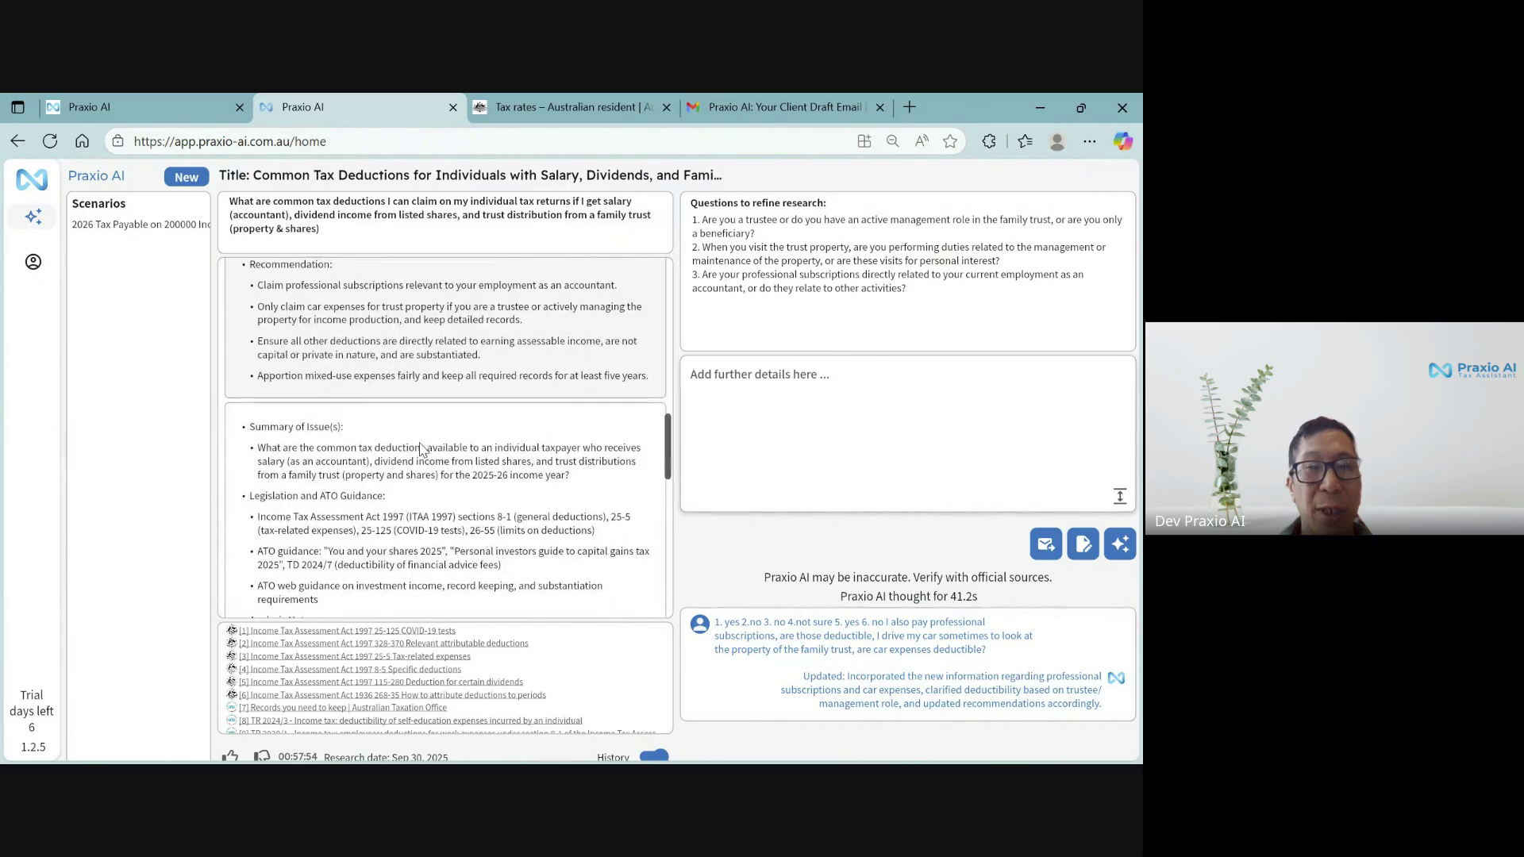
pyautogui.scroll(-4, 434, 492)
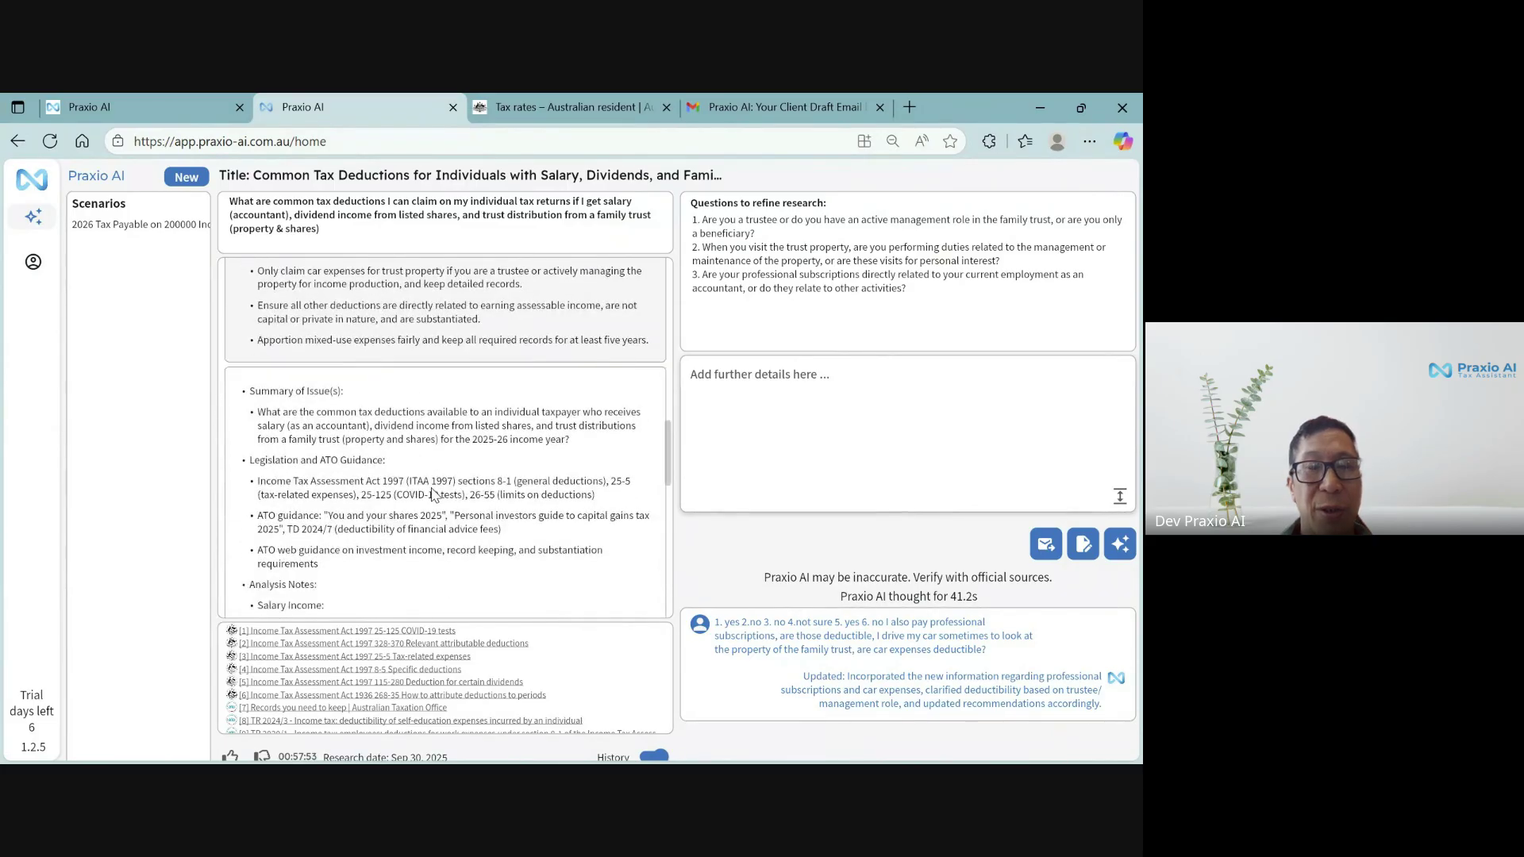
pyautogui.scroll(-6, 435, 495)
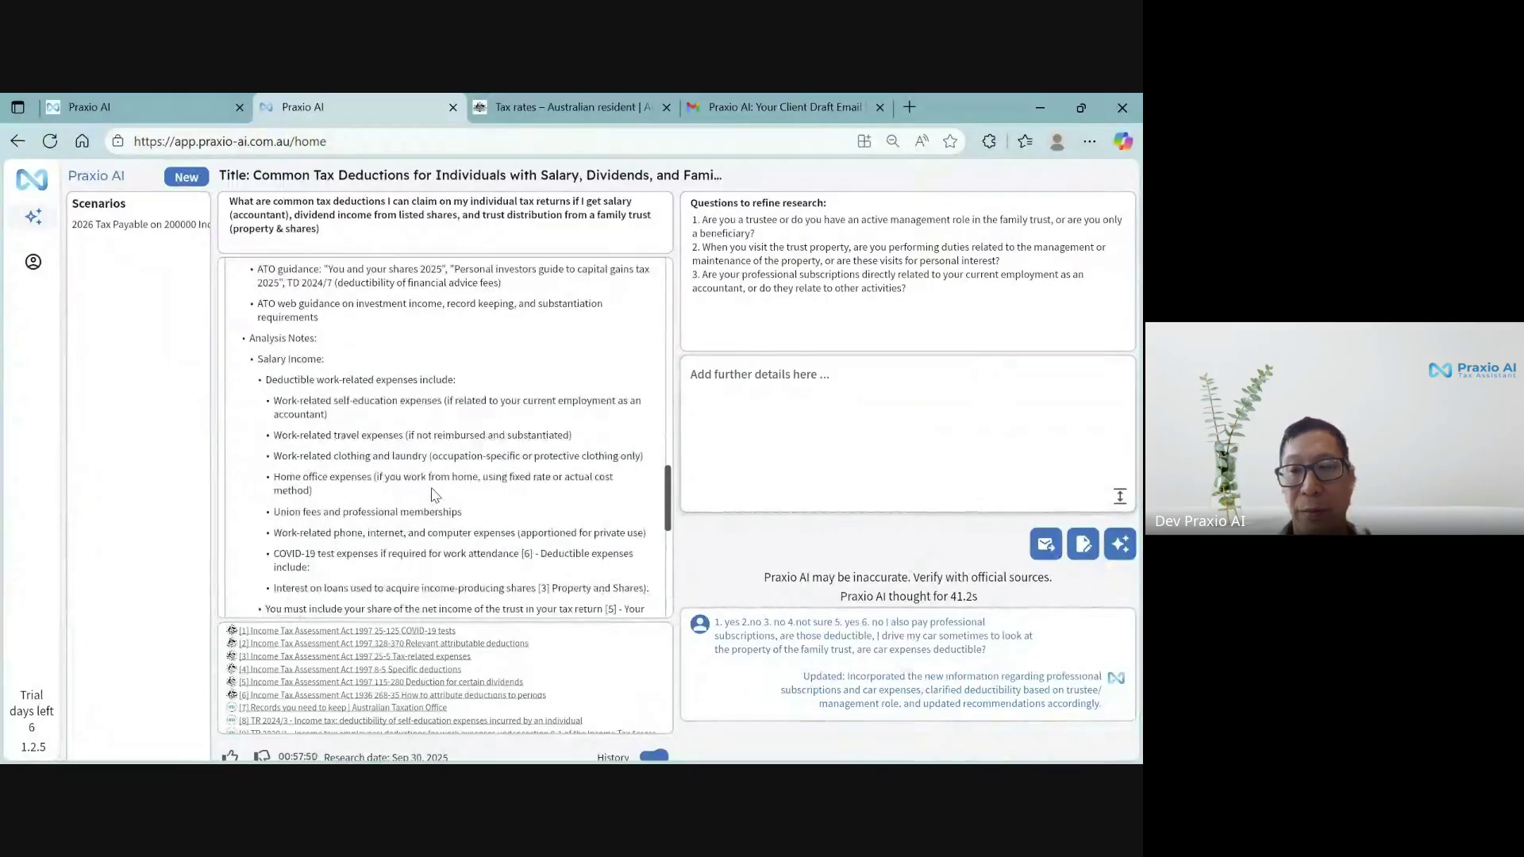
pyautogui.scroll(-7, 435, 495)
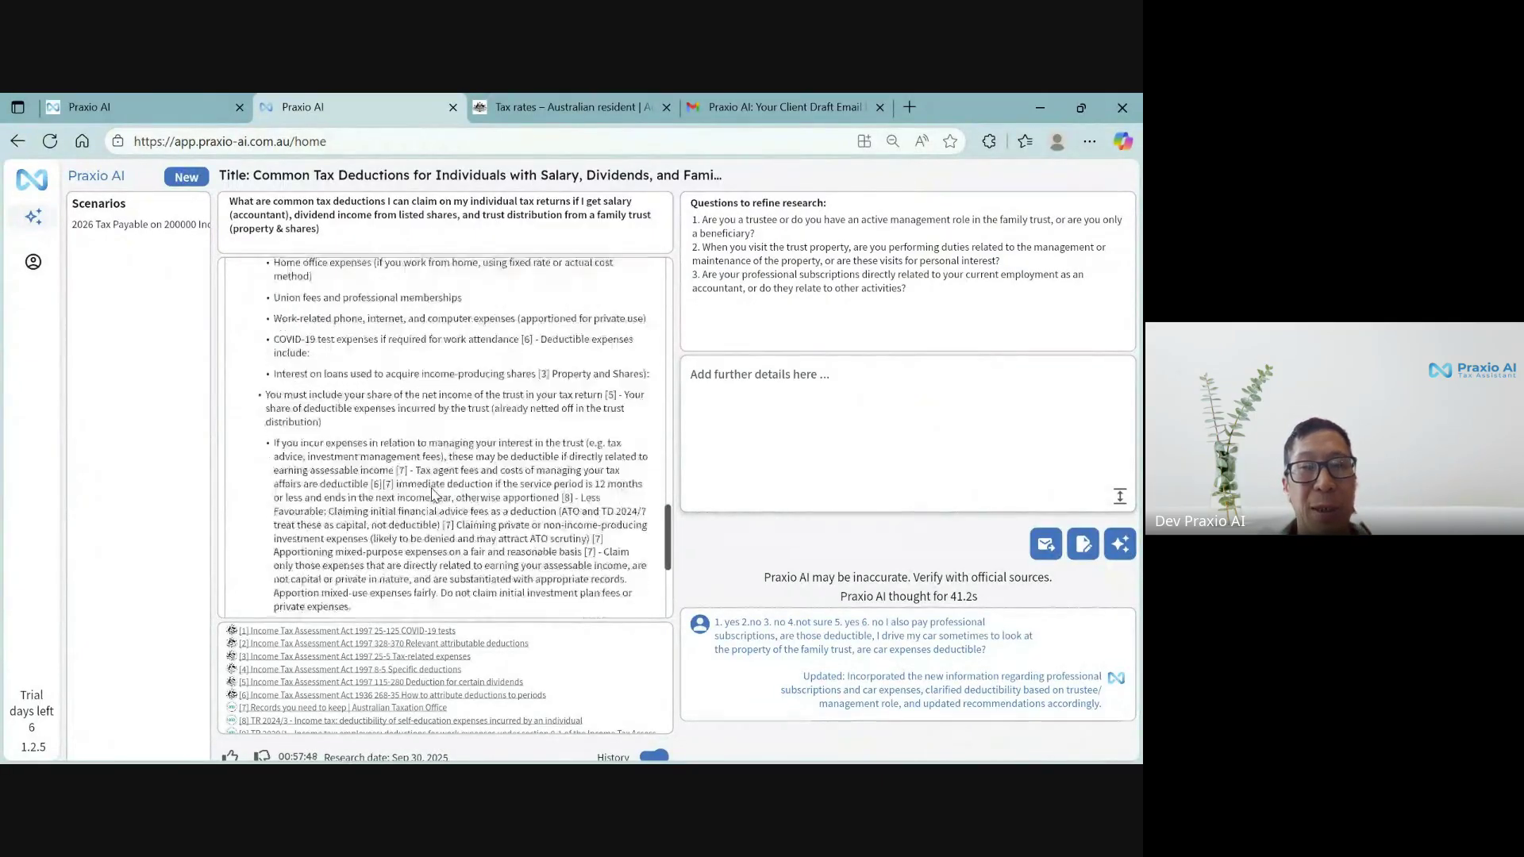
pyautogui.scroll(10, 435, 493)
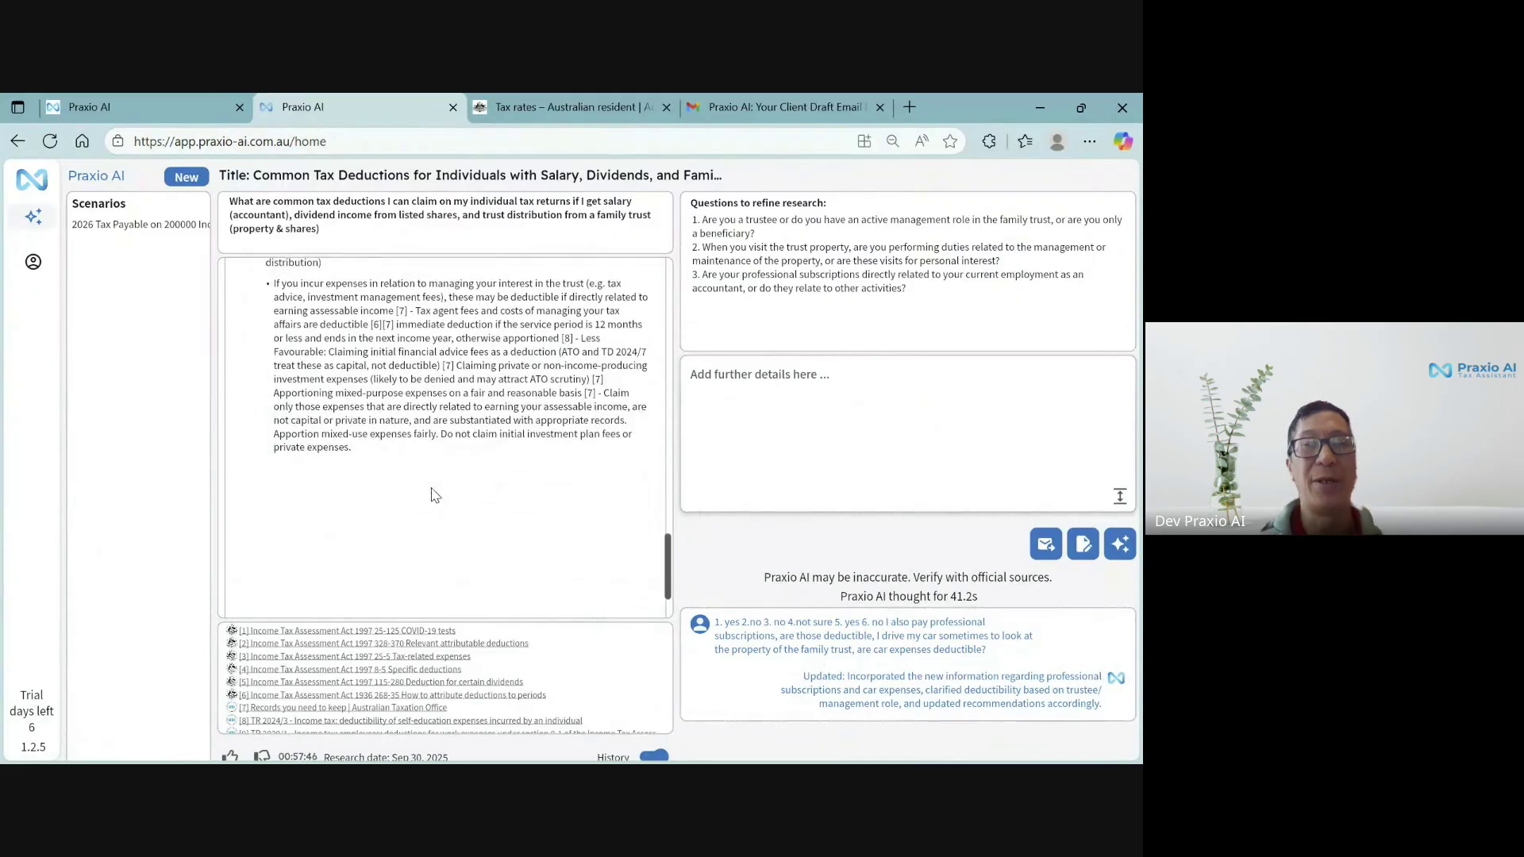
pyautogui.scroll(5, 435, 494)
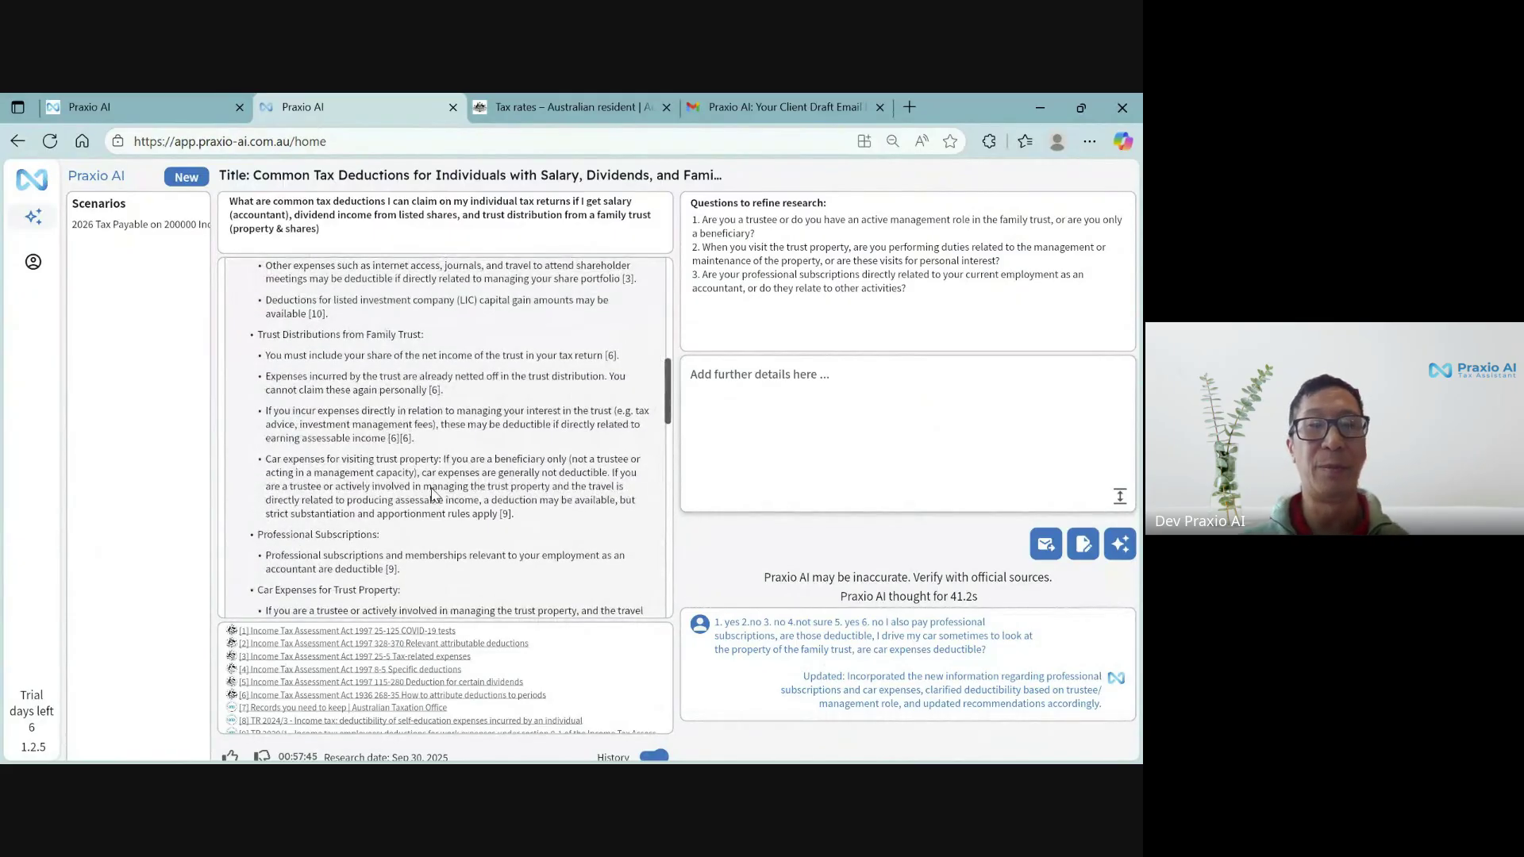
pyautogui.scroll(-5, 389, 363)
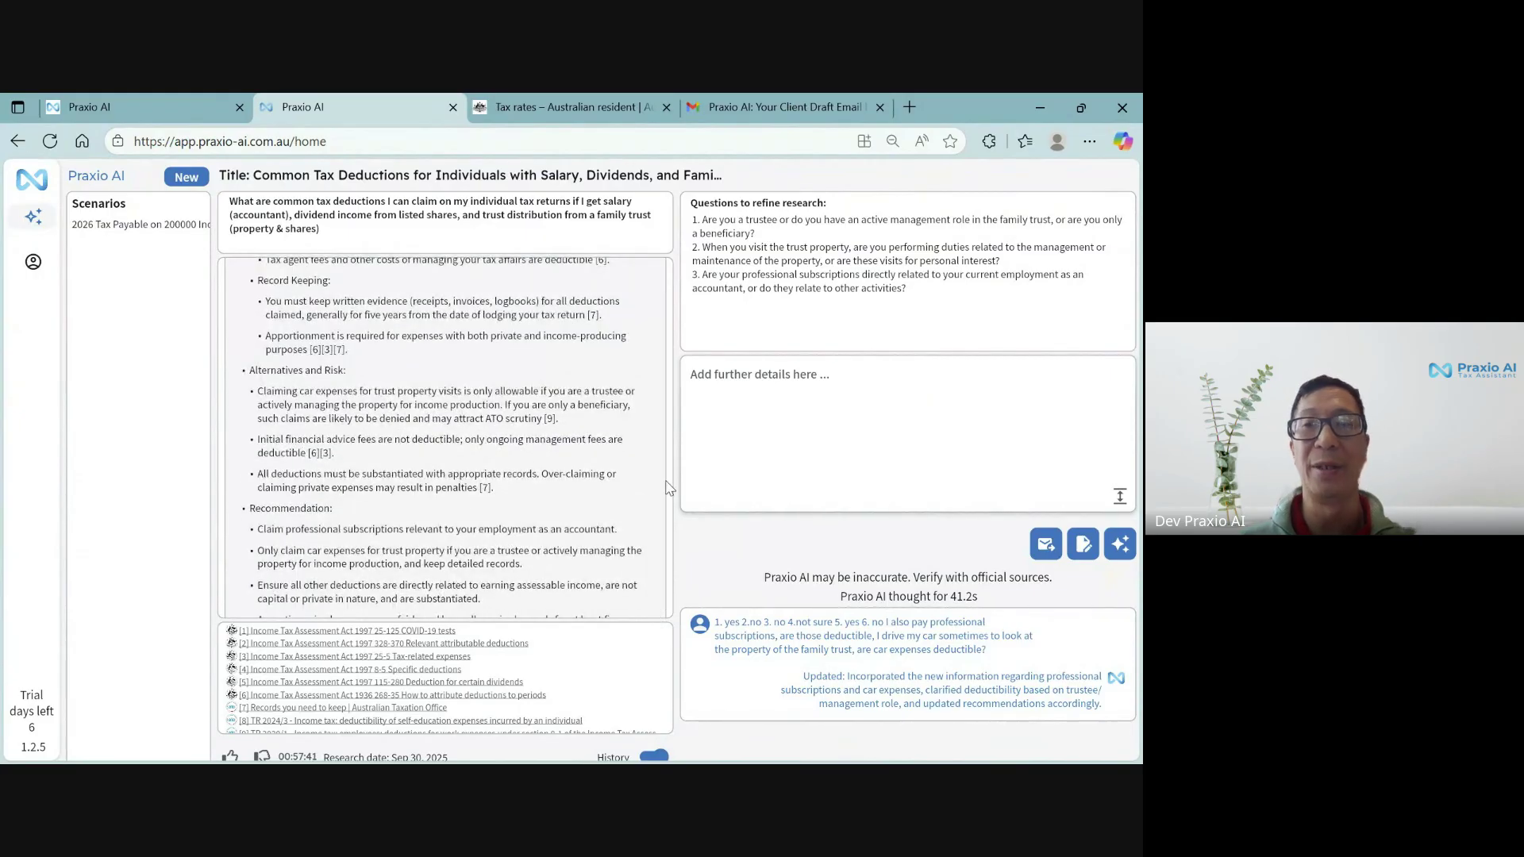
# Open the client draft, read its background, advice, risks and recommended actions, and return to the research without sending it
pyautogui.click(1083, 545)
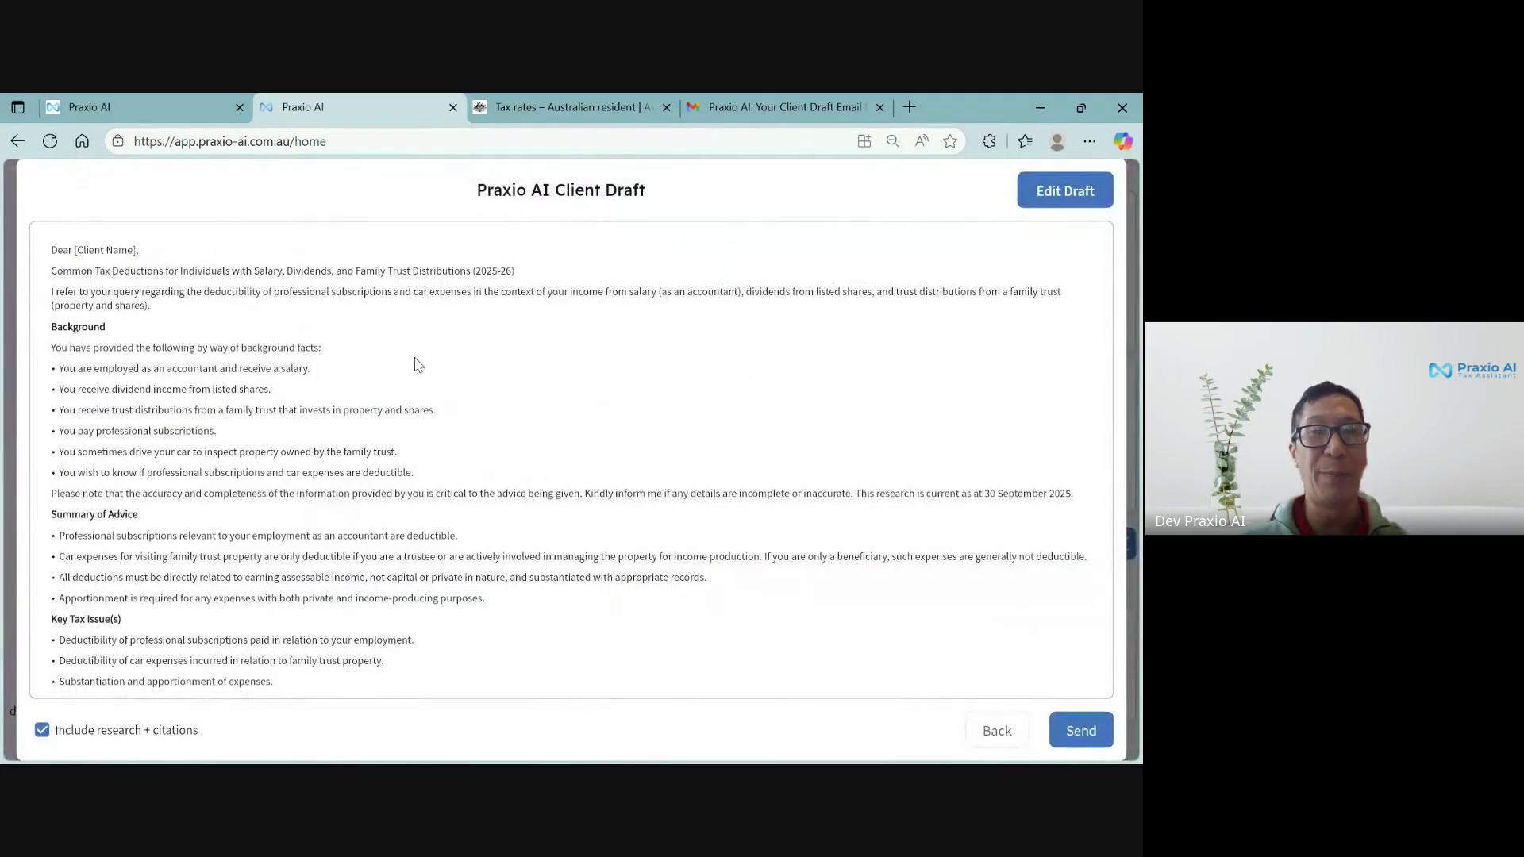
pyautogui.scroll(-1, 418, 364)
pyautogui.scroll(1, 419, 364)
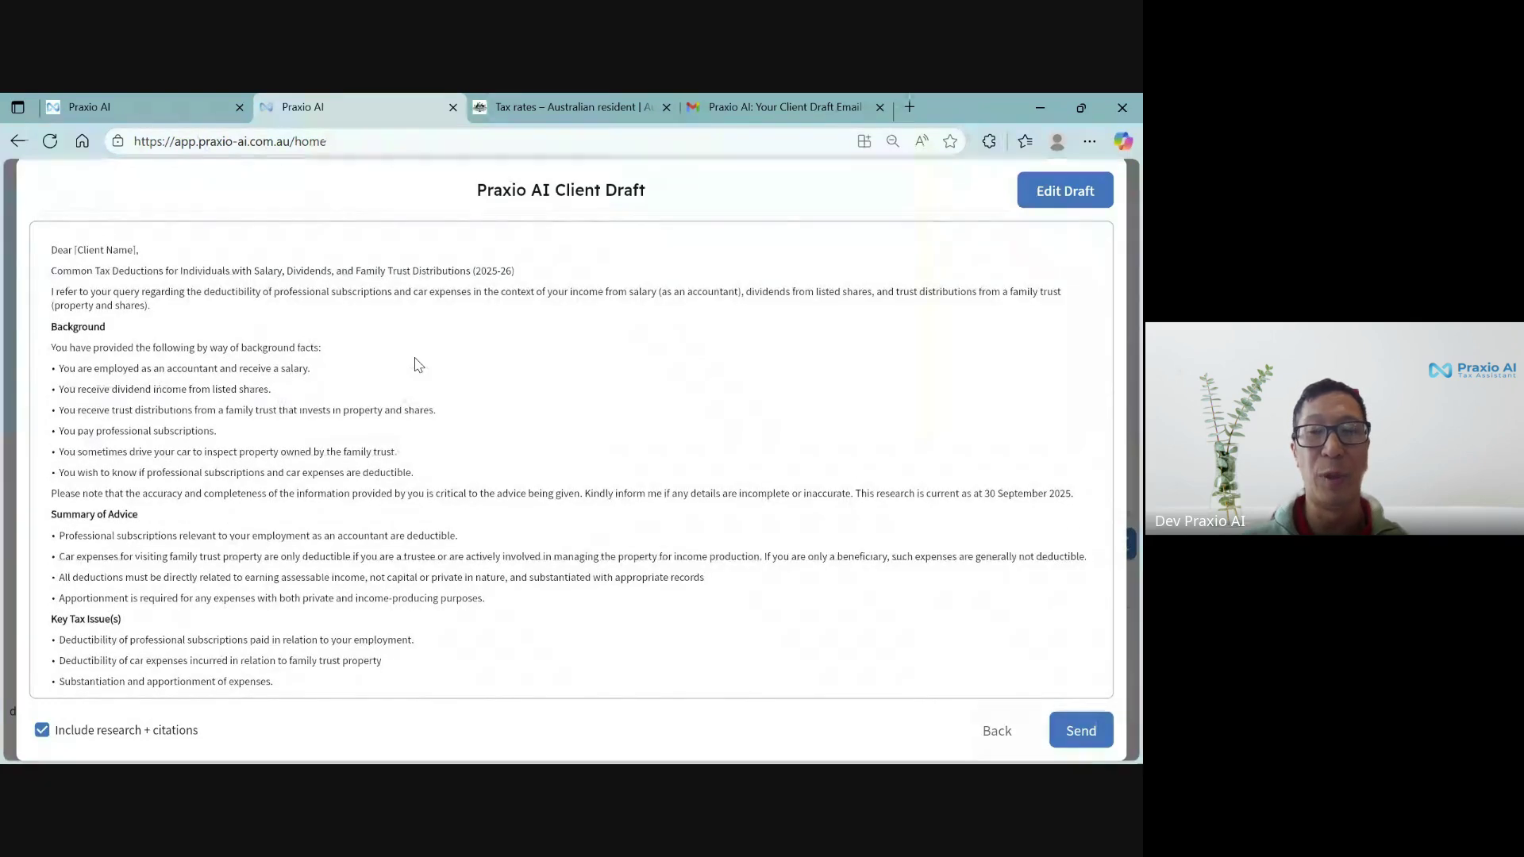
pyautogui.scroll(-5, 418, 365)
pyautogui.scroll(-2, 418, 364)
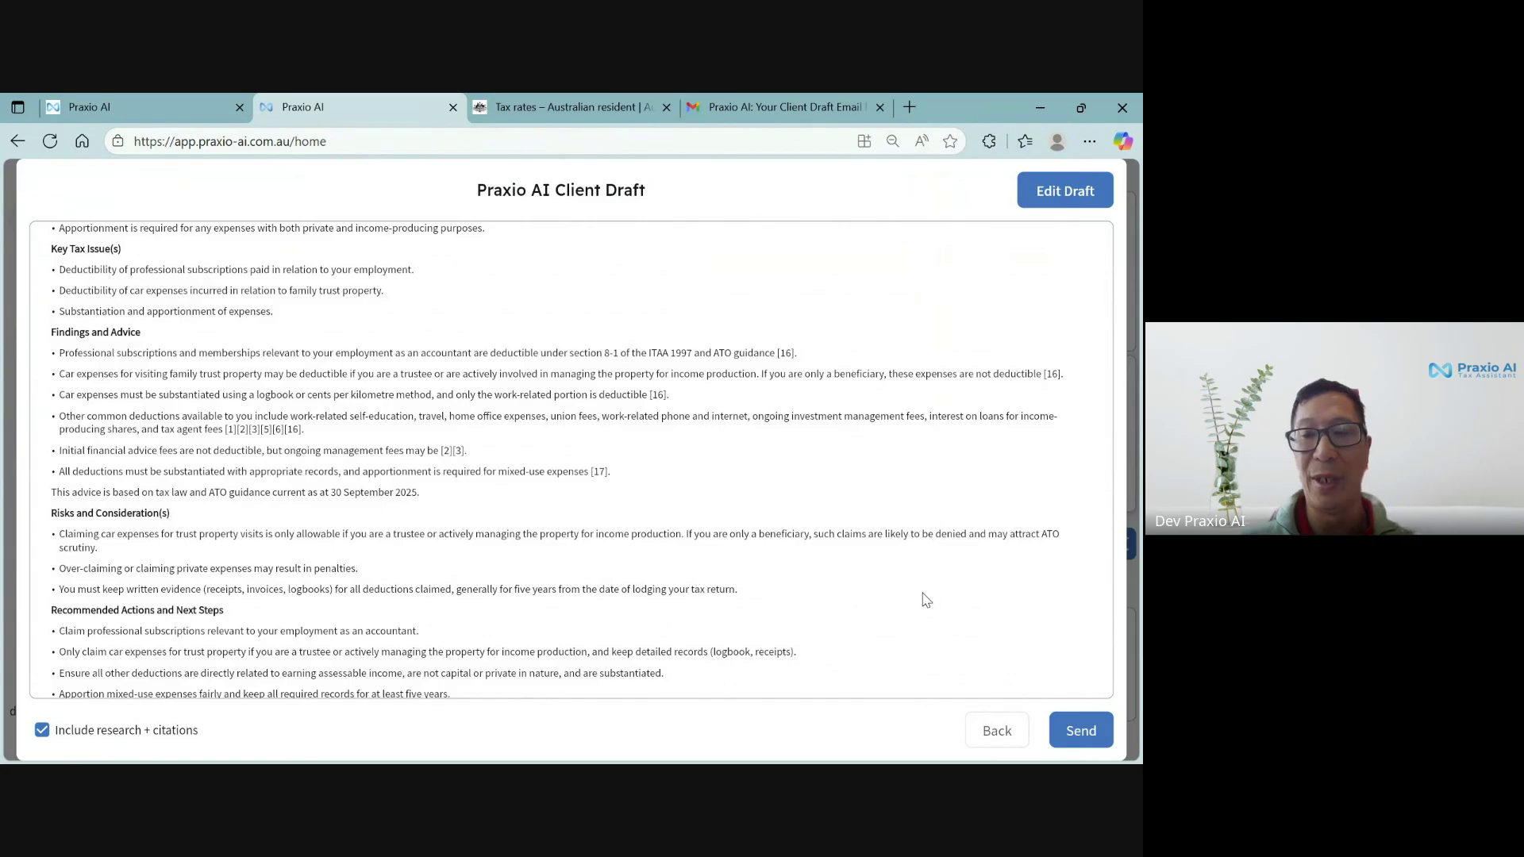
pyautogui.click(1001, 735)
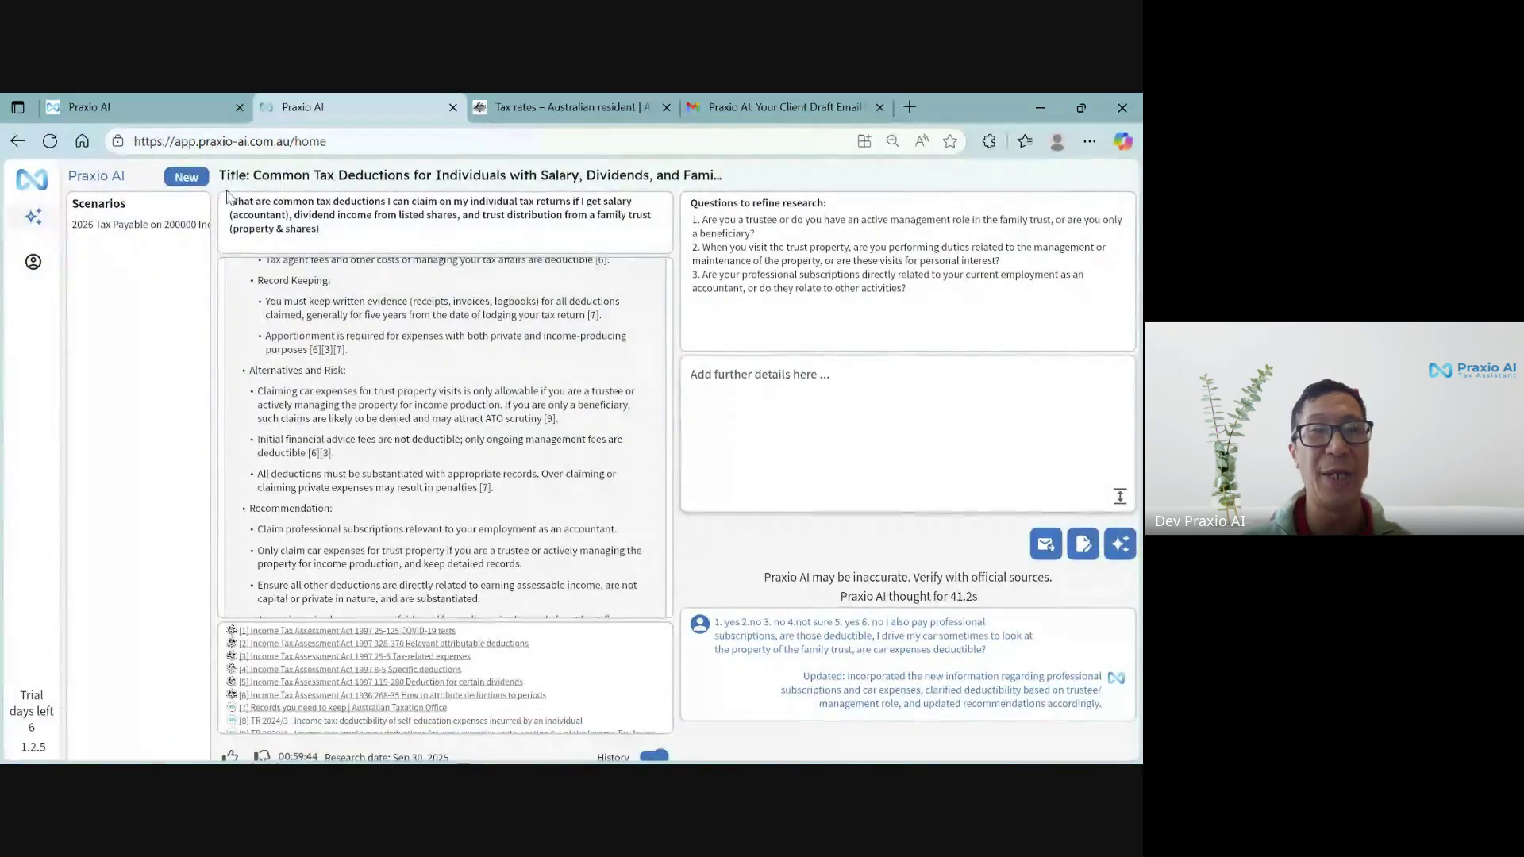
# Research a new scenario on the capital tax implications of a $500,000 house lived in 3 years, rented 5, lived in 3 more and sold for $1,000,000
pyautogui.click(184, 180)
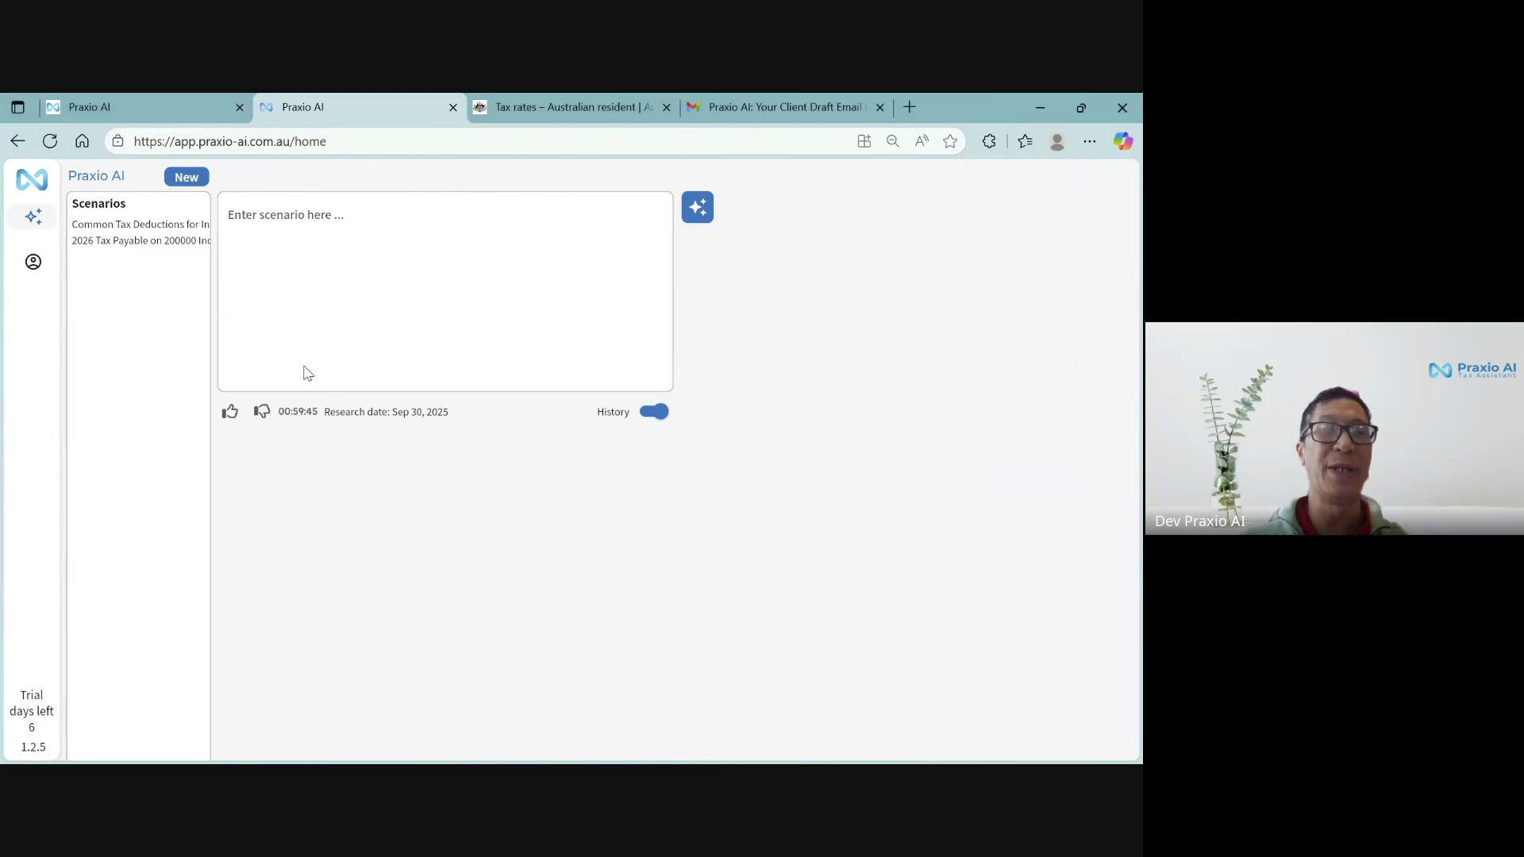
pyautogui.click(242, 215)
pyautogui.write('- I bought a house for $500,000 which I initially lived in for 3 years - I then moved out and rented it out for 5 years - I moved back into the house and lived in it for another 3 years - I then sold it for $1,000,000 - What are the capital tax implications?')
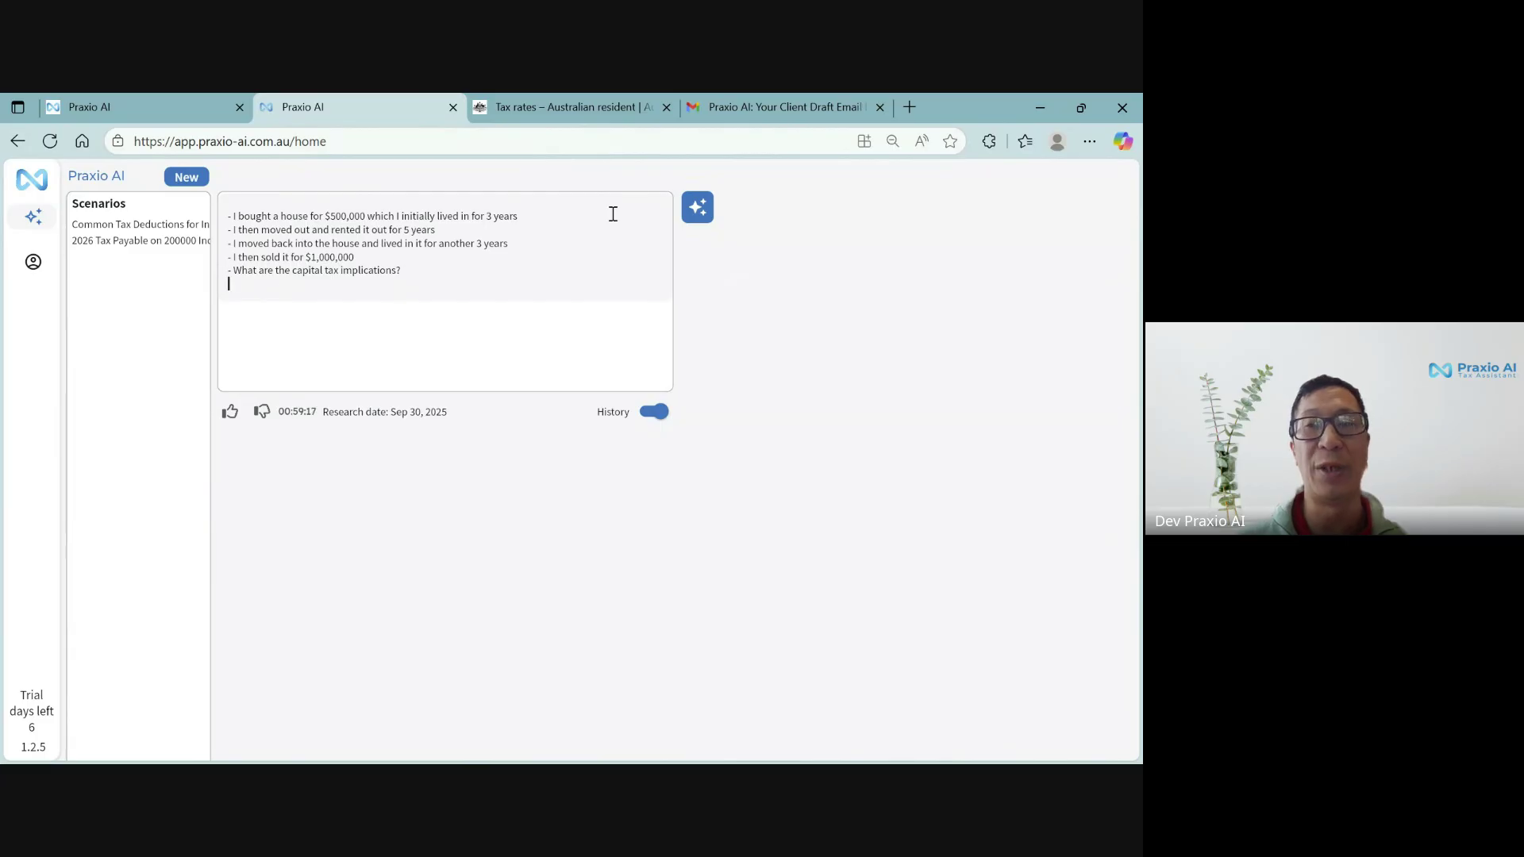
pyautogui.click(696, 207)
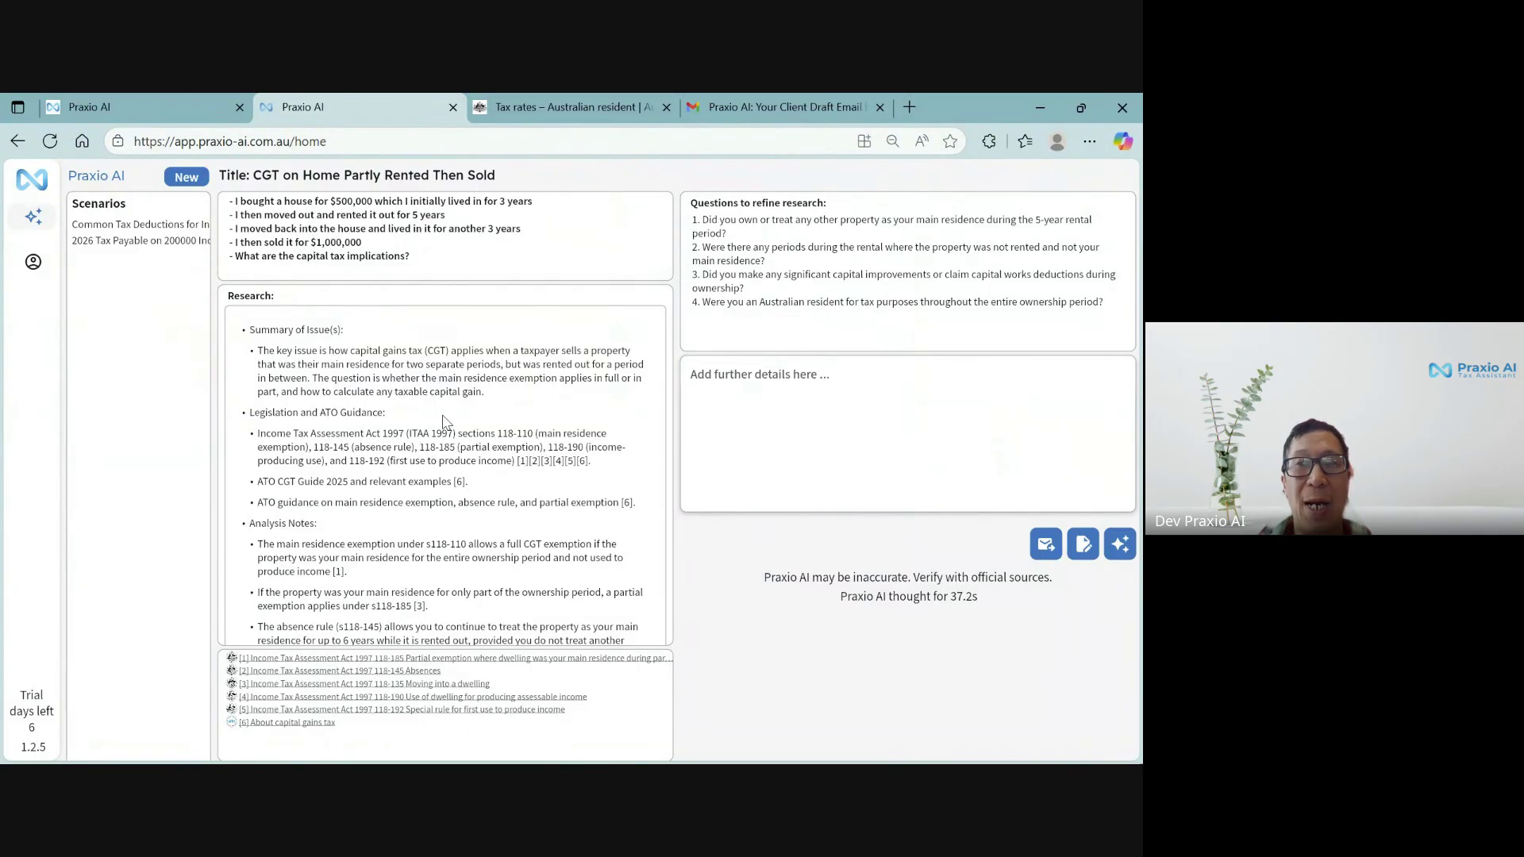
# Examine the CGT research's summary of issues, legislation and ATO guidance, and the analysis notes on the main residence exemption and absence rule
pyautogui.scroll(-1, 412, 419)
pyautogui.scroll(-1, 412, 418)
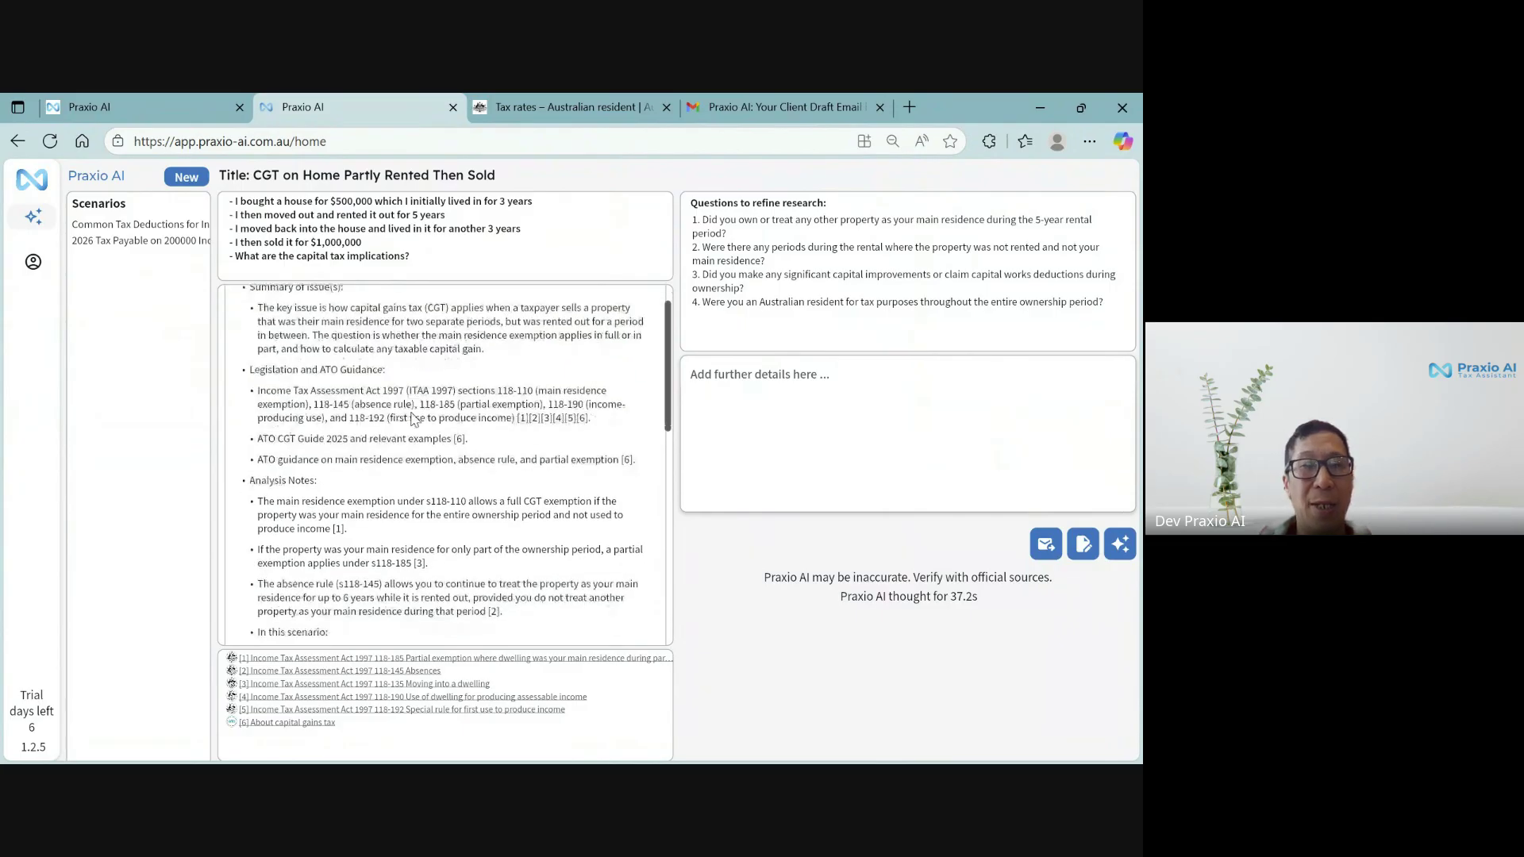
pyautogui.scroll(1, 412, 418)
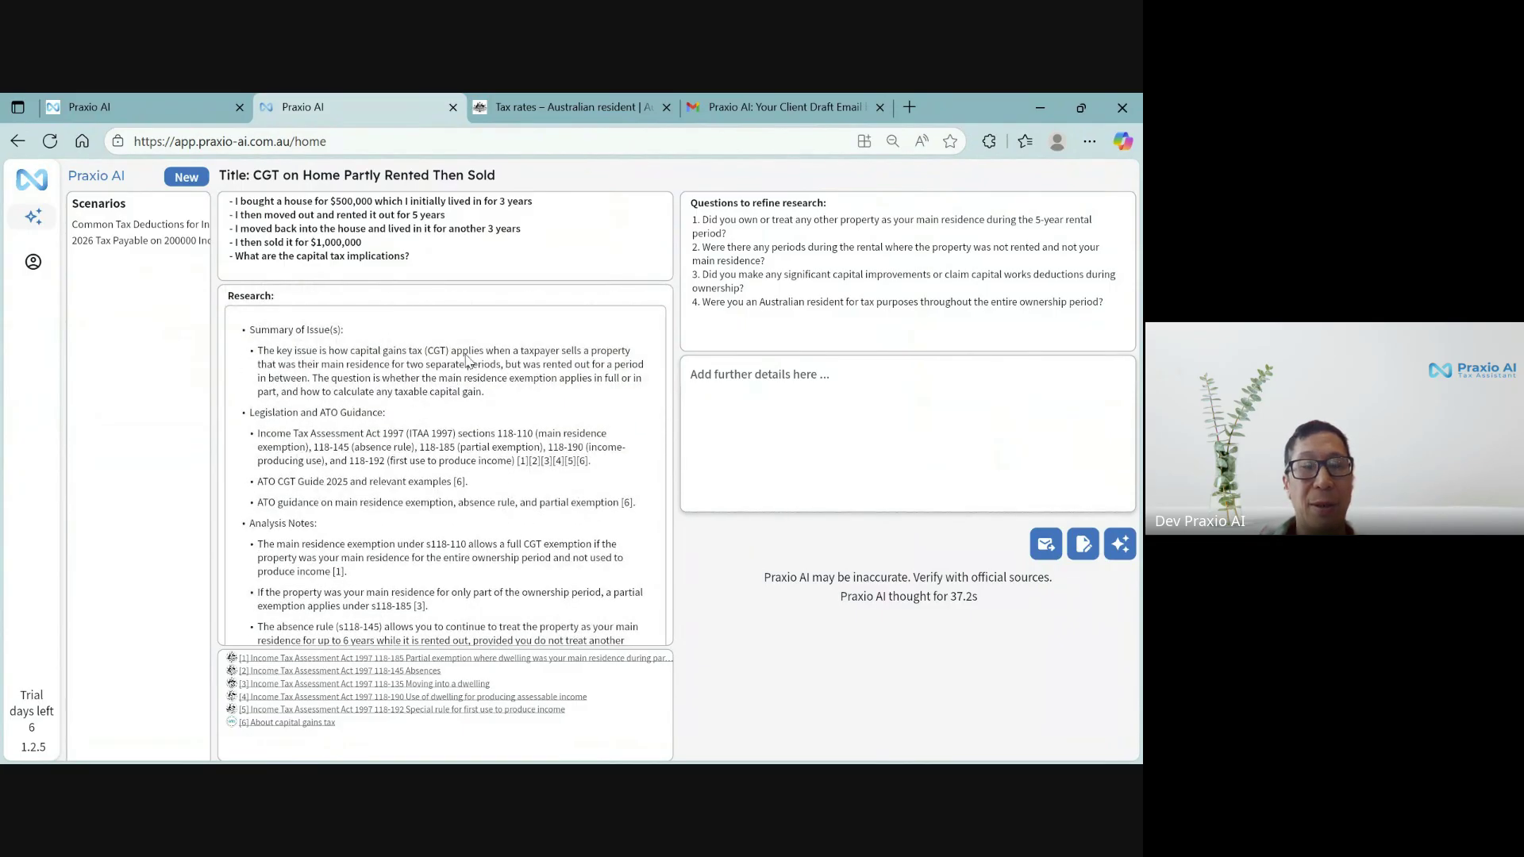
pyautogui.scroll(-1, 394, 426)
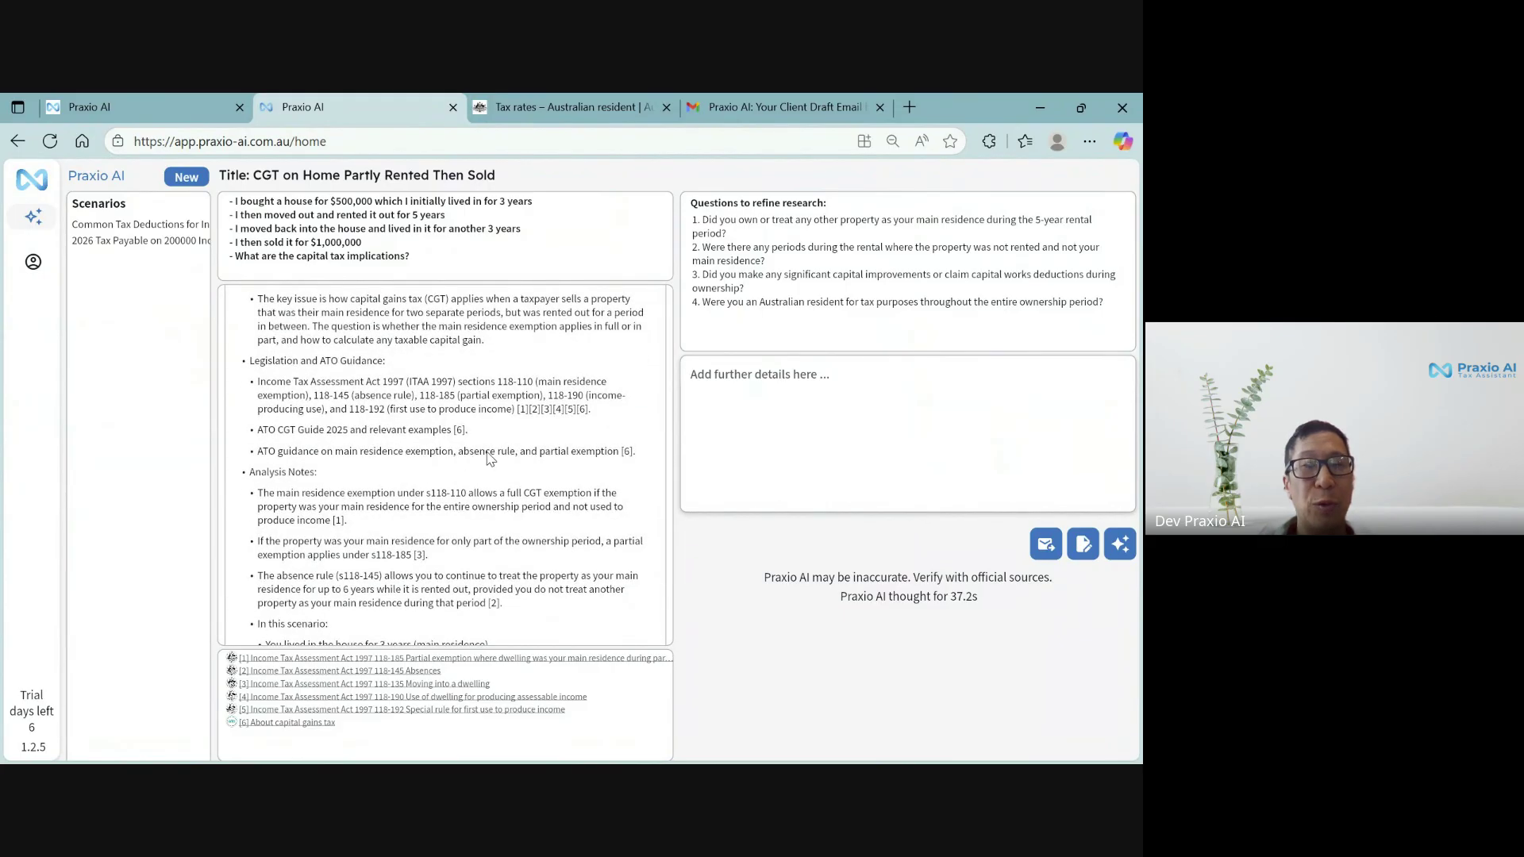
pyautogui.scroll(-1, 488, 459)
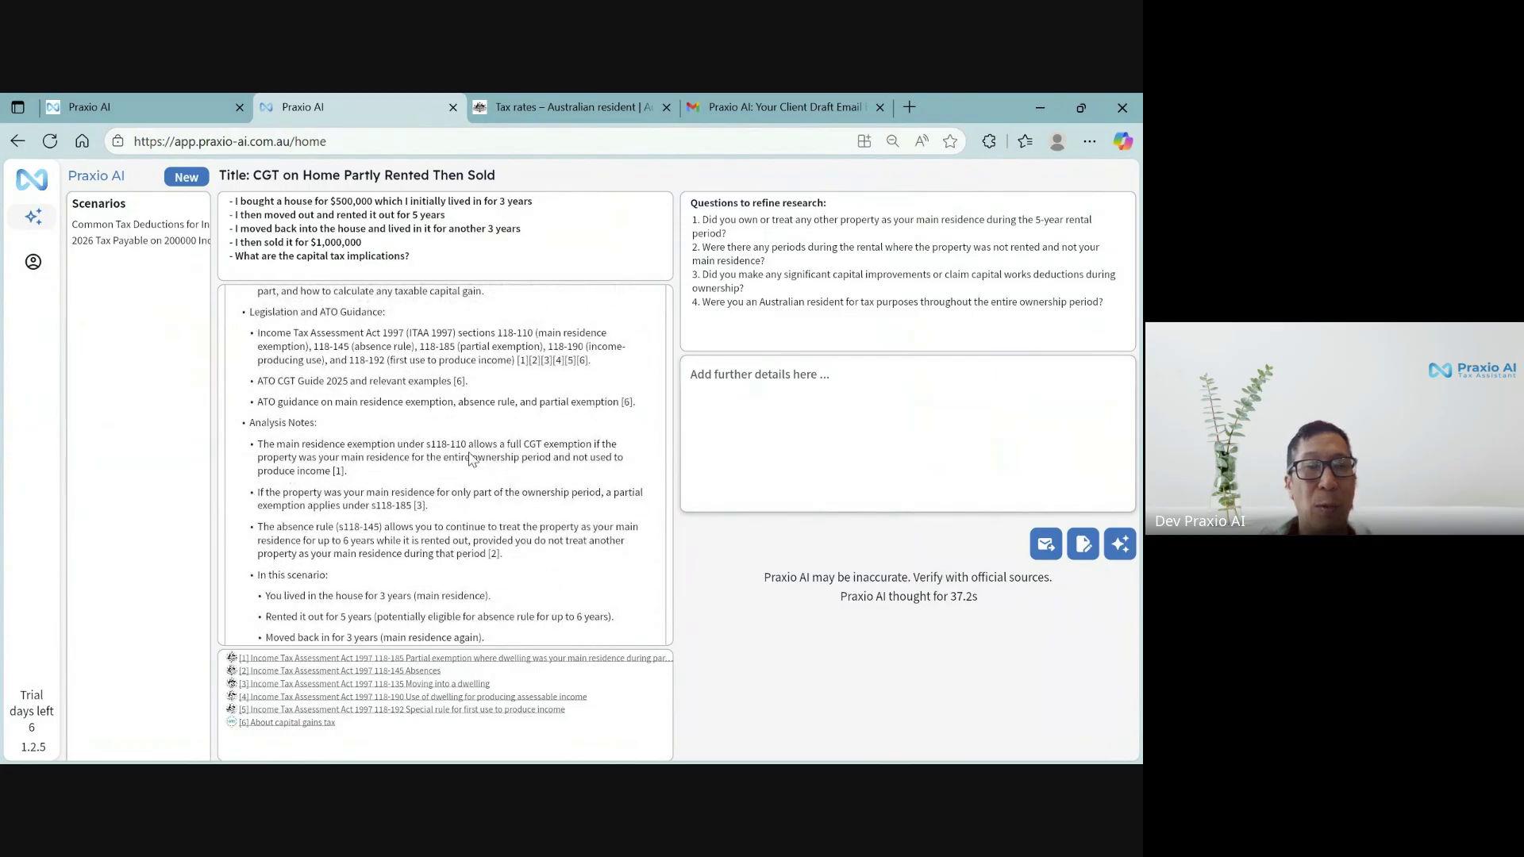
pyautogui.scroll(-1, 445, 468)
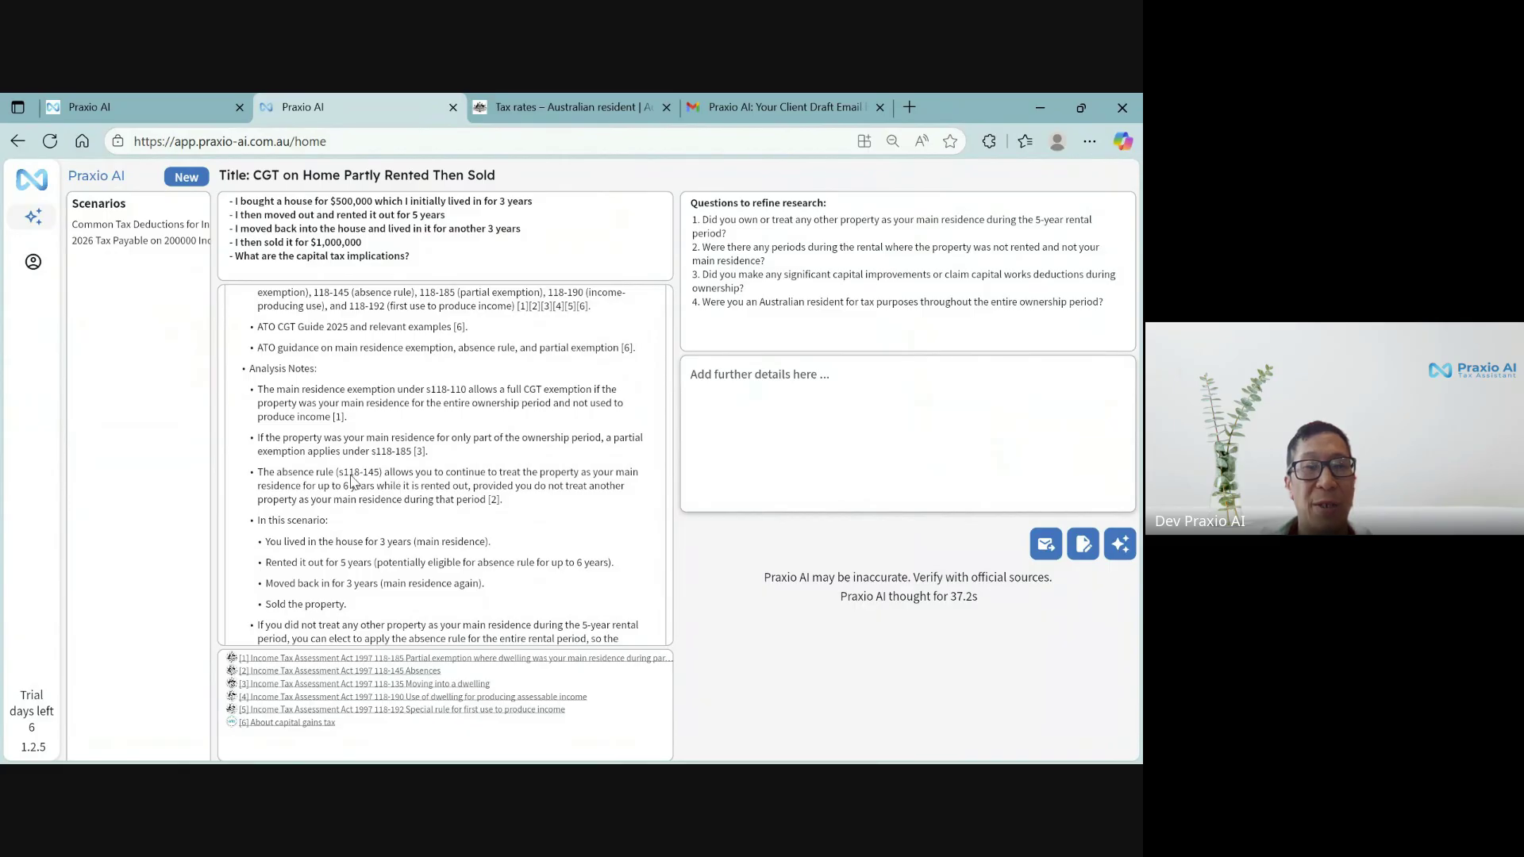
pyautogui.scroll(-1, 413, 481)
pyautogui.scroll(-1, 414, 481)
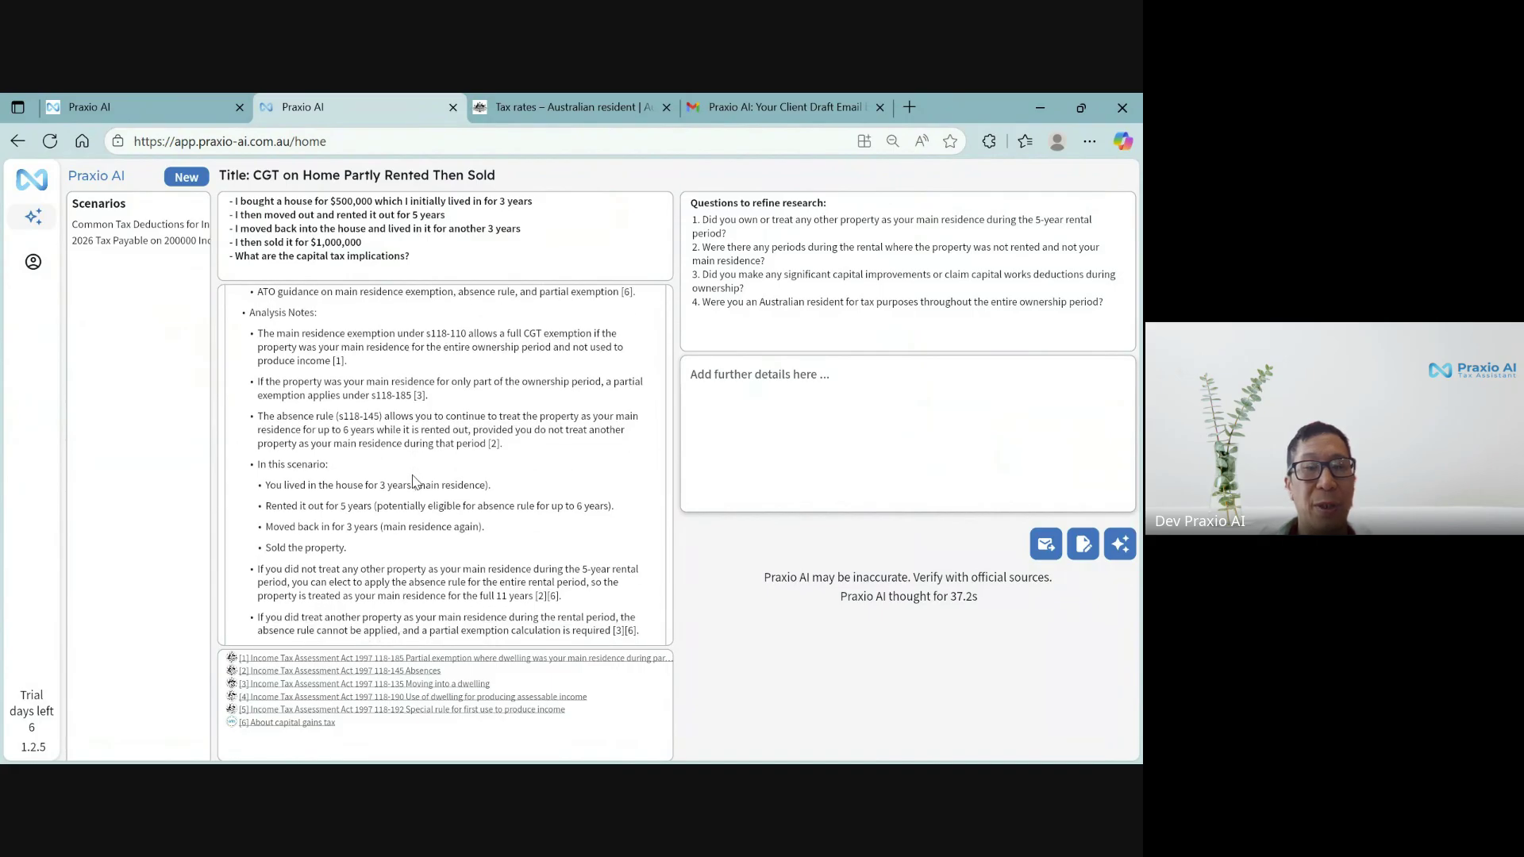
# Read the rest of the CGT research on applying the absence rule, calculating the taxable gain, alternatives and risk, and the recommendation
pyautogui.scroll(-1, 413, 482)
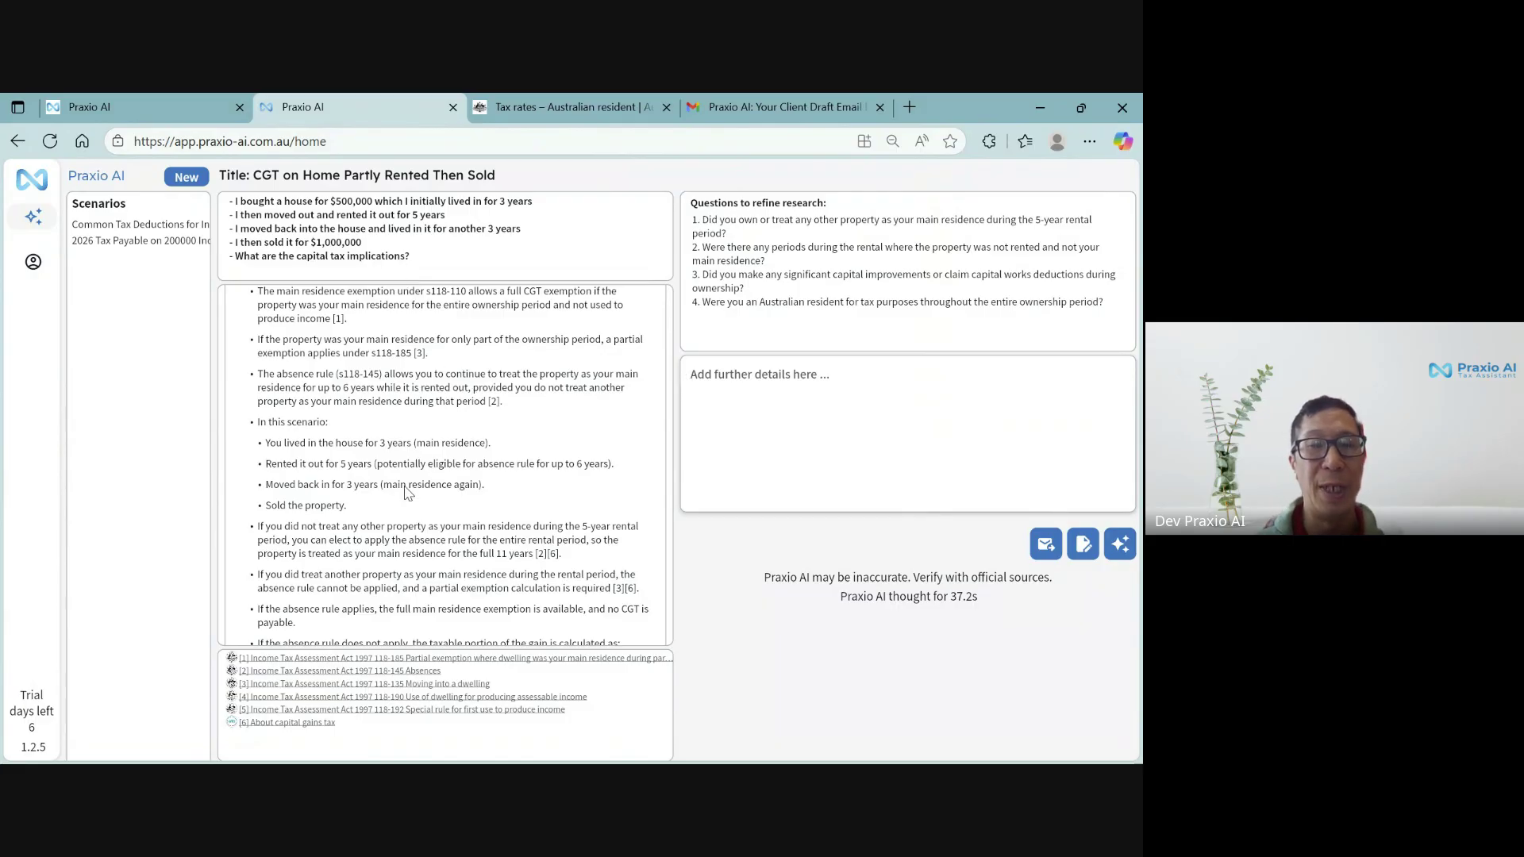
pyautogui.scroll(-1, 407, 493)
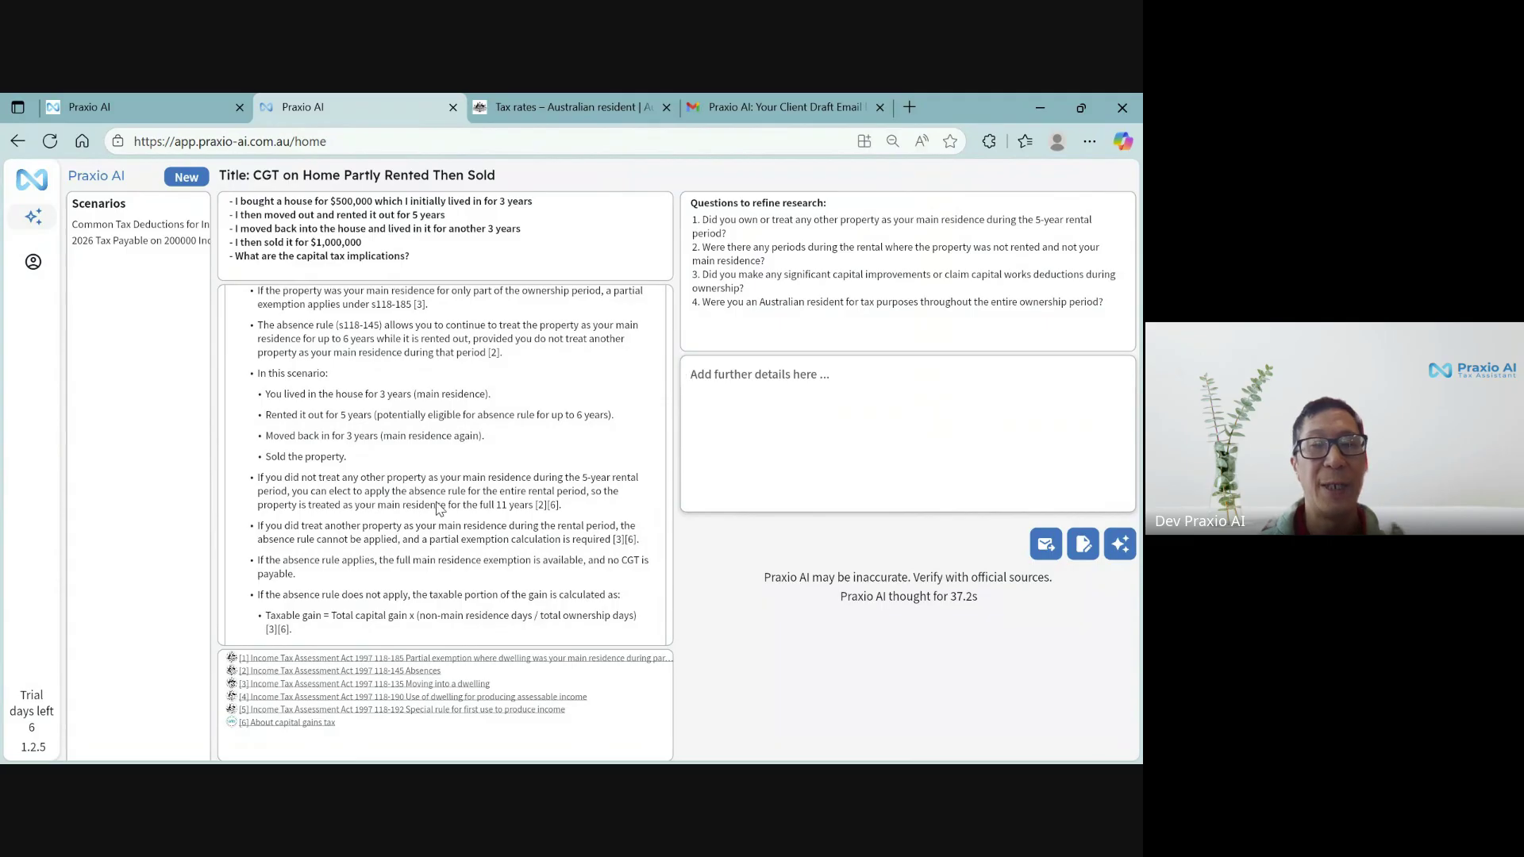
pyautogui.scroll(-3, 438, 508)
pyautogui.scroll(-5, 439, 508)
pyautogui.scroll(-4, 439, 508)
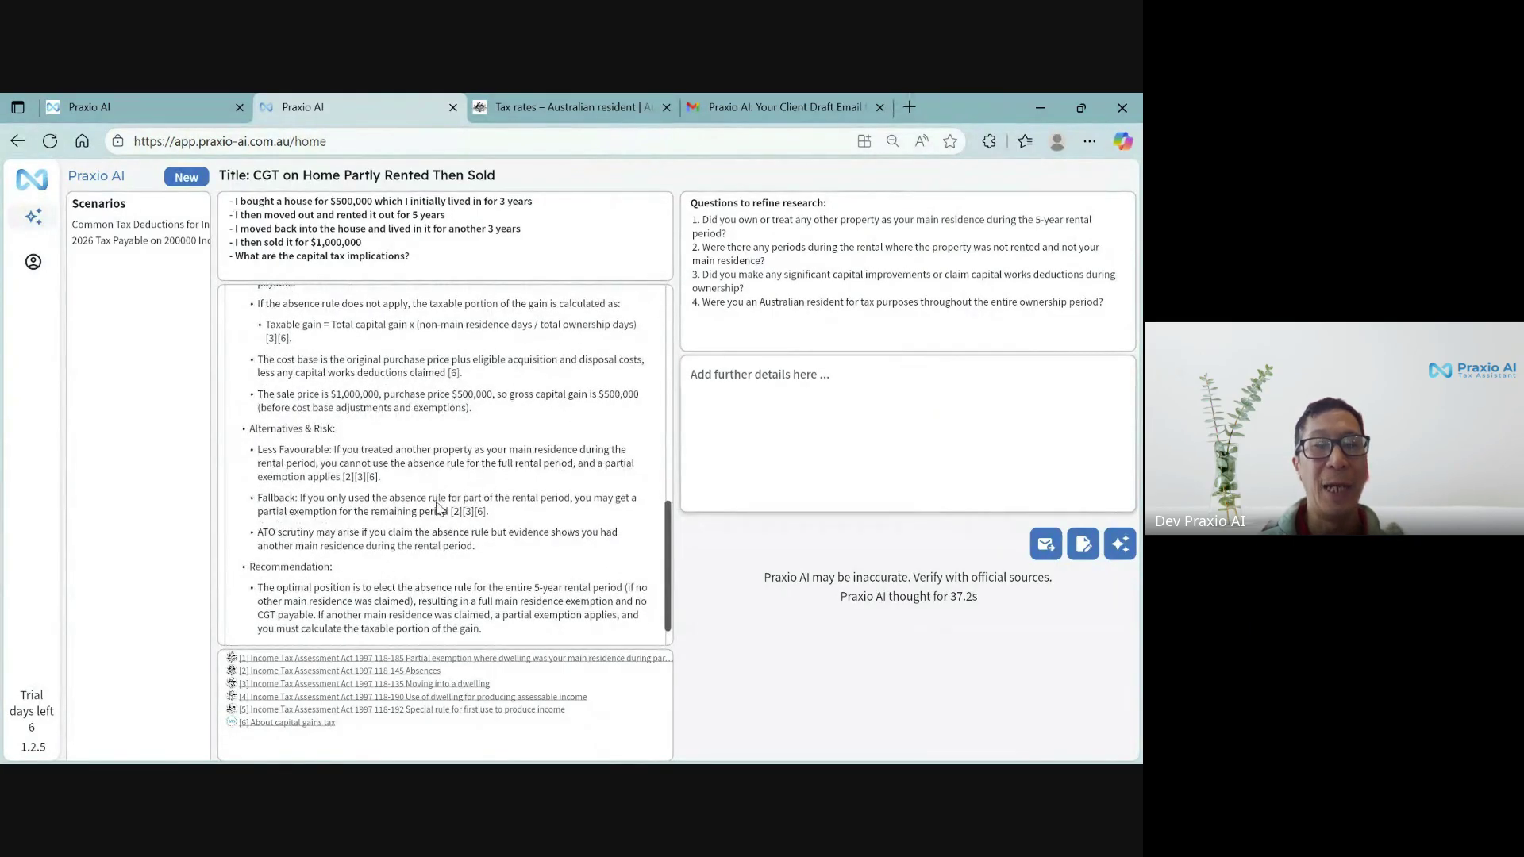
pyautogui.scroll(-2, 439, 507)
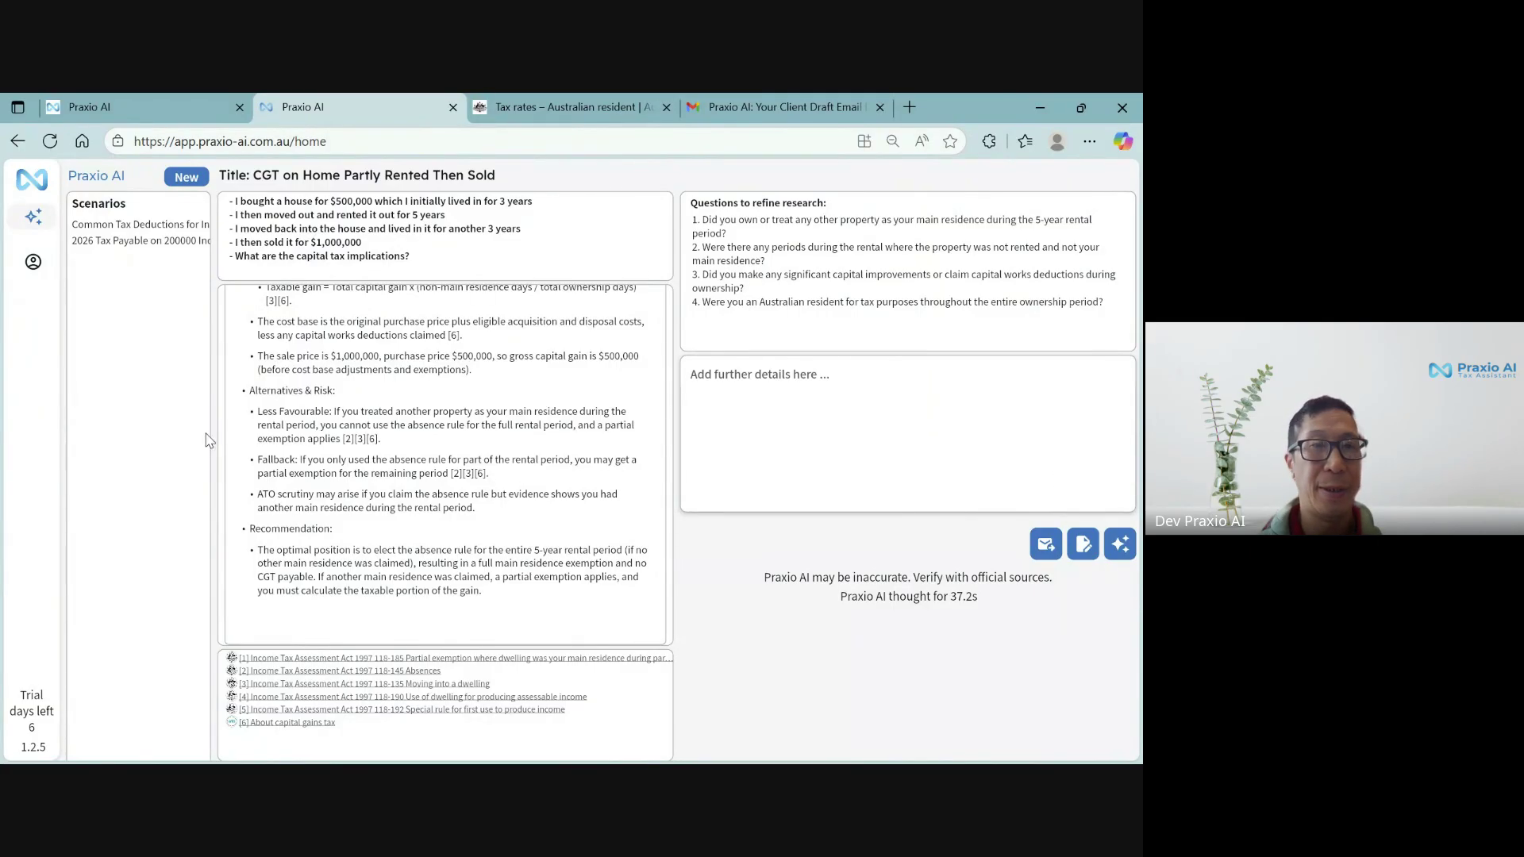
# Research a new scenario on GST when a client demolishes the family home, builds three townhouses, rents two for 5-10 years, then sells or gifts them
pyautogui.click(186, 177)
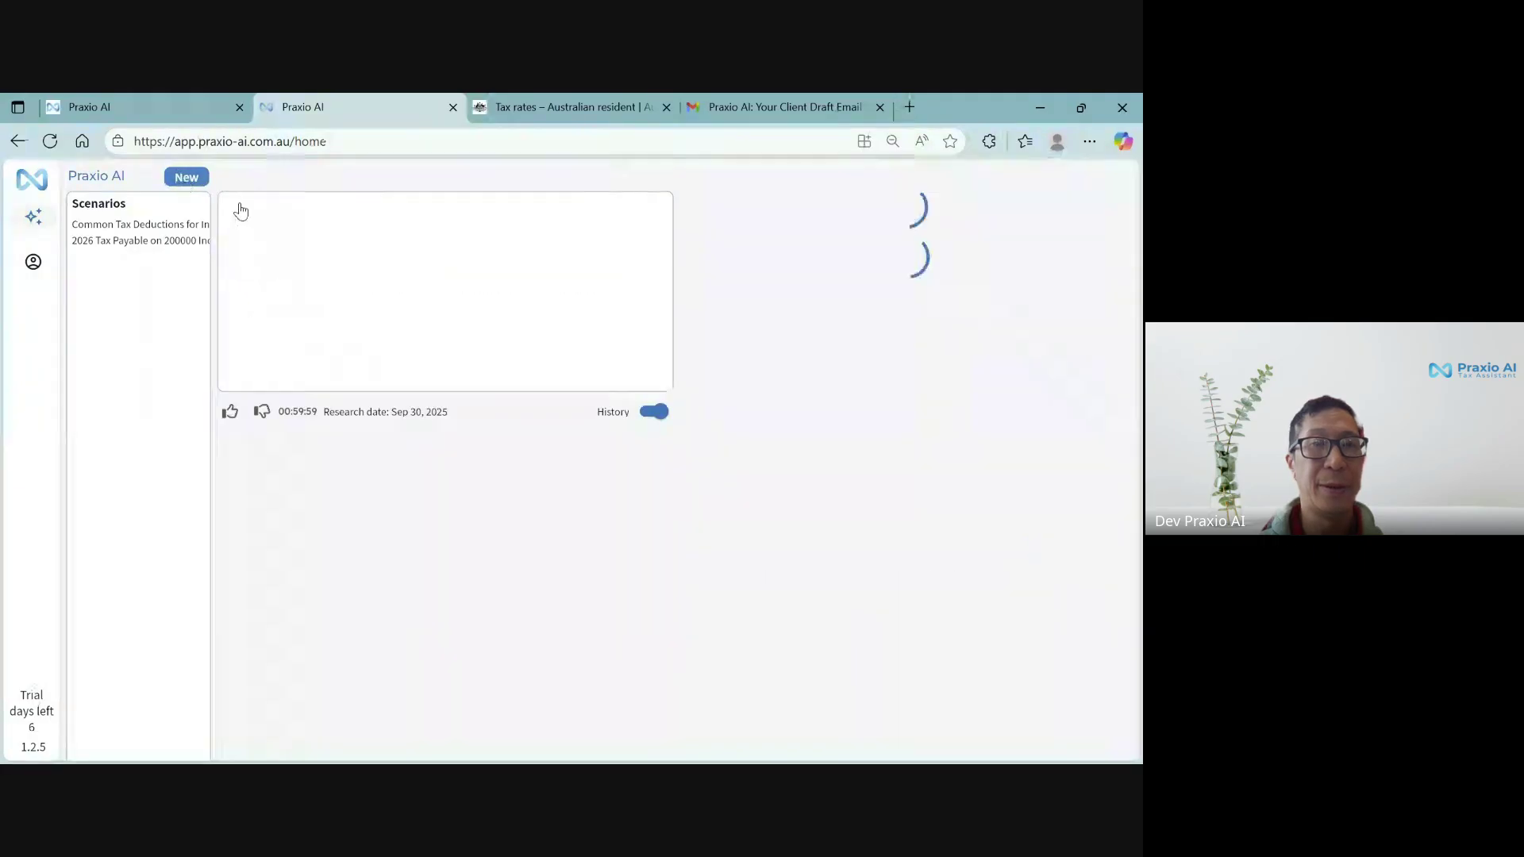
pyautogui.click(267, 213)
pyautogui.write('Our client has undertaken a property development whereby they have demolished their existing family home and built three townhouses on the block.  The client subsequently moved into one of the townhouses and is renting the other two.  The client intends to hold on to the other two houses for at least 5-10 years and then will most likely sell them or gift them to his two children. Will they be liable to GST on the eventual sale/gifting?')
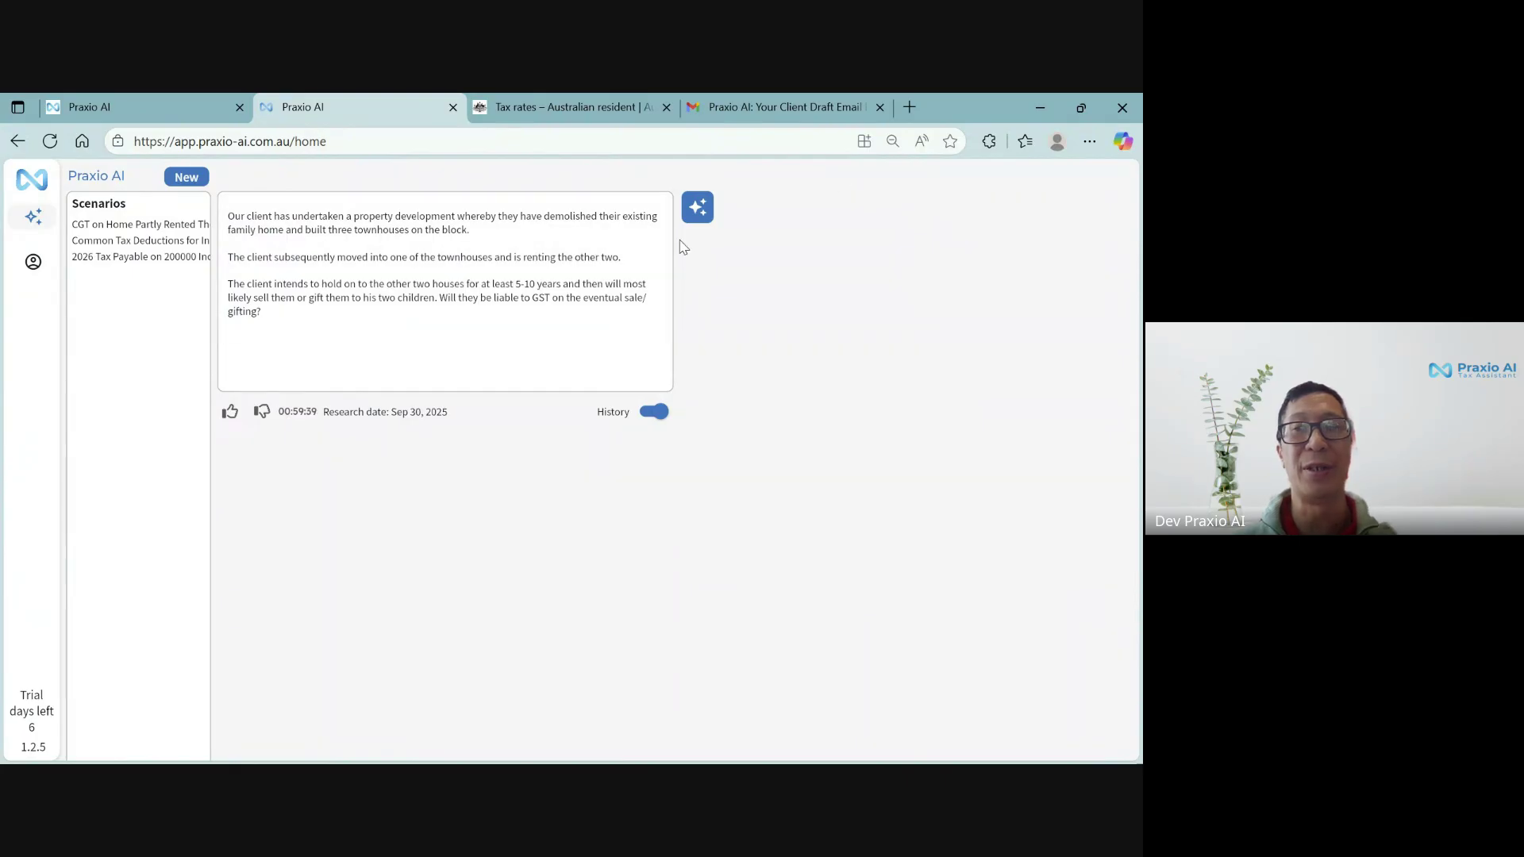
pyautogui.click(695, 214)
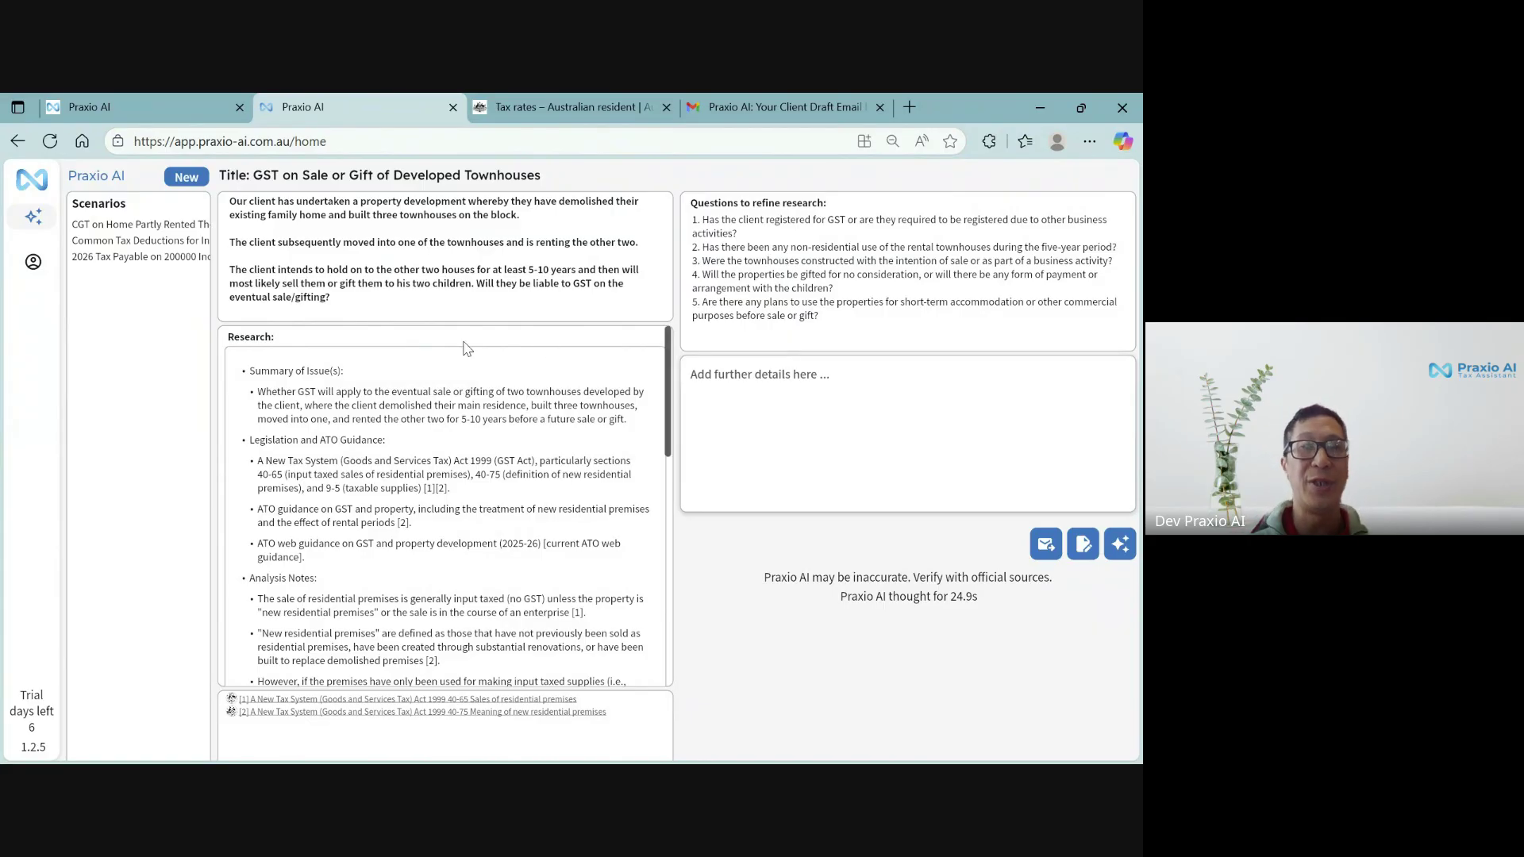
# Examine the townhouse GST research on legislation, new residential premises, the five-year rental rule, alternatives and risk, and the recommendation
pyautogui.scroll(-1, 462, 474)
pyautogui.scroll(-2, 330, 476)
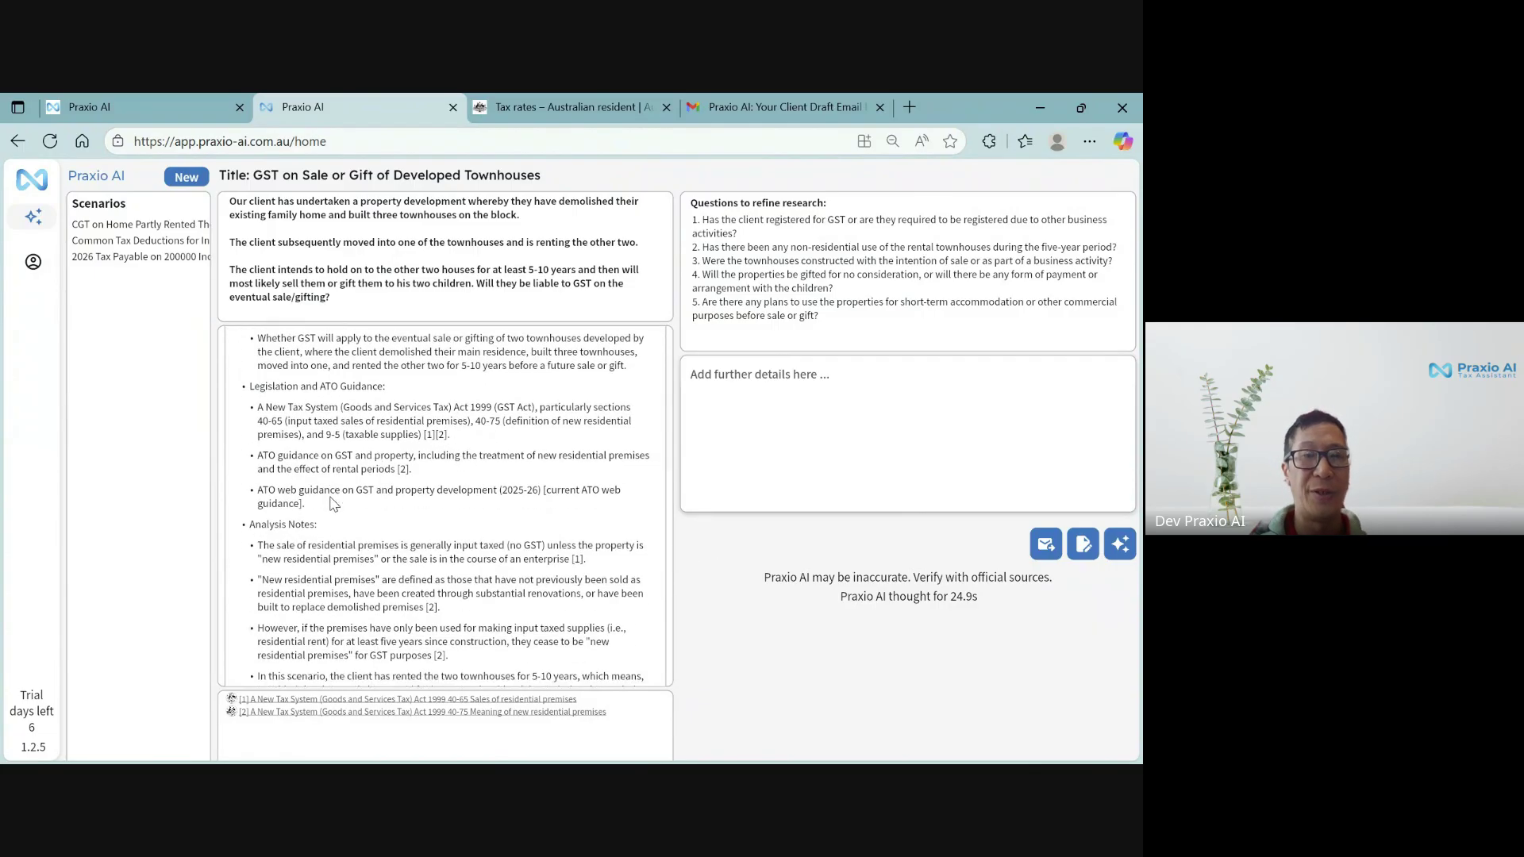
pyautogui.scroll(-3, 378, 520)
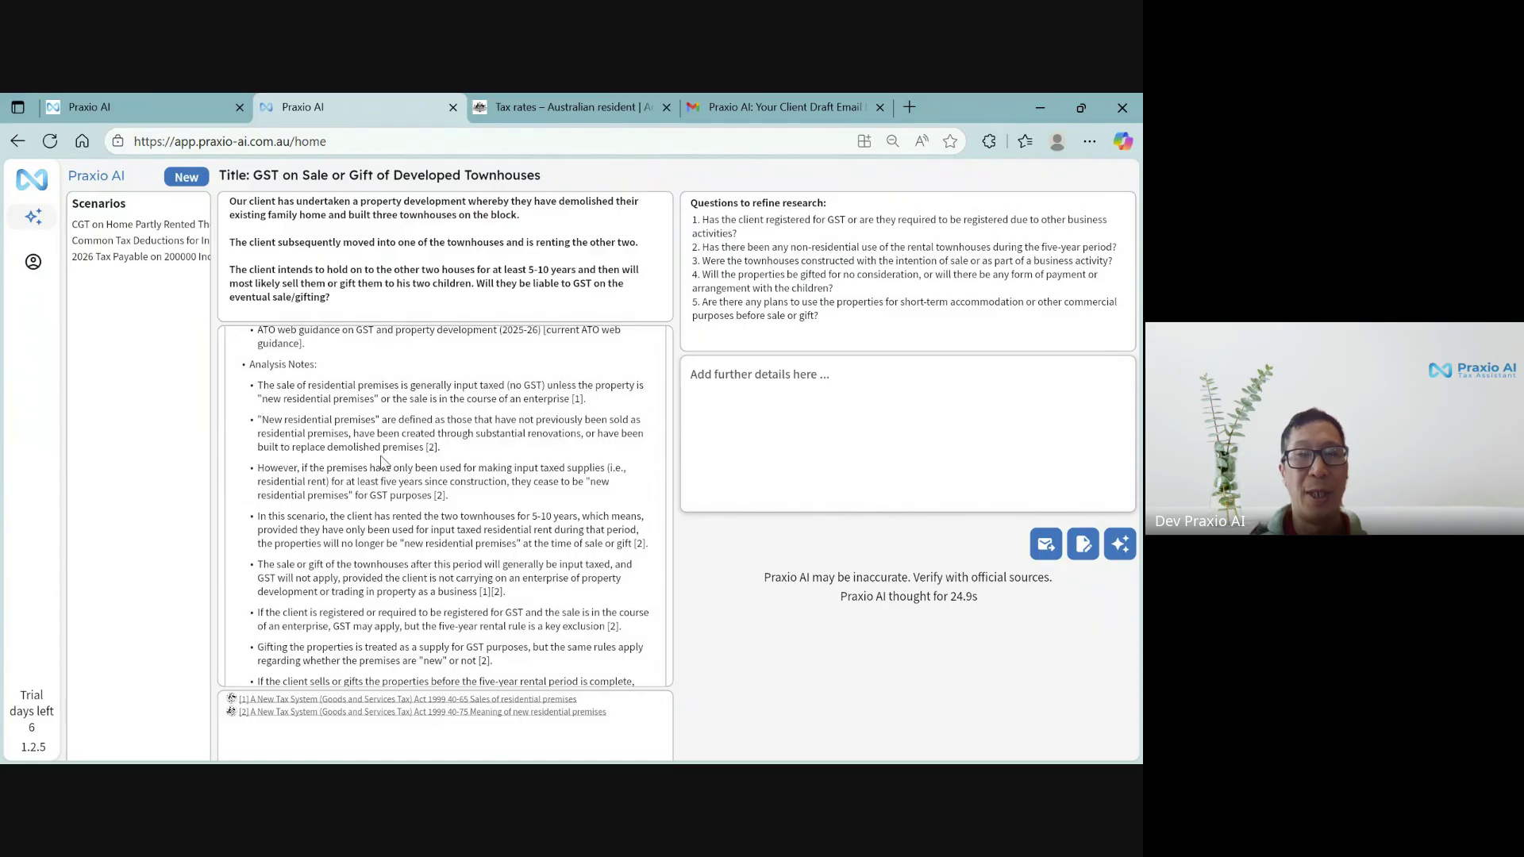
pyautogui.scroll(-3, 382, 462)
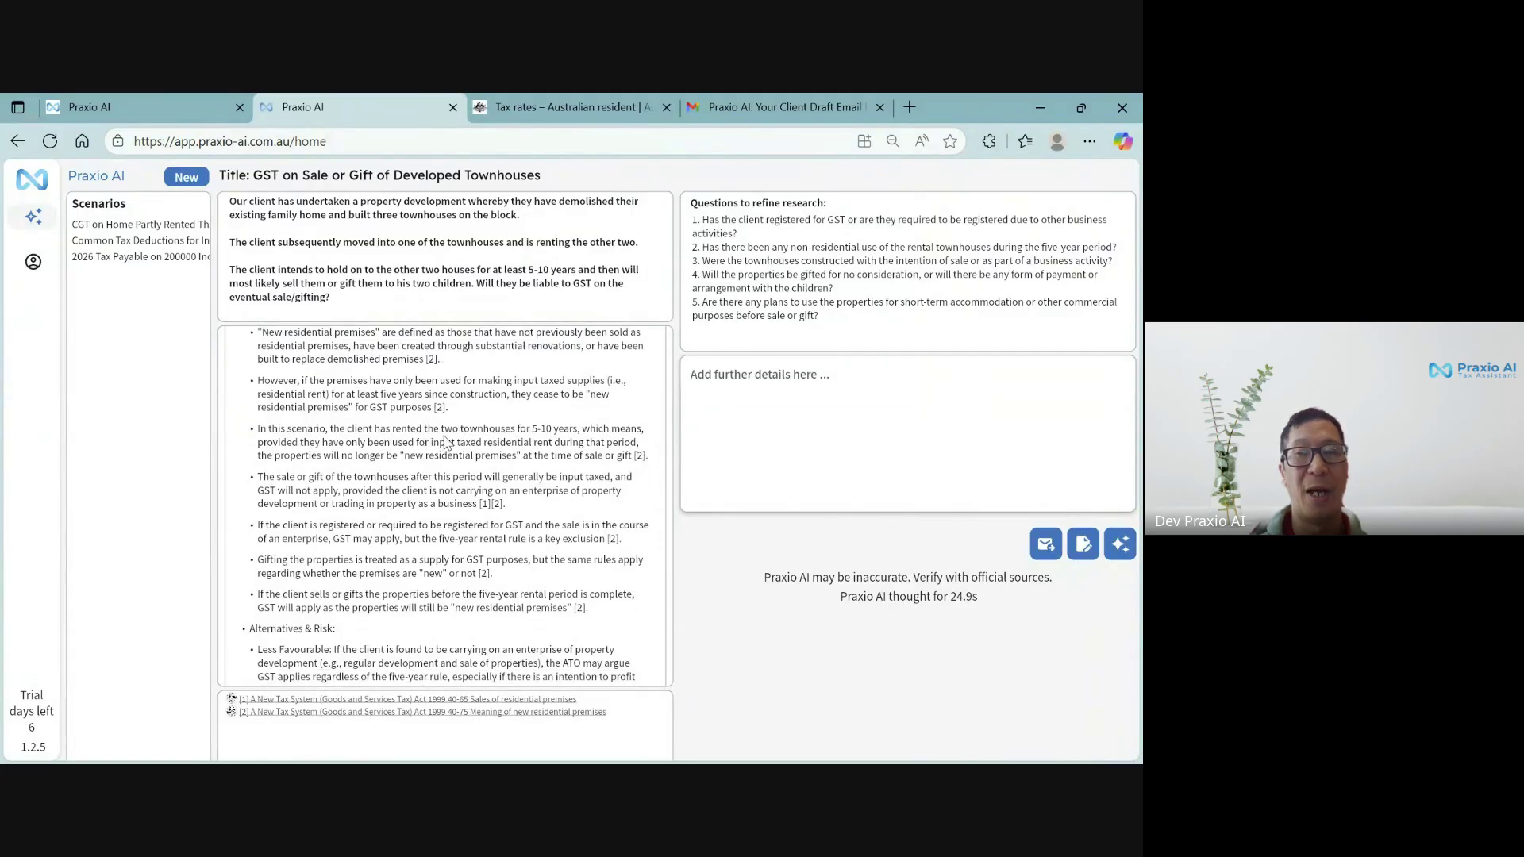
pyautogui.scroll(-1, 410, 453)
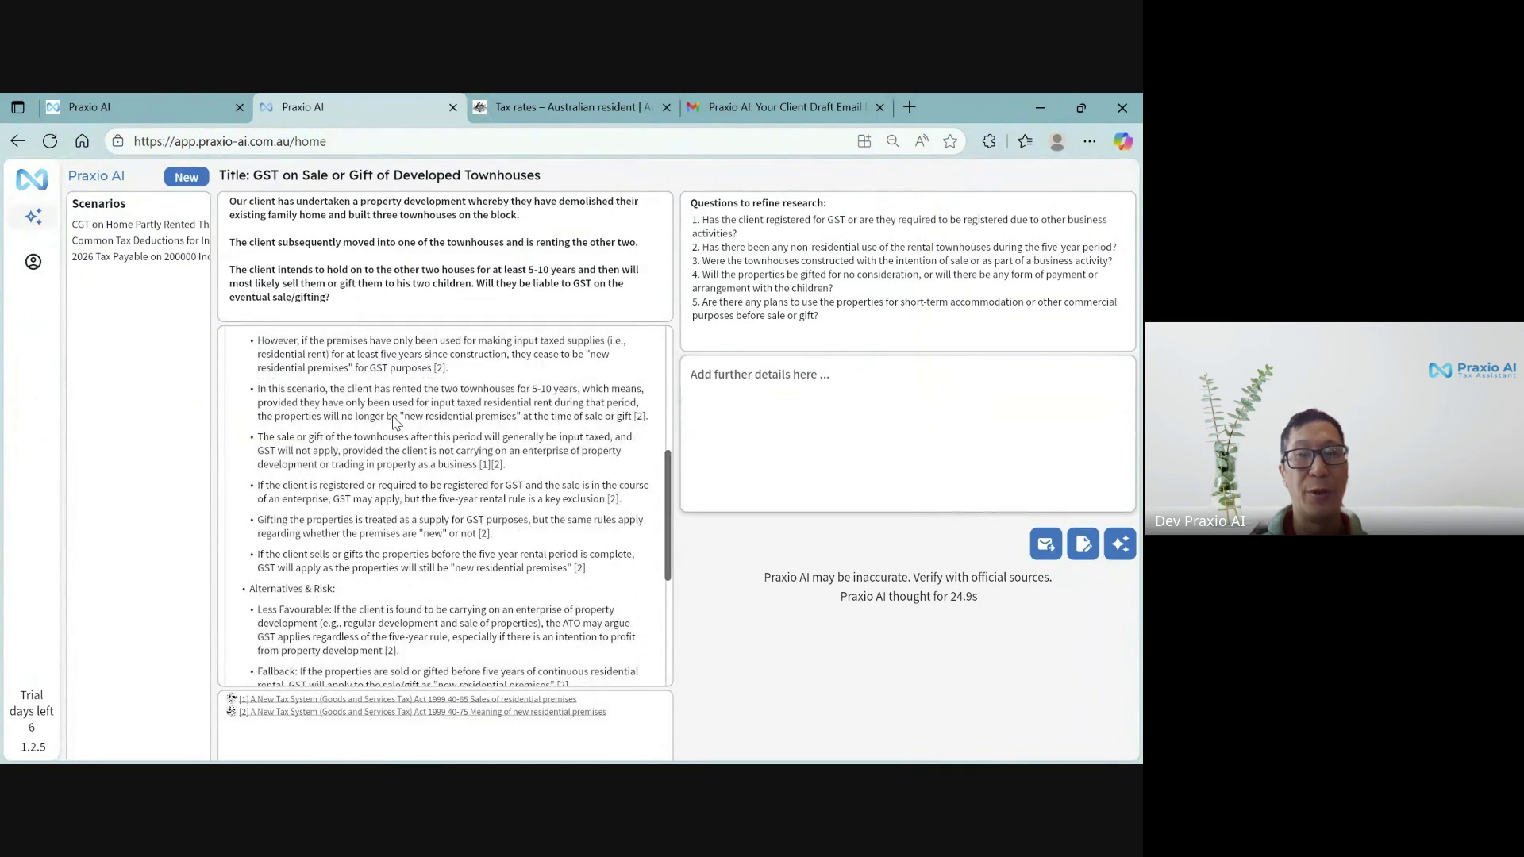
pyautogui.scroll(-2, 346, 478)
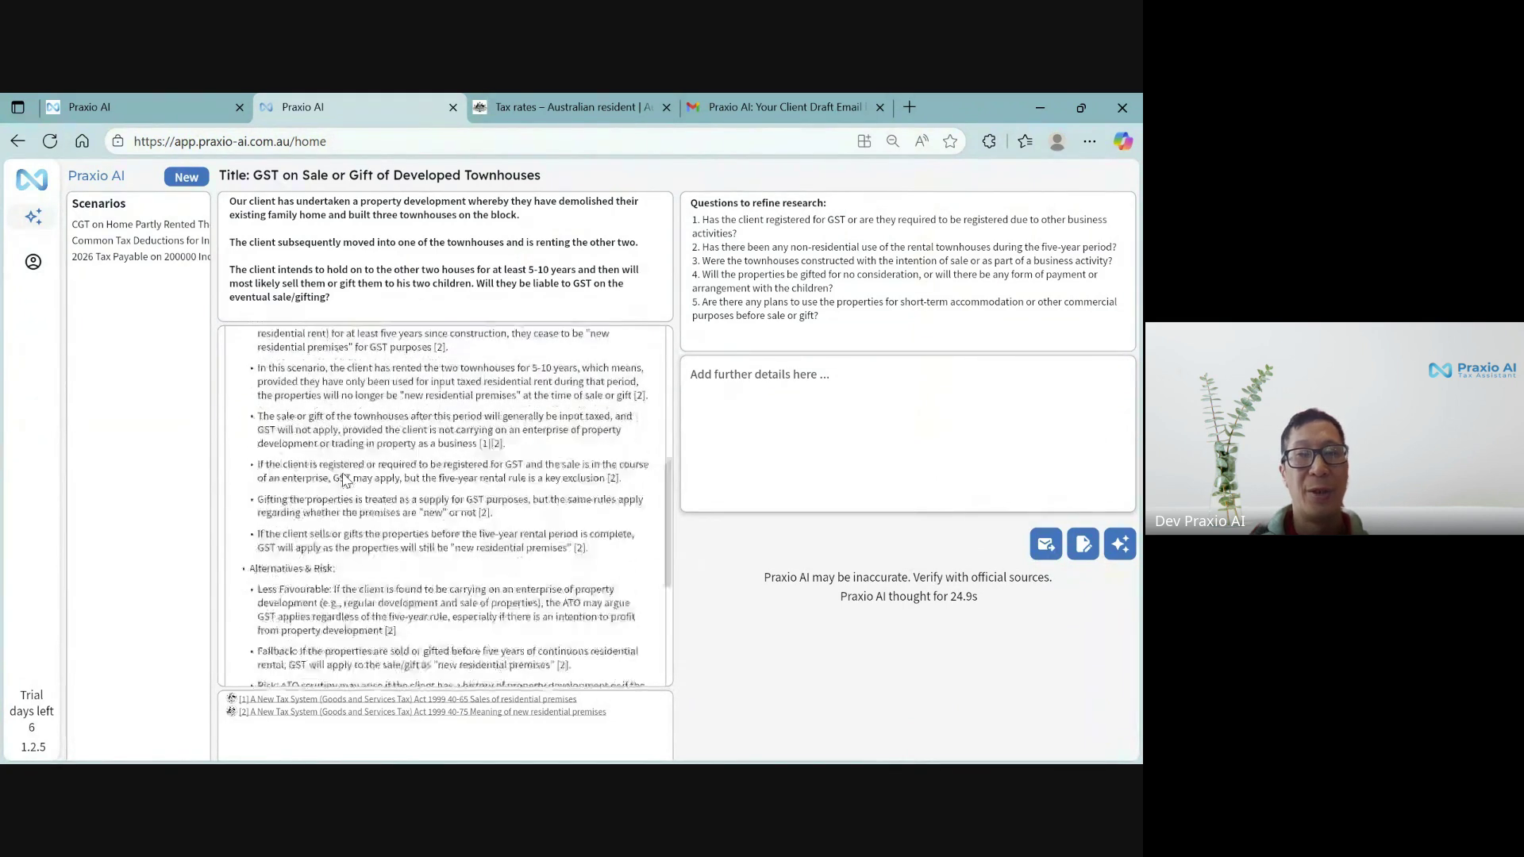
pyautogui.scroll(-2, 344, 478)
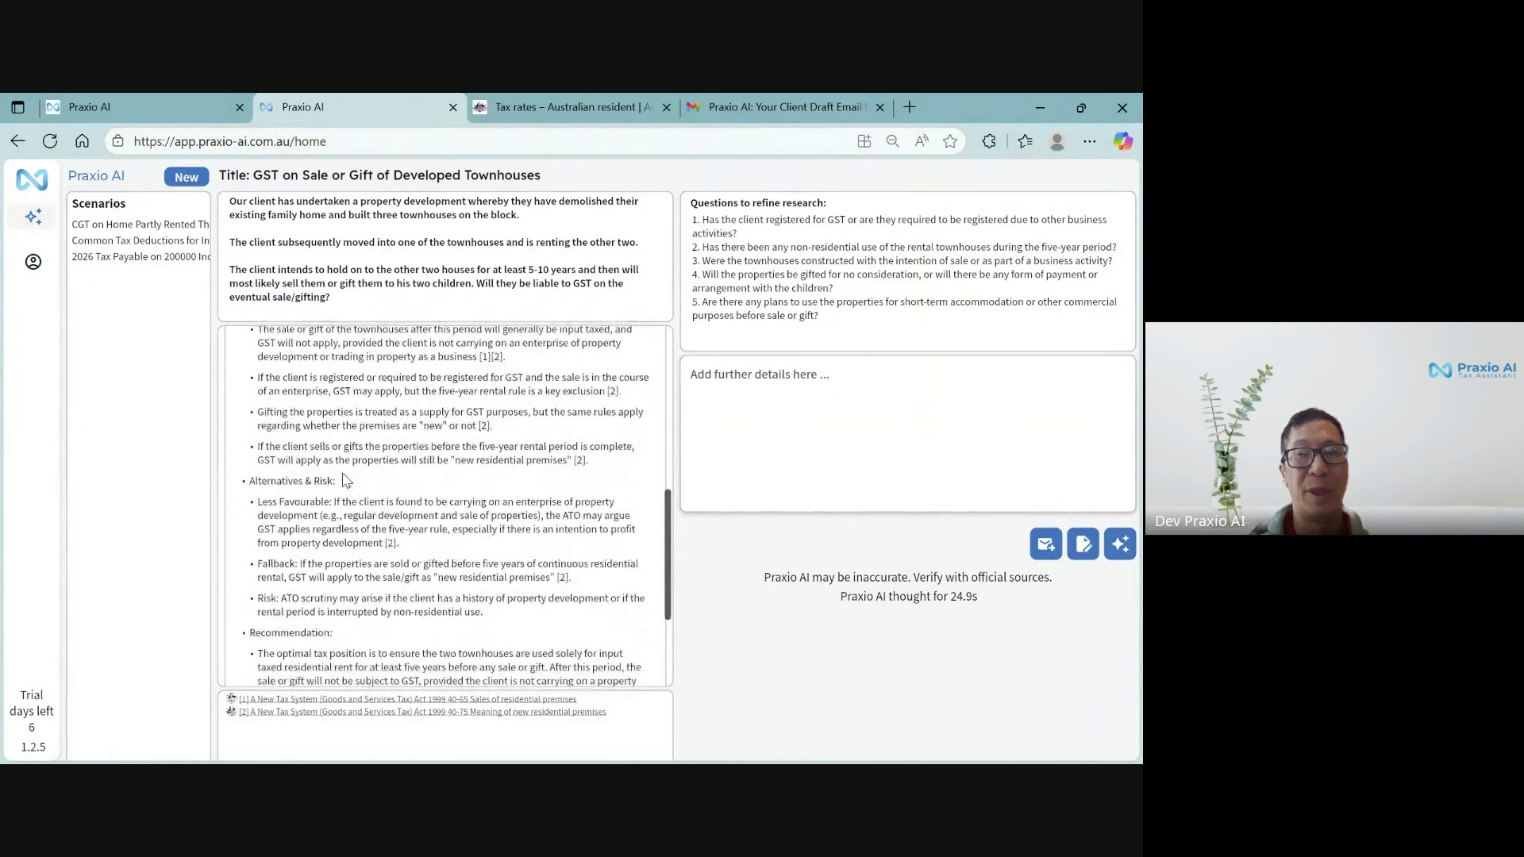
pyautogui.scroll(-1, 344, 478)
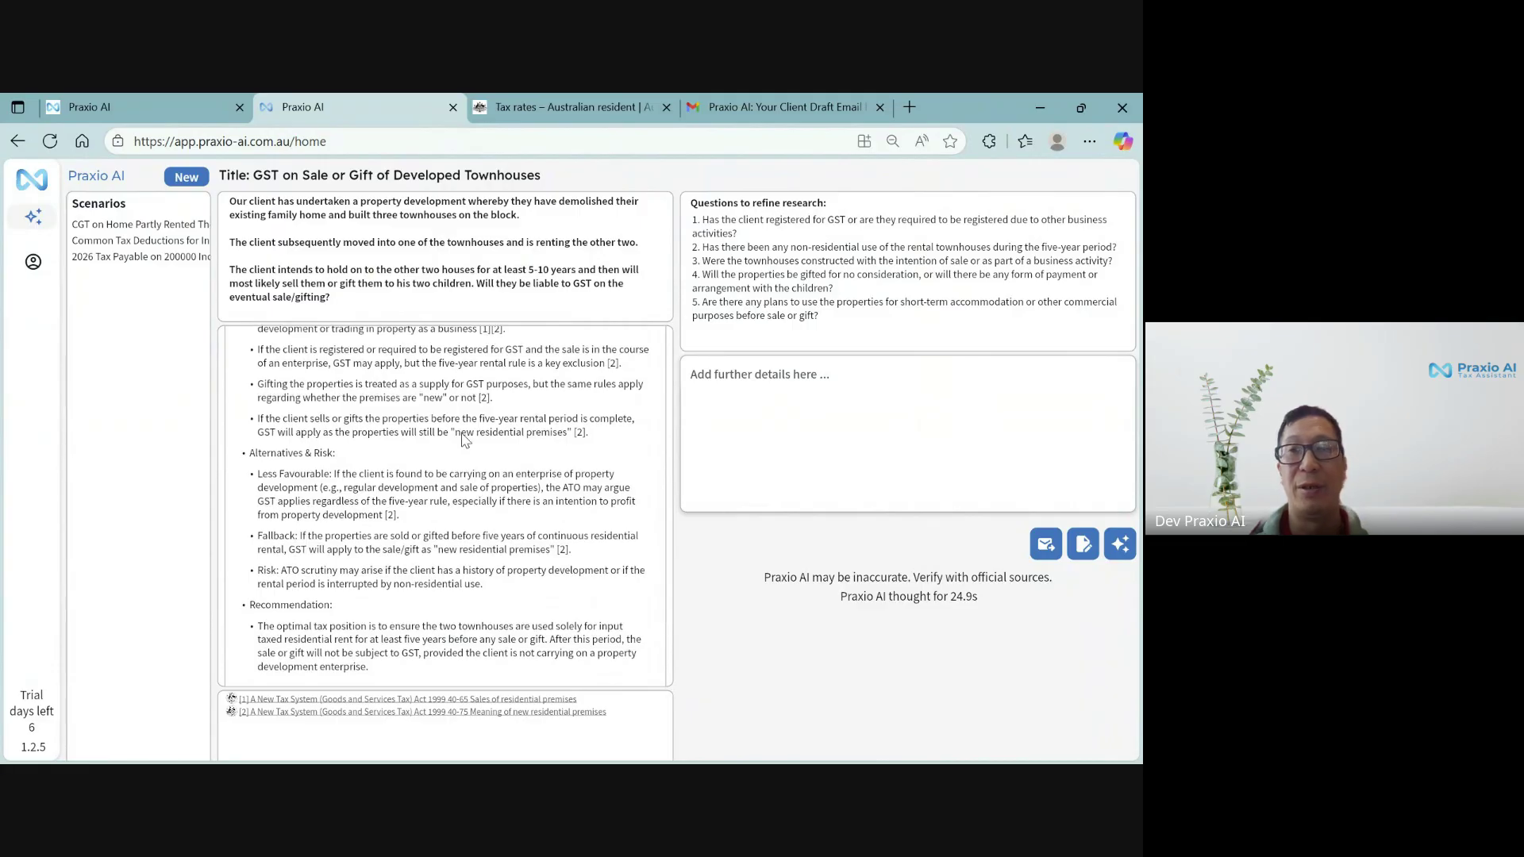
pyautogui.scroll(-1, 465, 441)
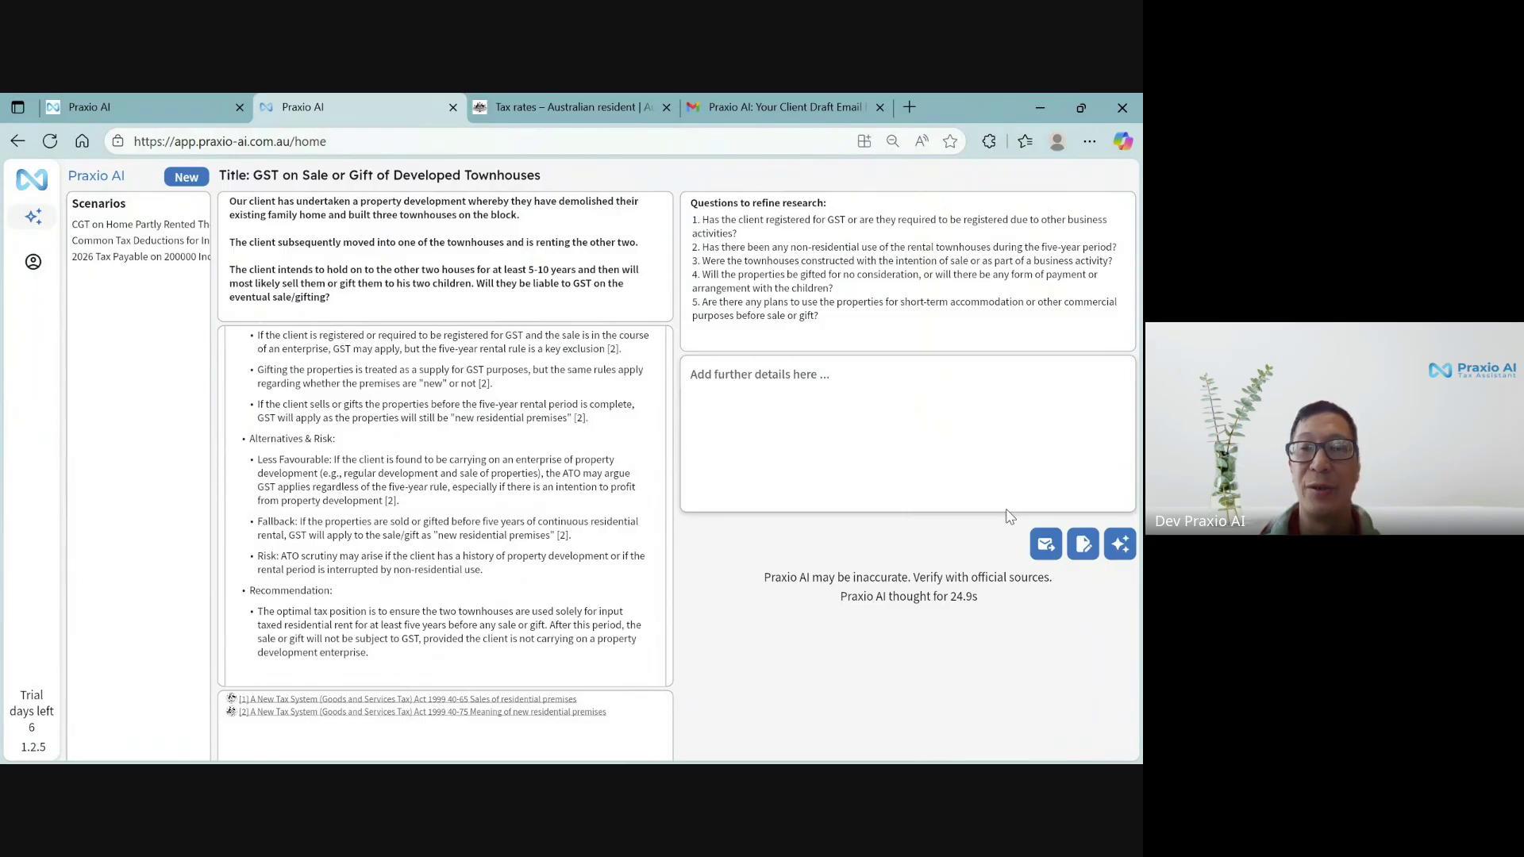
# Open the client draft on the townhouses, review its advice, risks and recommended next steps, and go back without sending it
pyautogui.click(1081, 545)
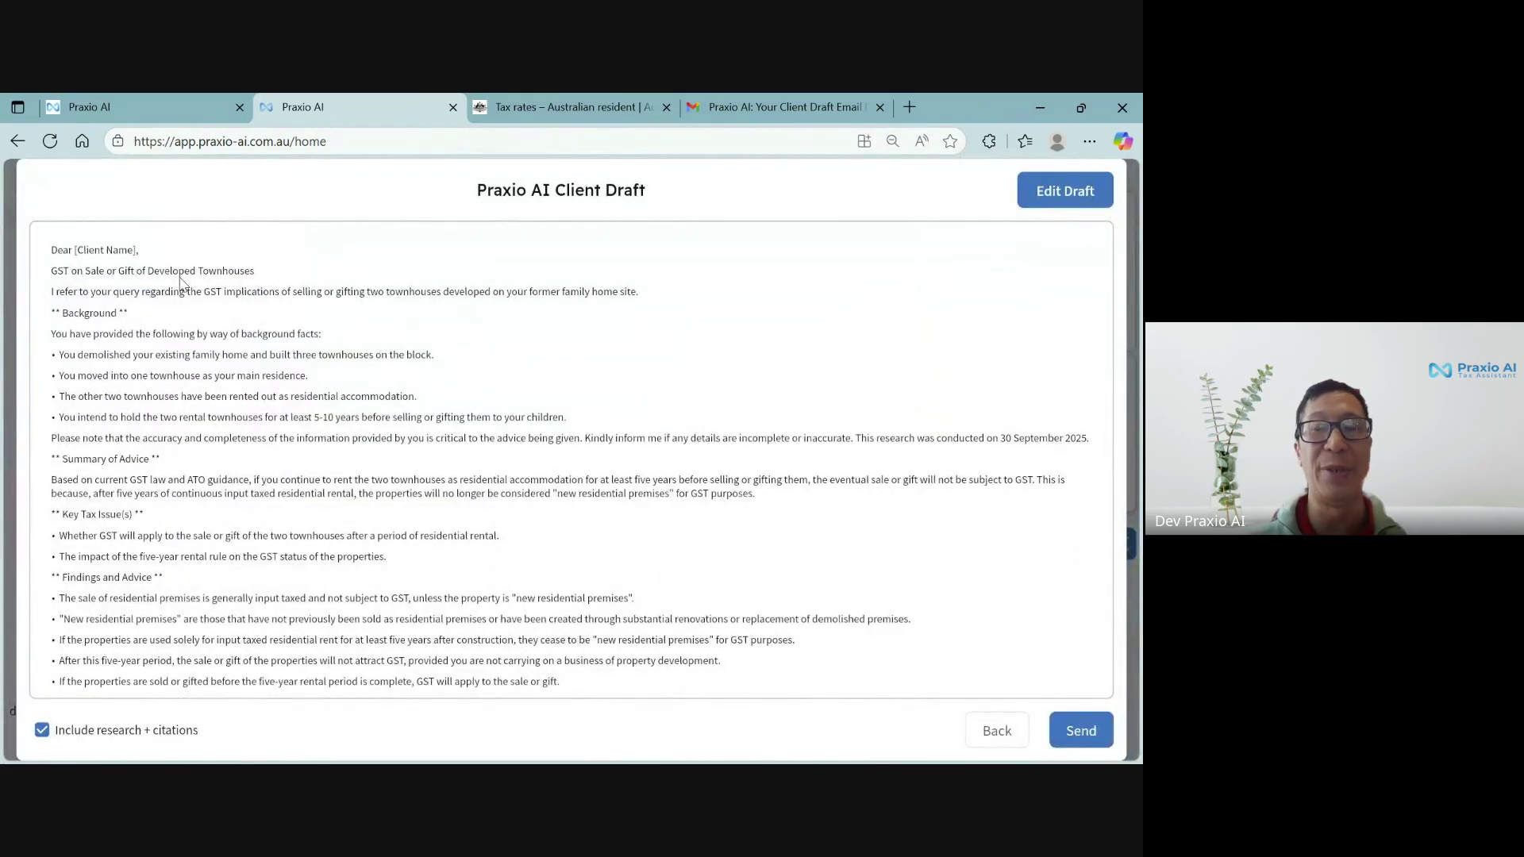
pyautogui.scroll(-2, 261, 419)
pyautogui.scroll(-2, 262, 419)
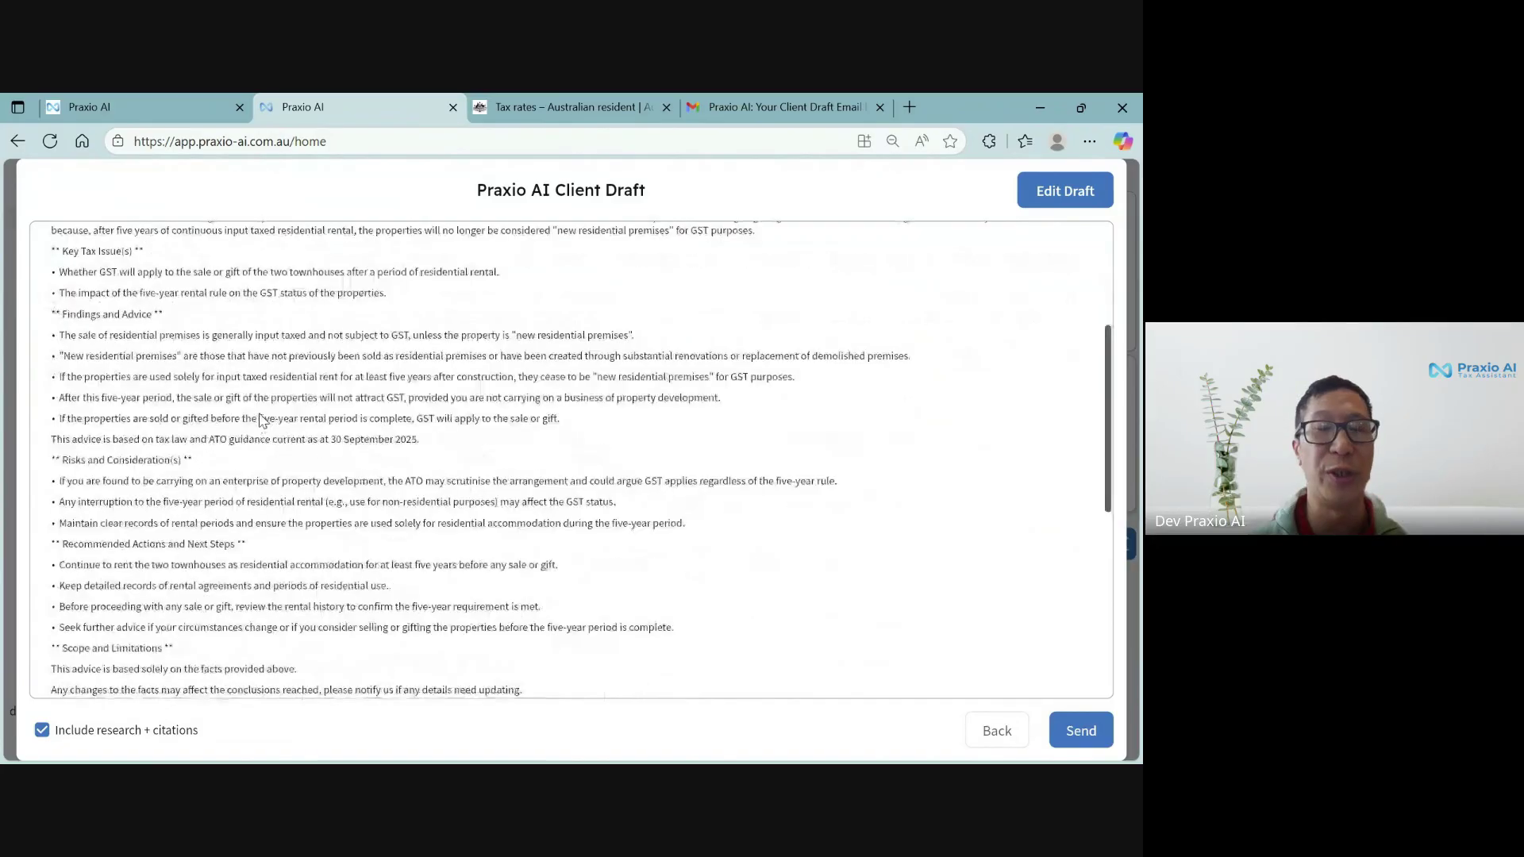
pyautogui.scroll(-2, 262, 419)
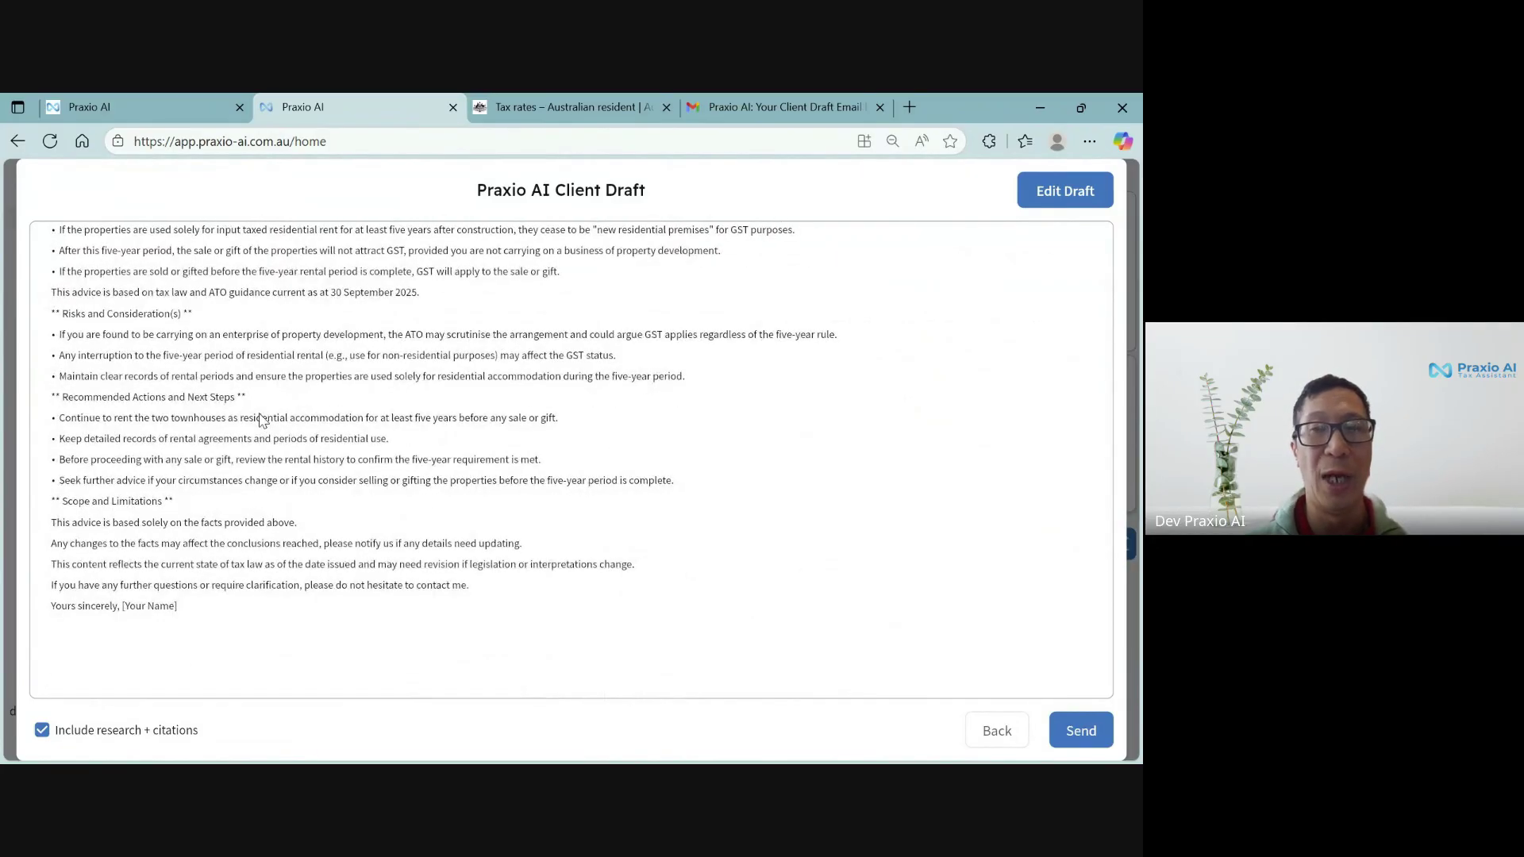
pyautogui.scroll(3, 290, 412)
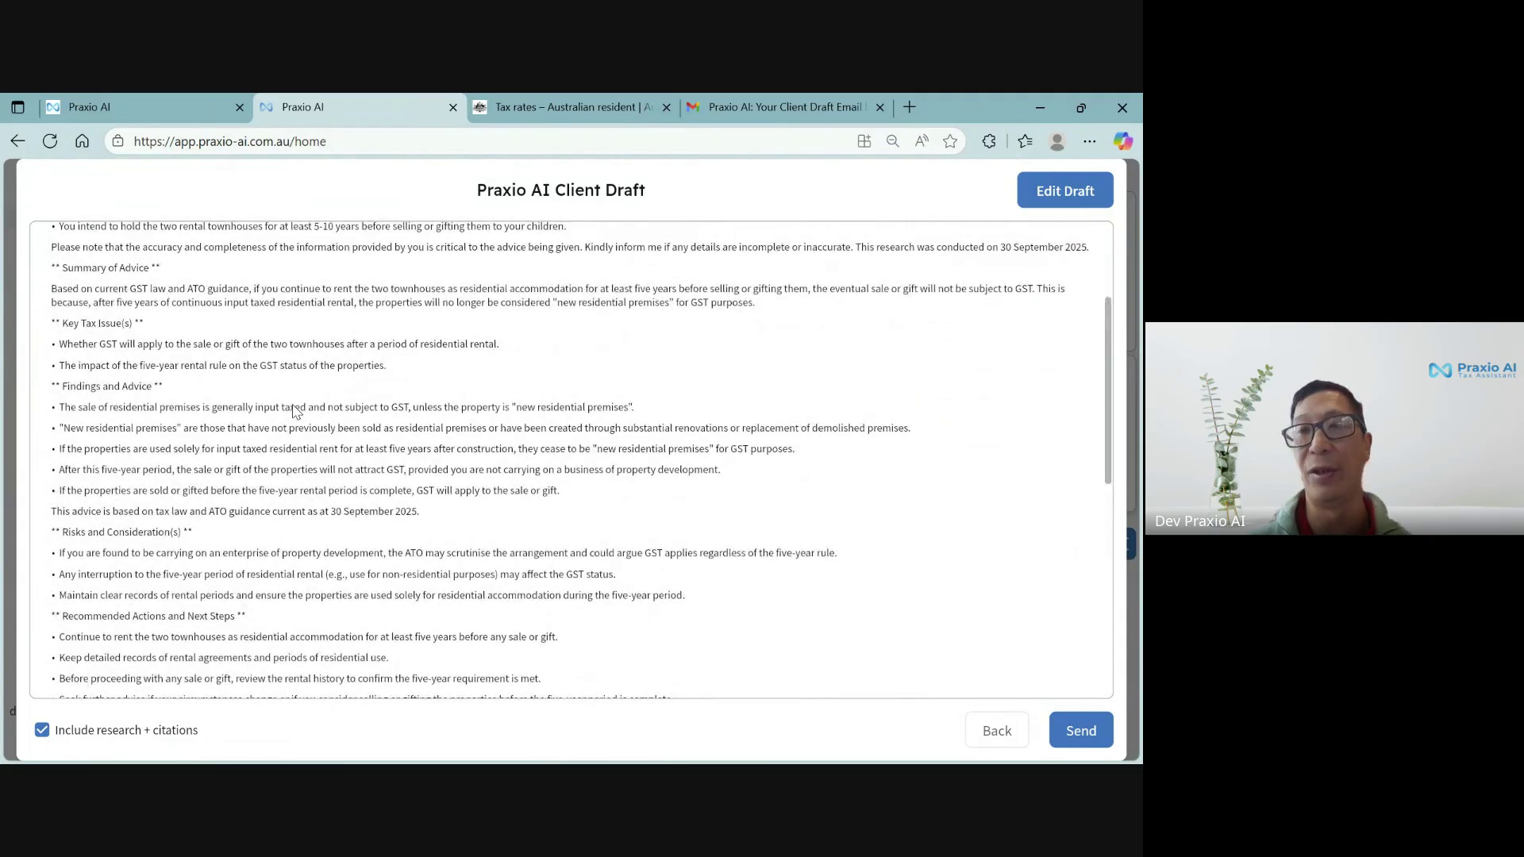
pyautogui.click(997, 731)
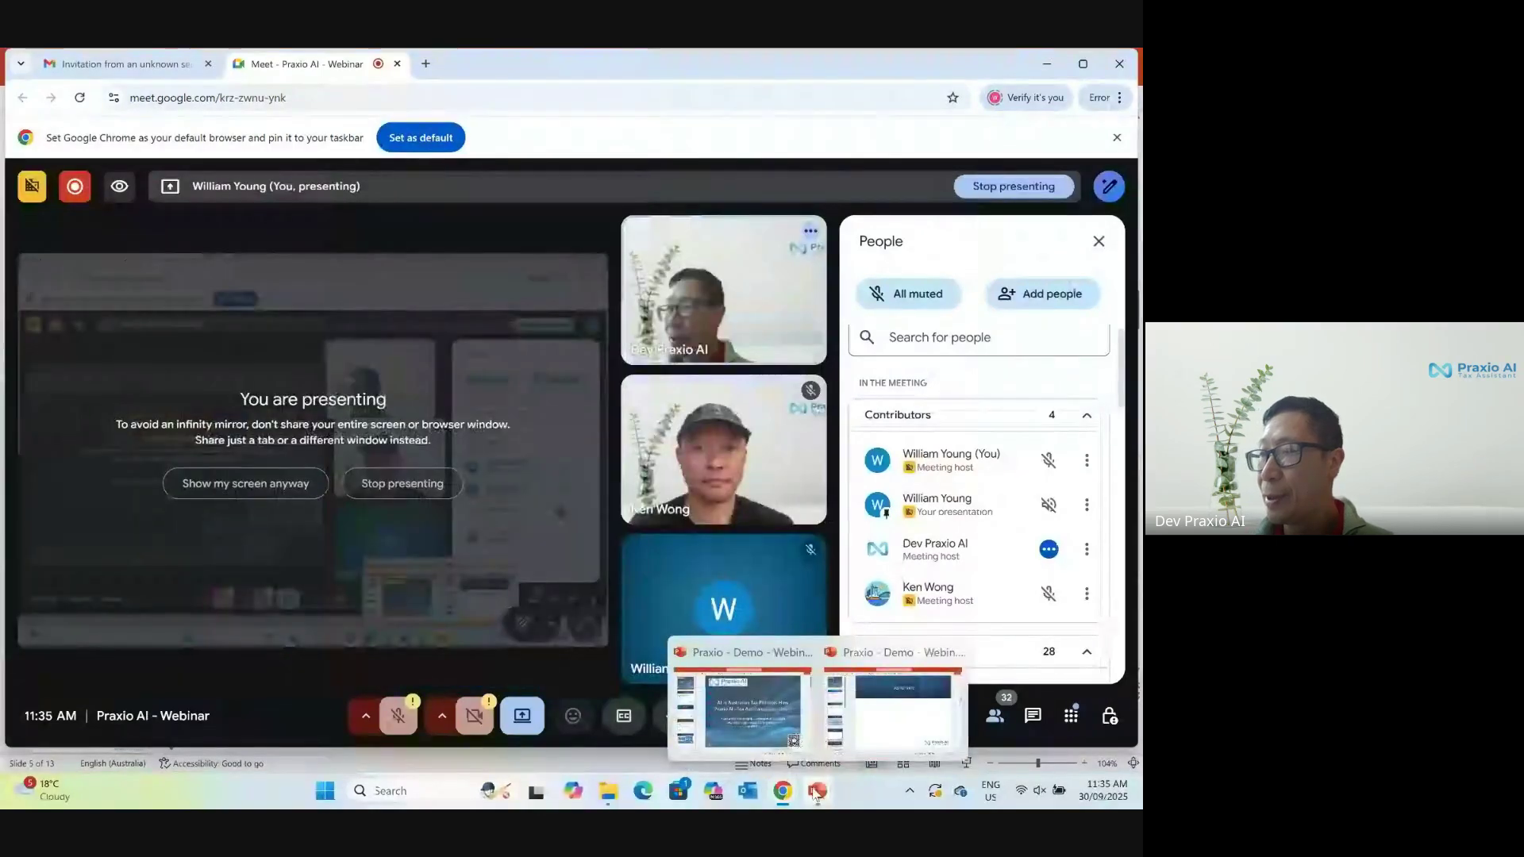
# Switch to "Praxio - Demo - Webinar - presentation FINAL" in PowerPoint and run its slide show from Demo Time! to What Firms Are Saying
pyautogui.click(766, 696)
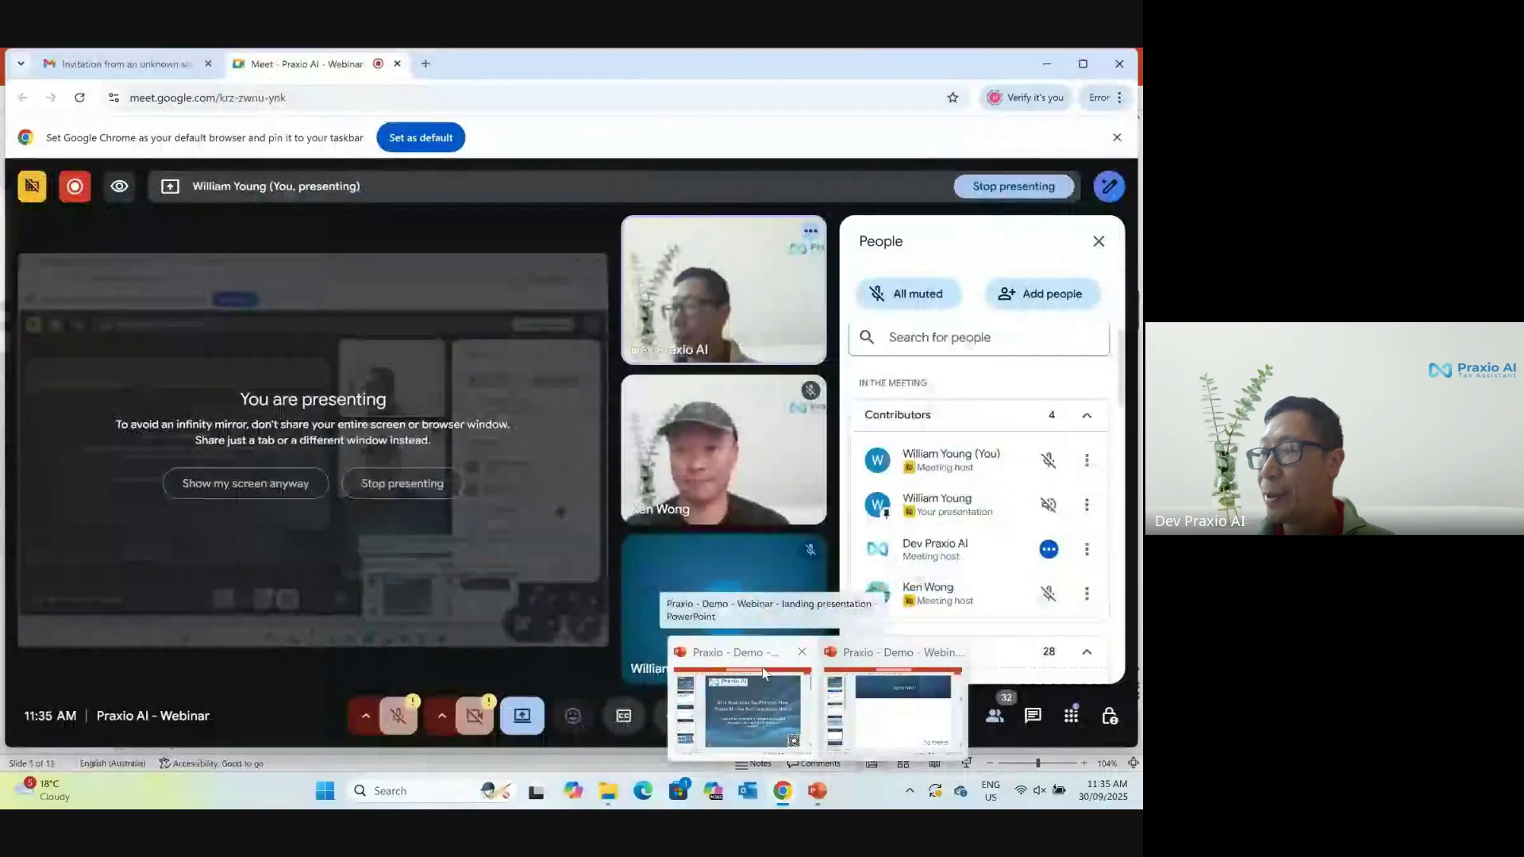
pyautogui.click(764, 673)
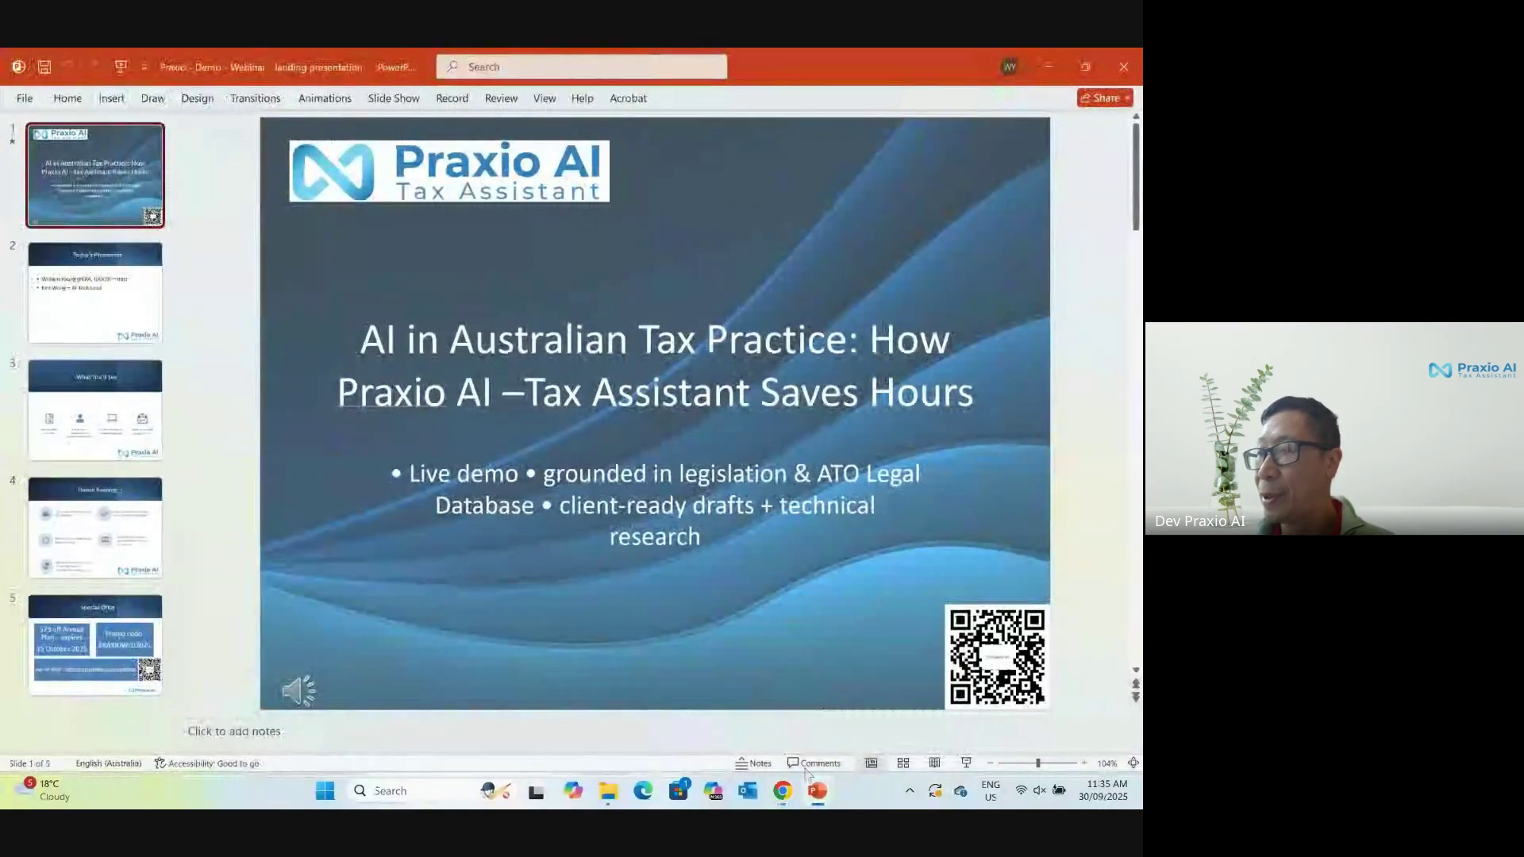
pyautogui.moveTo(817, 790)
pyautogui.click(883, 678)
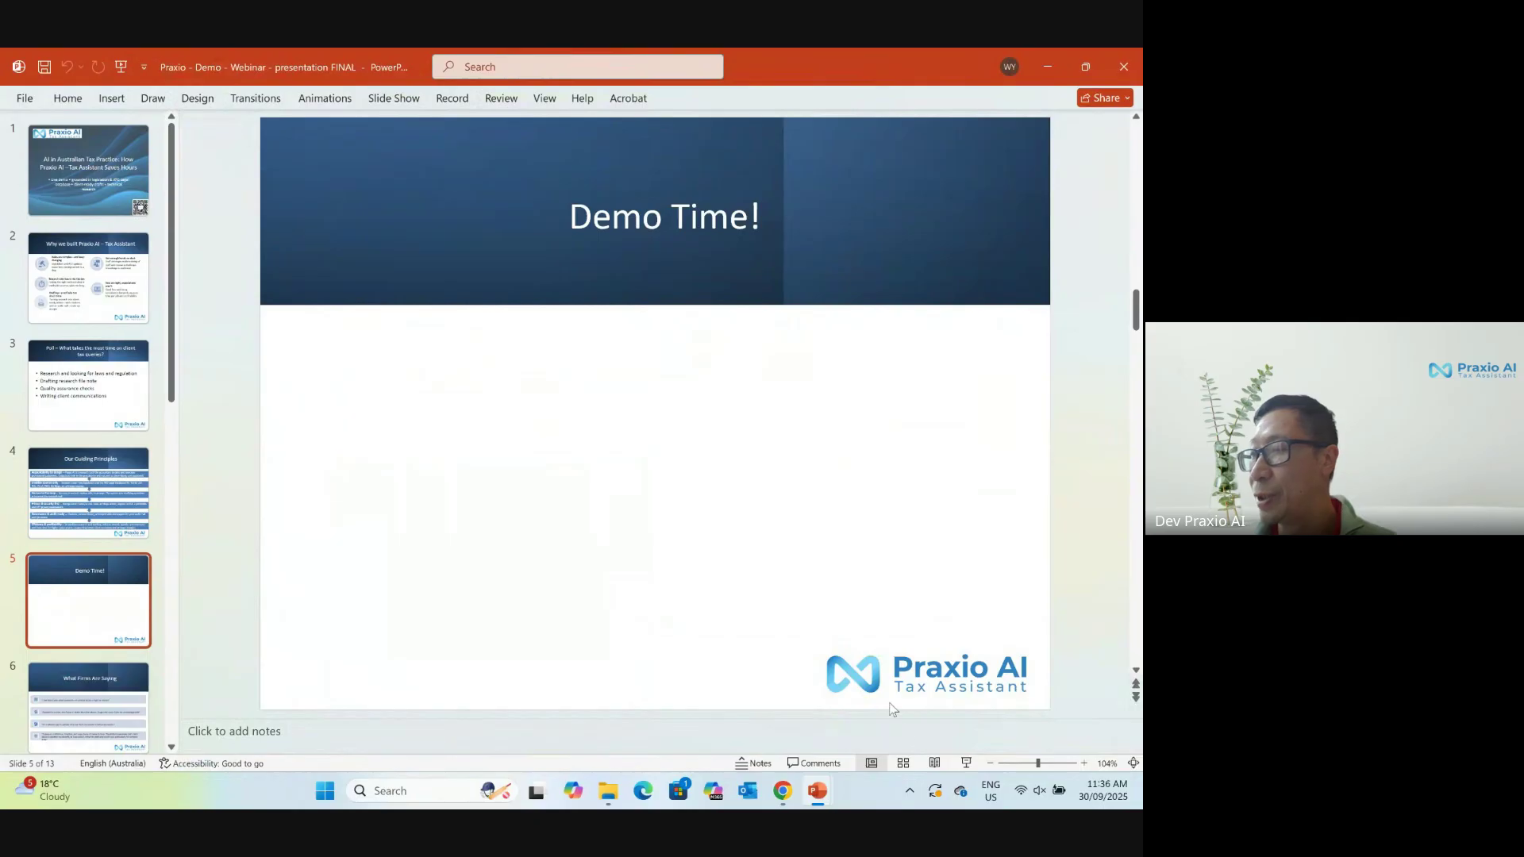
pyautogui.click(966, 763)
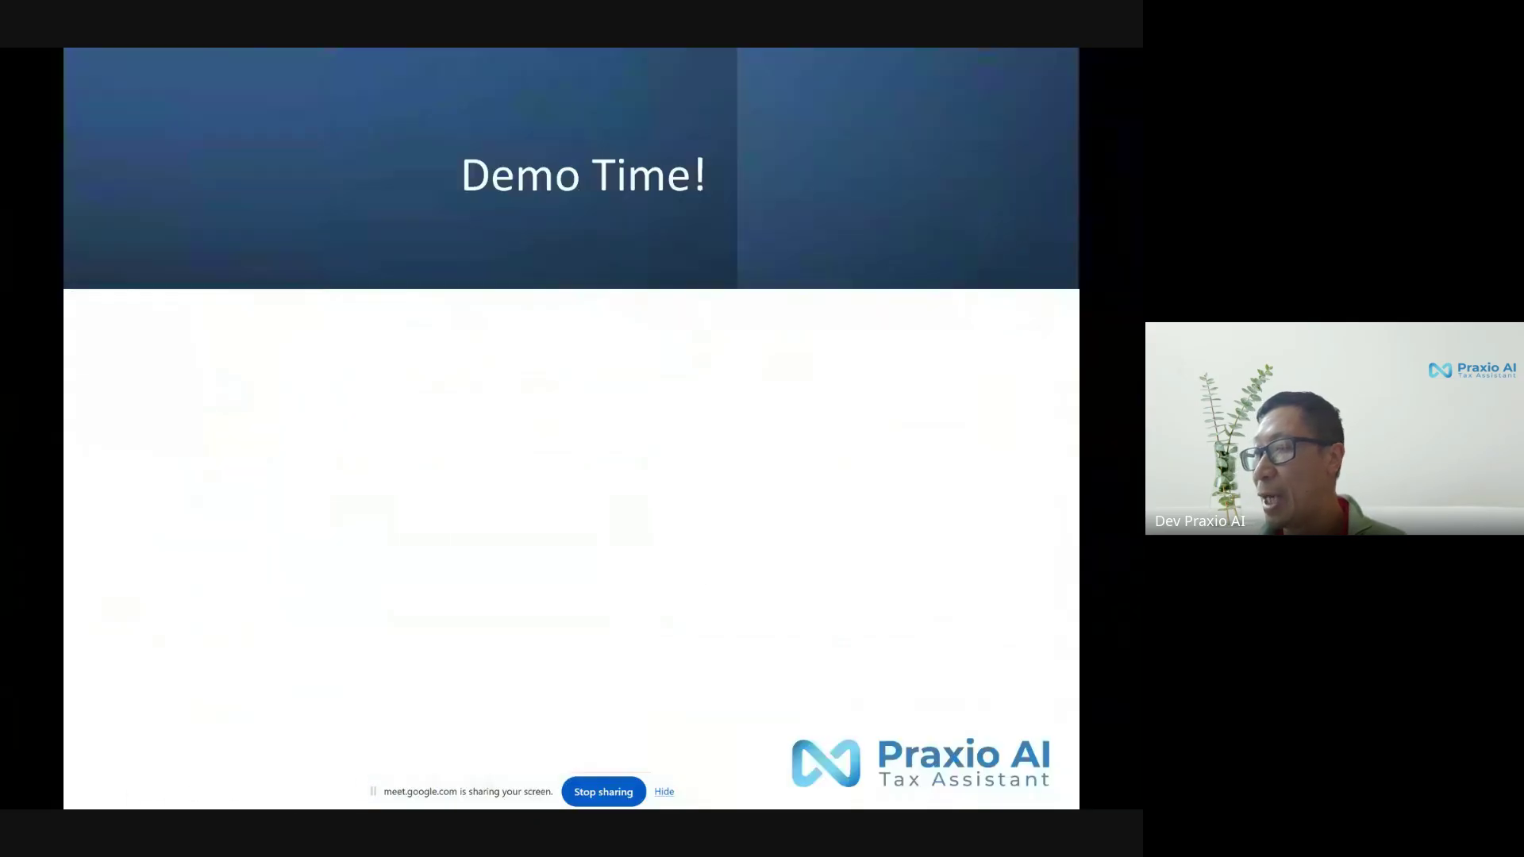
pyautogui.press('Left')
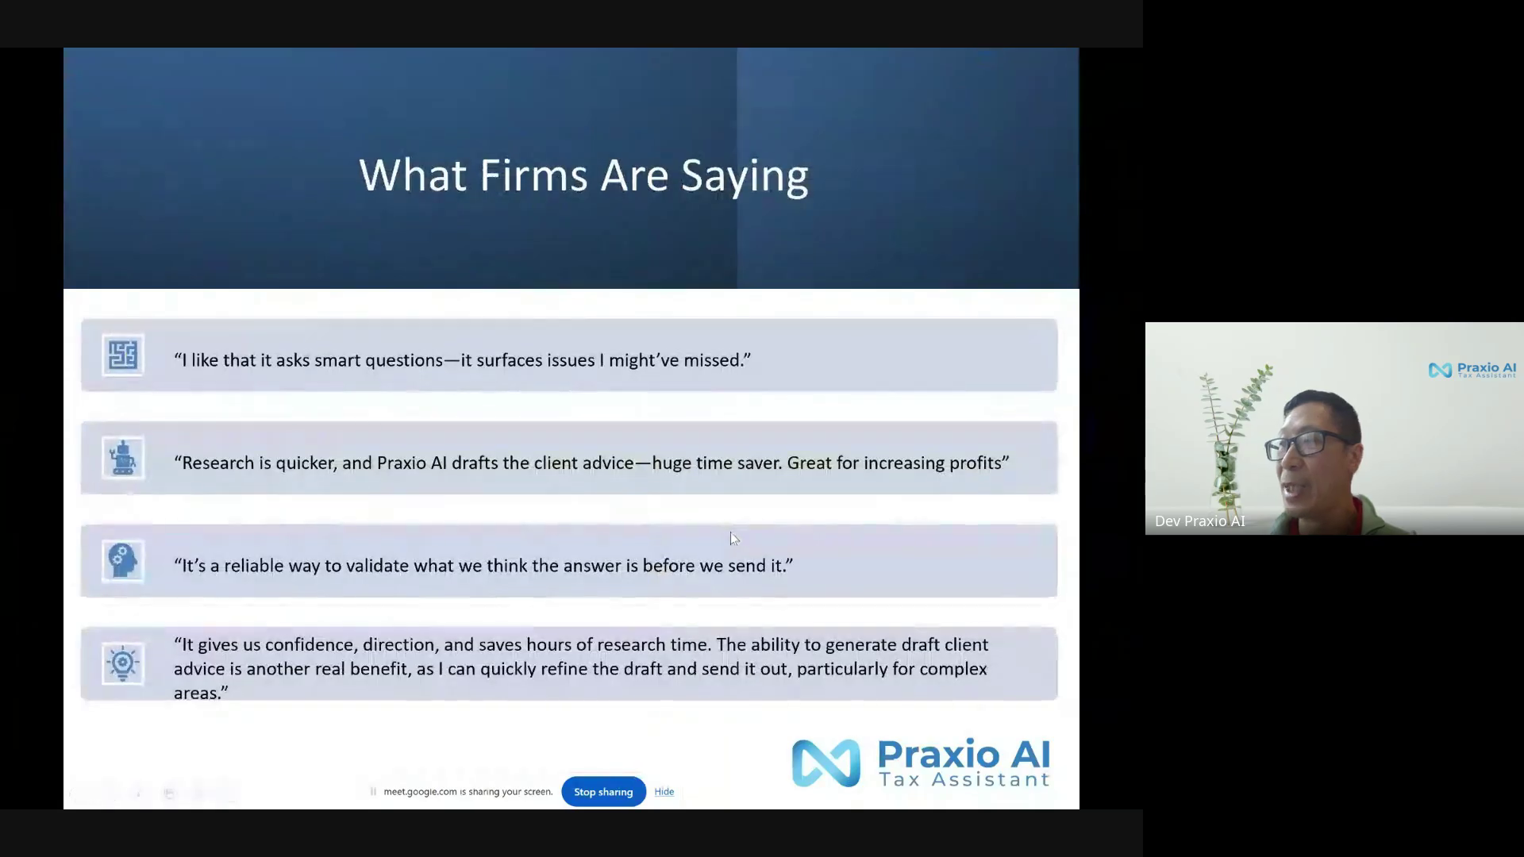